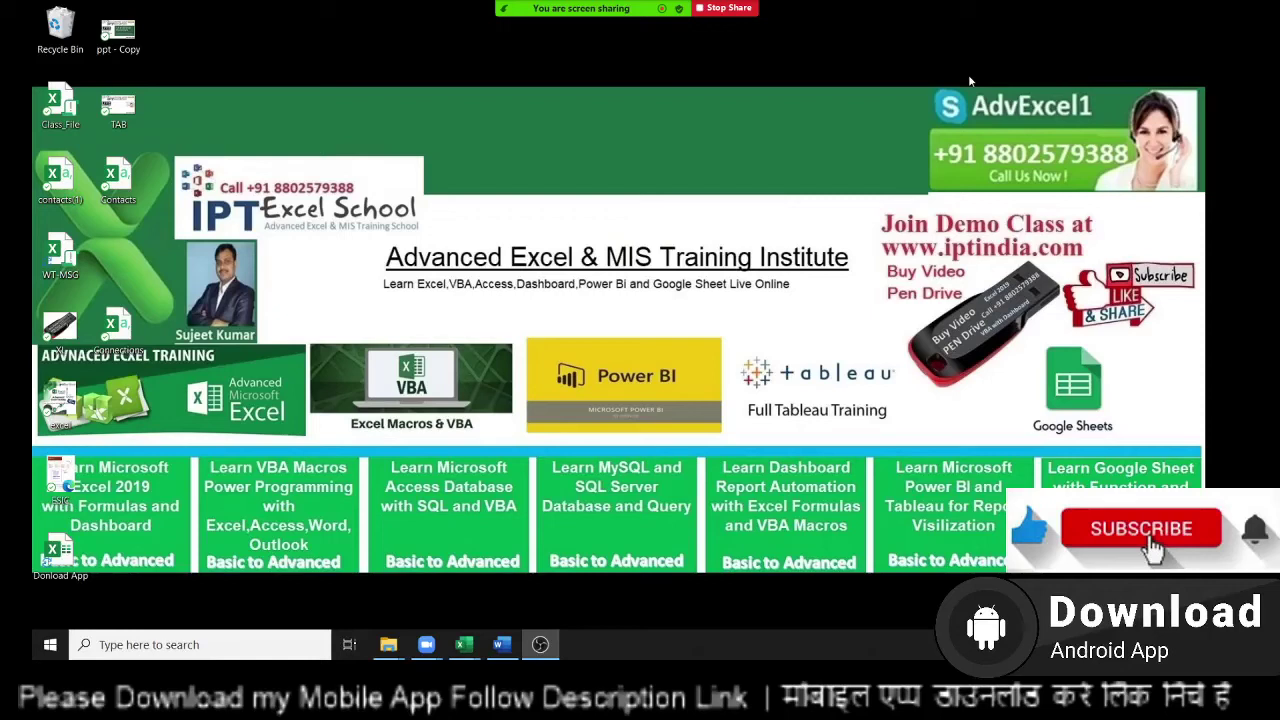
Step: Bring the Book1 Excel window to the front from its taskbar preview, dismissing the Meet Now flyout
mouse_move(536, 650)
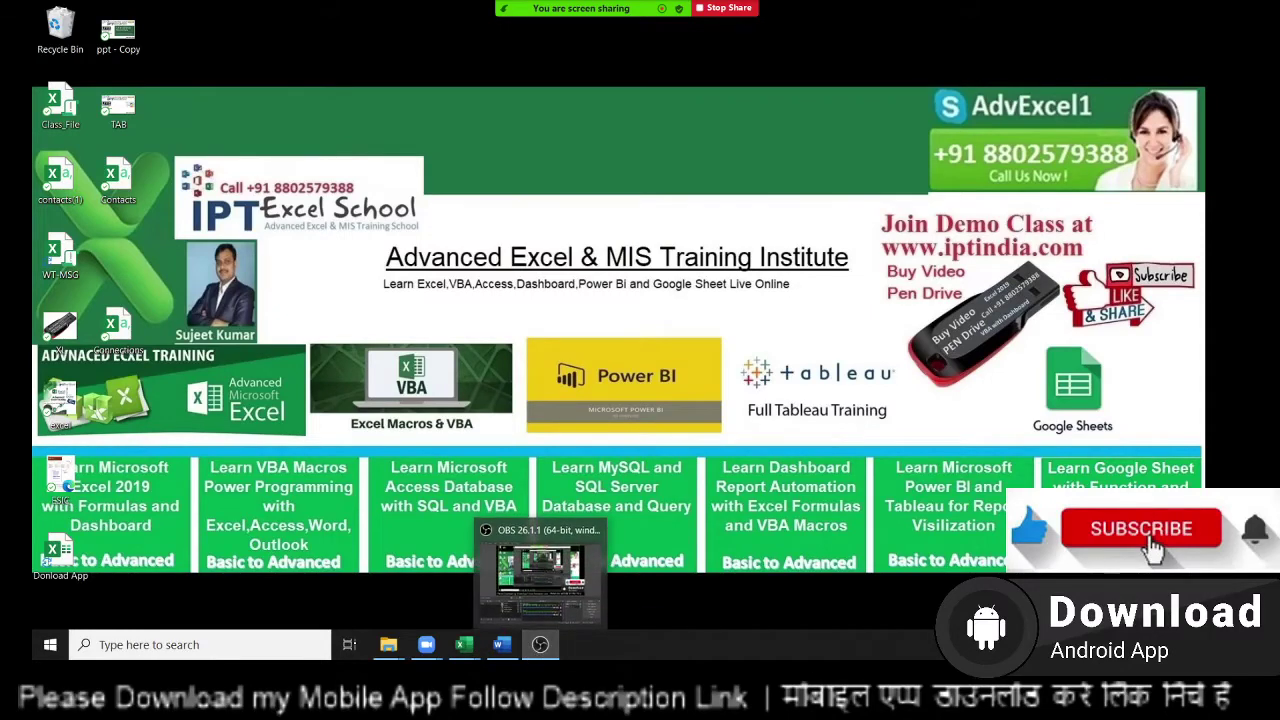
left_click(1065, 645)
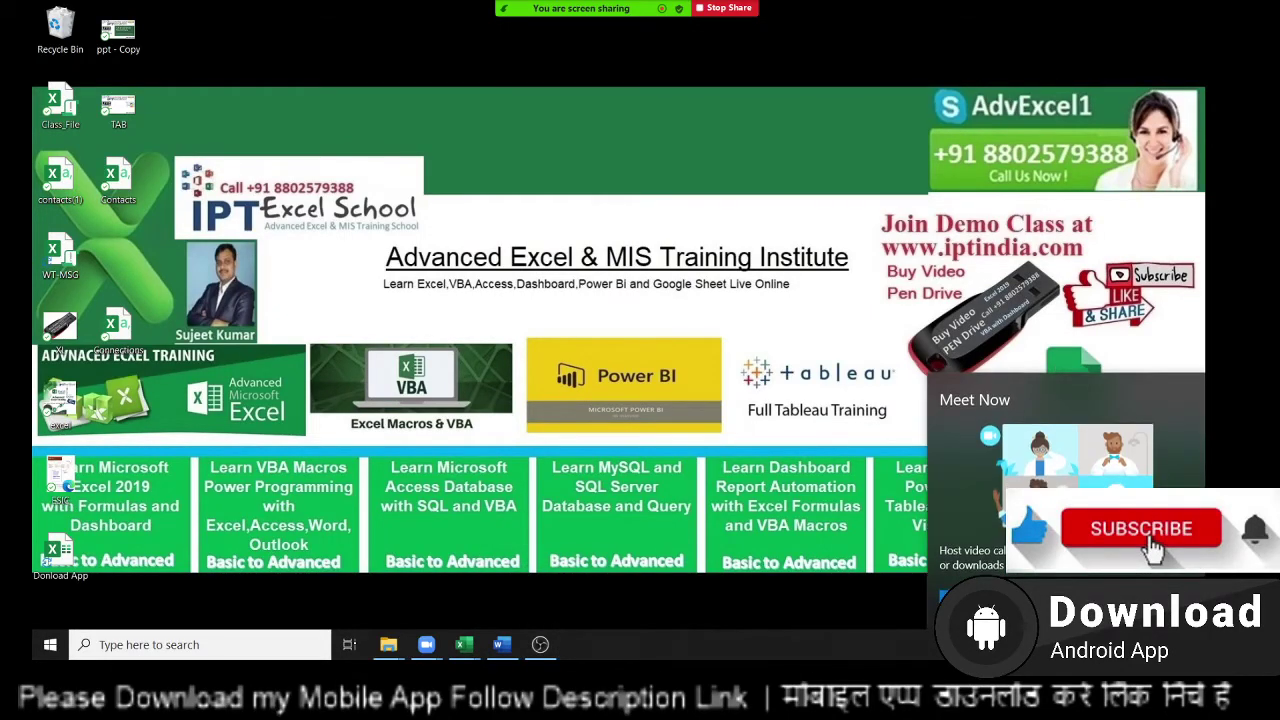
key("Escape")
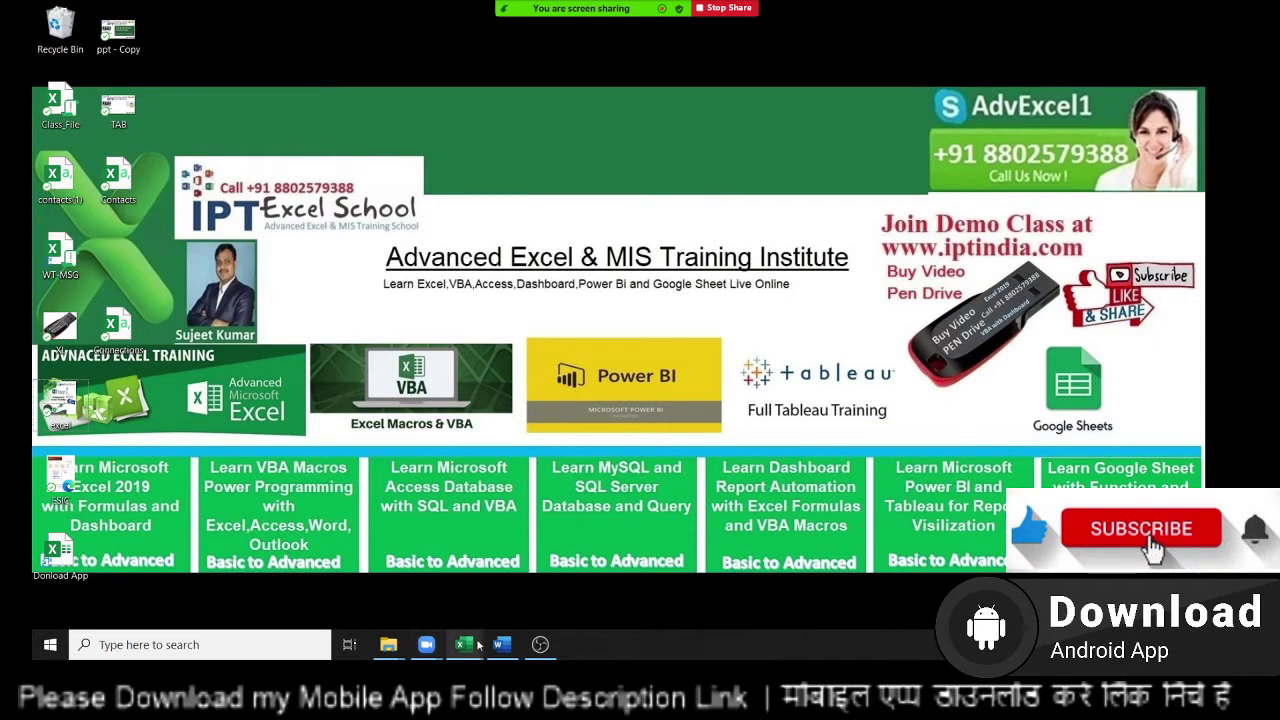
mouse_move(463, 645)
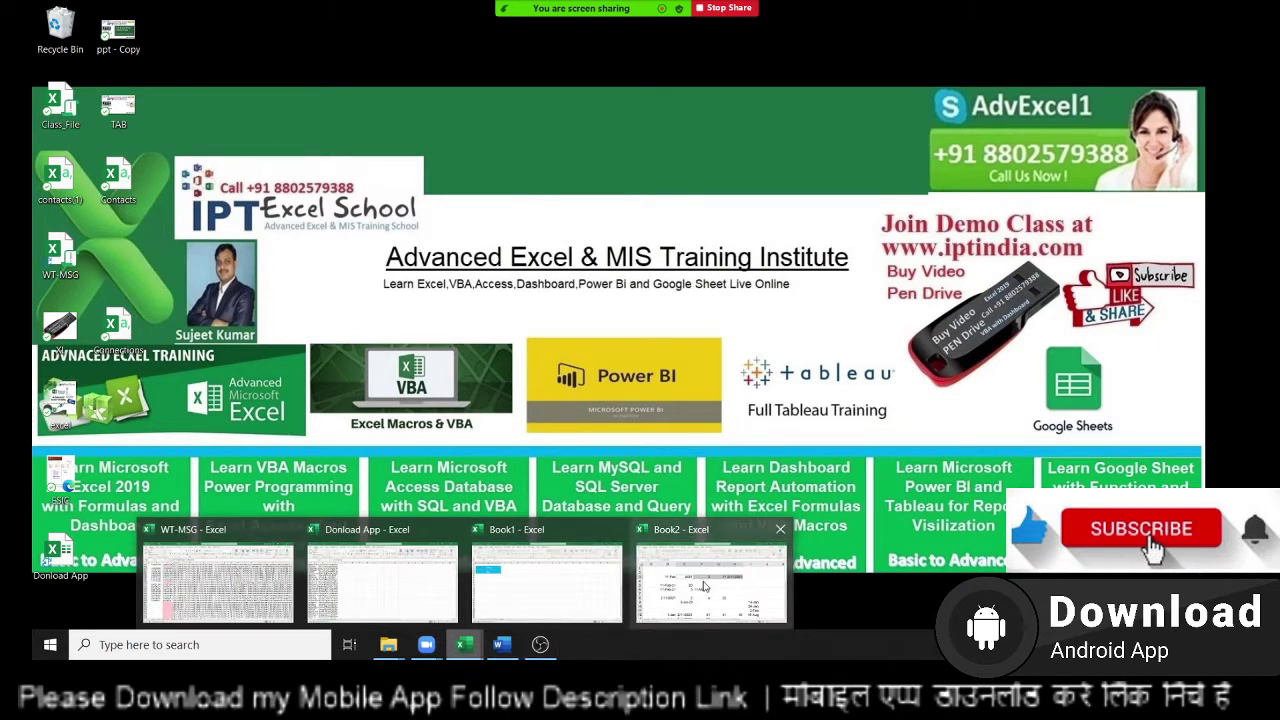
left_click(571, 600)
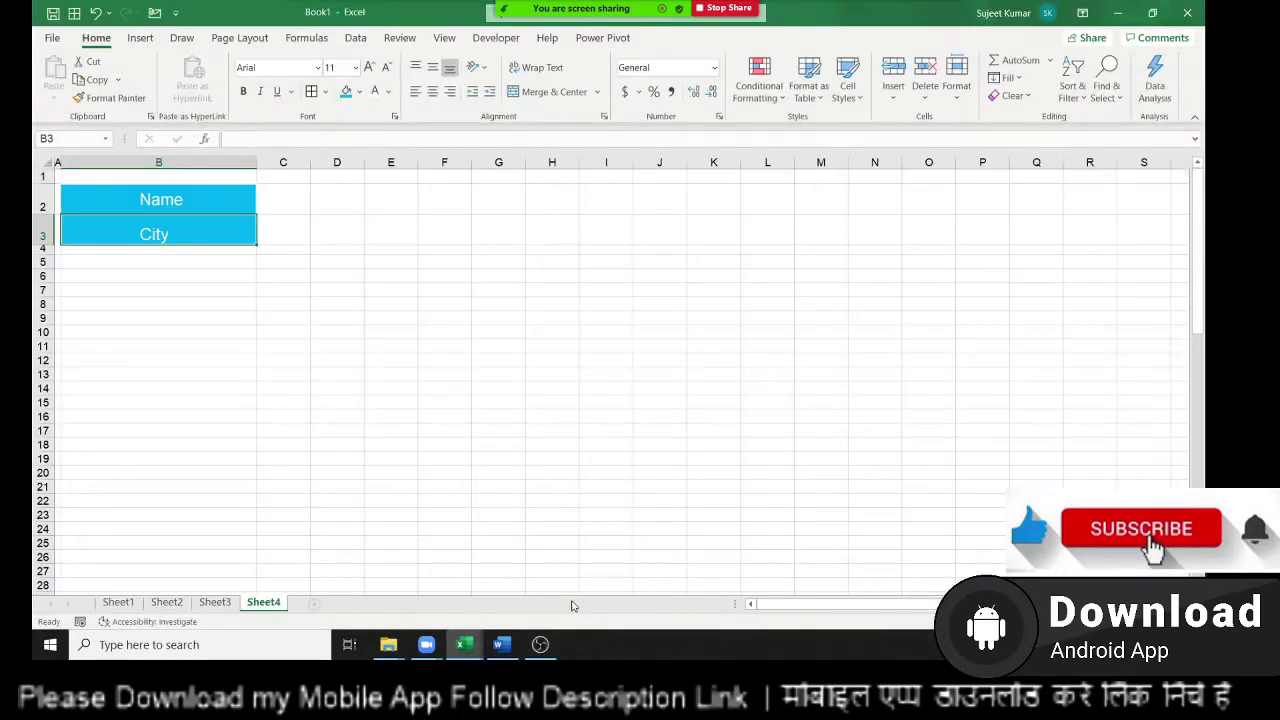
Step: Add a blank Sheet5 after Sheet4 and launch Google Chrome from Windows search
left_click(352, 604)
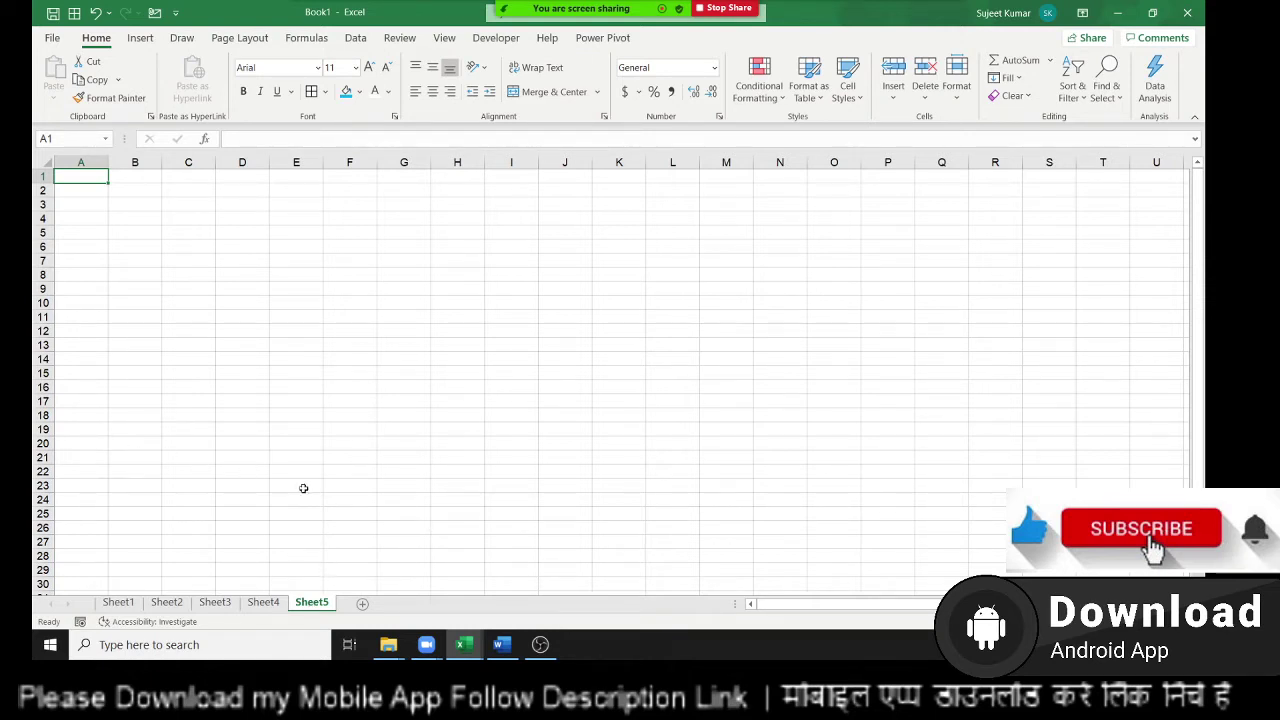
left_click(250, 648)
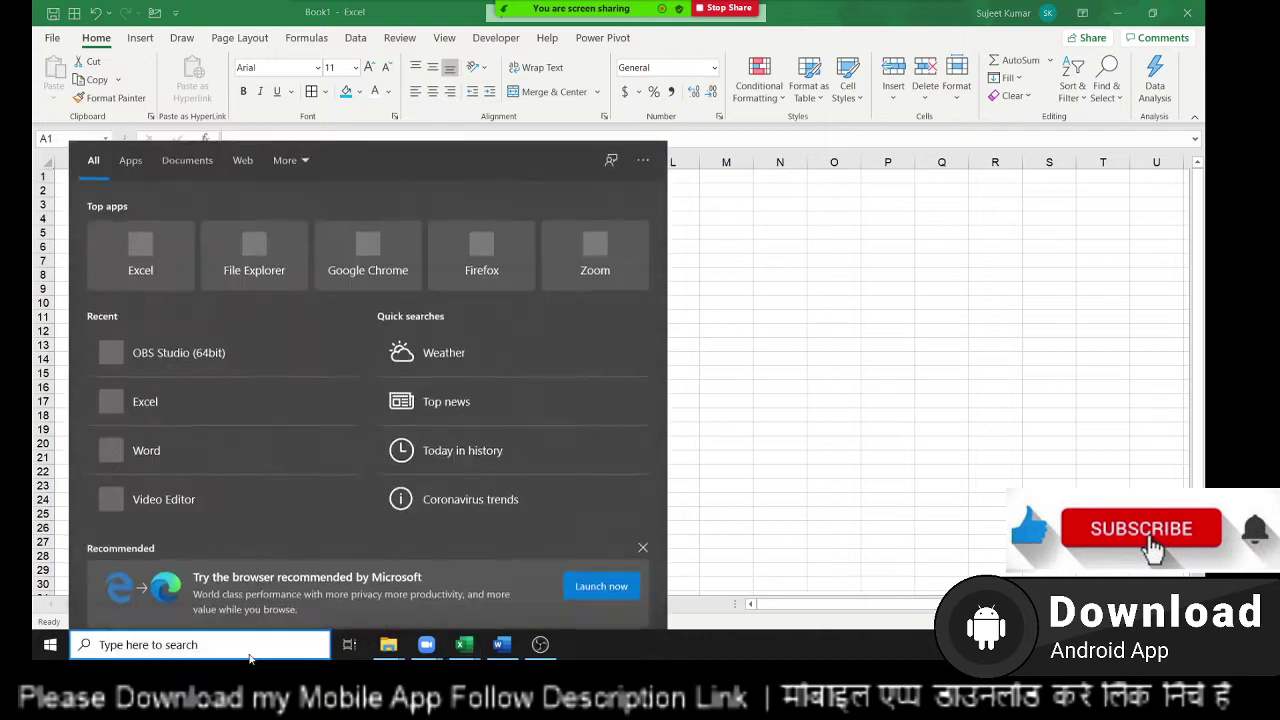
type("CH")
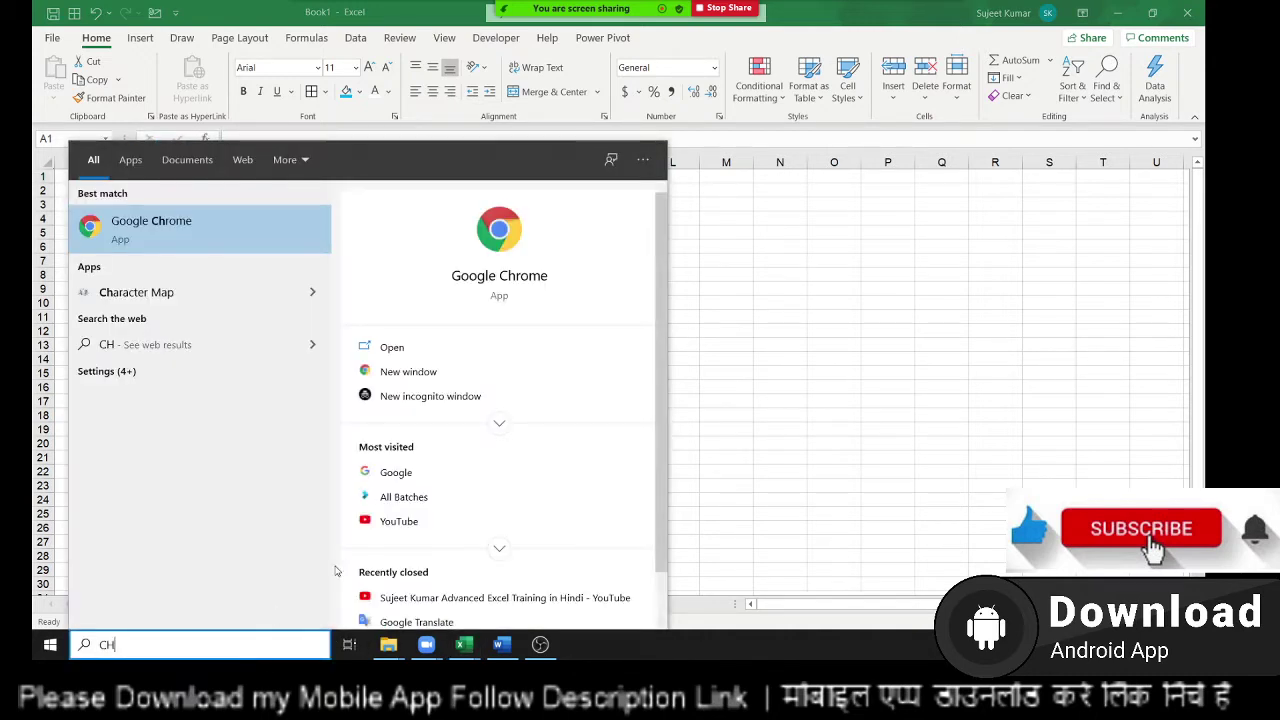
left_click(500, 225)
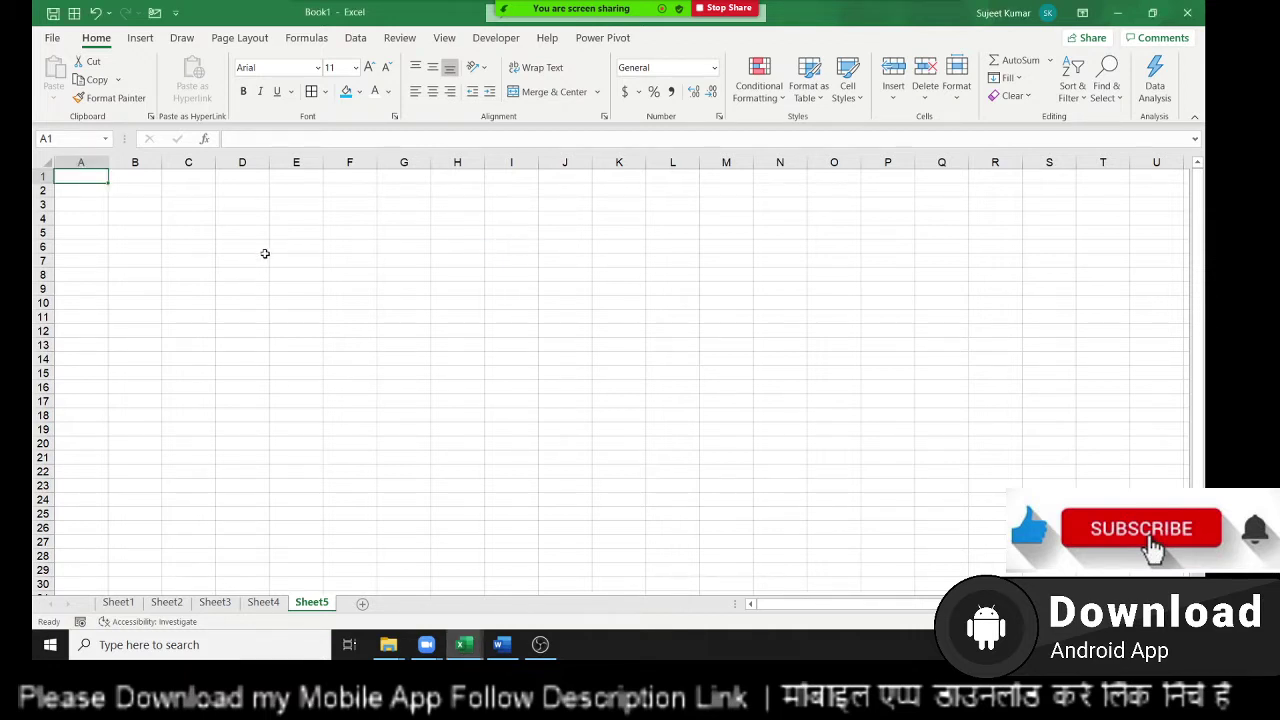
Step: Enter 123 in cell C3 of Sheet5, then minimize Chrome to the desktop
scroll(299, 267, "up", 5, "ctrl")
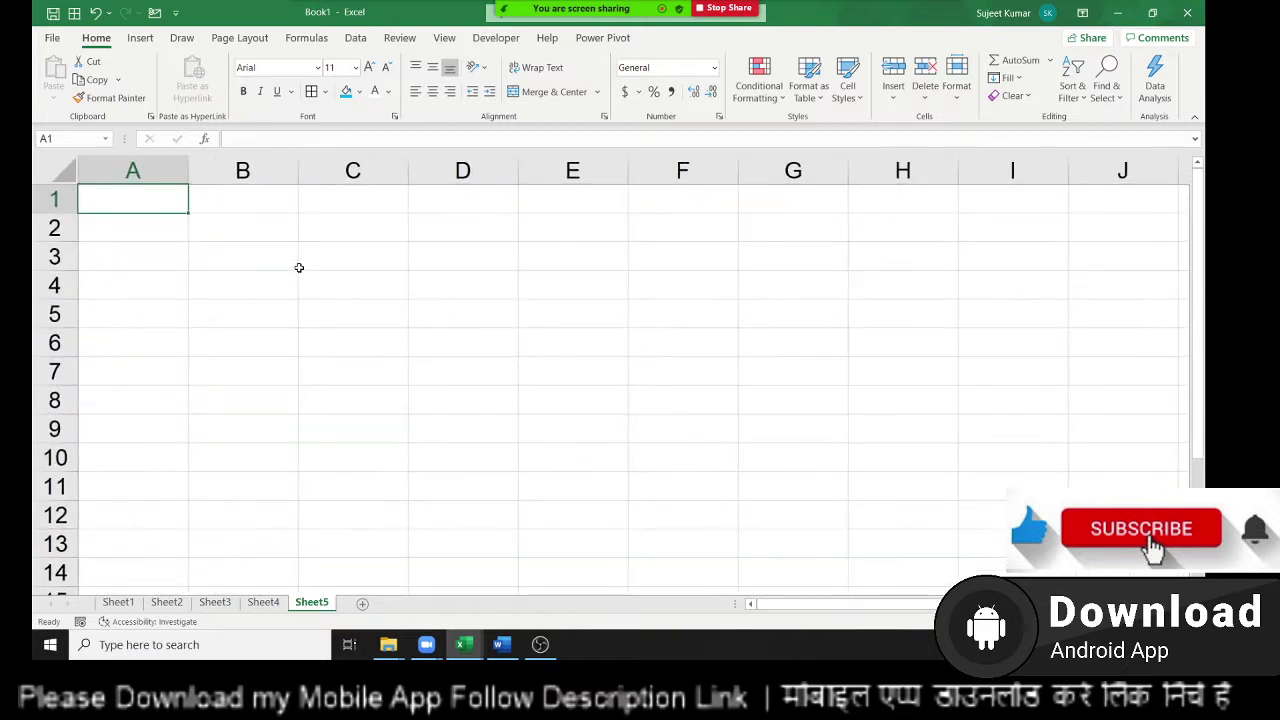
scroll(351, 323, "up", 1, "ctrl")
left_click(375, 262)
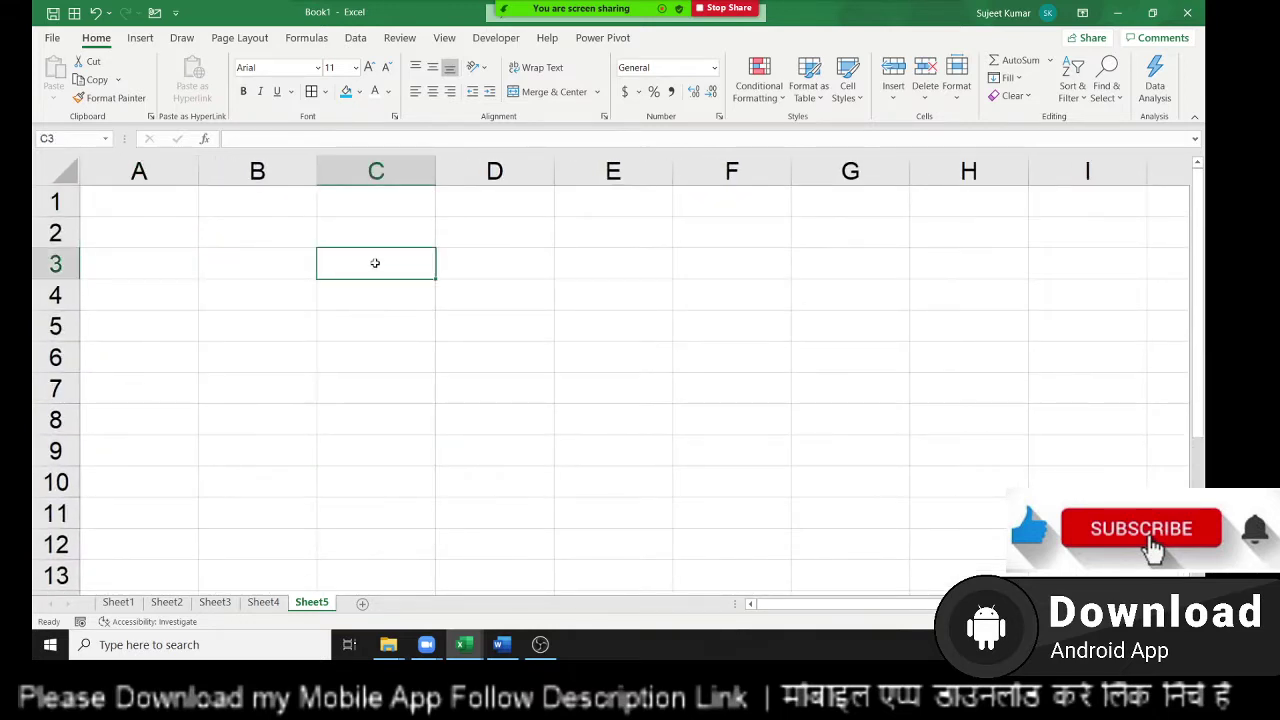
type("123")
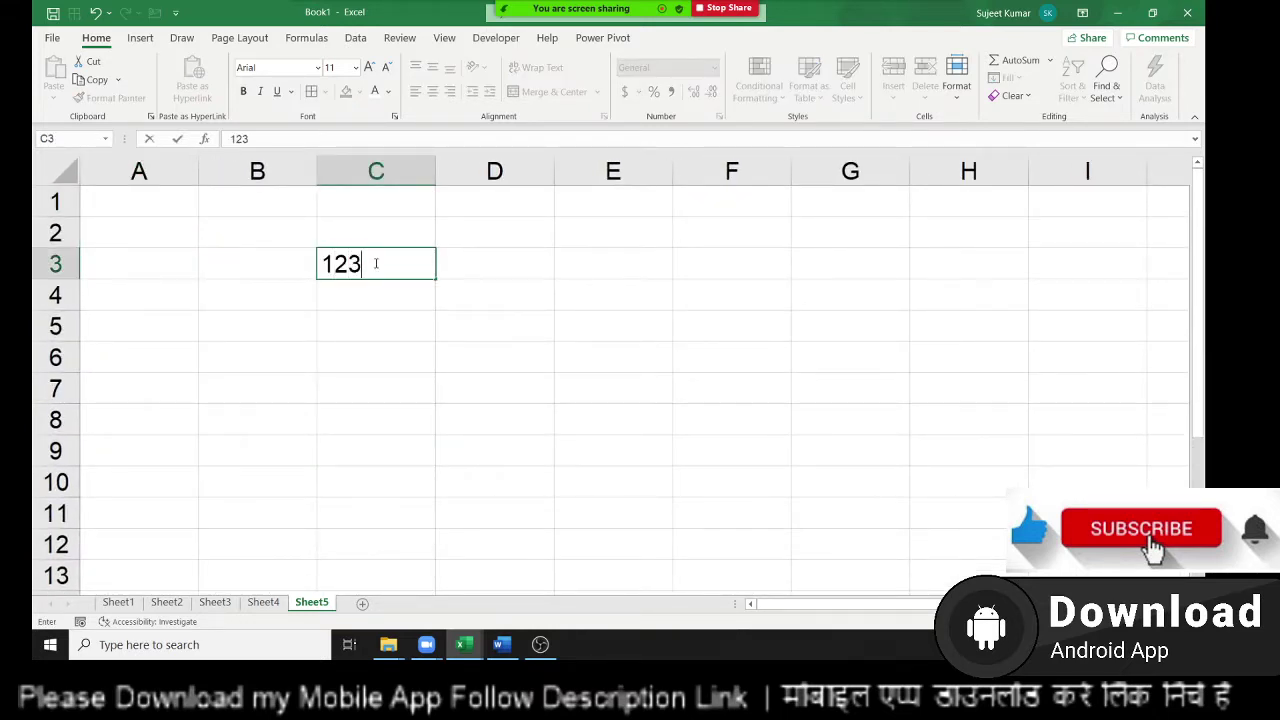
key("Return")
left_click(375, 263)
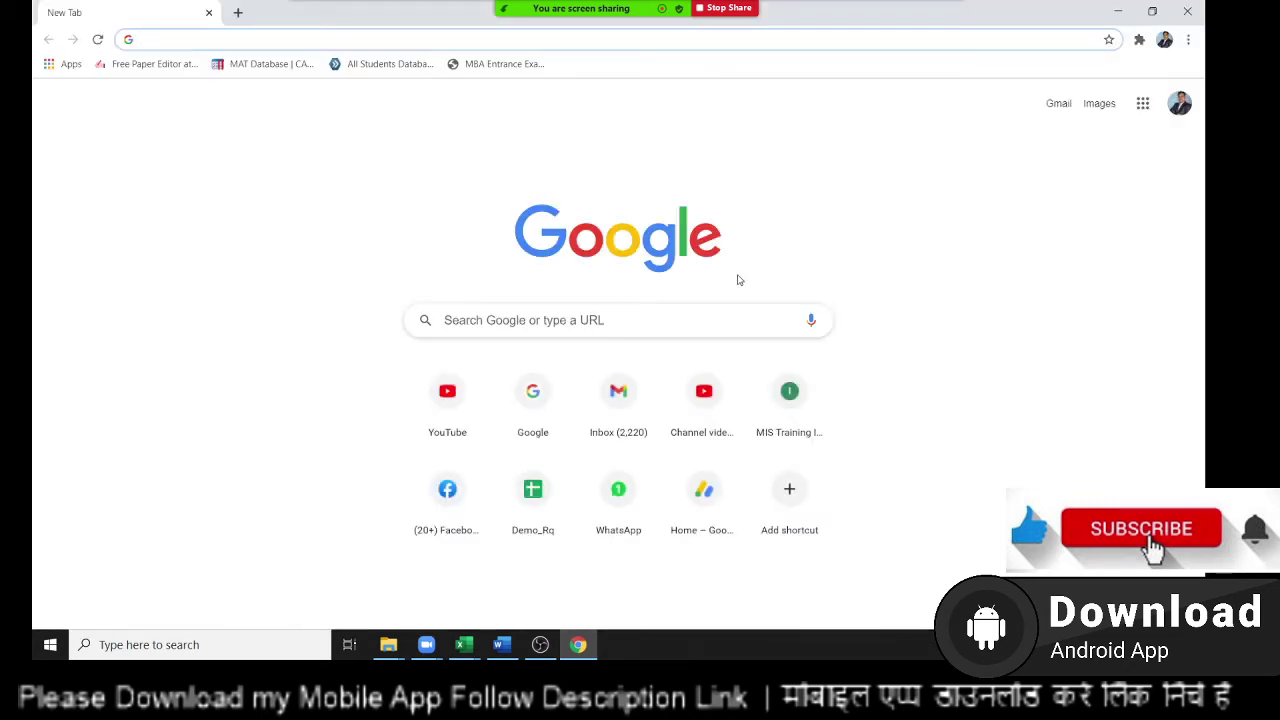
key("super+d")
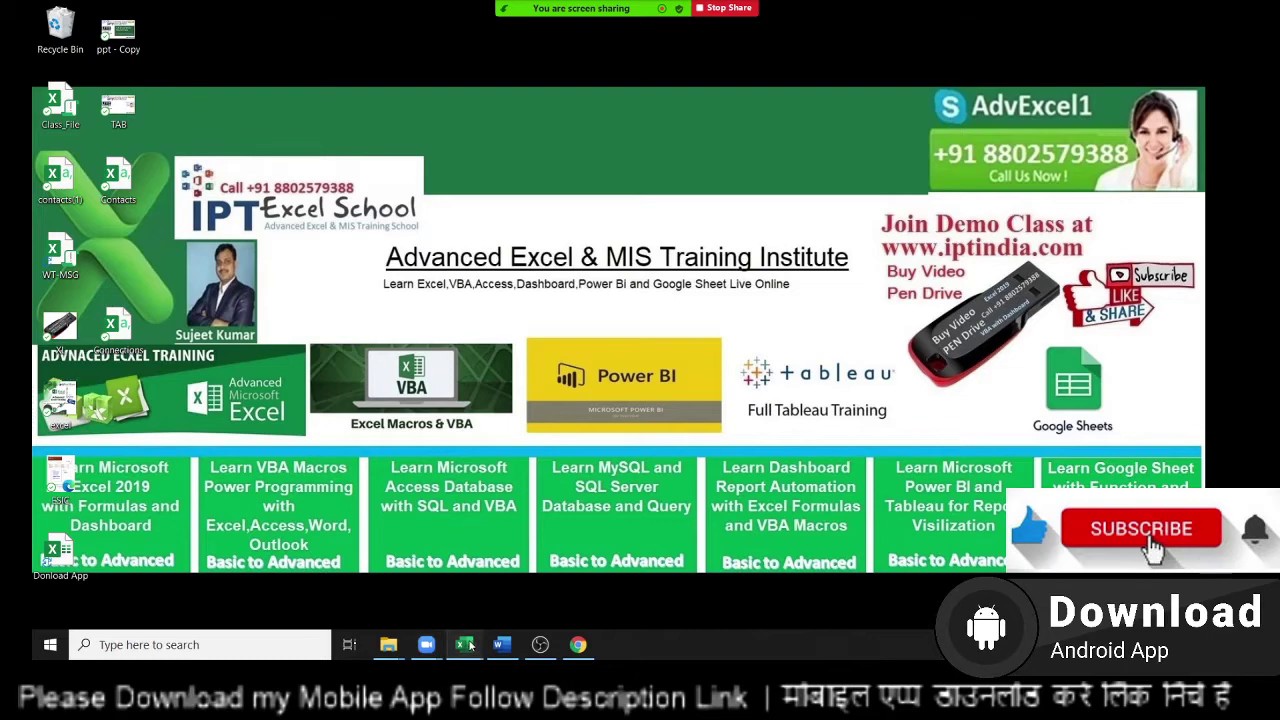
Step: Give C3 the custom format "mrp" 0 so it shows mrp 123, then switch to Chrome
mouse_move(465, 645)
left_click(546, 588)
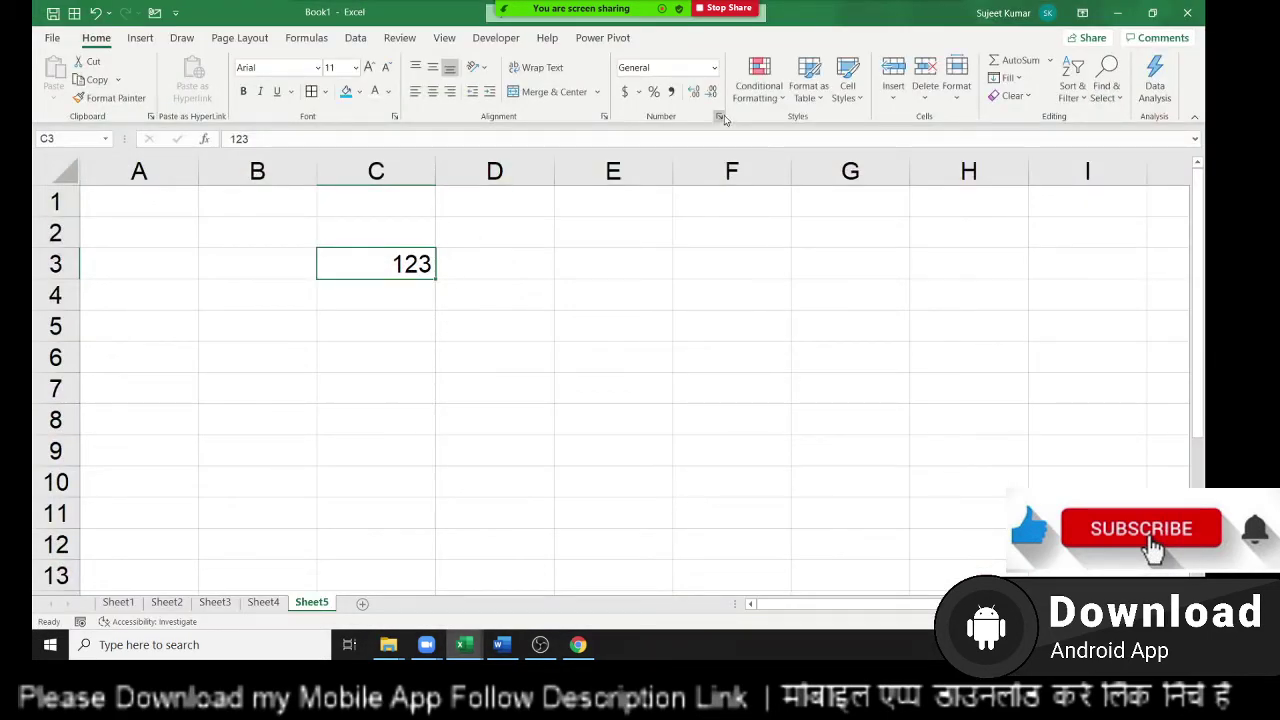
left_click(719, 116)
left_click(708, 334)
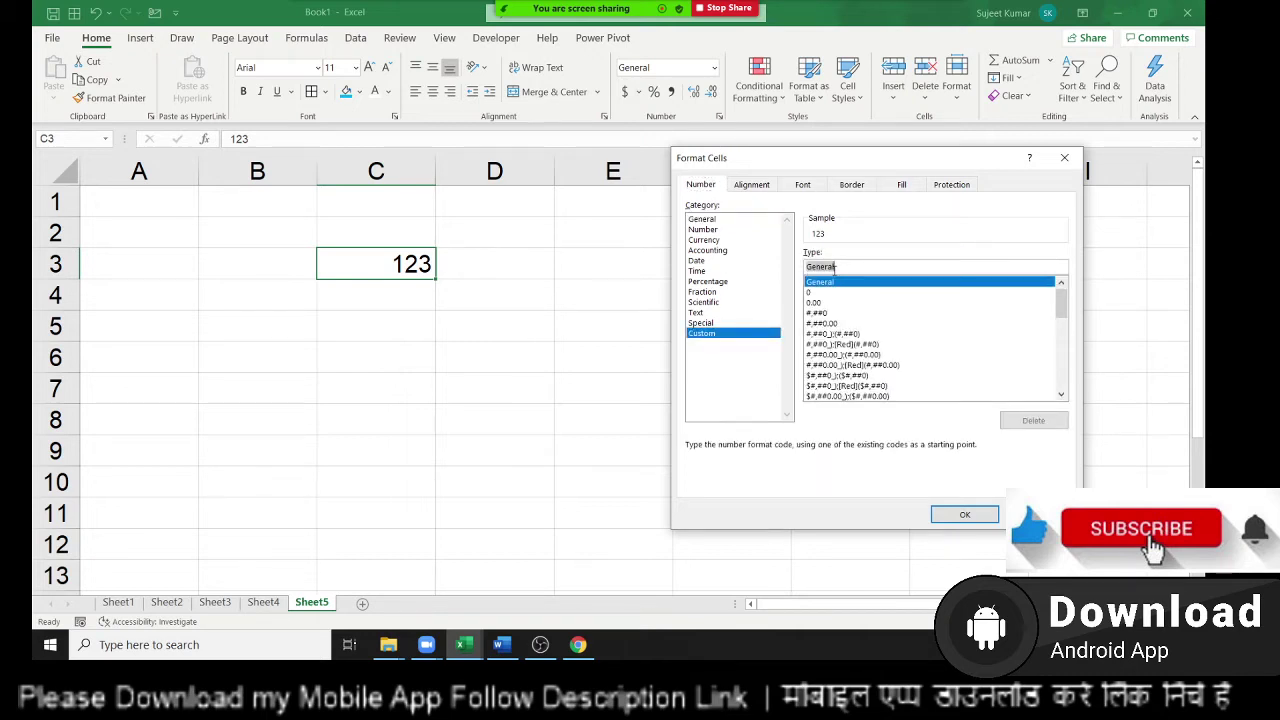
key("BackSpace")
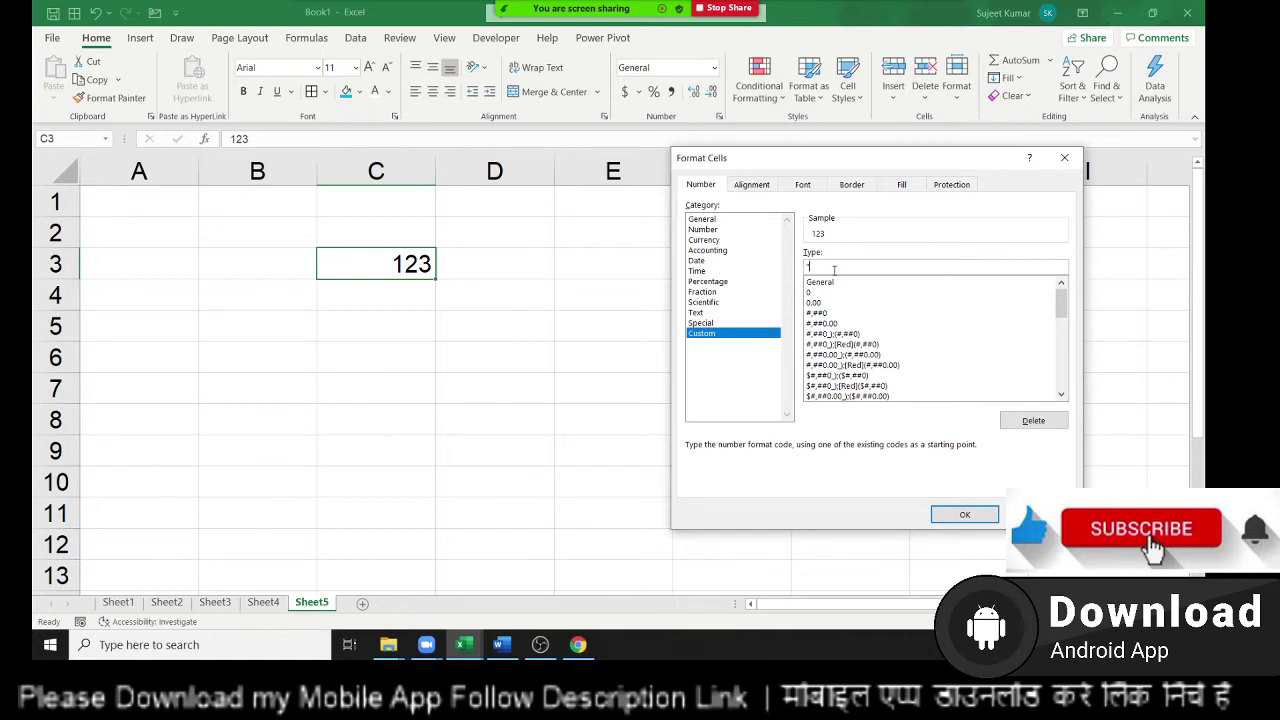
type("mrp\"")
type(" 0")
key("Return")
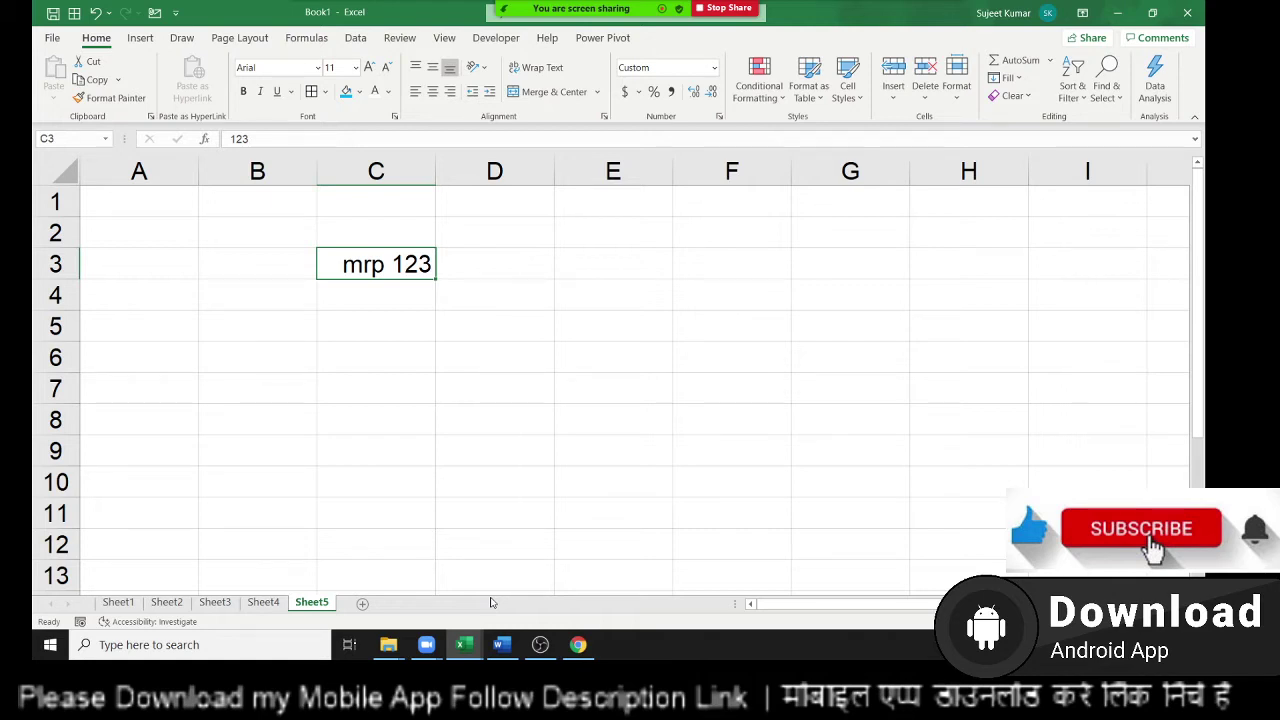
left_click(577, 644)
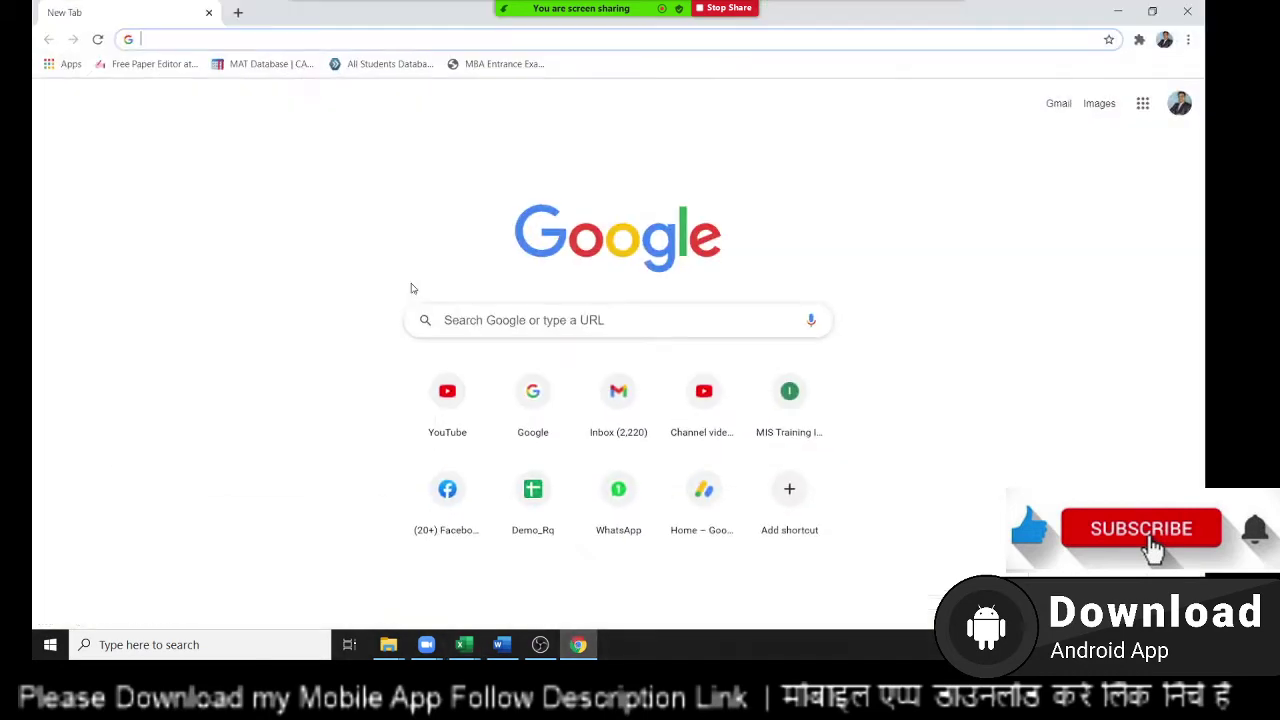
Step: Open the 'Review guidelines for customizing a number format' page and highlight its <POSITIVE>;<NEGATIVE>;<ZERO>;<TEXT> line
type("CU")
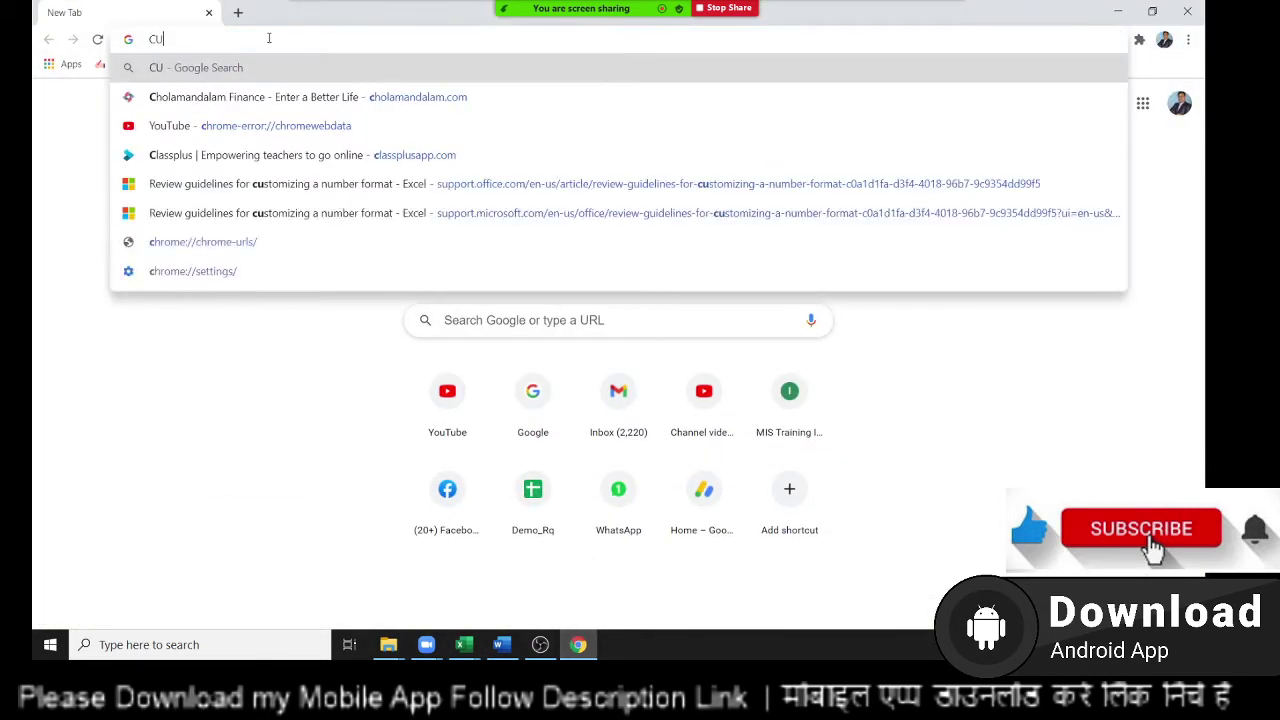
left_click(203, 216)
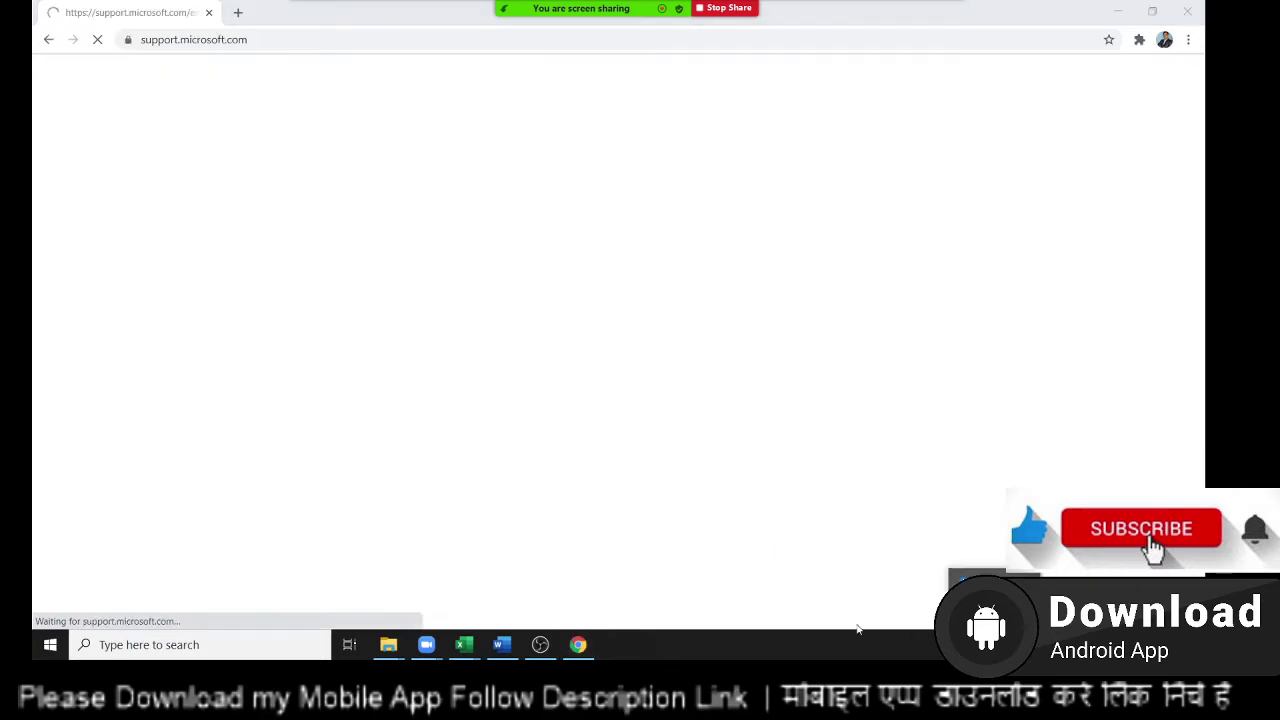
left_click(541, 644)
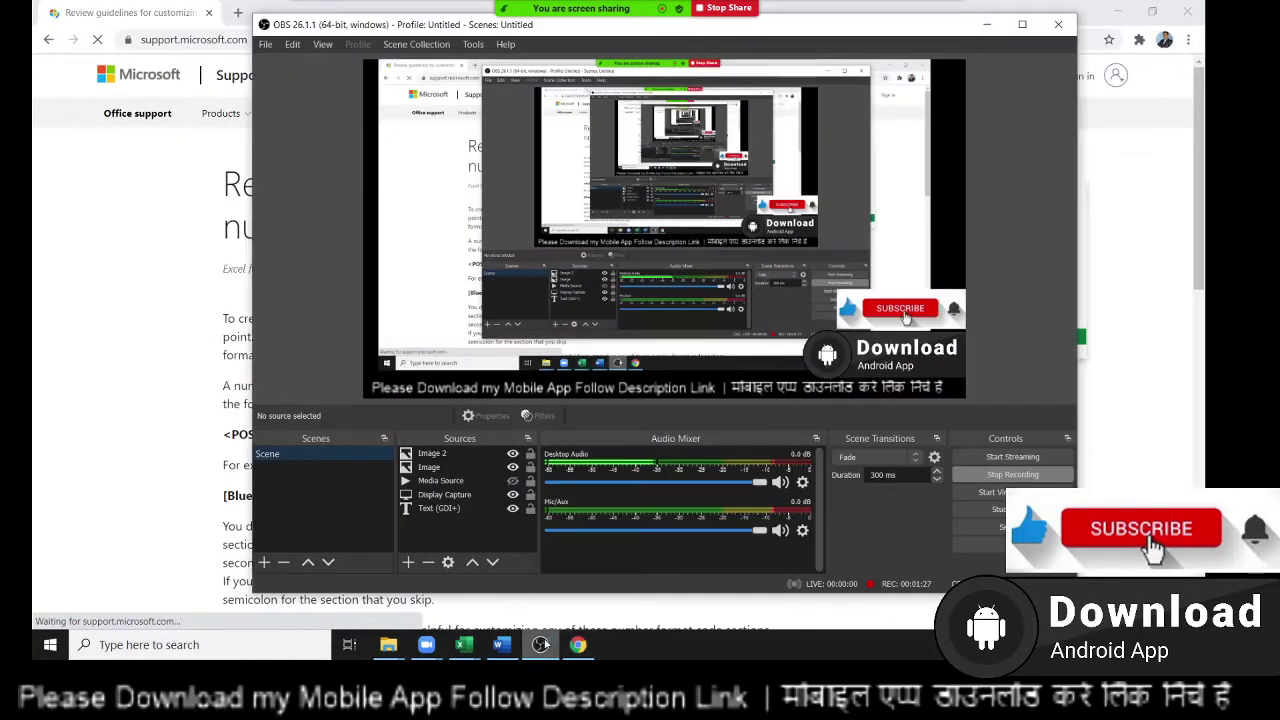
left_click(541, 644)
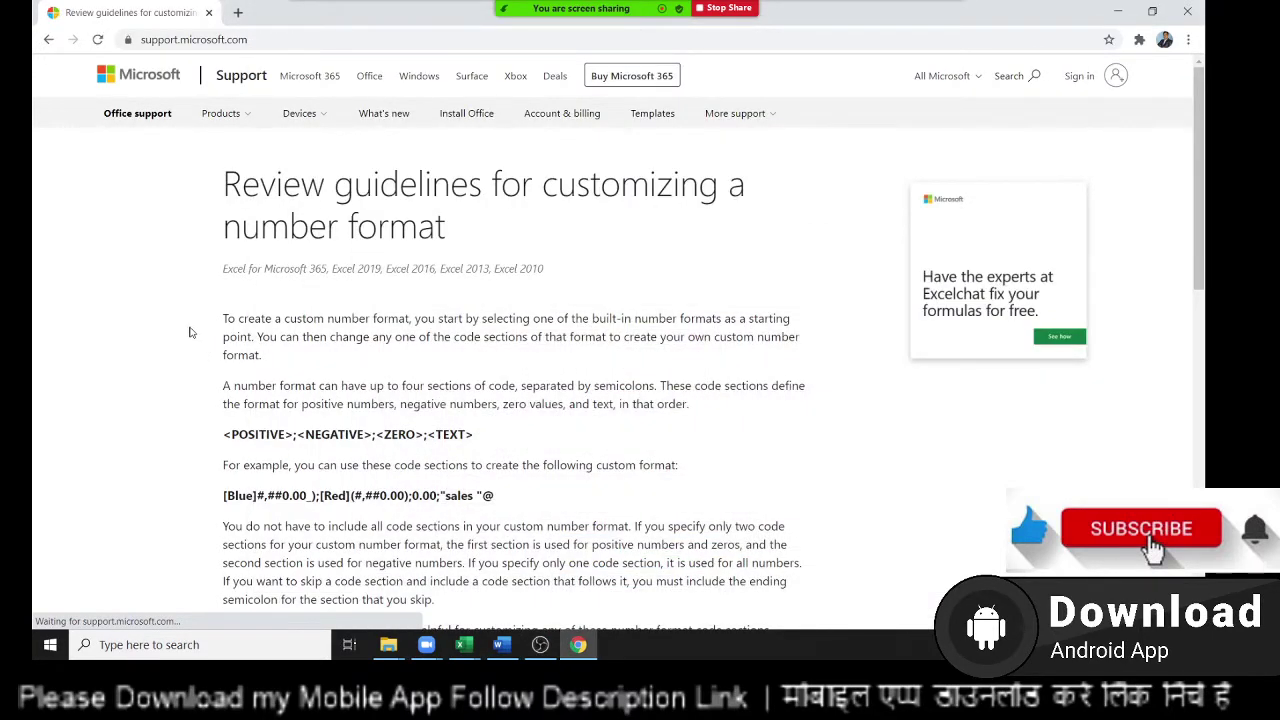
scroll(221, 358, "down", 2)
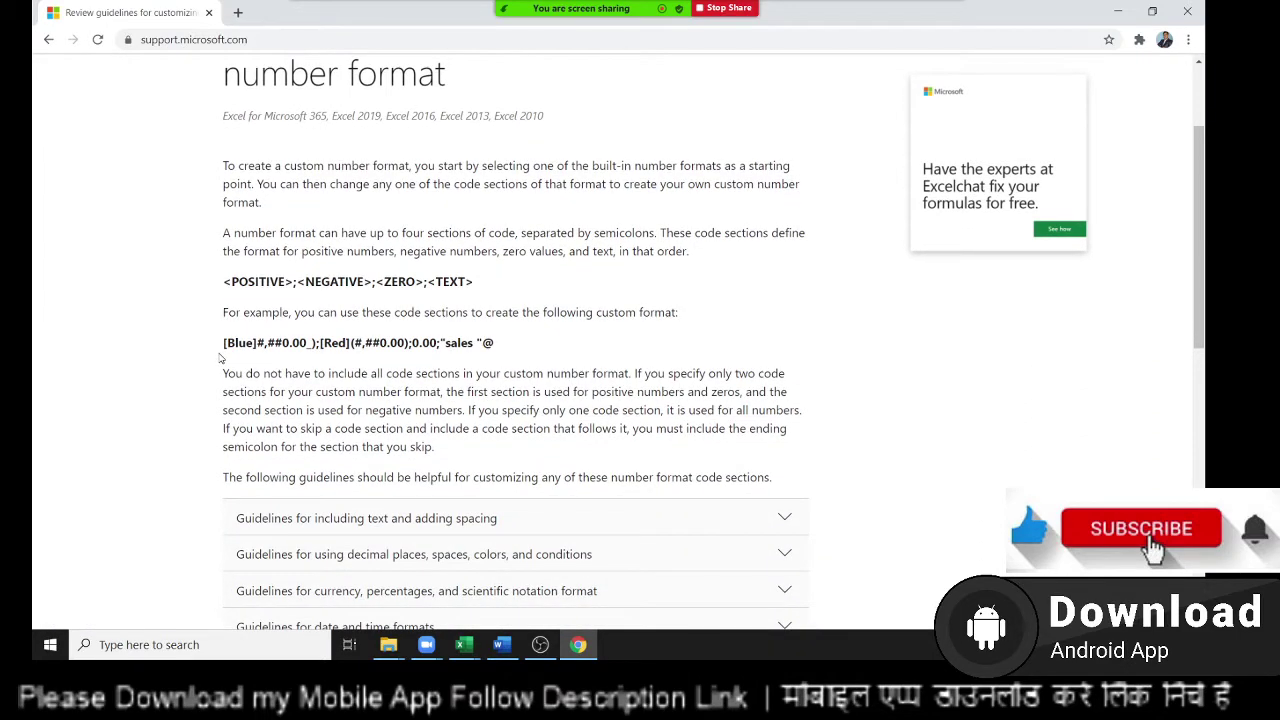
scroll(221, 358, "up", 1)
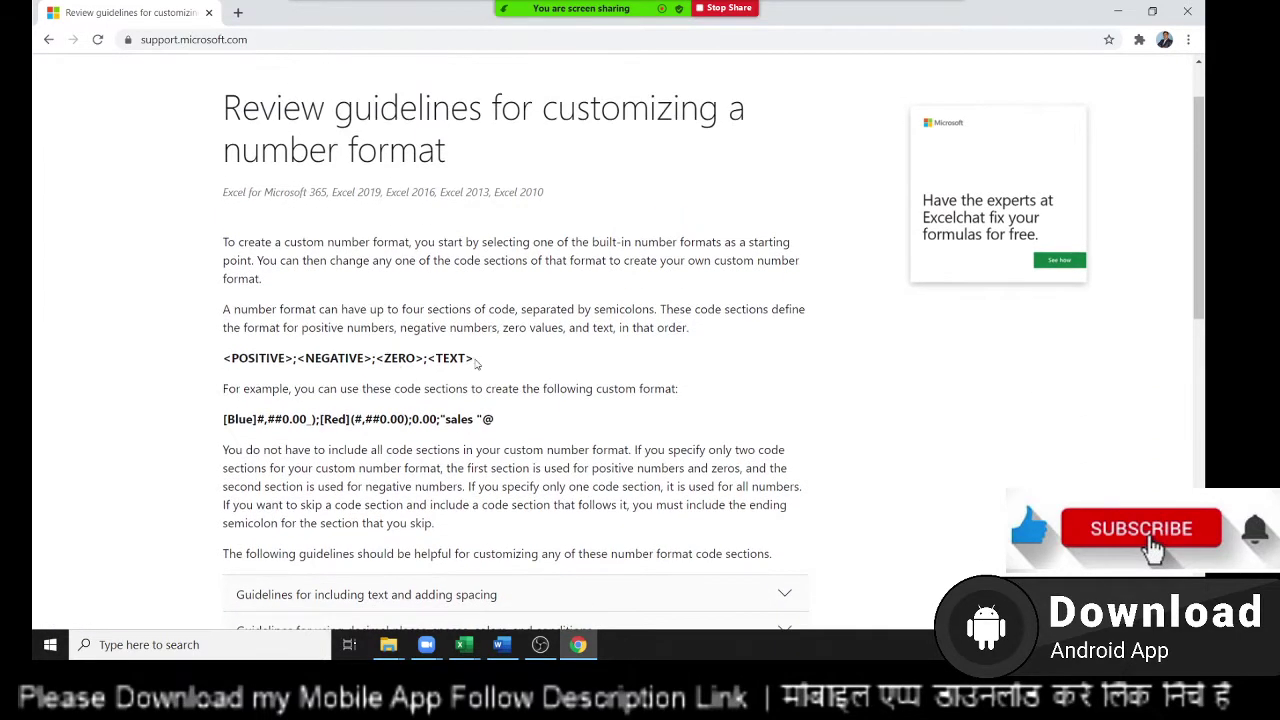
left_click_drag(474, 358, 406, 361)
left_click_drag(223, 390, 218, 356)
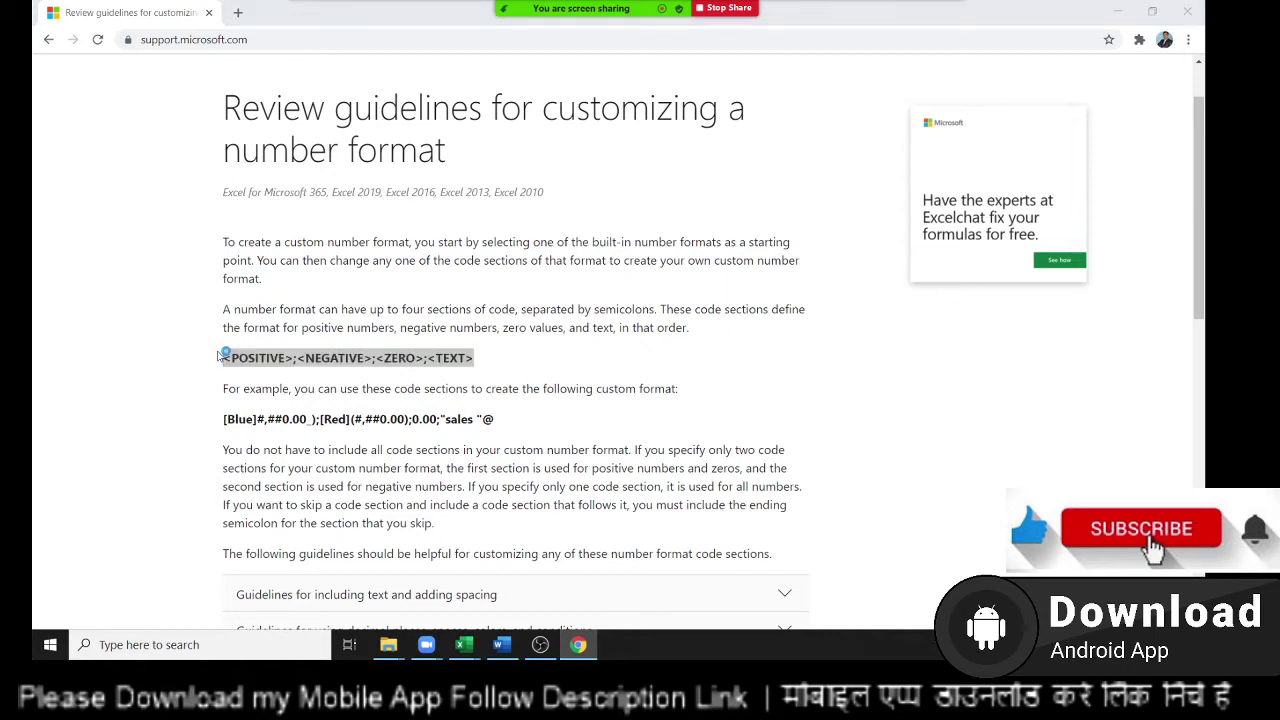
key("alt+Tab")
key("alt+Tab")
key("alt+Tab")
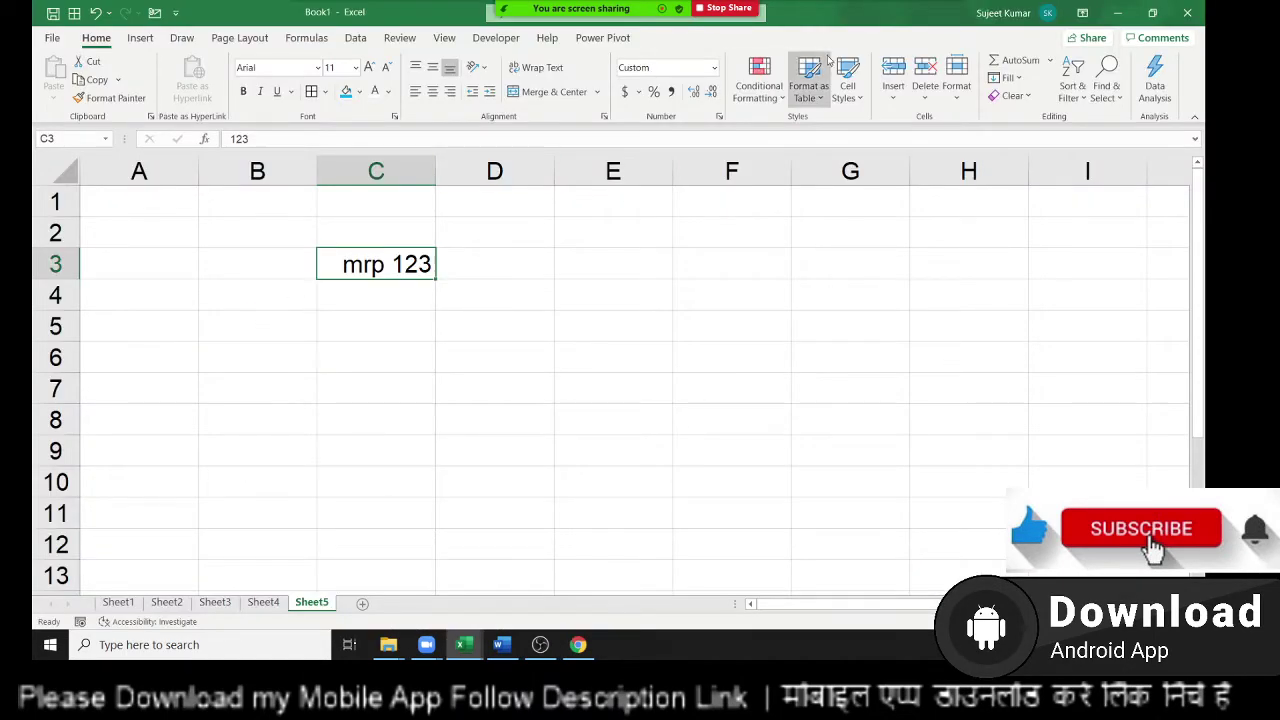
Step: Replace C3's custom format code with "MRP" so the cell displays MRP
key("ctrl+1")
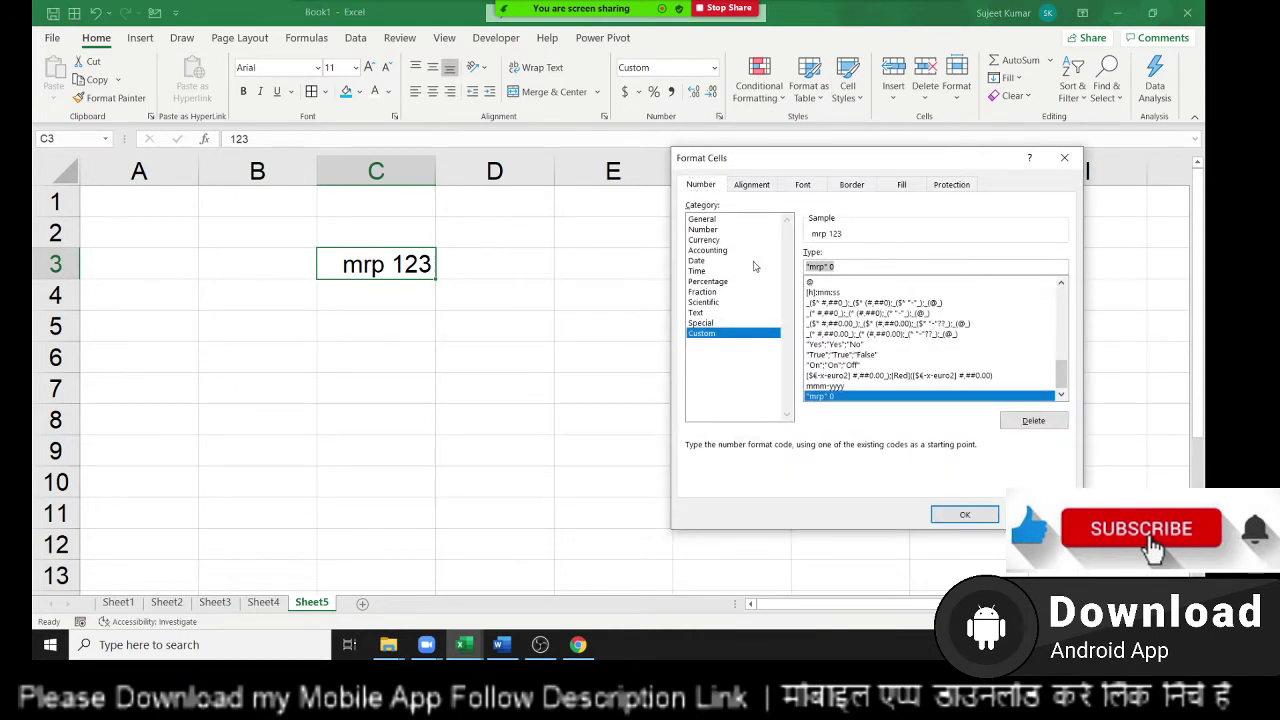
type("\"")
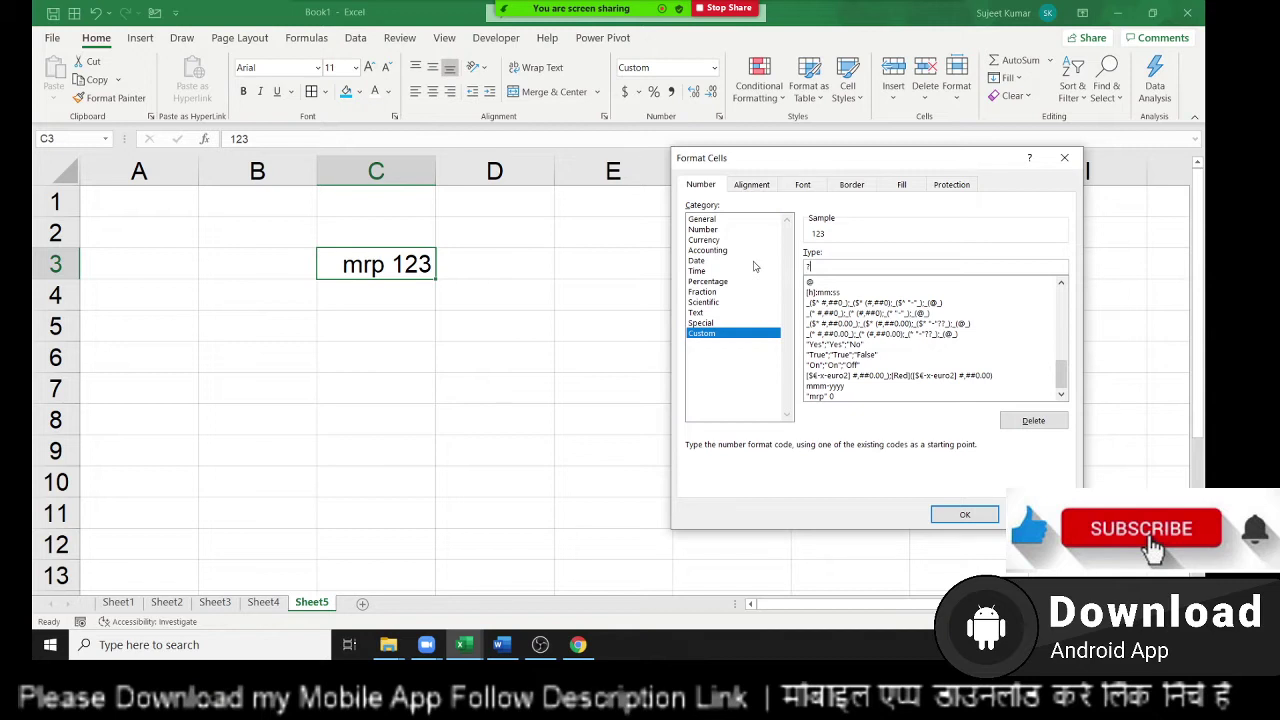
type("m")
key("BackSpace")
key("BackSpace")
type("\"")
type("MRP")
type("\"")
key("Return")
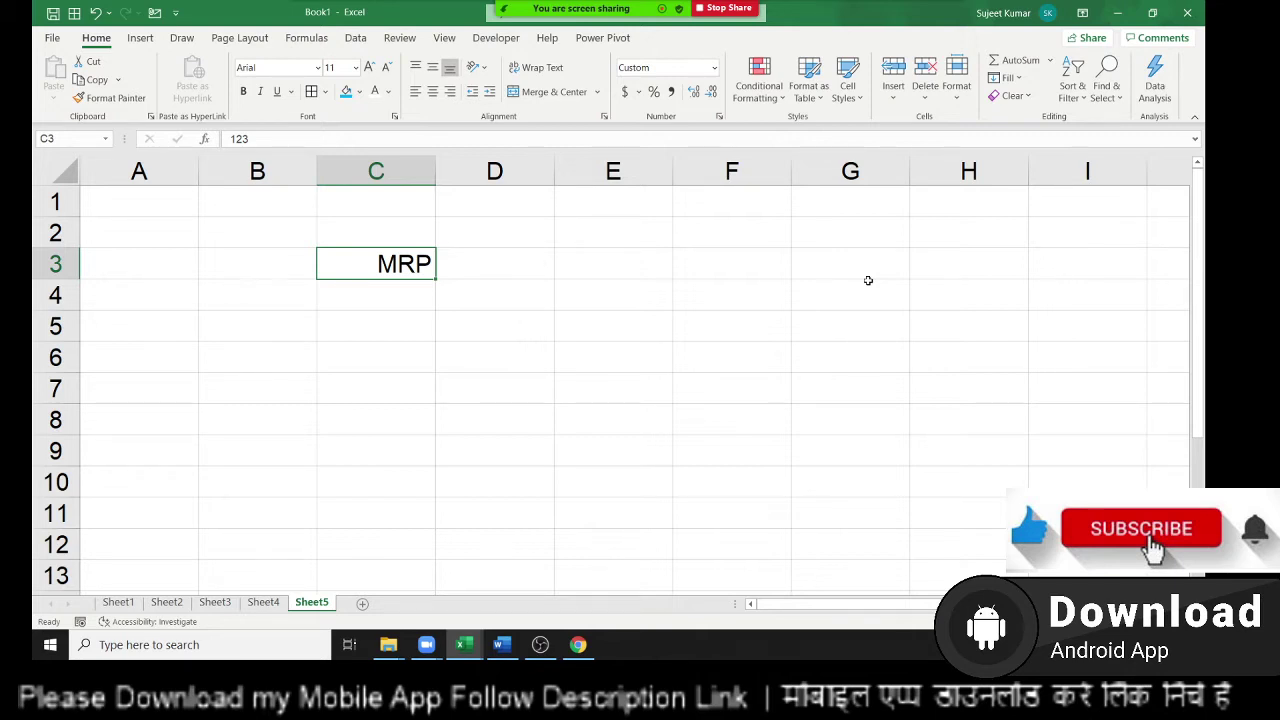
Step: Enter 1525 and then -2641 in C3, seeing them display as MRP and -MRP
type("15")
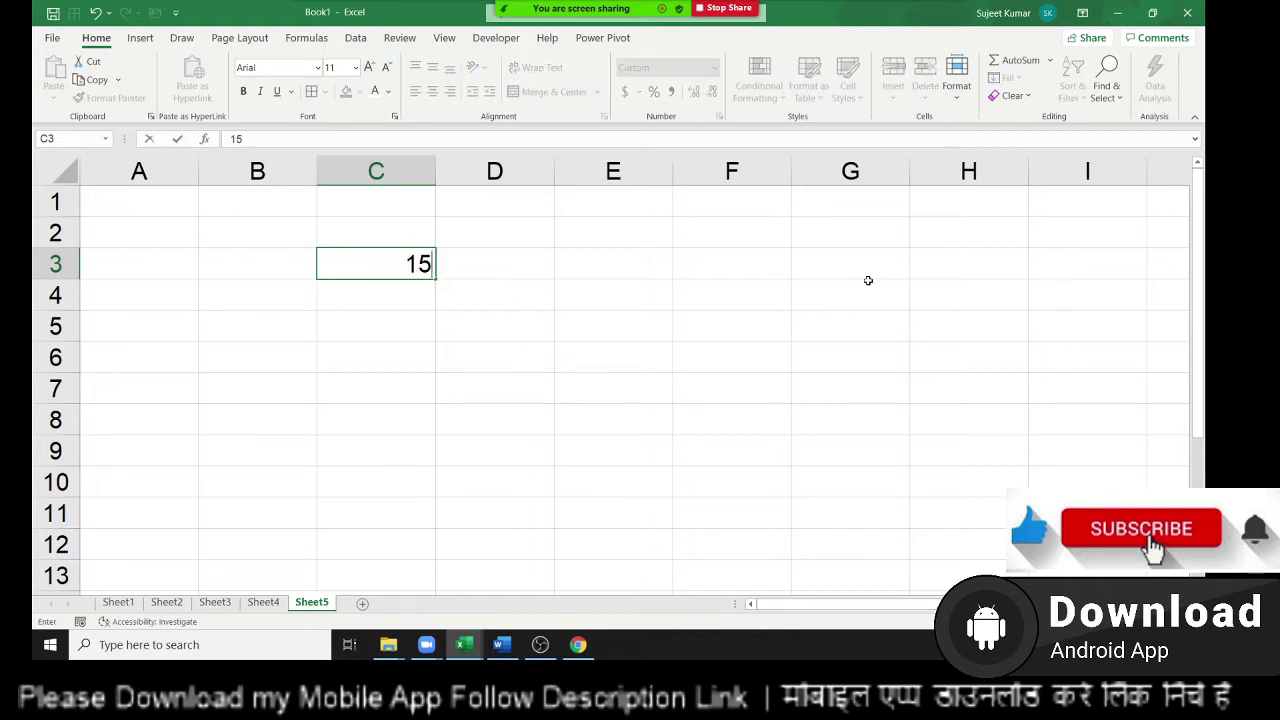
type("25")
key("Return")
key("Up")
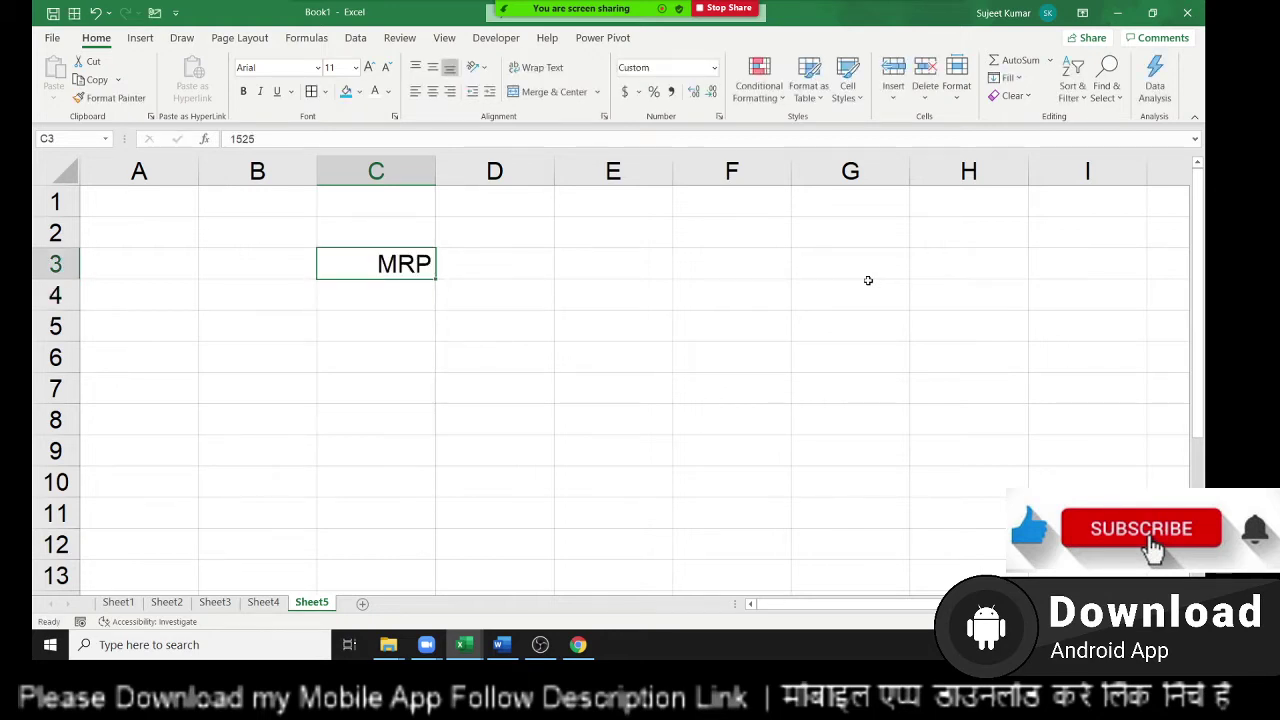
type("-2641")
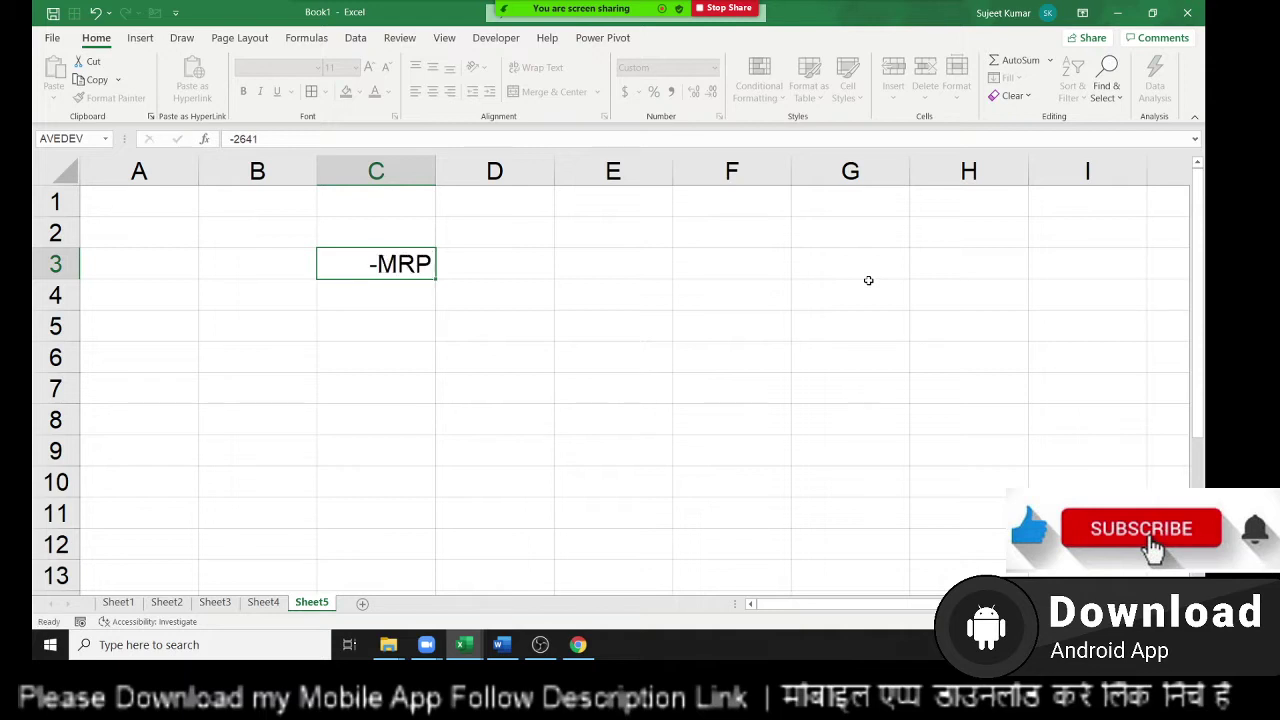
key("Return")
key("Up")
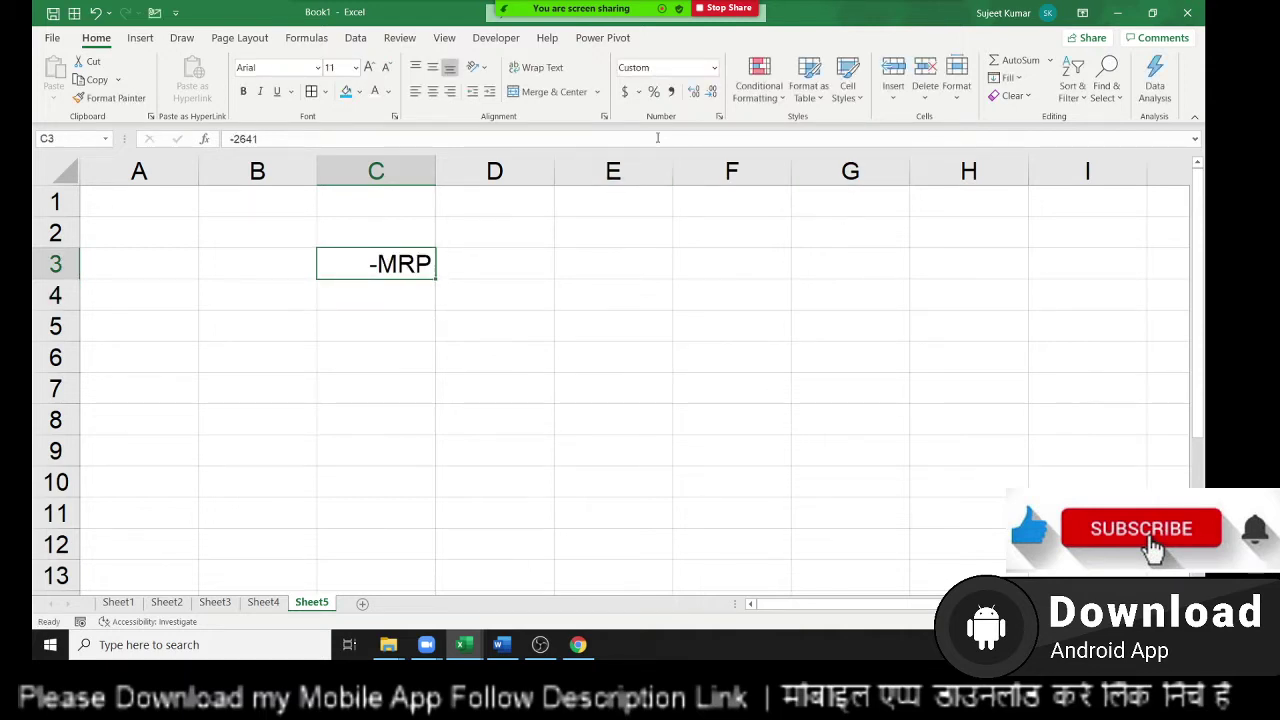
Step: Append a "DIS" negative section so C3's format becomes "MRP";"DIS" and -2641 shows DIS
left_click(718, 118)
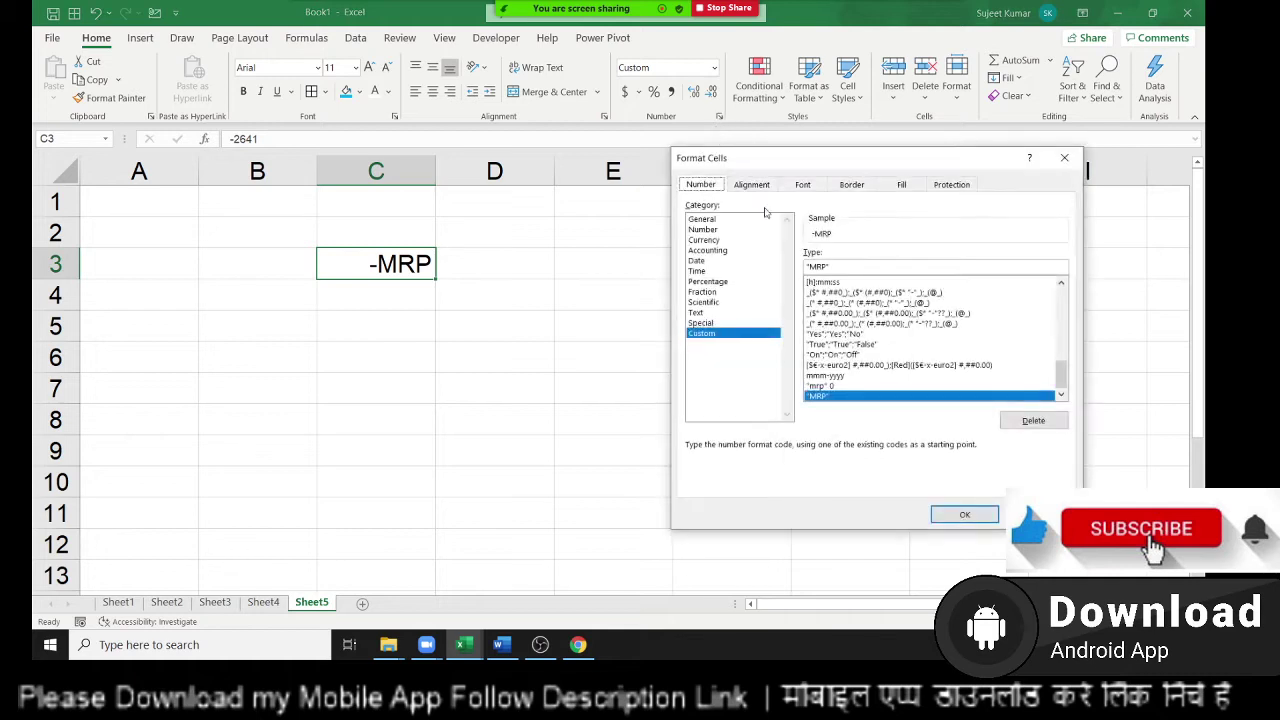
left_click(856, 265)
type(";")
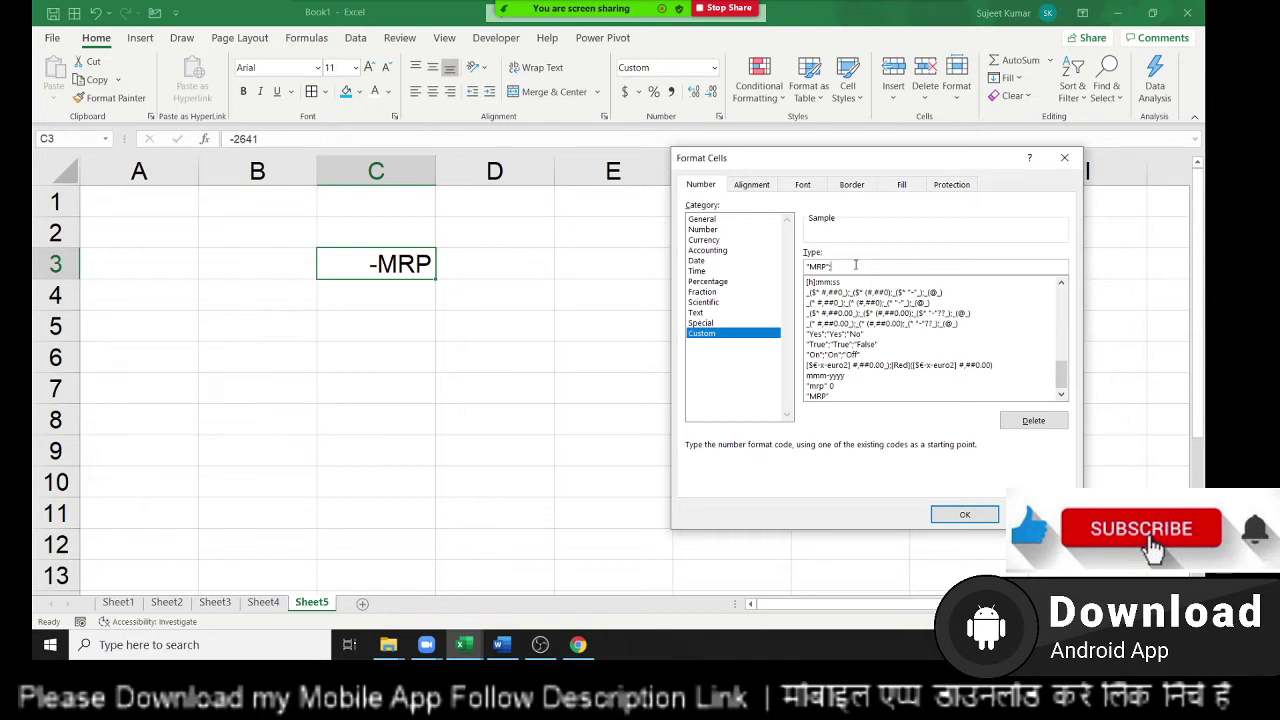
type("\"d")
key("BackSpace")
type("ISS\"")
key("BackSpace")
key("BackSpace")
type("\"")
key("Return")
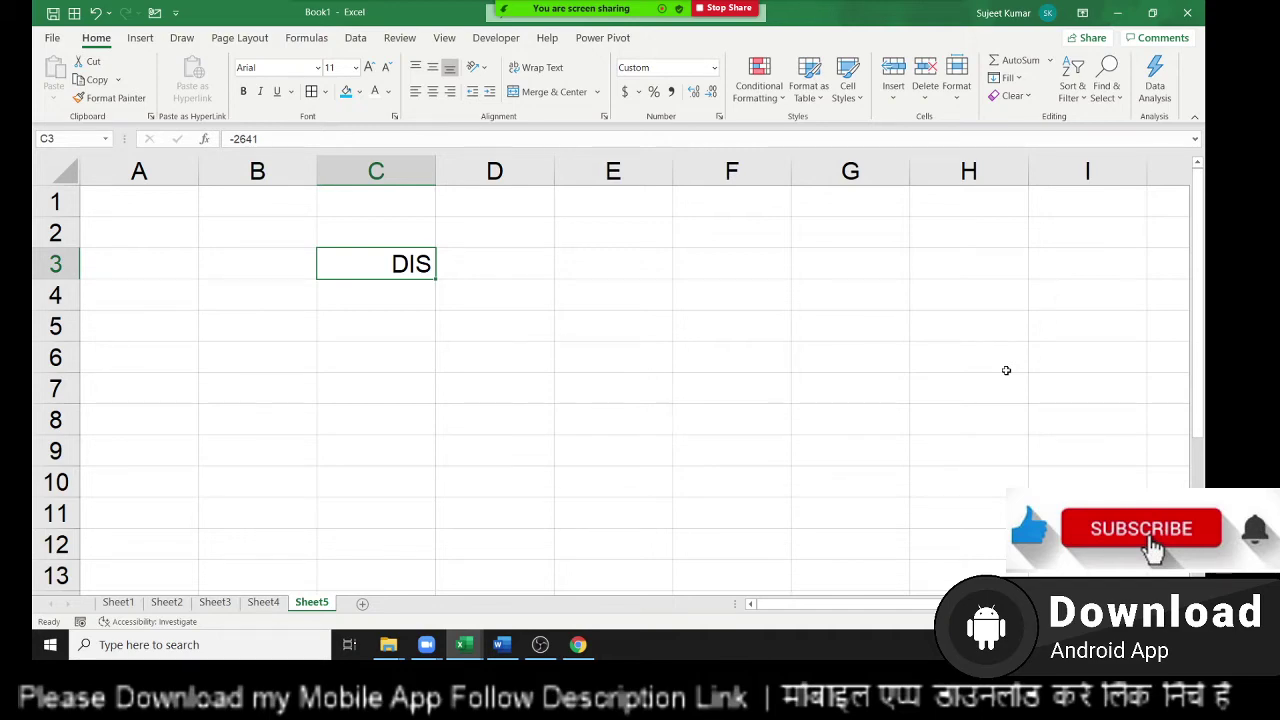
key("alt+Tab")
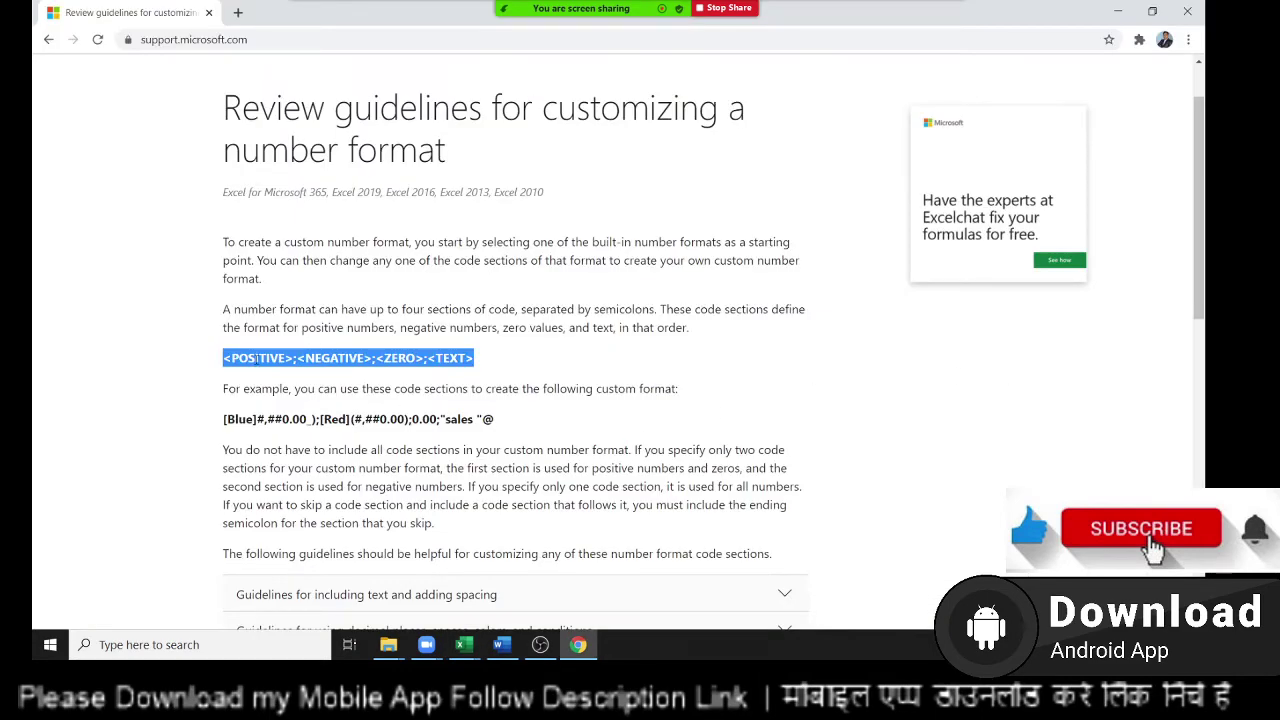
key("alt+Tab")
Step: Enter 85 in C3, confirming it displays as MRP
left_click(719, 116)
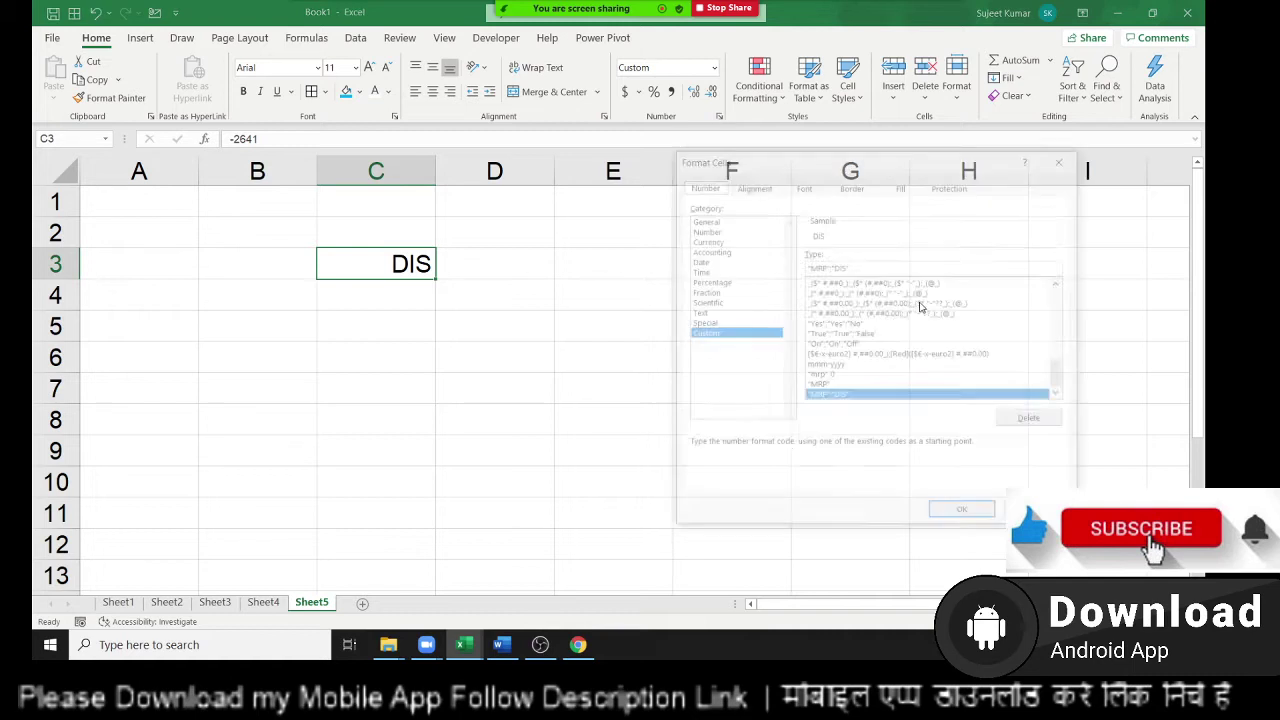
double_click(810, 265)
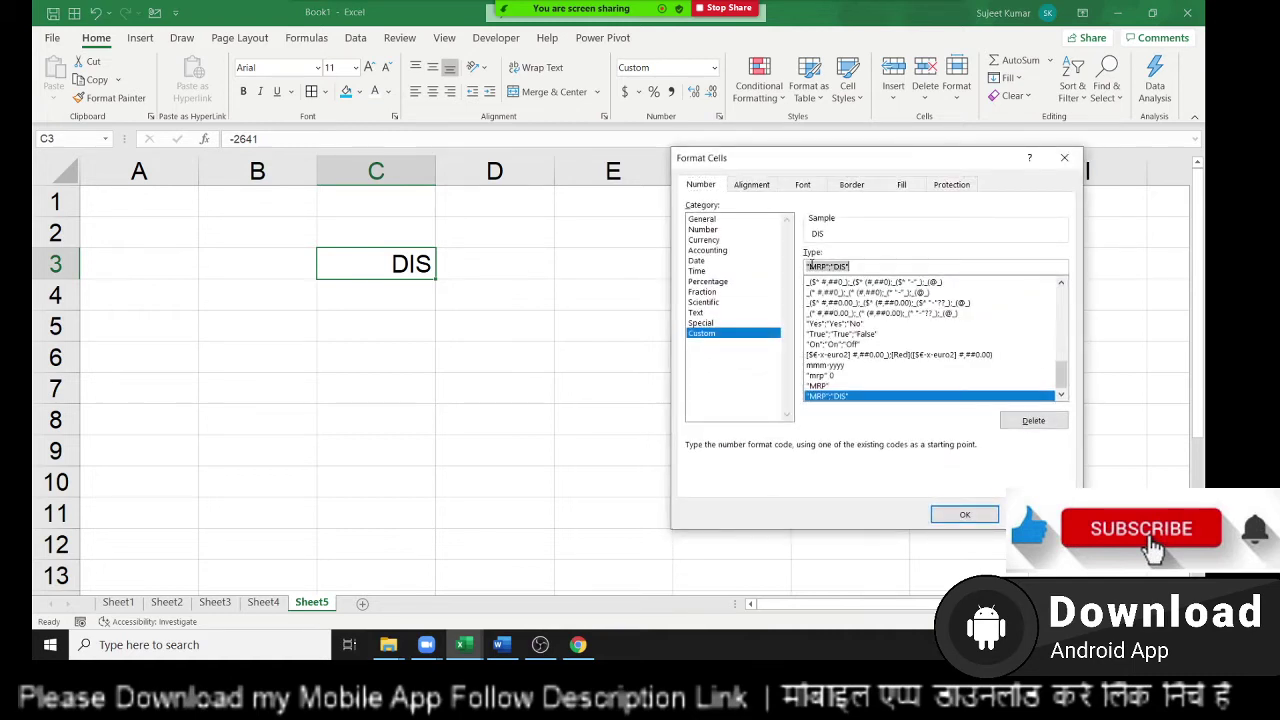
left_click(810, 265)
key("Return")
type("85")
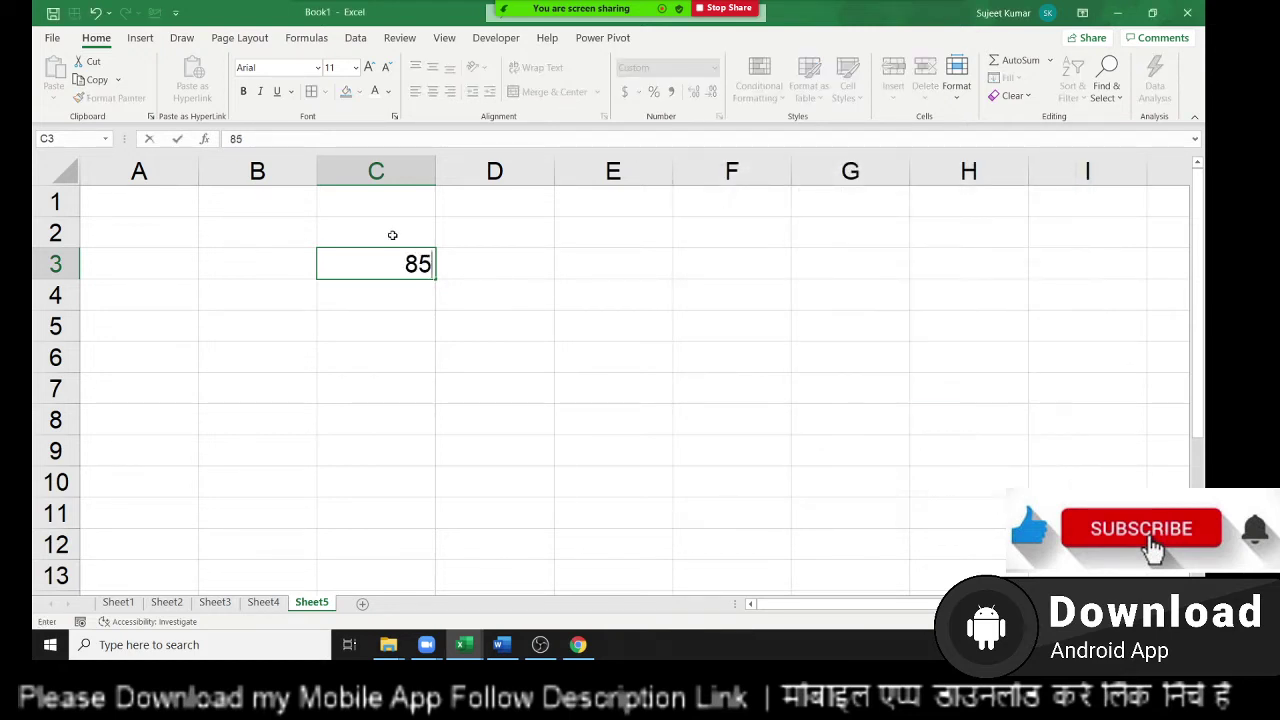
key("Return")
left_click(391, 258)
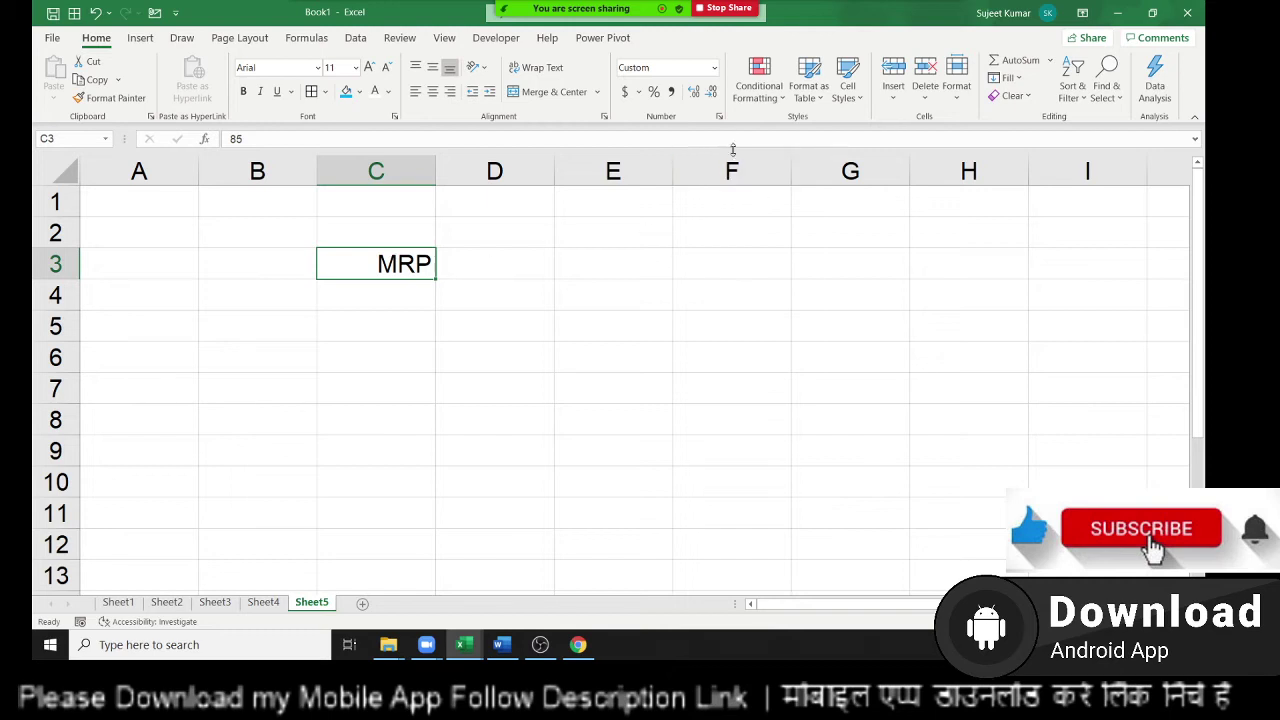
Step: Append a "Free" zero section to C3's format and enter 0 to show Free
left_click(719, 117)
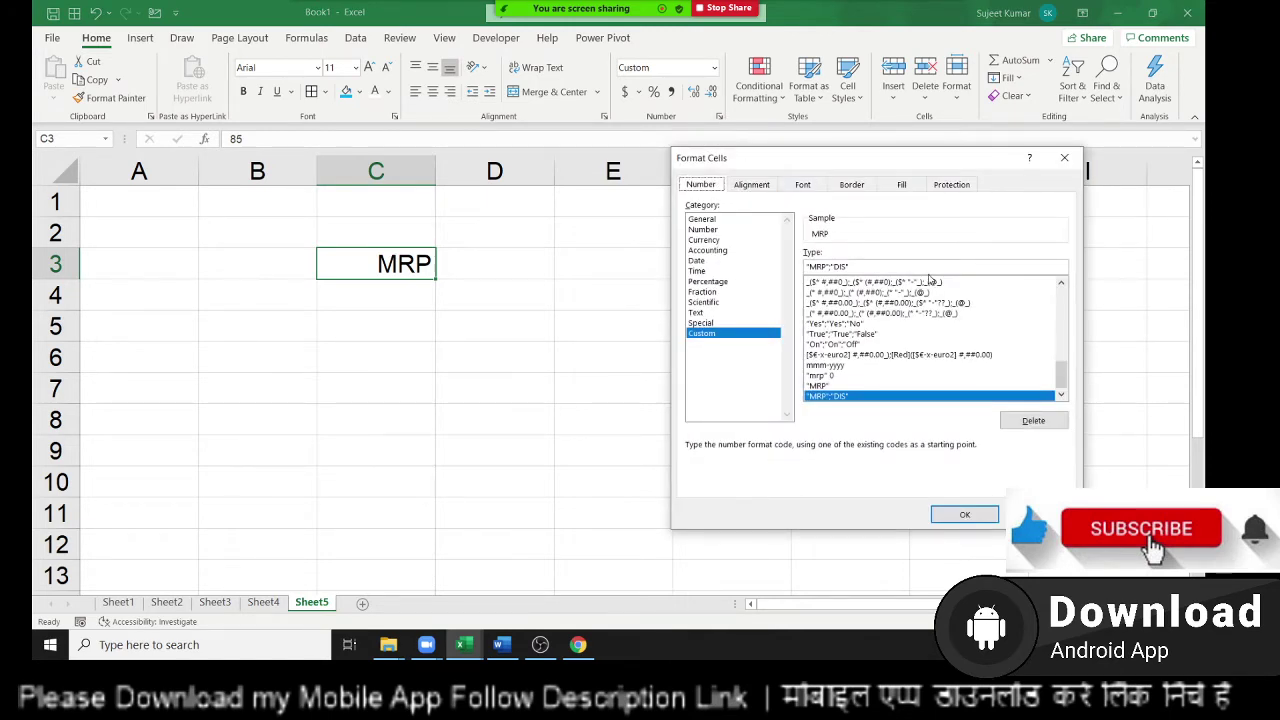
left_click(916, 262)
type(";")
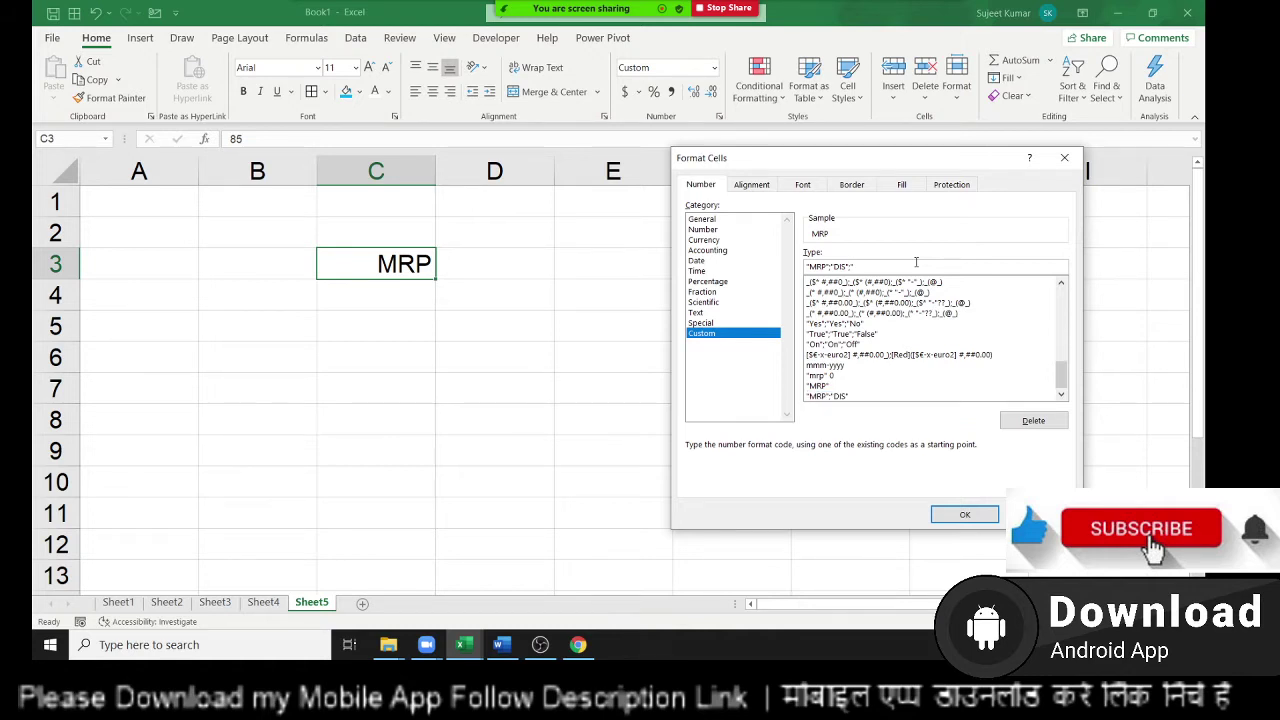
type("RE")
key("BackSpace")
key("BackSpace")
type("ee")
key("Return")
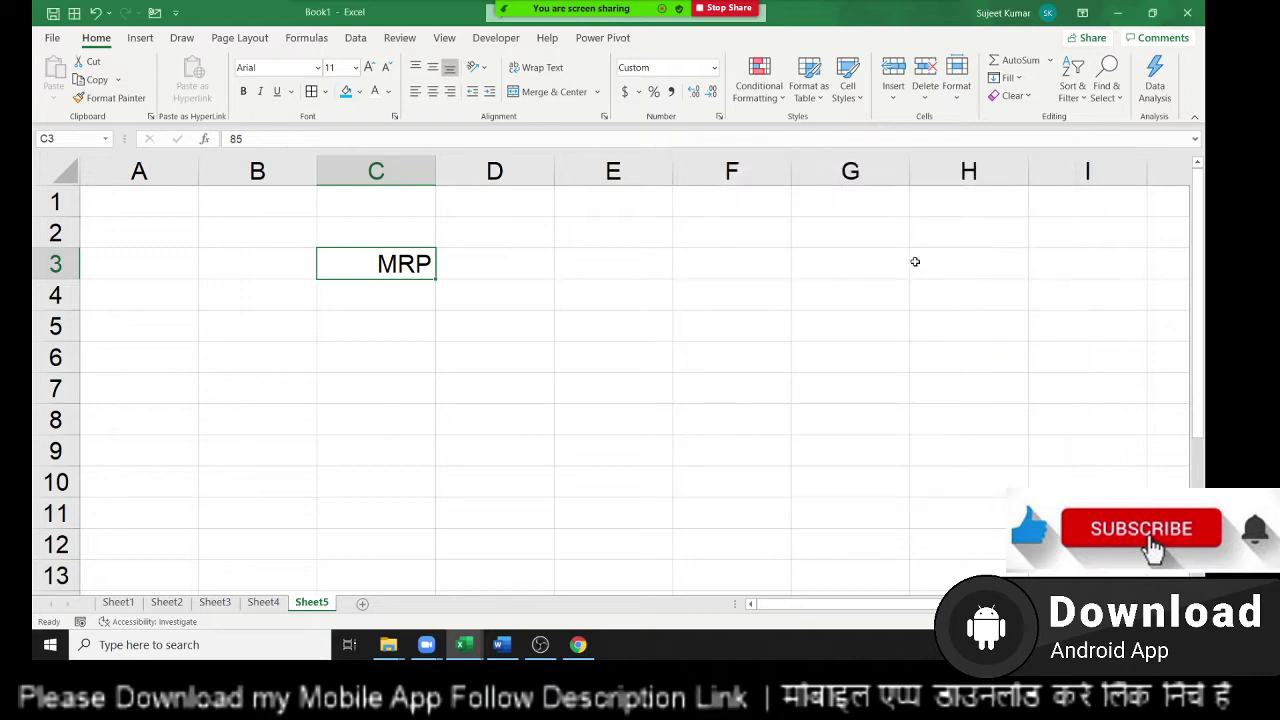
type("0")
key("Return")
key("Up")
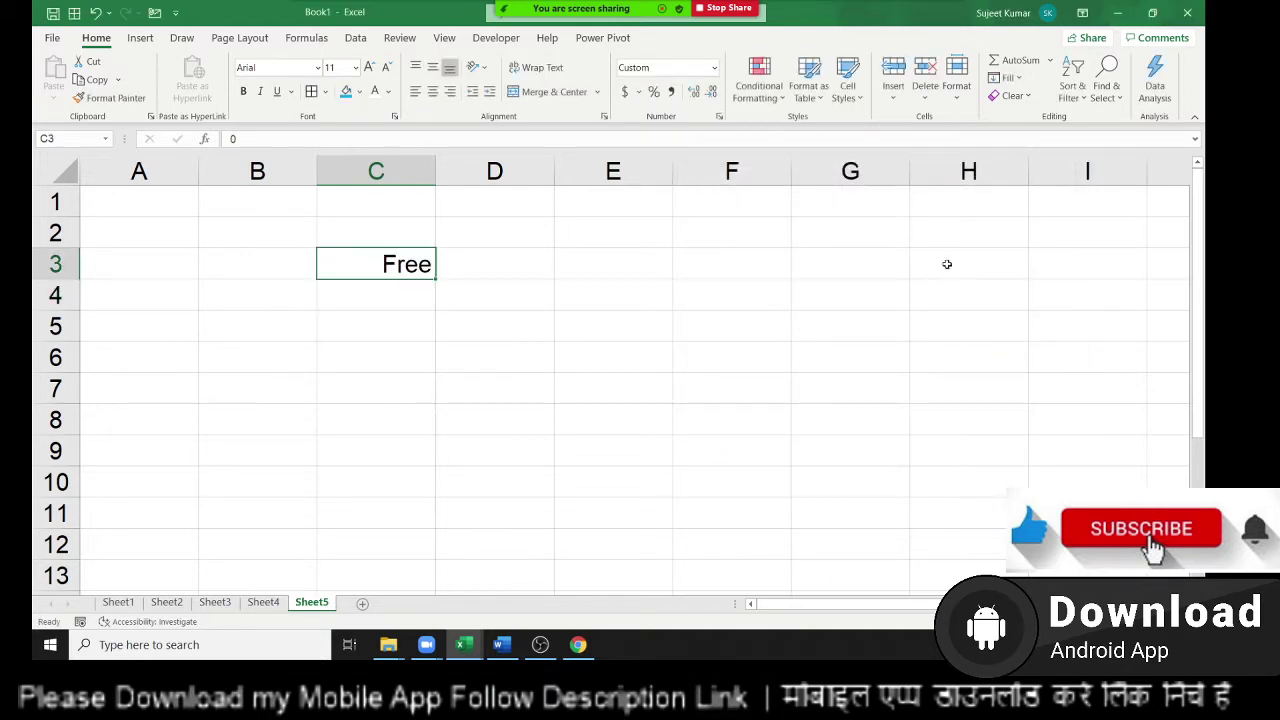
Step: Begin adding a "DBF" text section to the end of C3's format code
left_click(720, 117)
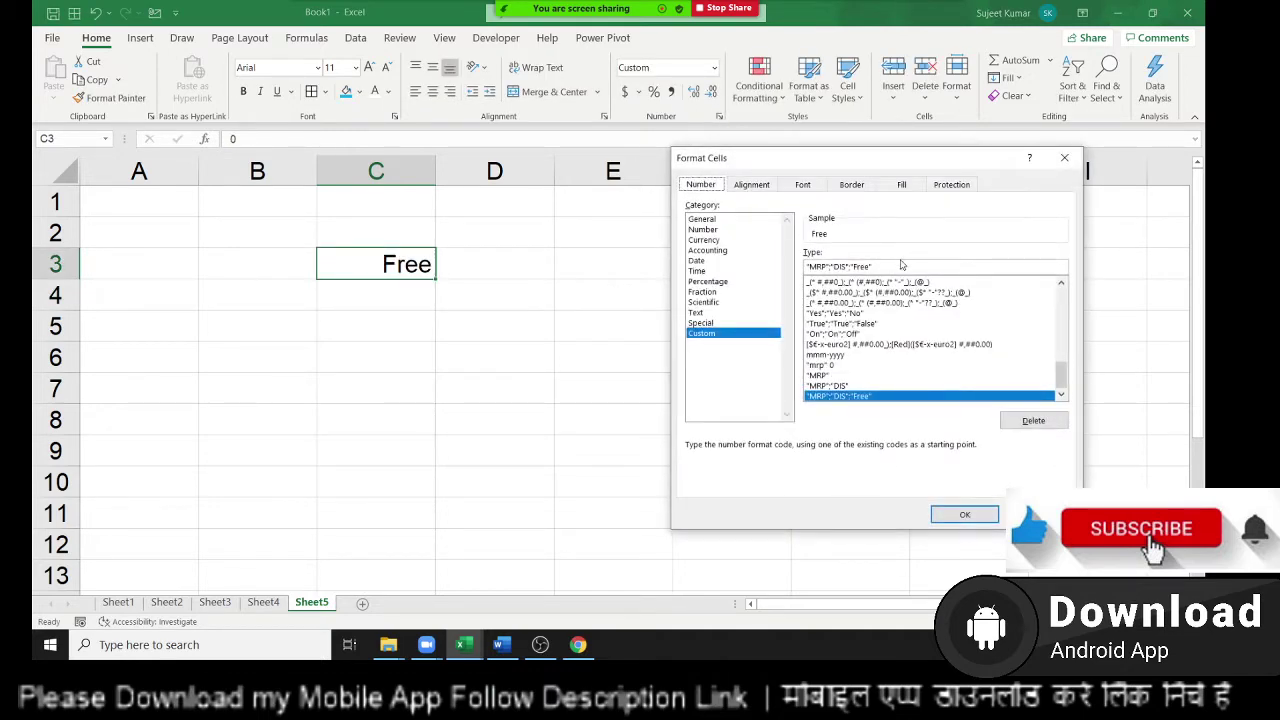
left_click(904, 262)
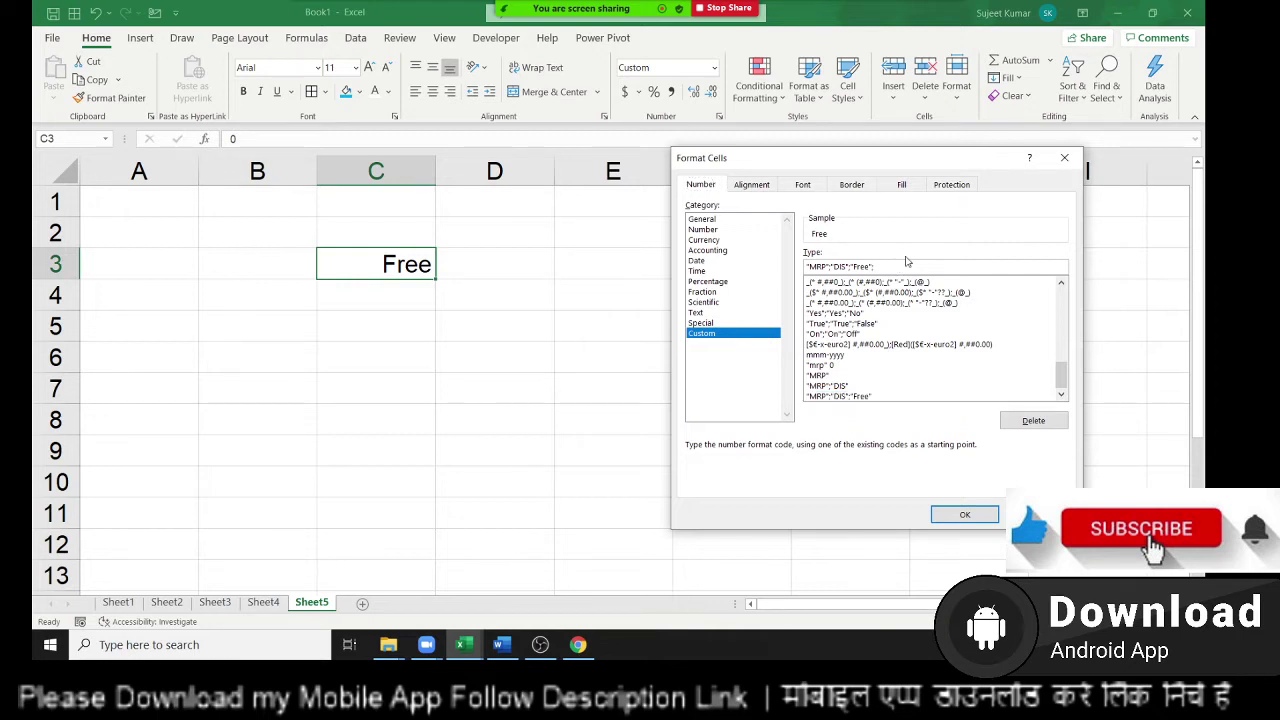
type("\"DBF")
Step: Apply the DBF text section and enter sad in C3
key("Return")
type("sad")
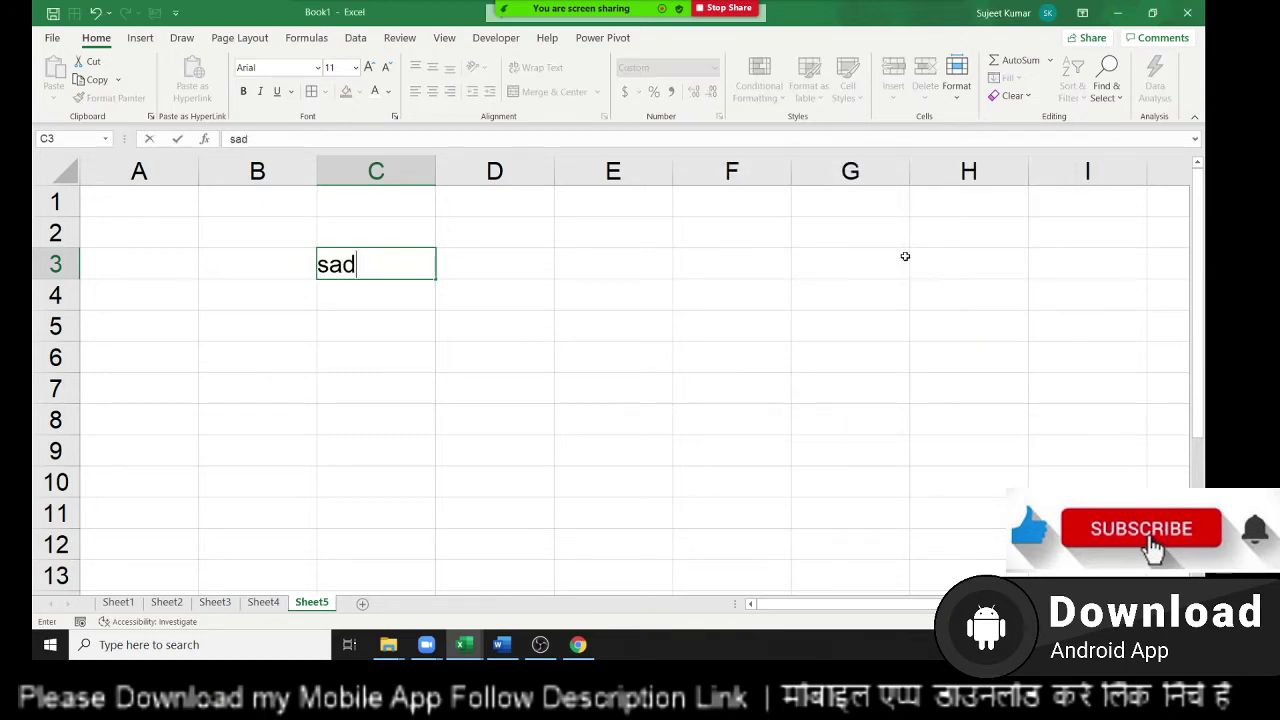
key("Return")
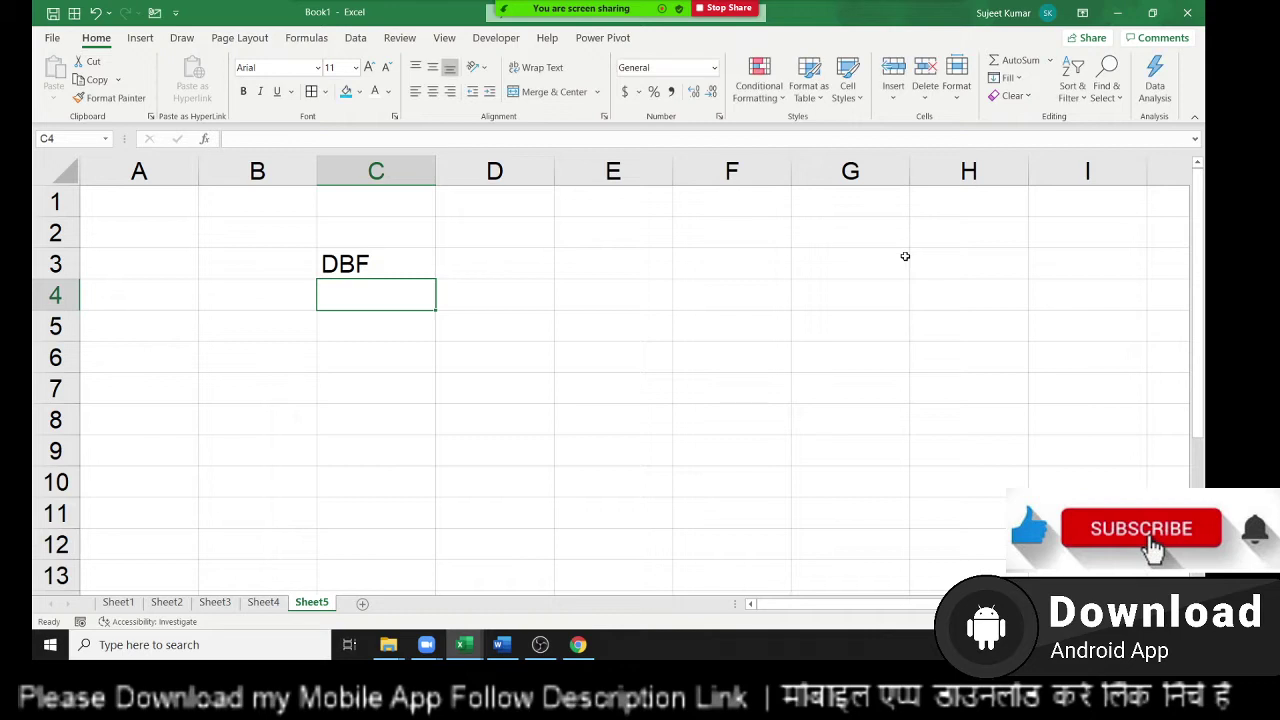
key("Up")
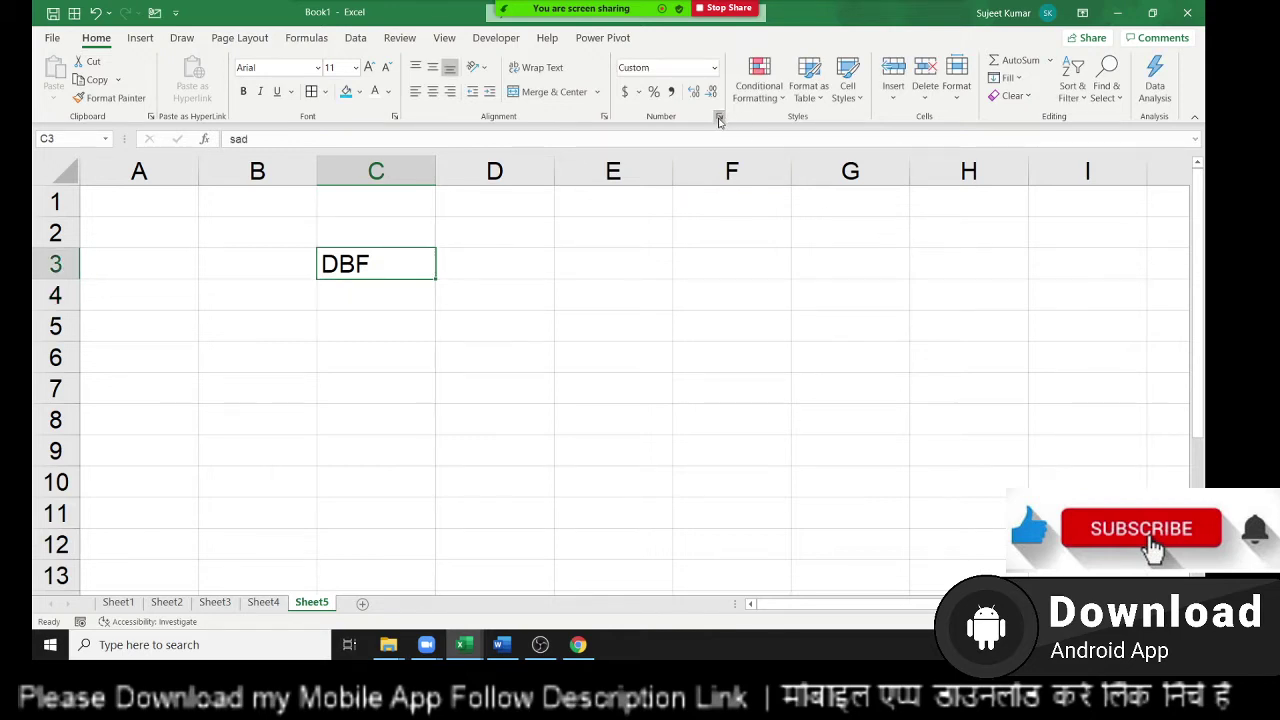
Step: Correct the format's text section from DBF to DNF so C3 displays DNF
left_click(719, 119)
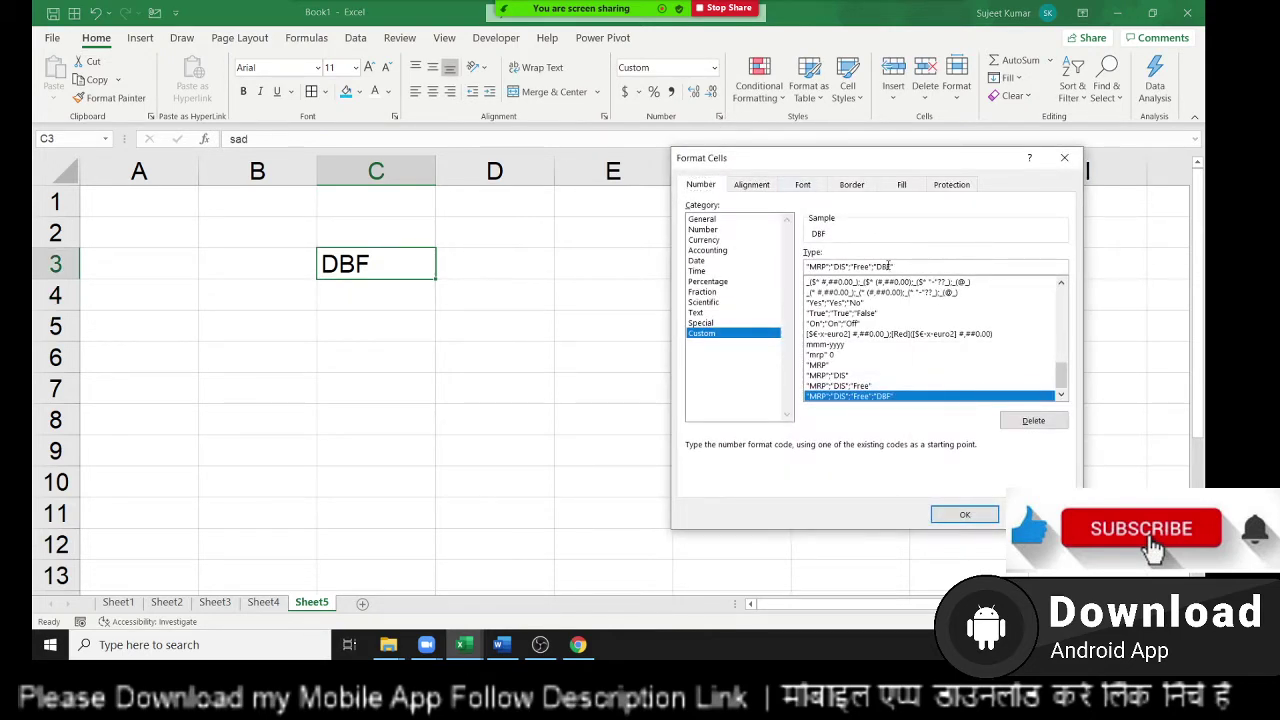
left_click(888, 266)
key("BackSpace")
type("N")
key("Return")
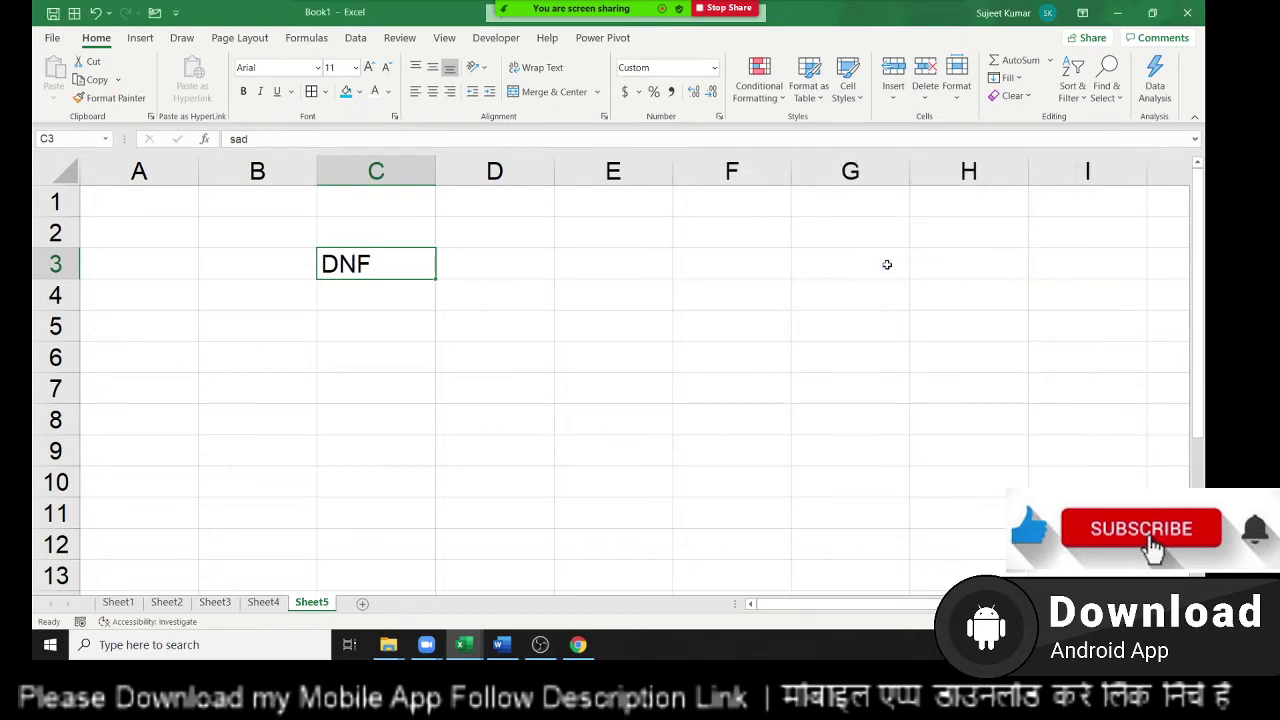
Step: Highlight the <POSITIVE>;<NEGATIVE>;<ZERO>;<TEXT> order line on the Microsoft Support page, then return to Excel
key("alt+Tab")
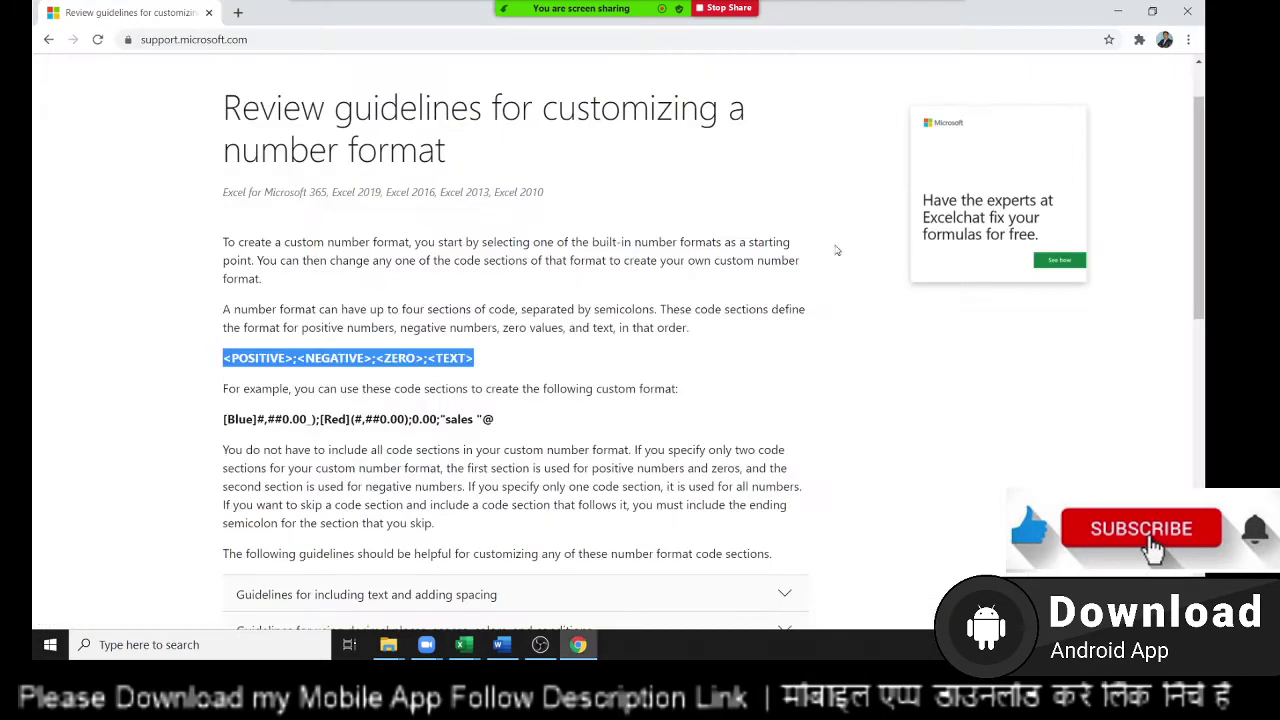
left_click(450, 365)
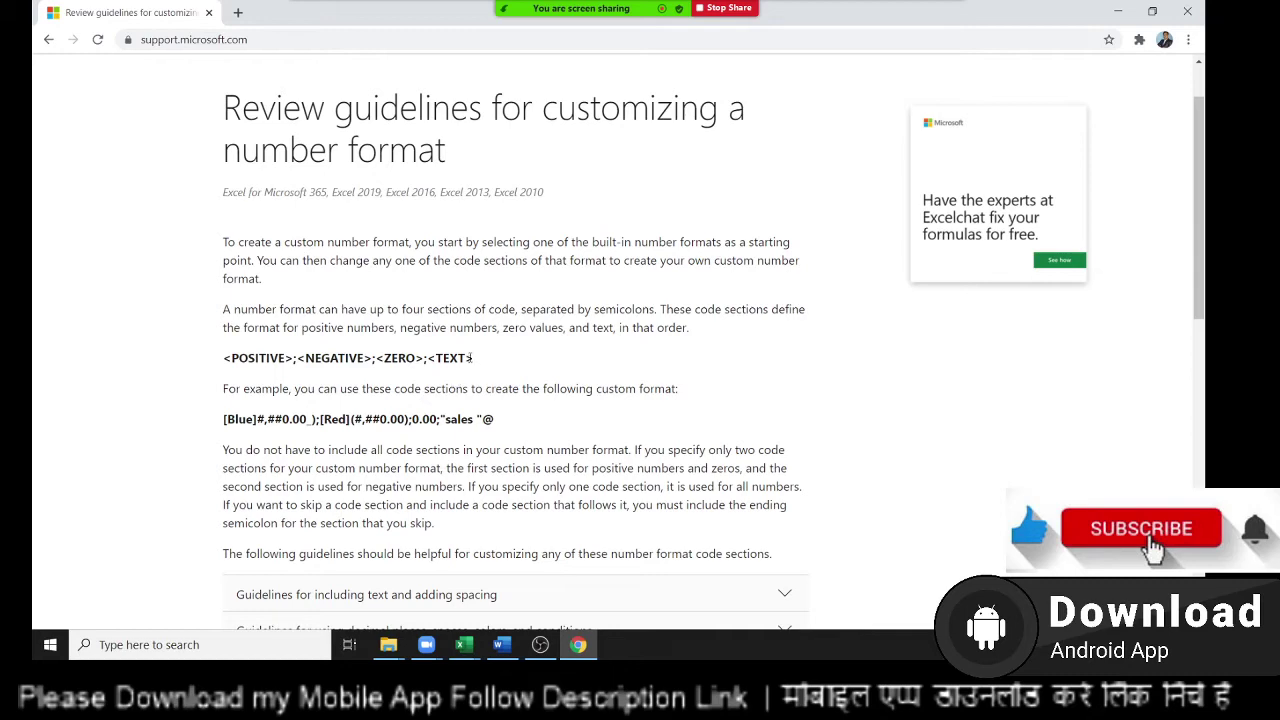
left_click_drag(474, 358, 204, 358)
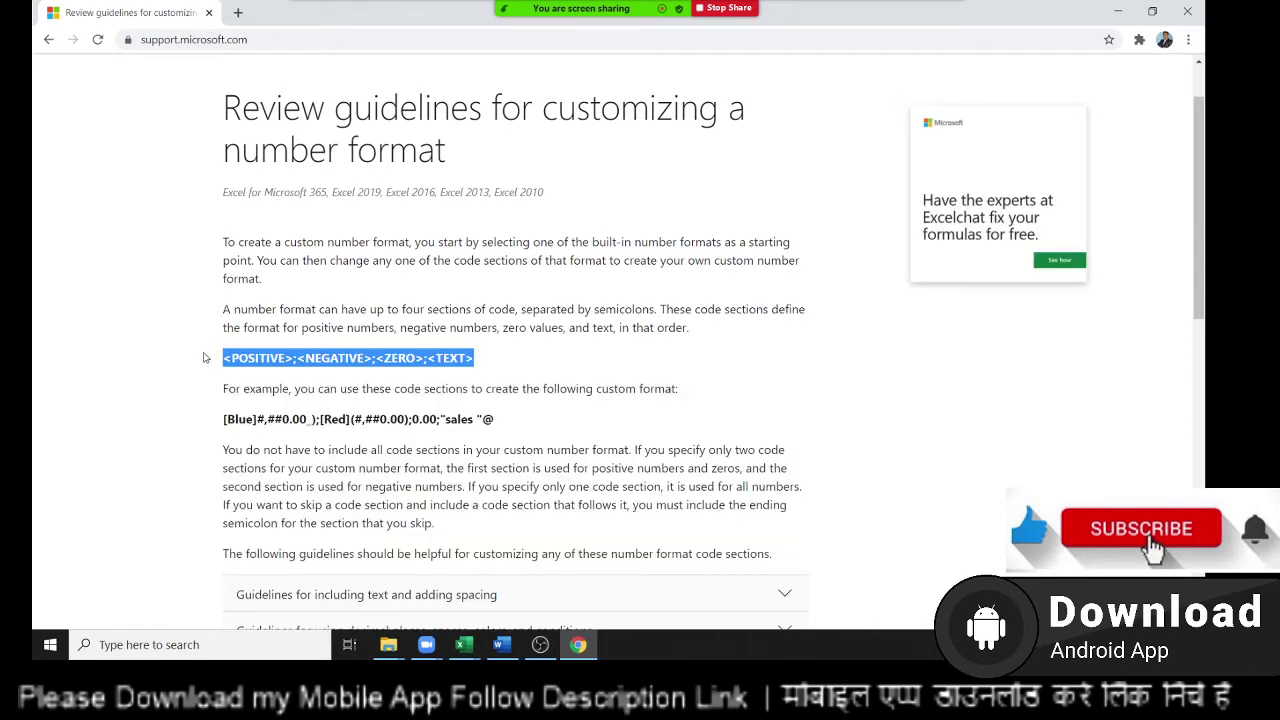
key("alt+Tab")
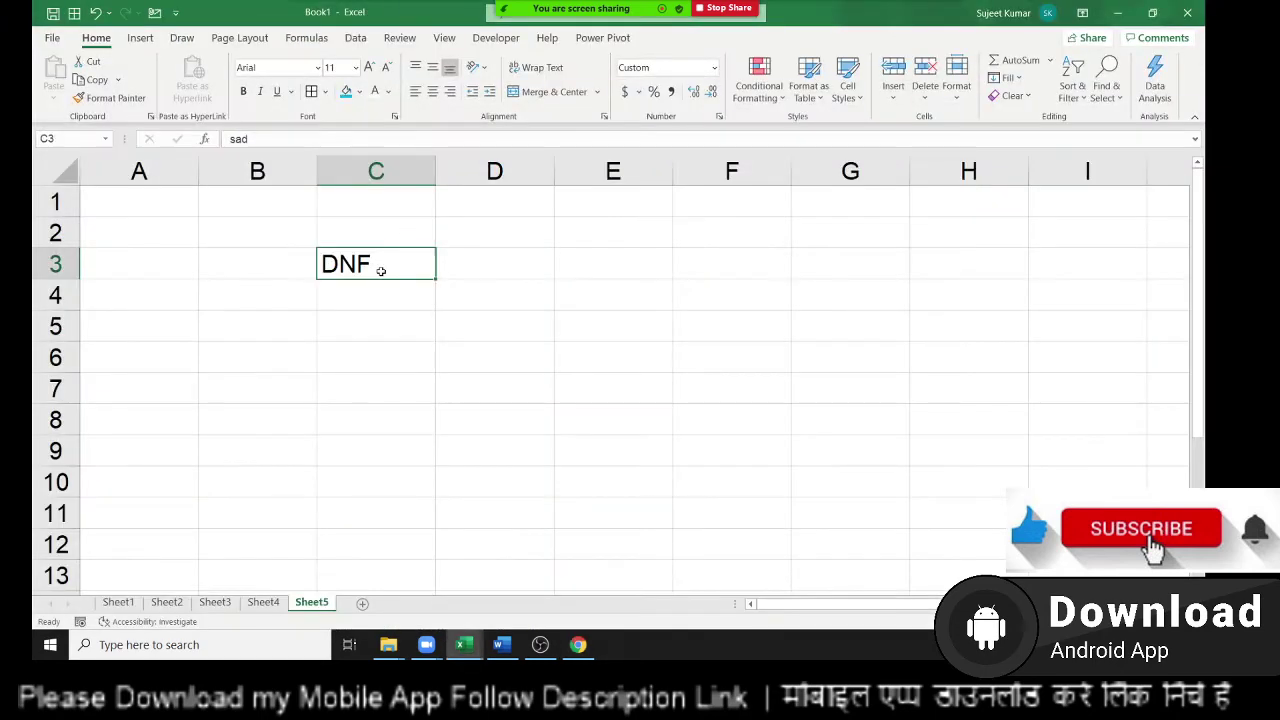
Step: Change C3's format to "MRP" 0;"DIS" 0;"Free" 0;"DNF" @ so sad displays as DNF sad
left_click(718, 118)
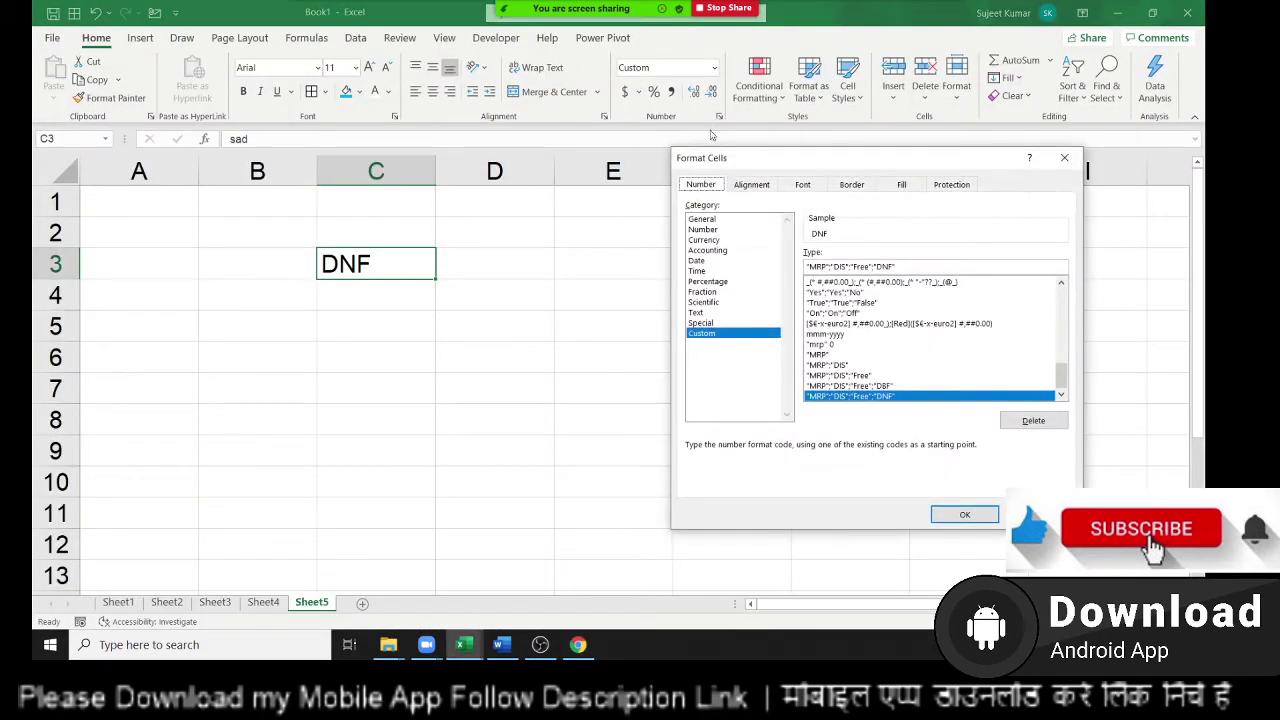
left_click(828, 266)
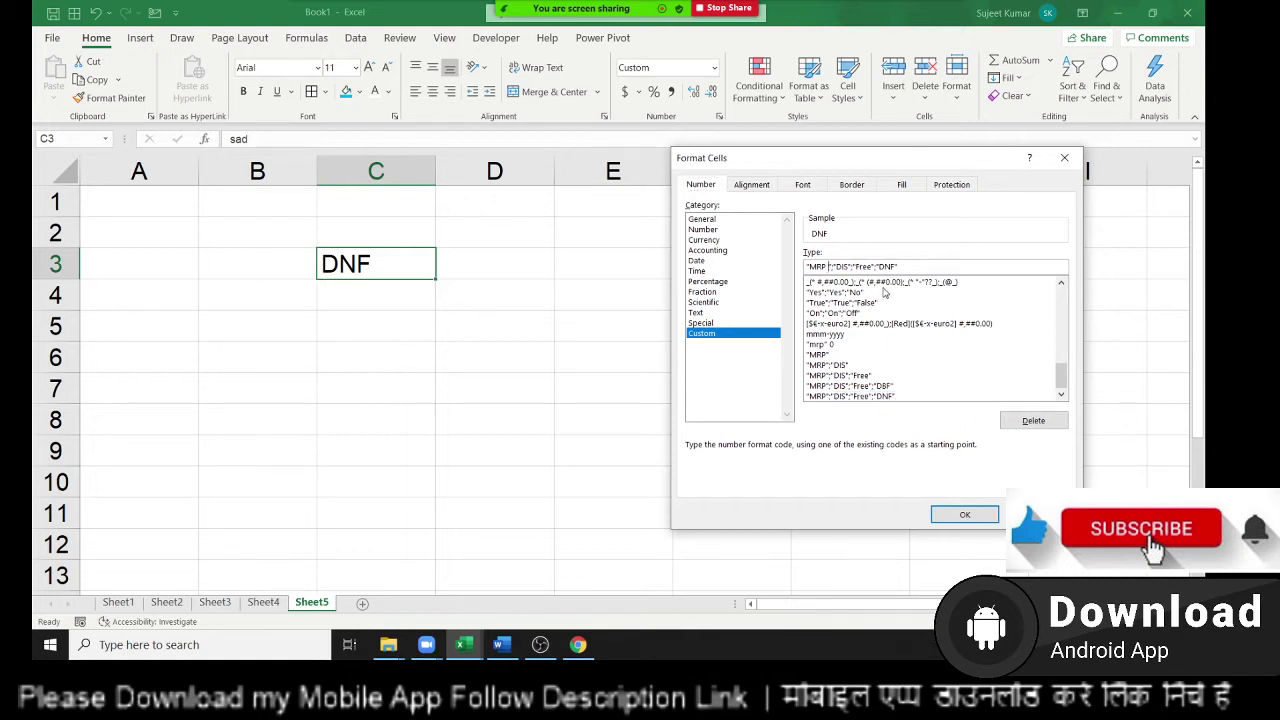
type("0")
left_click(855, 268)
type("0")
left_click(885, 267)
type("0")
key("Right")
type("@")
key("Return")
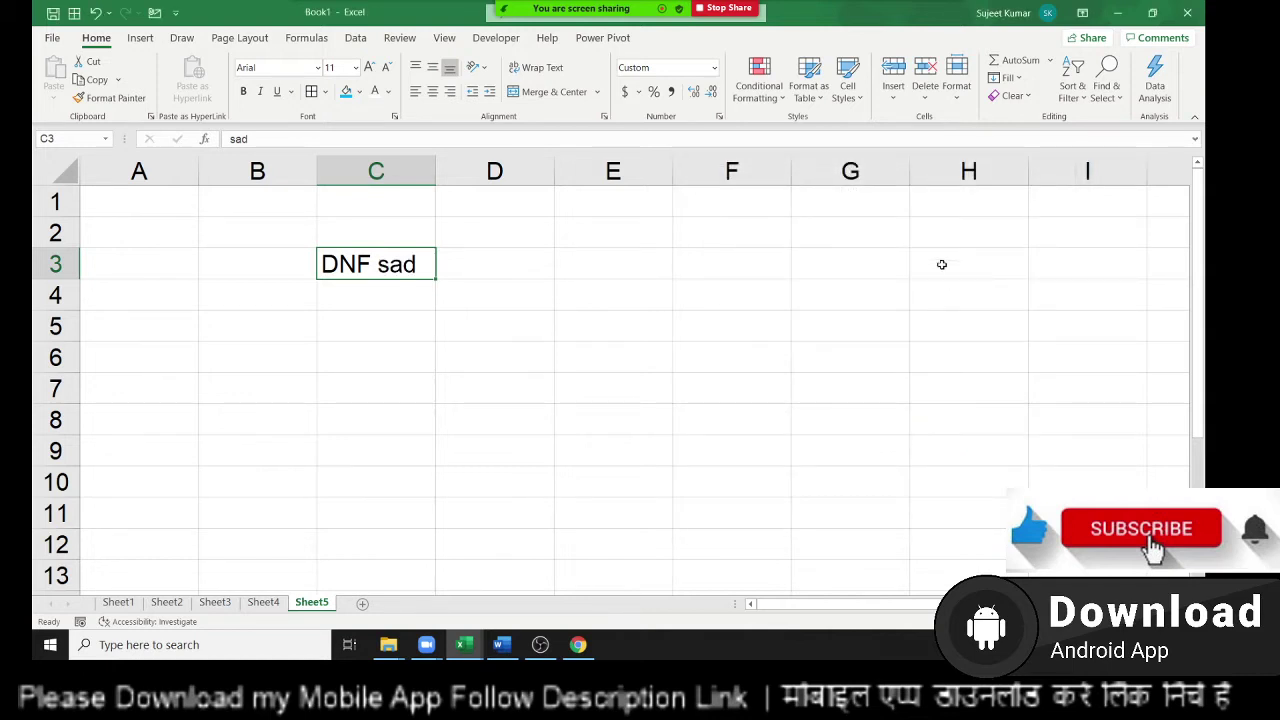
Step: Enter 2541 in C3 and return to the cell
type("2541")
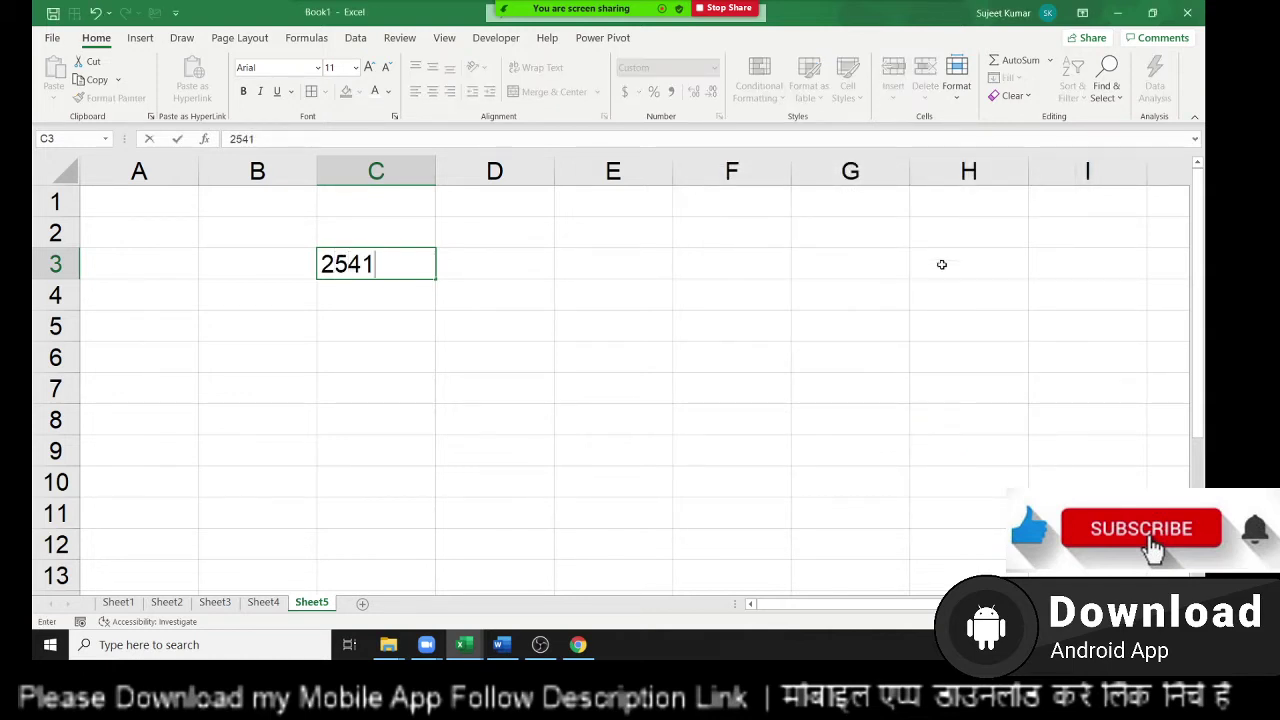
key("Return")
key("Up")
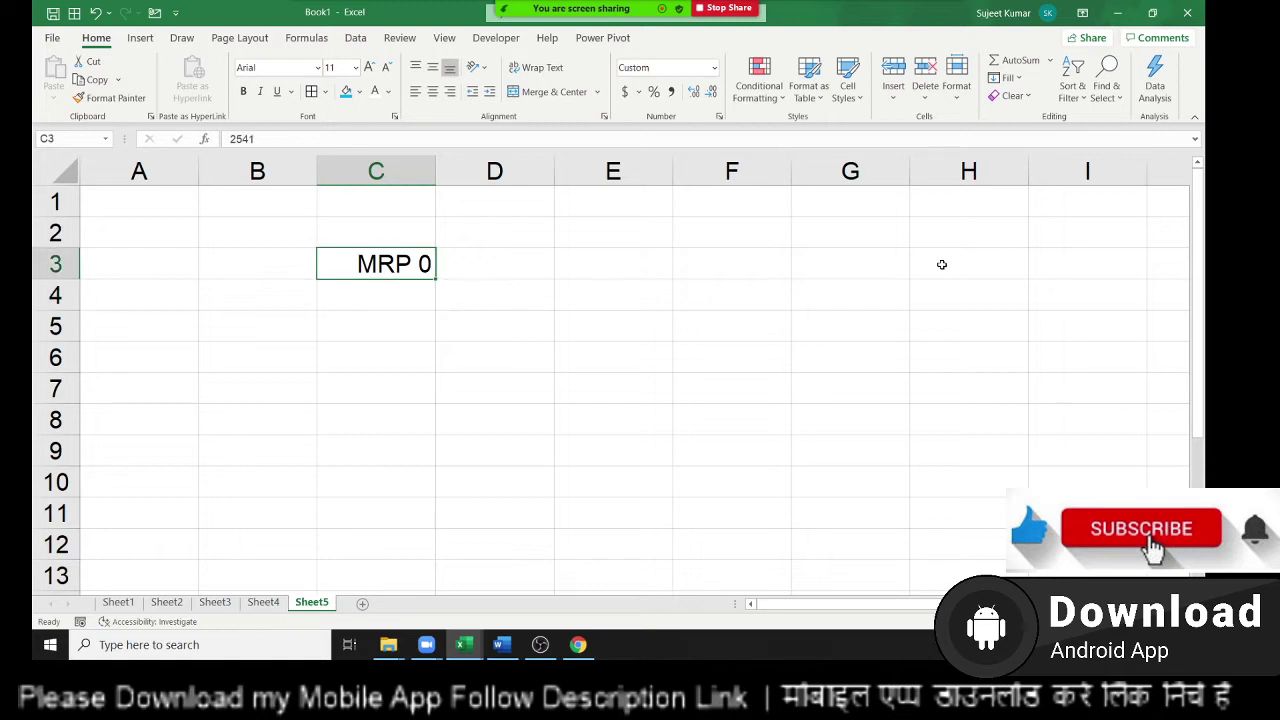
Step: Correct the MRP and DIS sections of C3's custom format so it displays MRP 2541
left_click(719, 116)
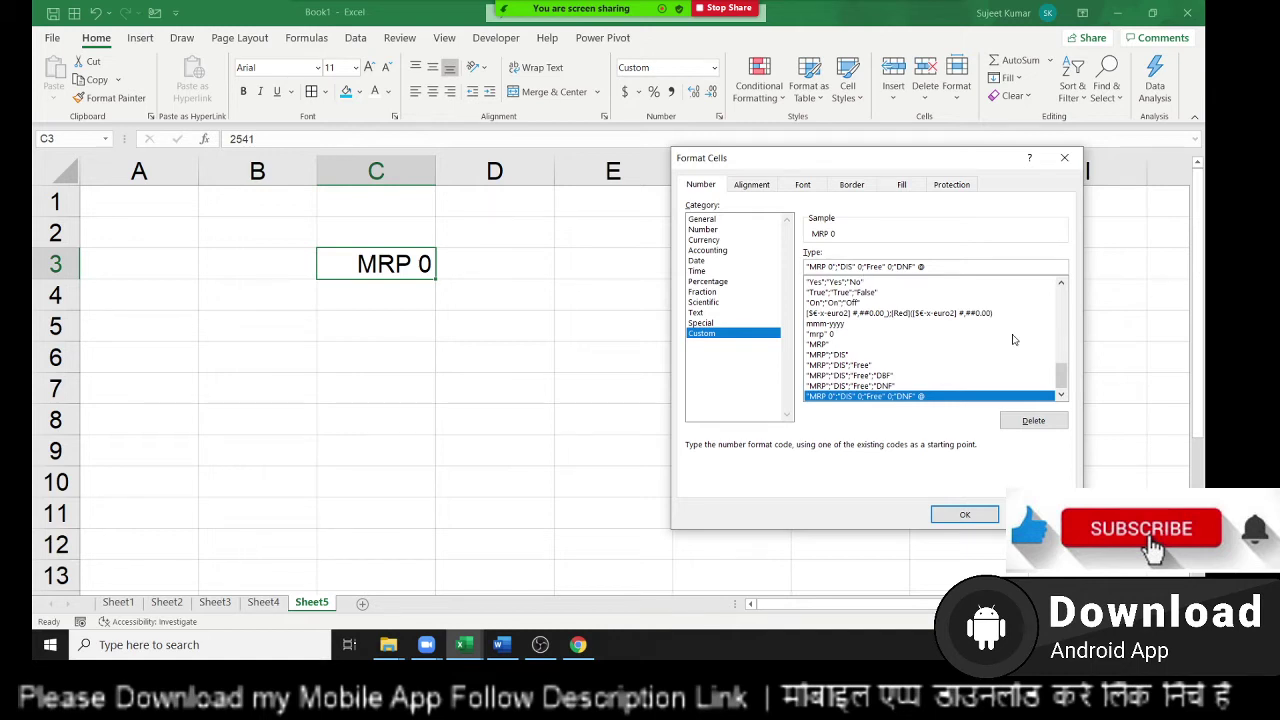
key("BackSpace")
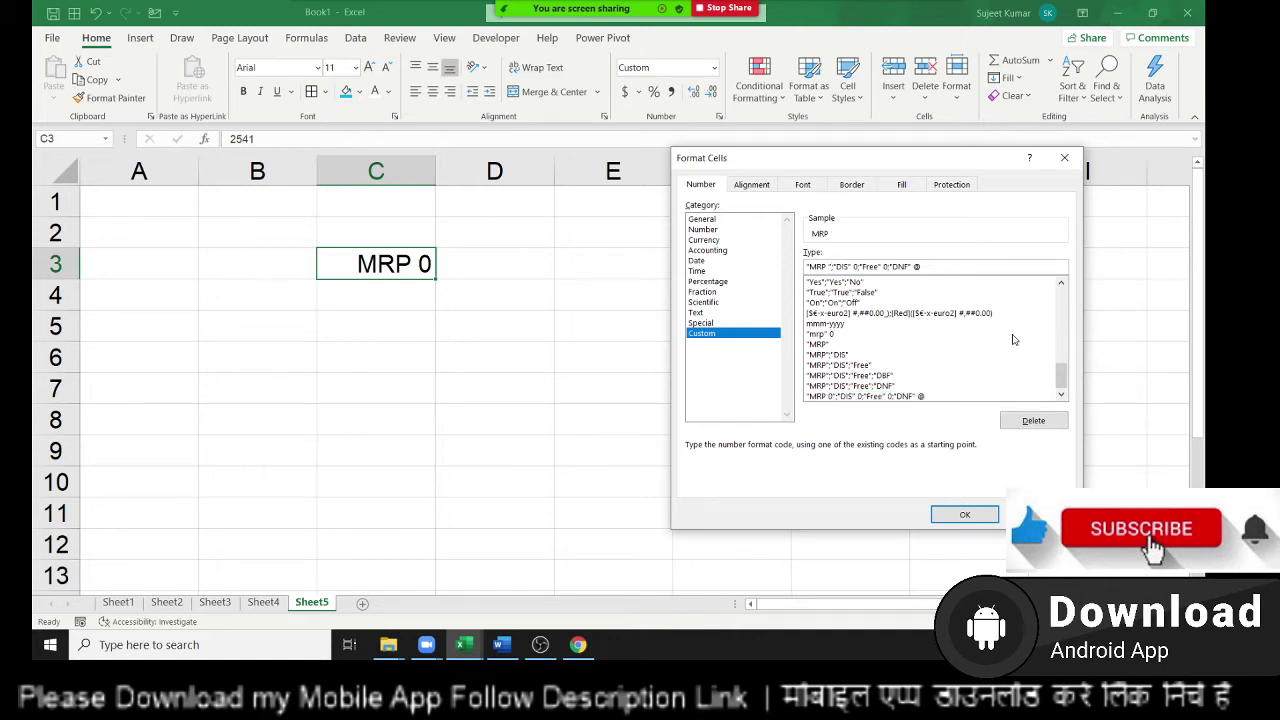
key("BackSpace")
type("0")
key("Right")
key("Right")
type("0")
key("BackSpace")
key("BackSpace")
type("0")
key("Return")
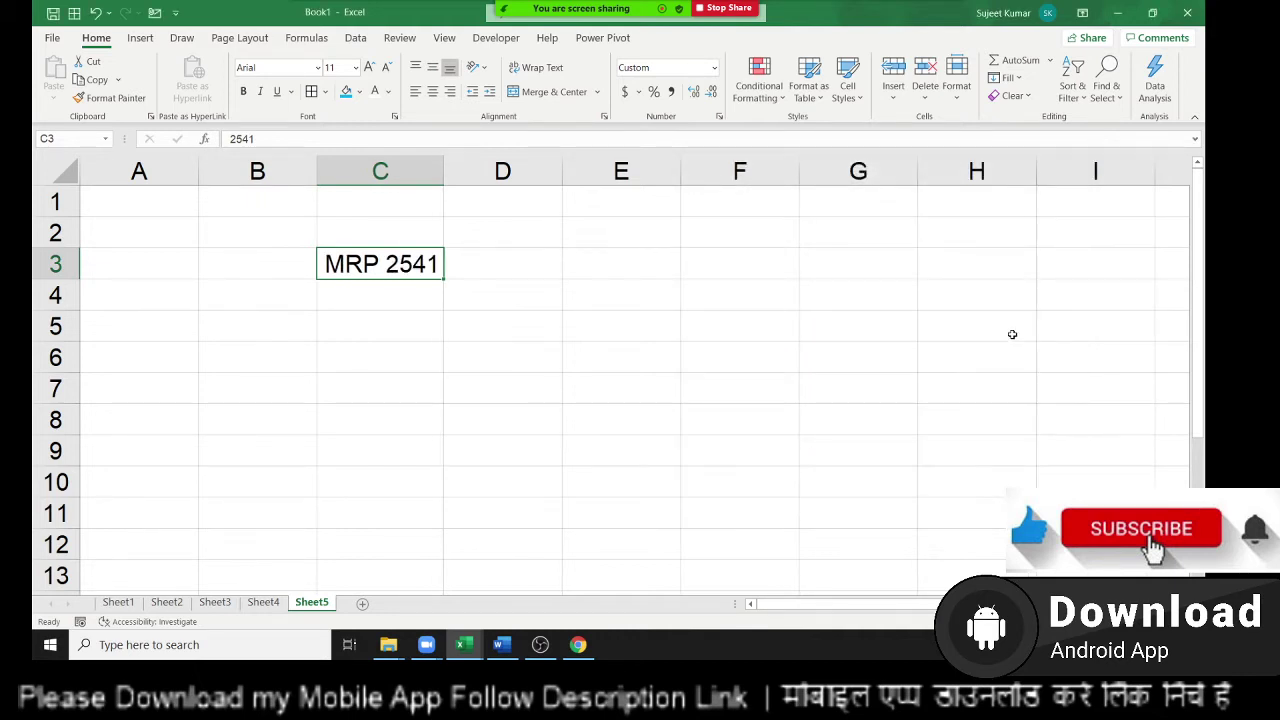
Step: Test C3 with -90, 0 and the text kj, showing DIS 90, Free 0 and DNF kj
key("BackSpace")
type("-9")
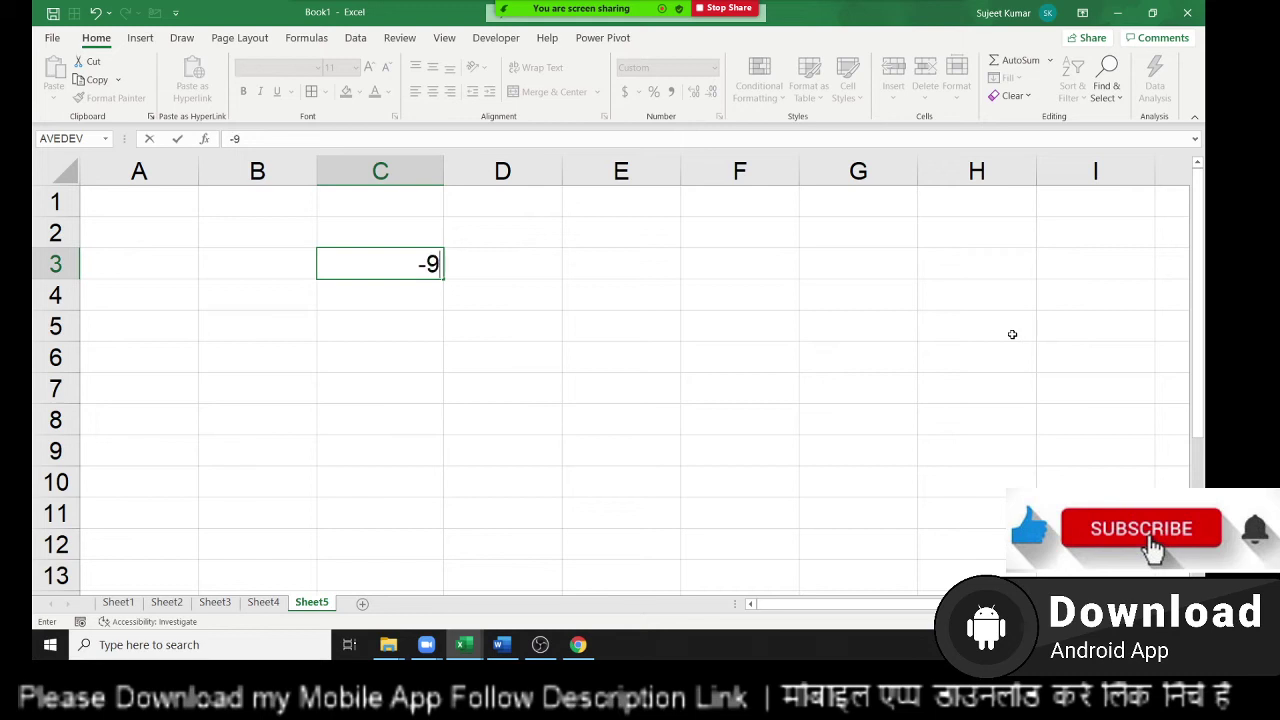
type("0")
key("Return")
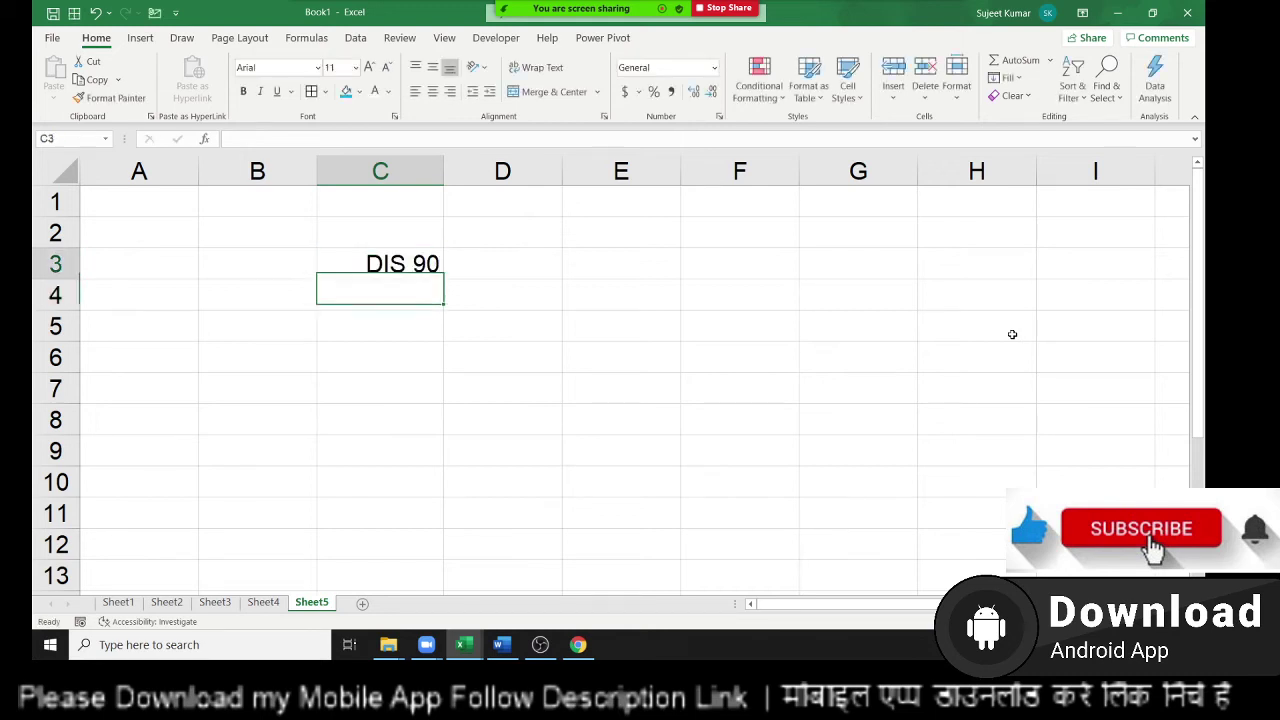
key("Up")
type("0")
key("Return")
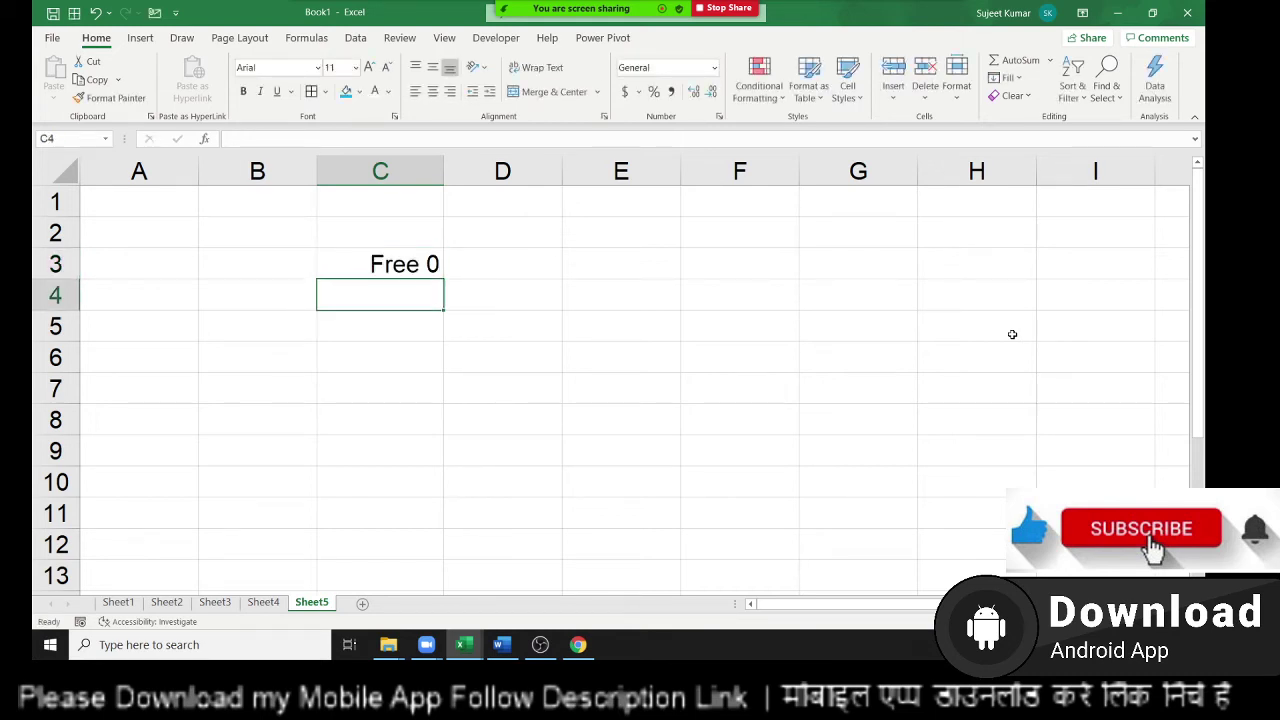
key("Up")
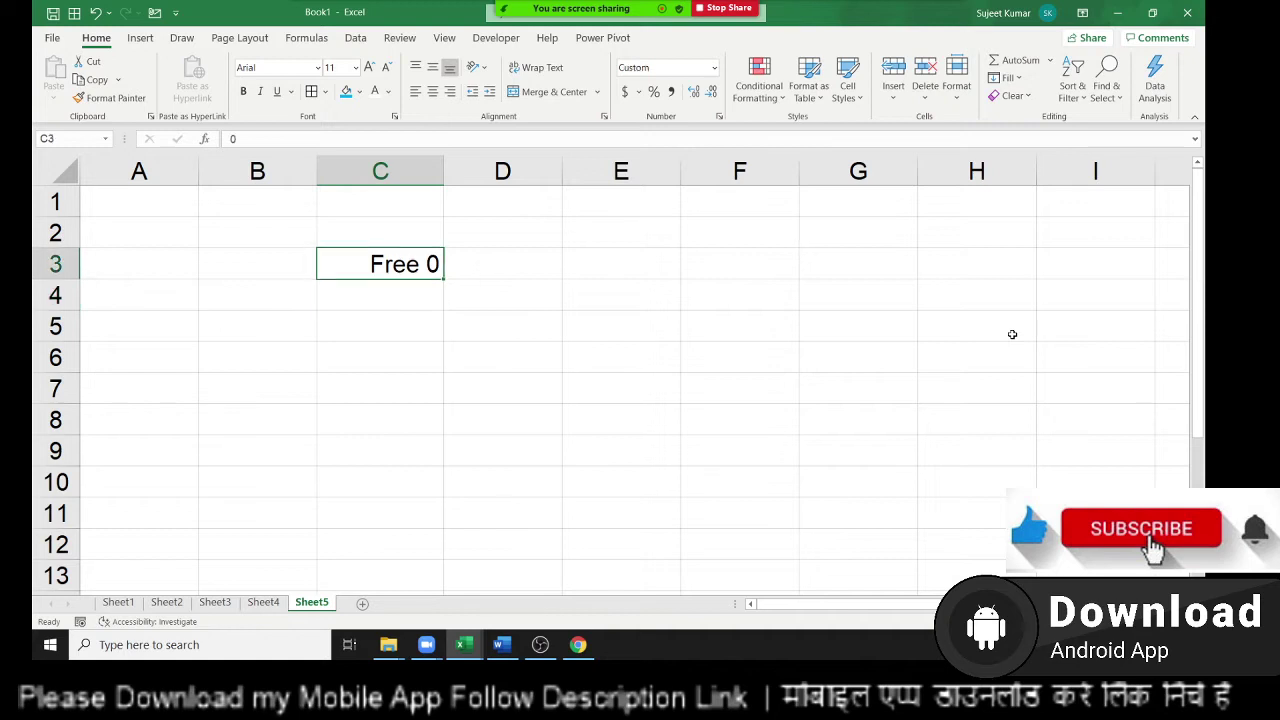
type("0")
key("BackSpace")
type("kj")
key("Return")
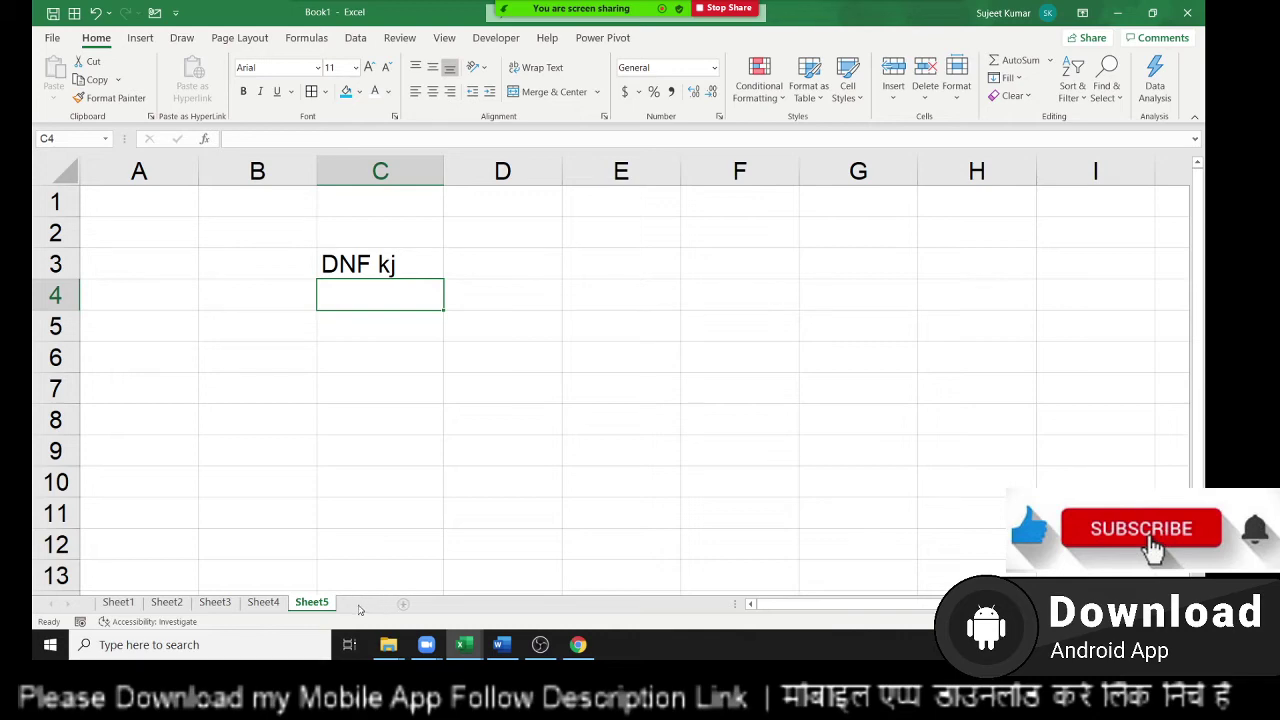
Step: Add Sheet6 with a Name header in A1 and a first name in A2, filled down to A12
left_click(362, 603)
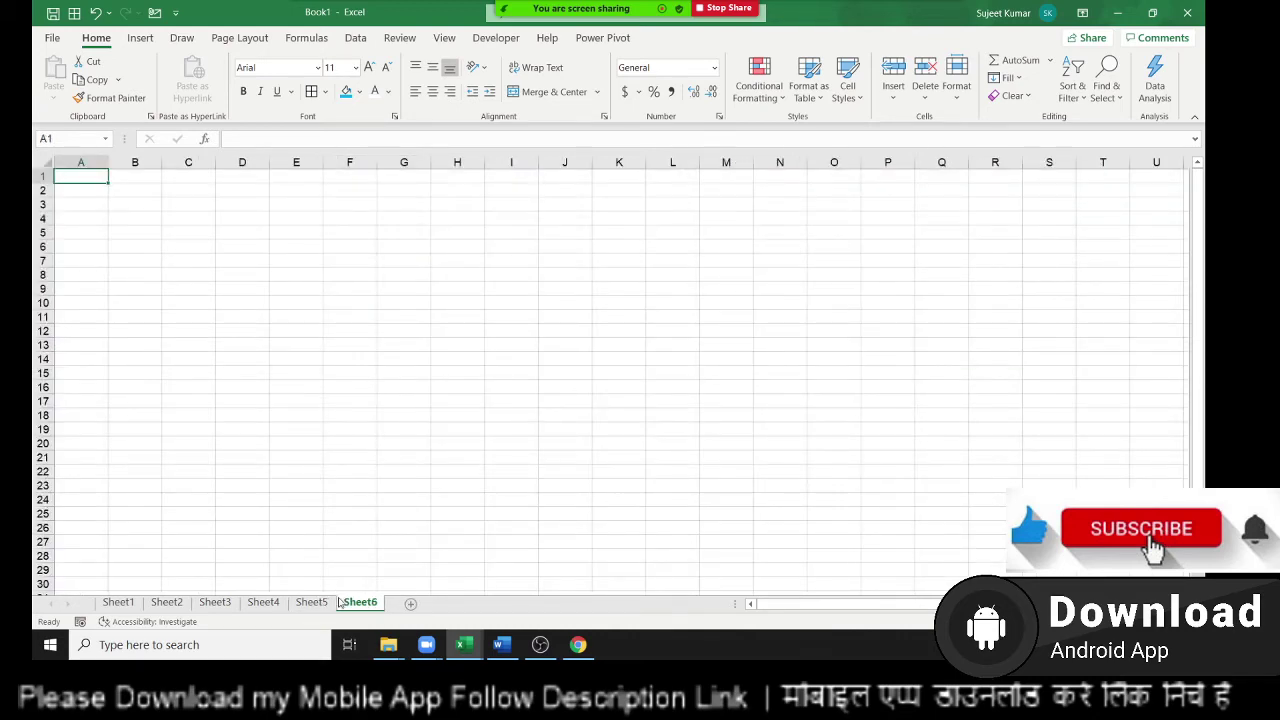
type("Nam")
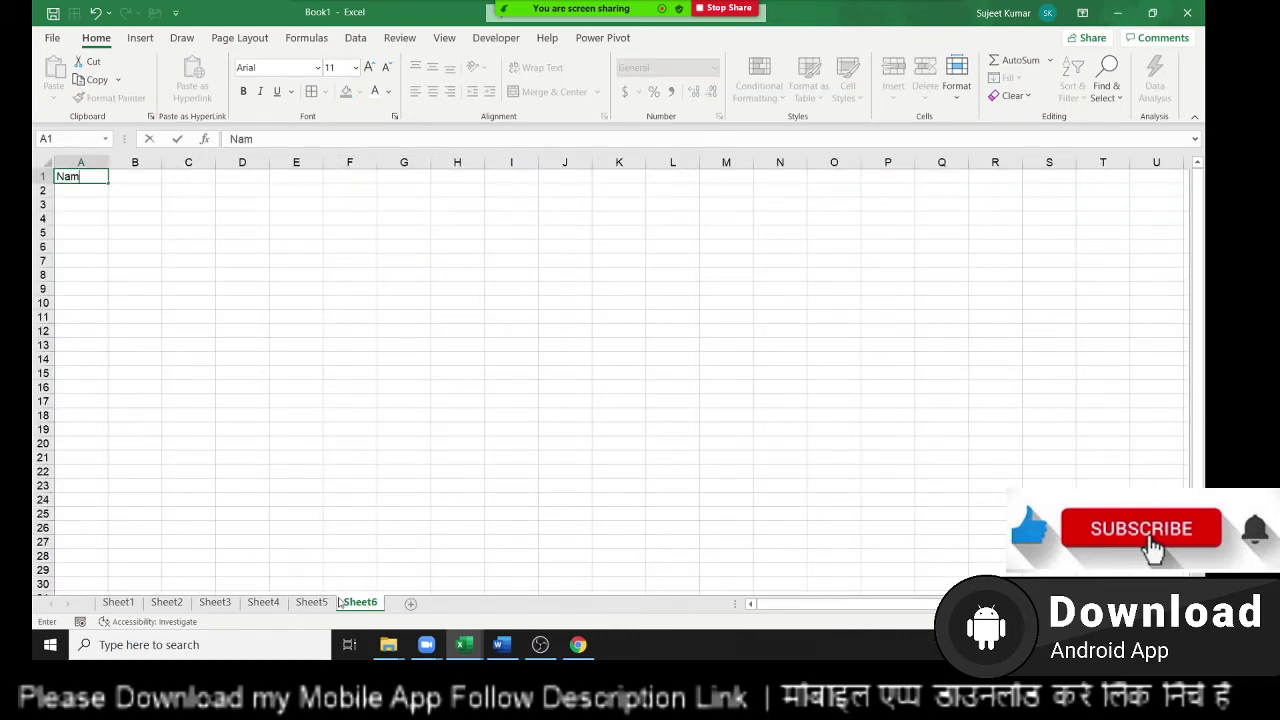
type("e")
key("Return")
type("Puj")
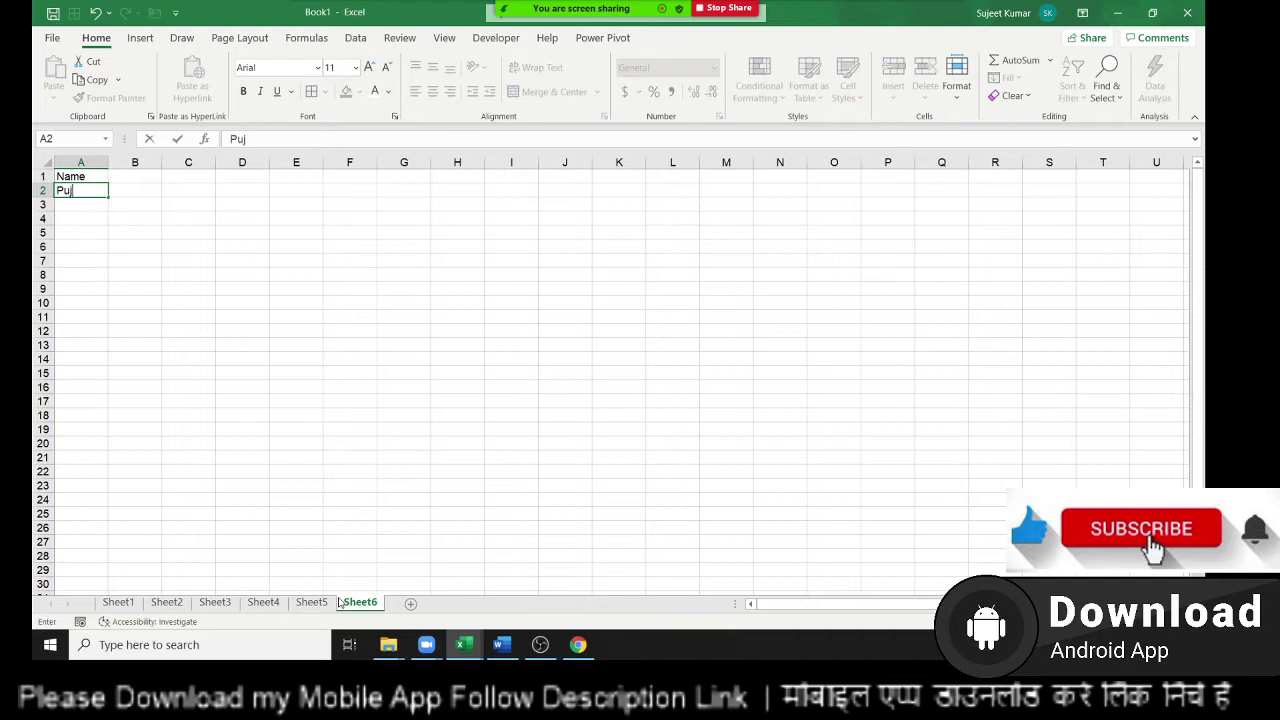
type("a")
left_click(91, 204)
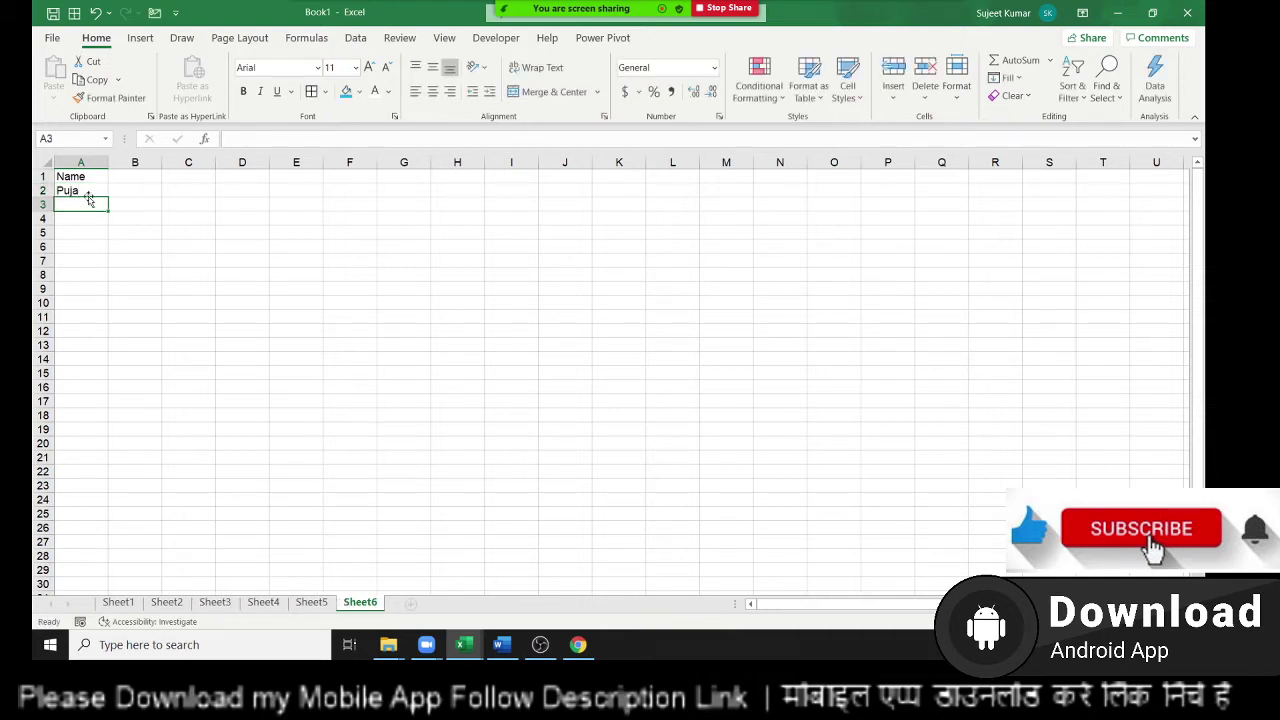
left_click(95, 191)
left_click_drag(100, 192, 106, 337)
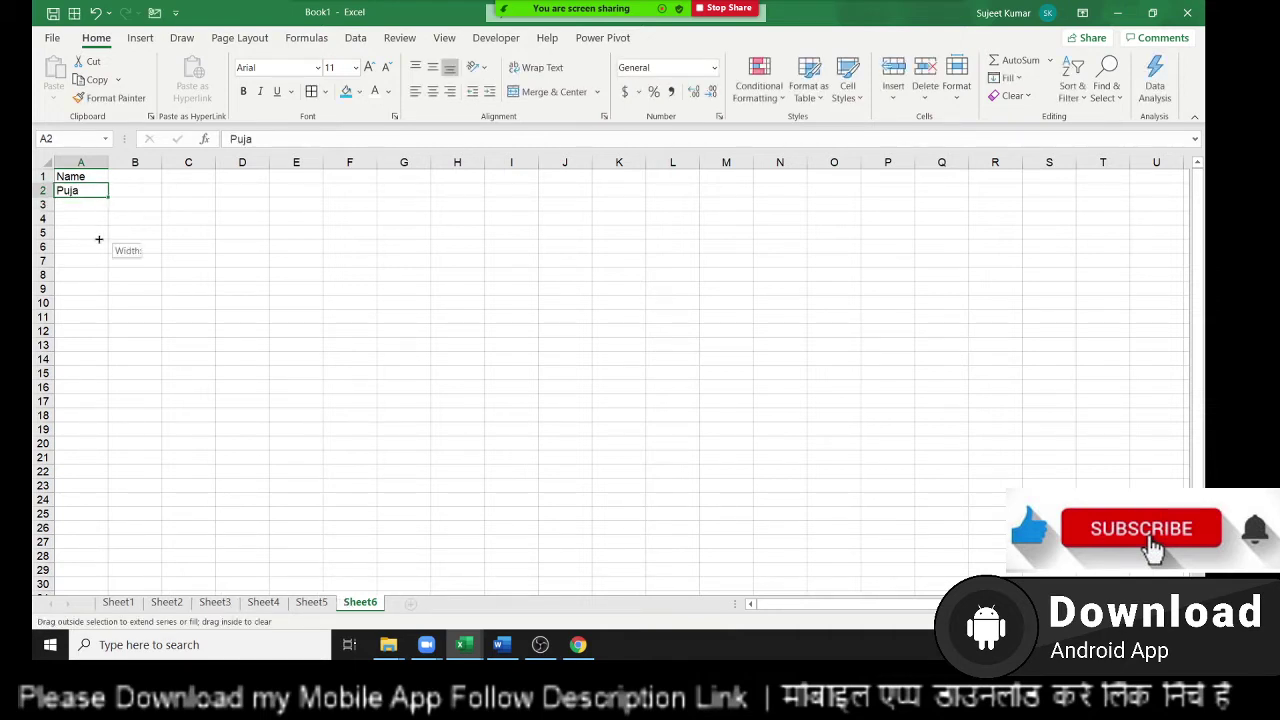
Step: Enter 1/1 in B1 and fill the daily date series across row 1
left_click(122, 182)
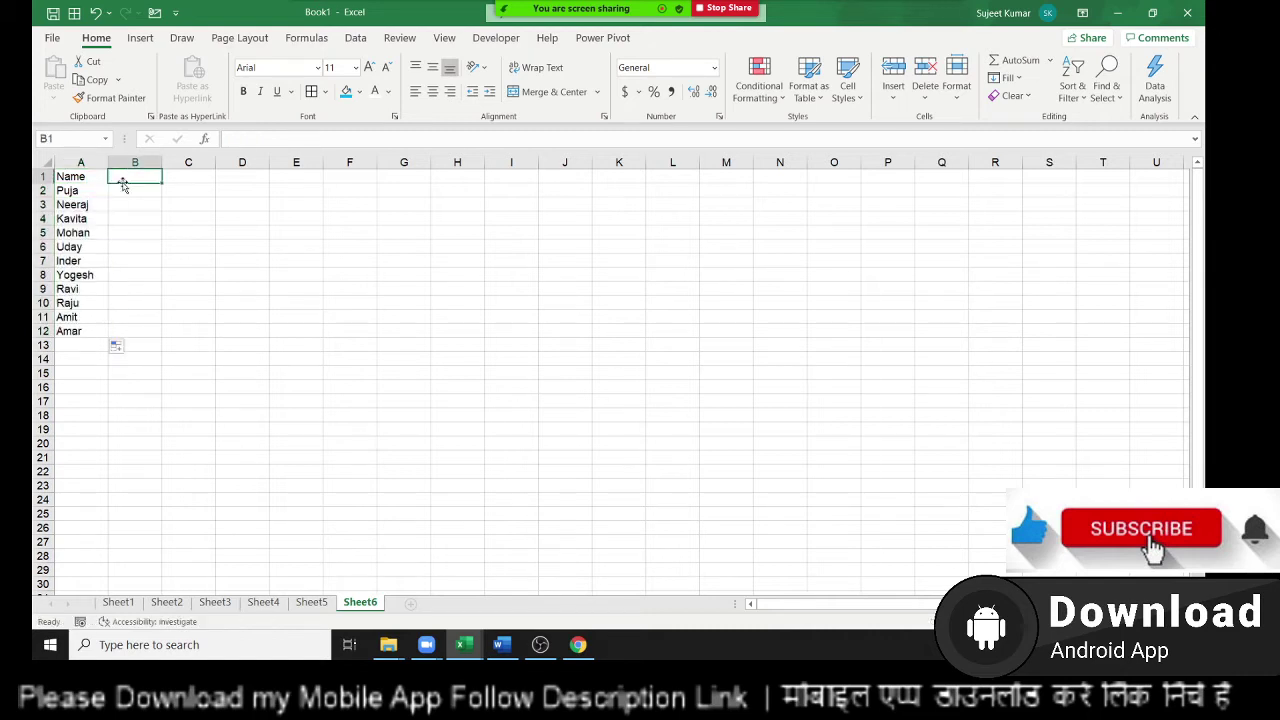
type("1/")
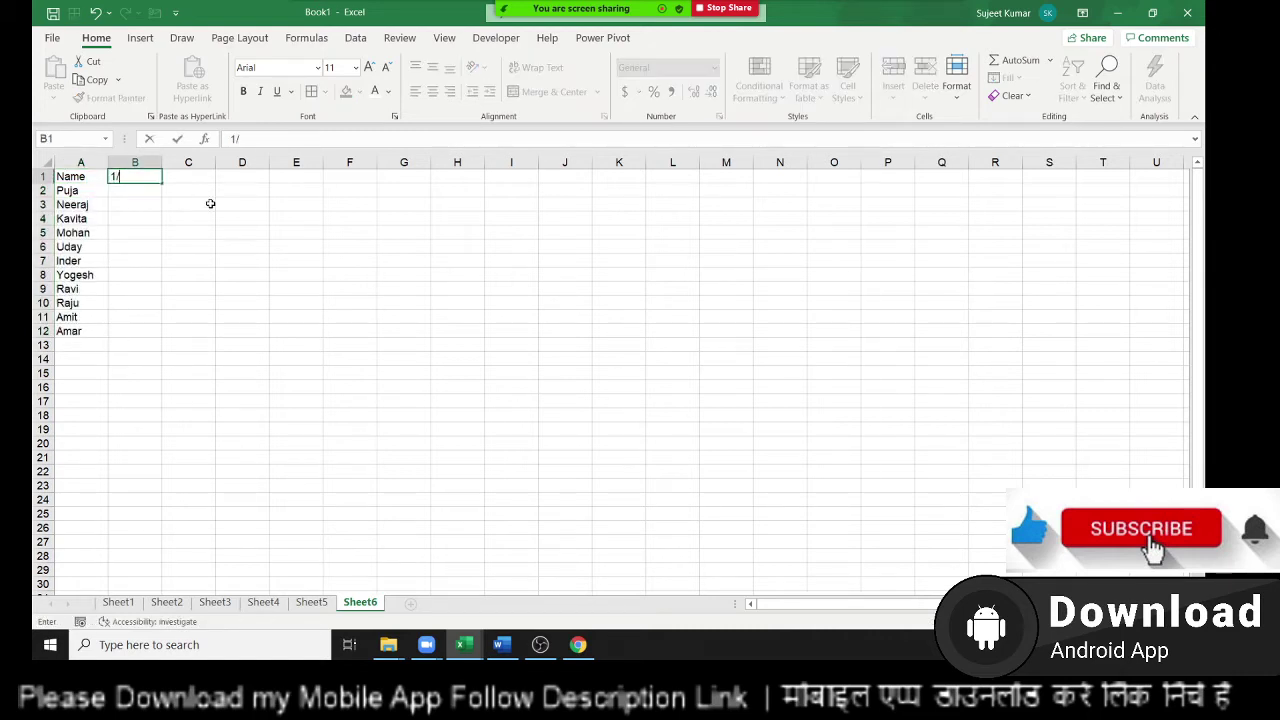
type("1")
key("Return")
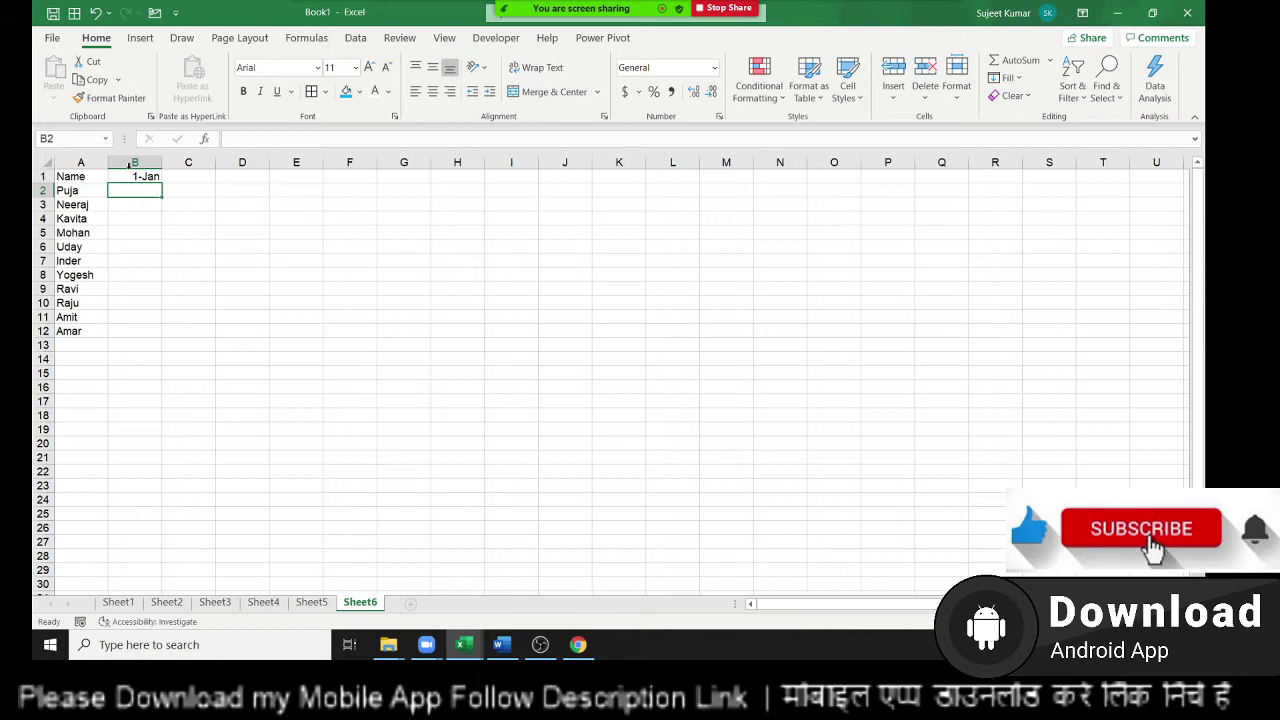
left_click(134, 164)
left_click(132, 175)
left_click_drag(161, 183, 1199, 176)
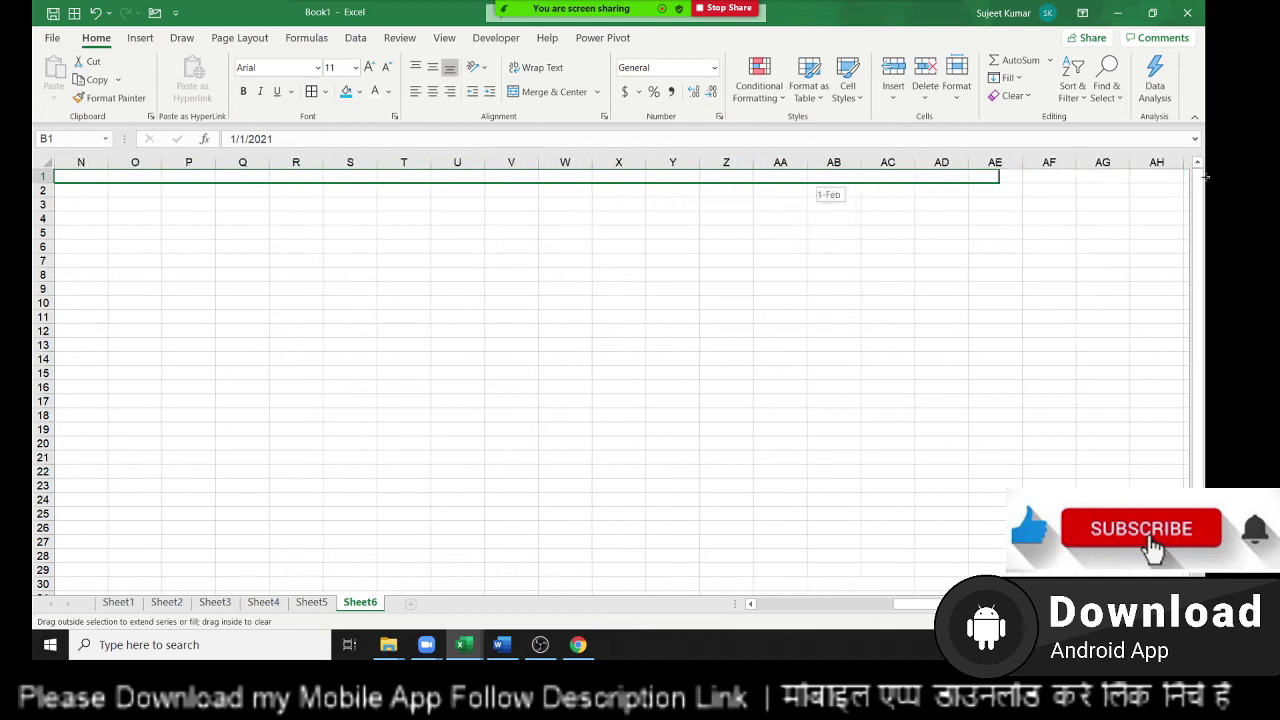
left_click_drag(1199, 176, 1206, 180)
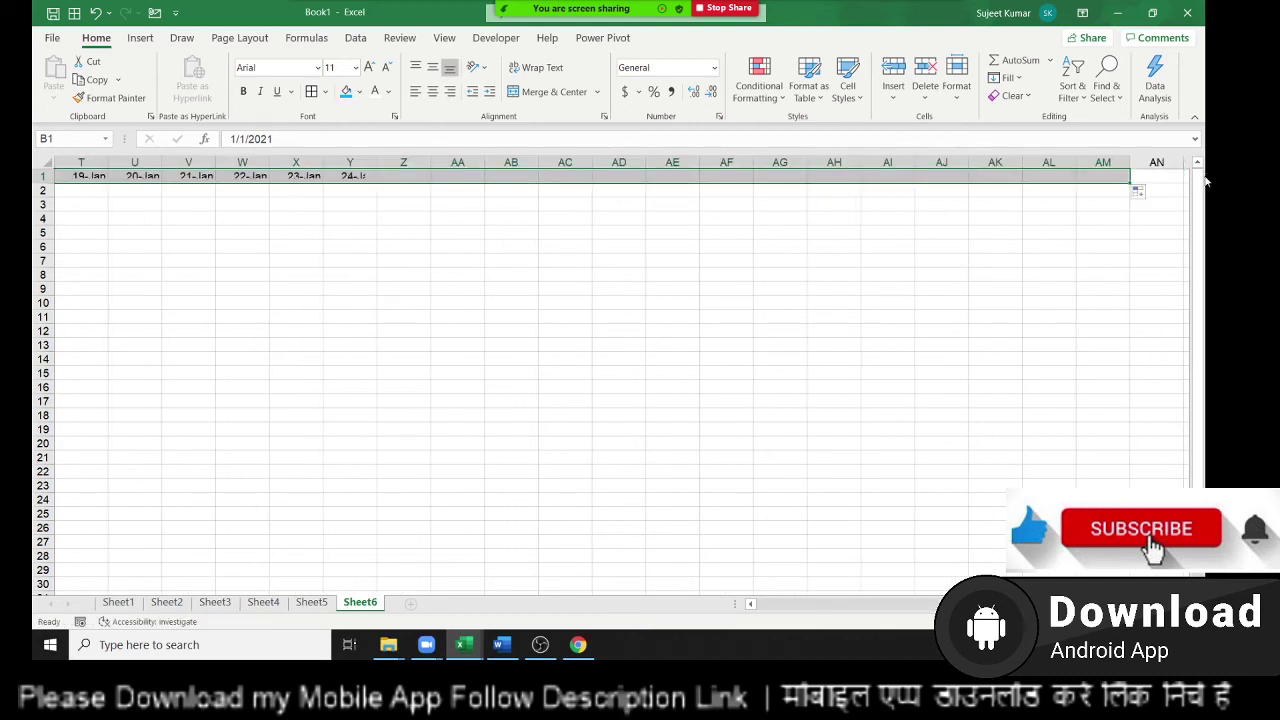
Step: Delete the overflow February dates so row 1 ends at 31-Jan
left_click(800, 176)
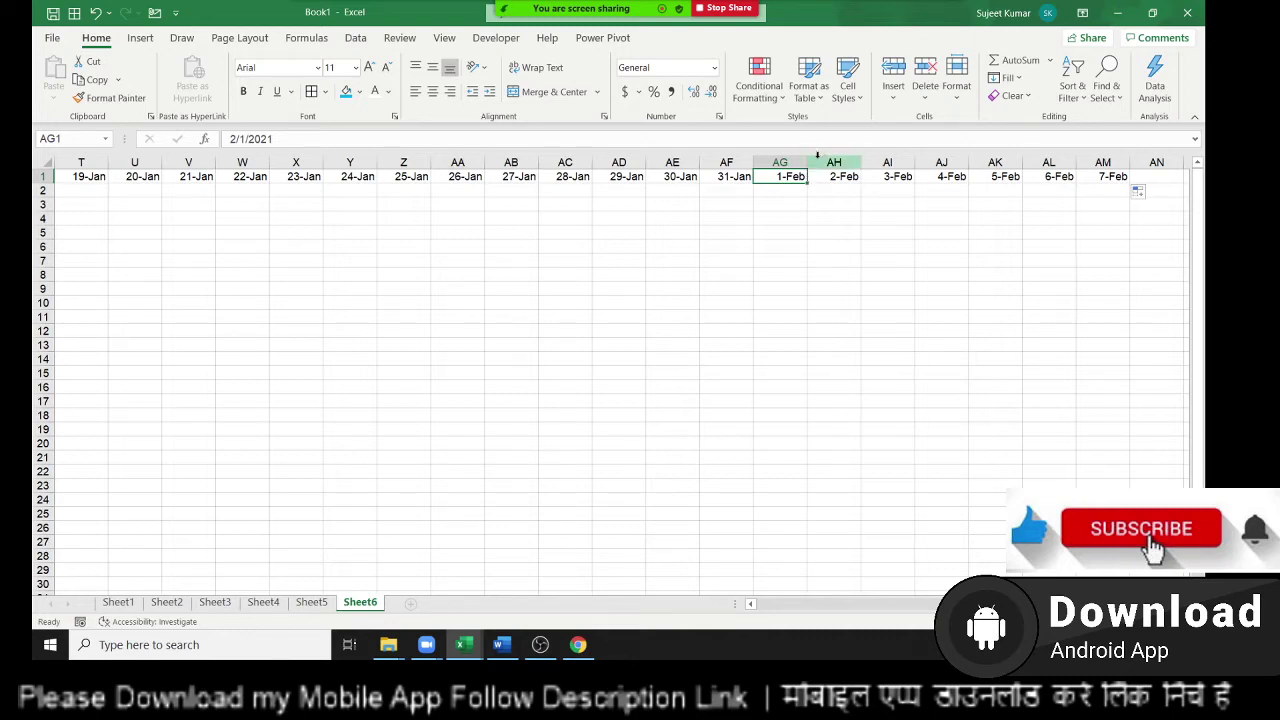
left_click(673, 204)
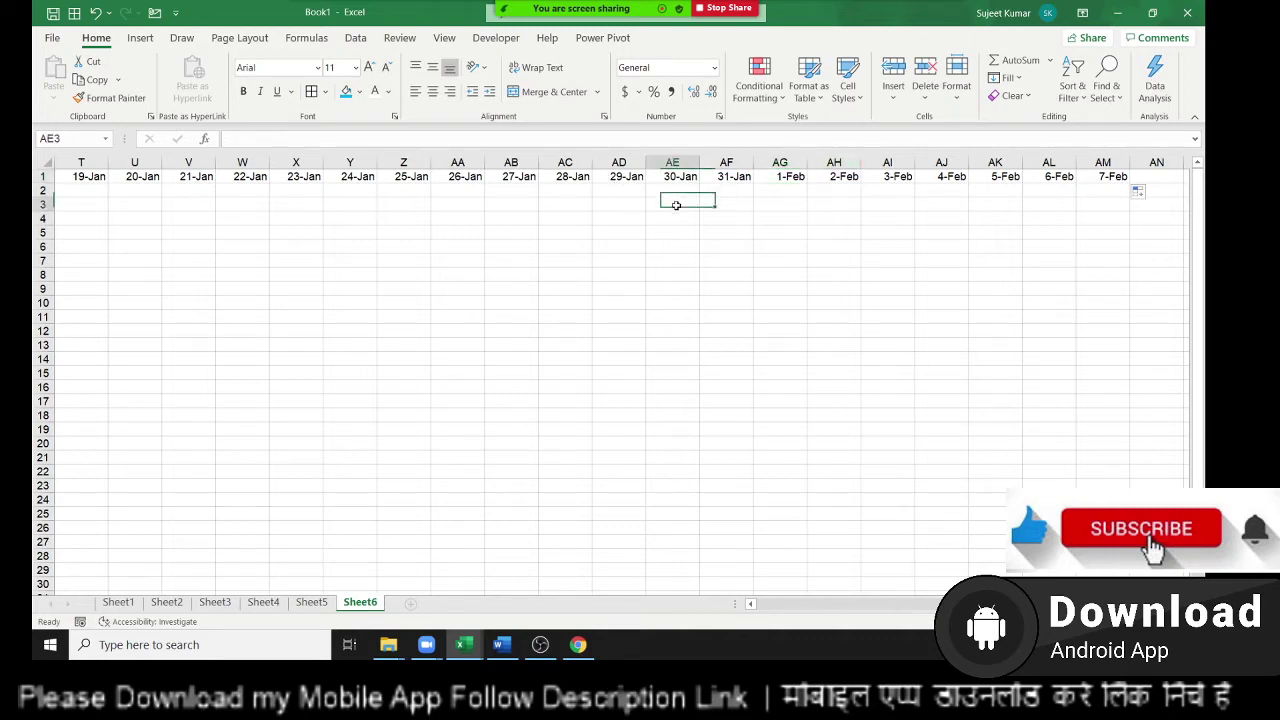
type("=")
key("alt+Tab")
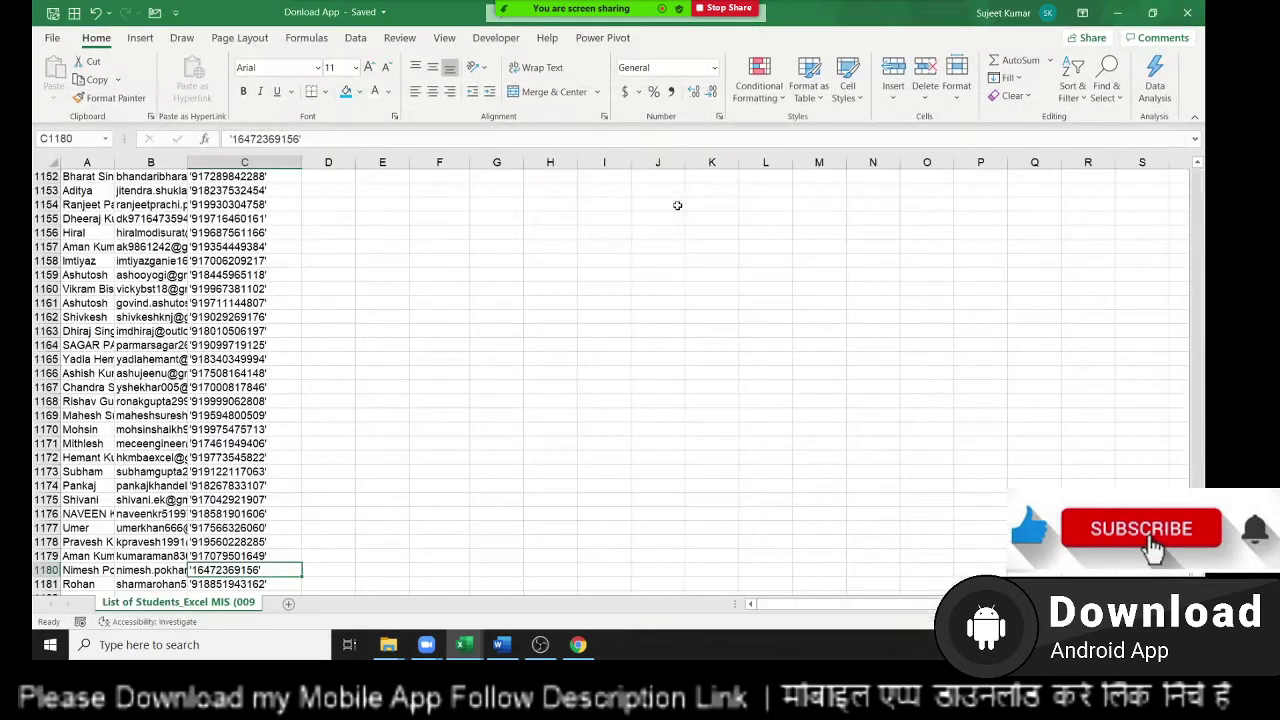
key("alt+Tab")
key("Up")
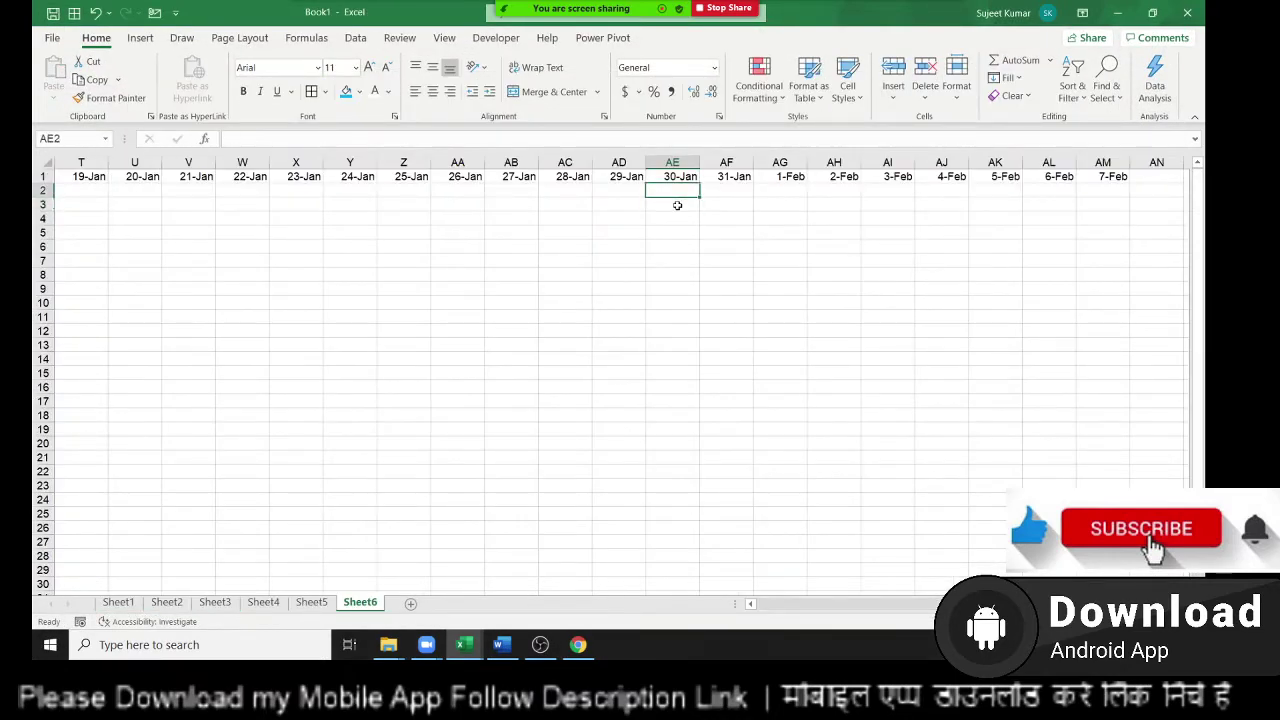
key("Right")
key("Up")
key("Right")
key("ctrl+shift+Right")
key("Delete")
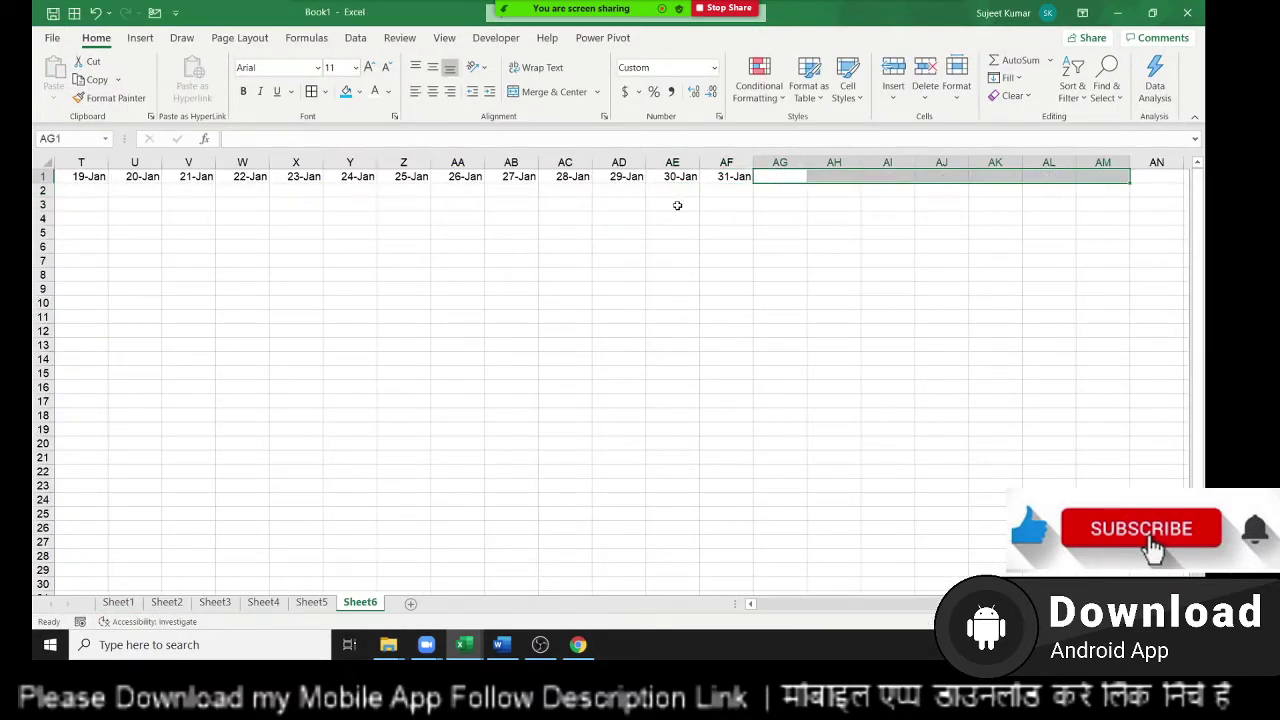
key("Left")
key("ctrl+Home")
key("Right")
Step: Enter =RANDBETWEEN(10,50) in B2 under 1-Jan
key("Down")
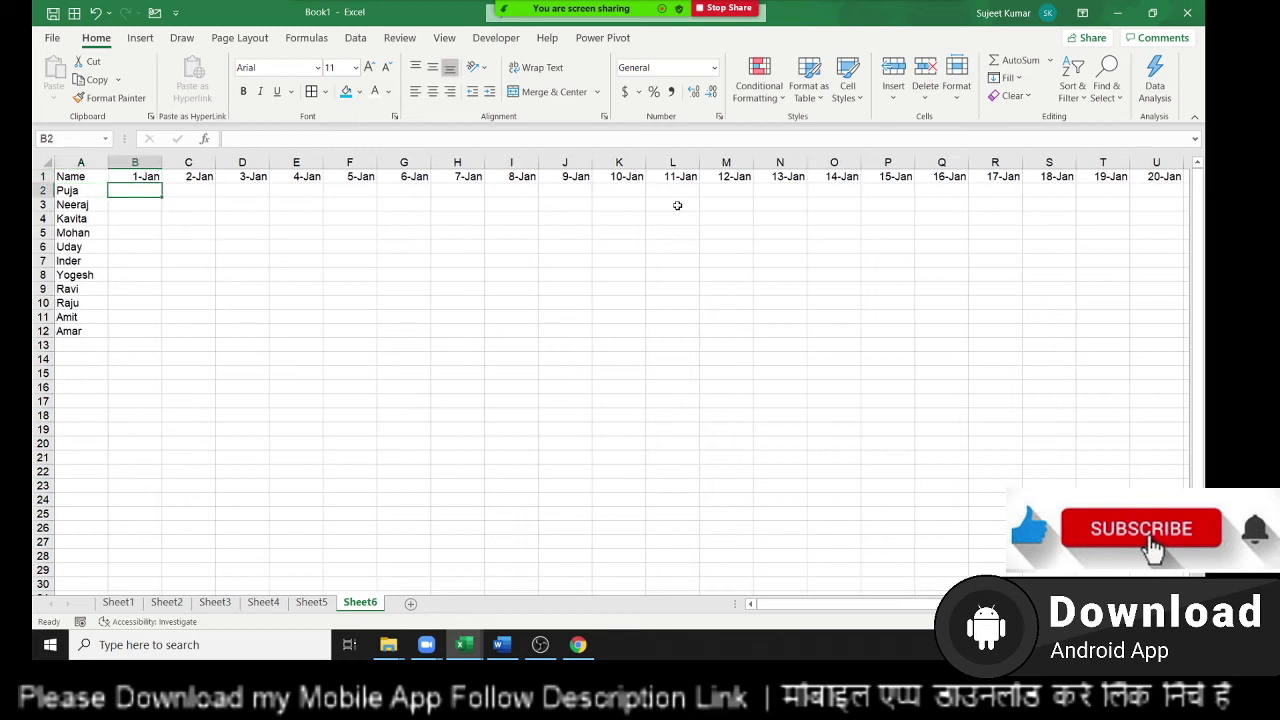
type("=ra")
key("Down")
key("Down")
key("Down")
key("Tab")
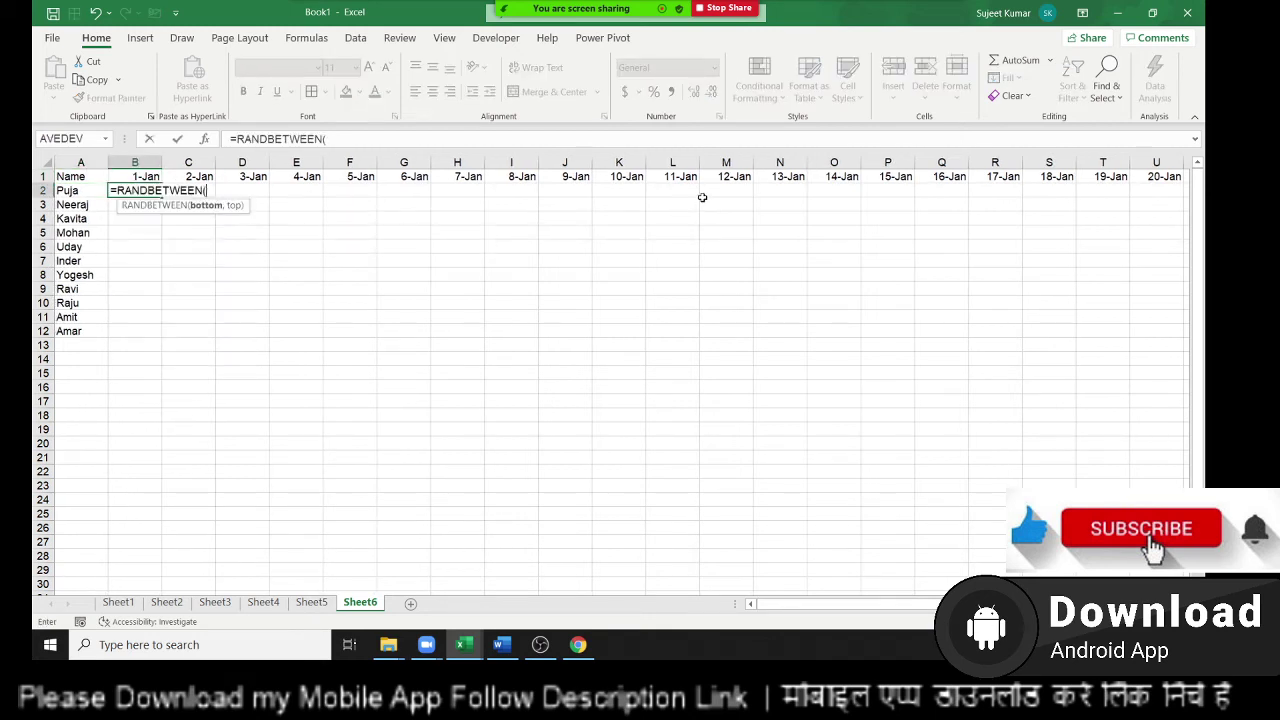
type("10")
type(",50")
key("ctrl+Return")
Step: Start retyping B2's RANDBETWEEN formula with a different lower bound
key("Up")
key("Down")
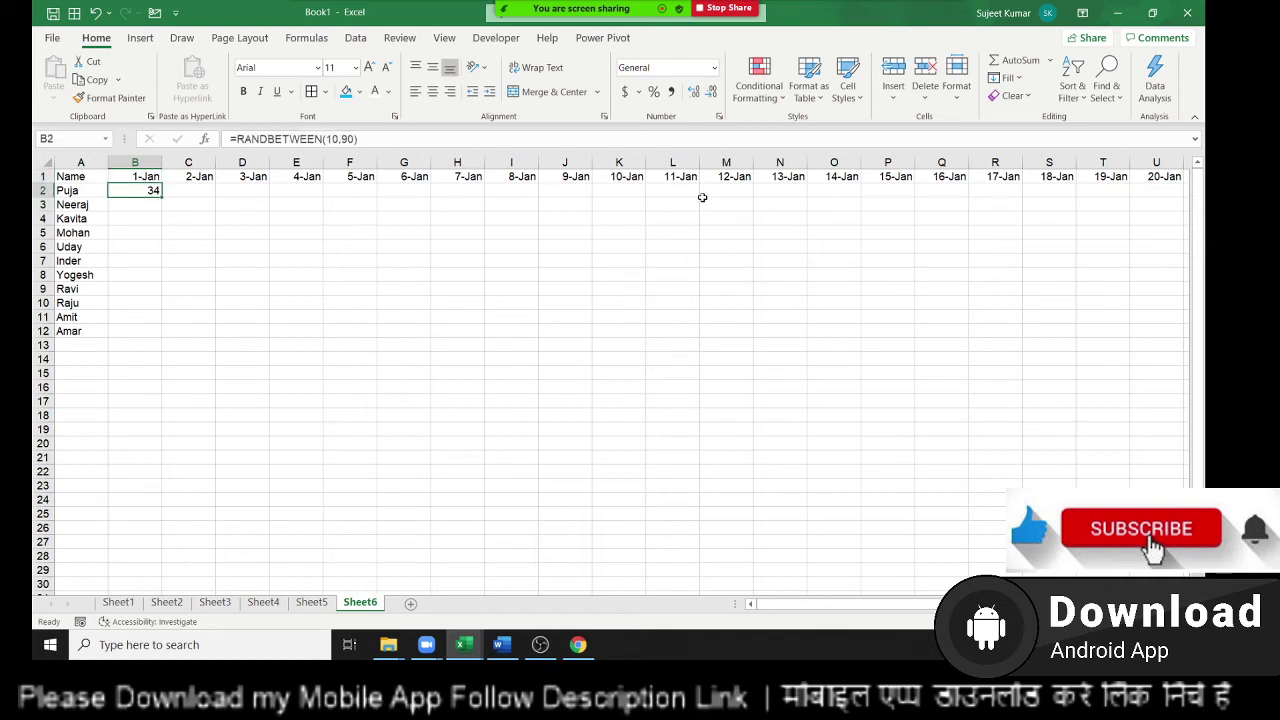
key("F2")
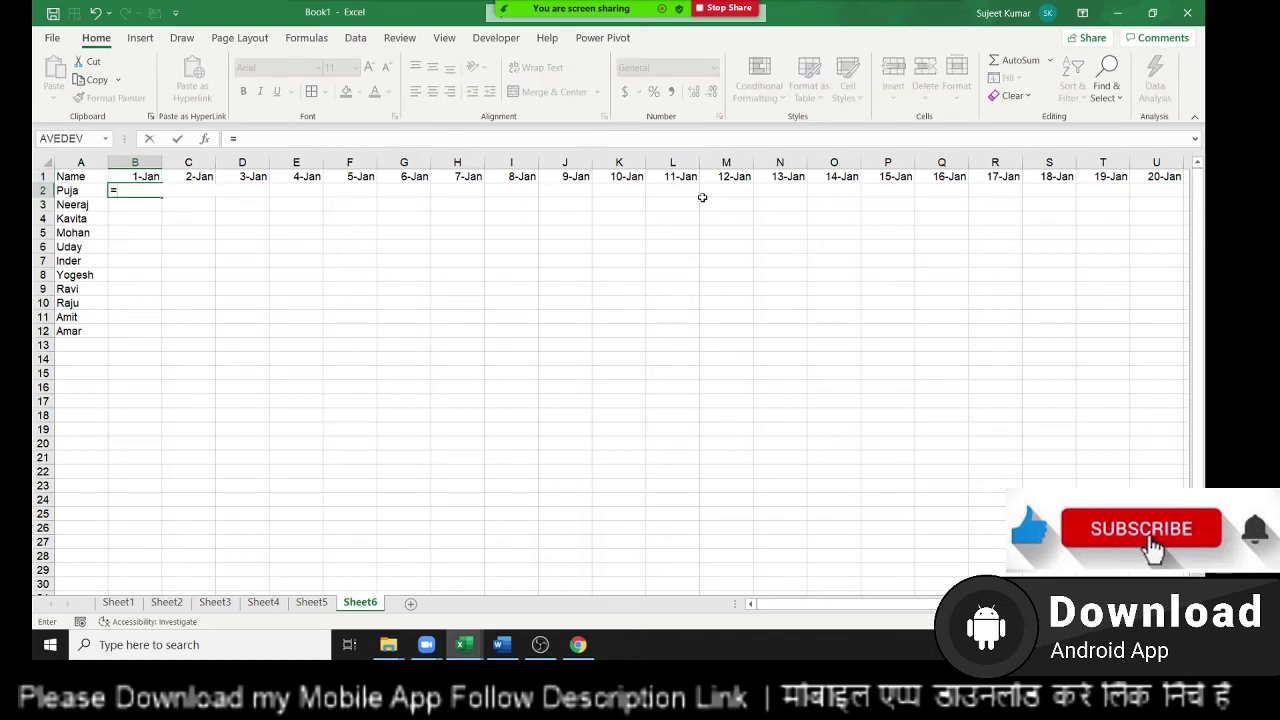
key("Escape")
key("Up")
key("Down")
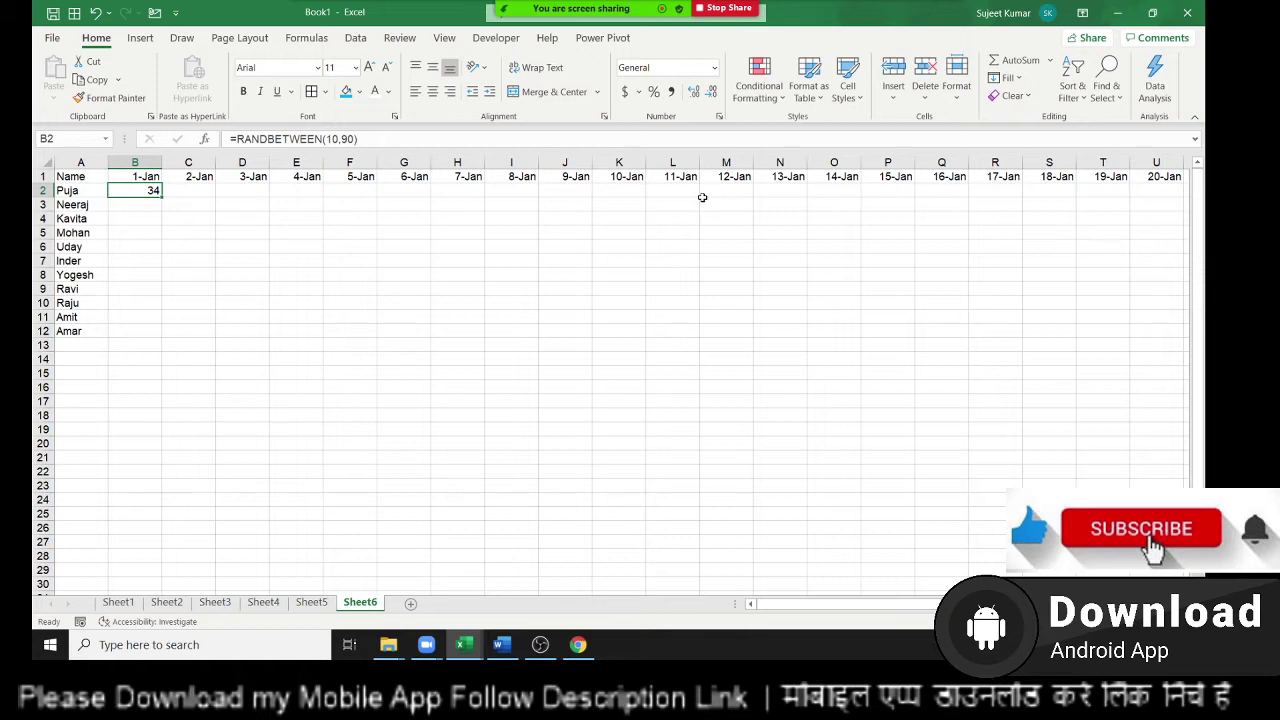
type("=ra")
key("Down")
key("Down")
key("Down")
key("Tab")
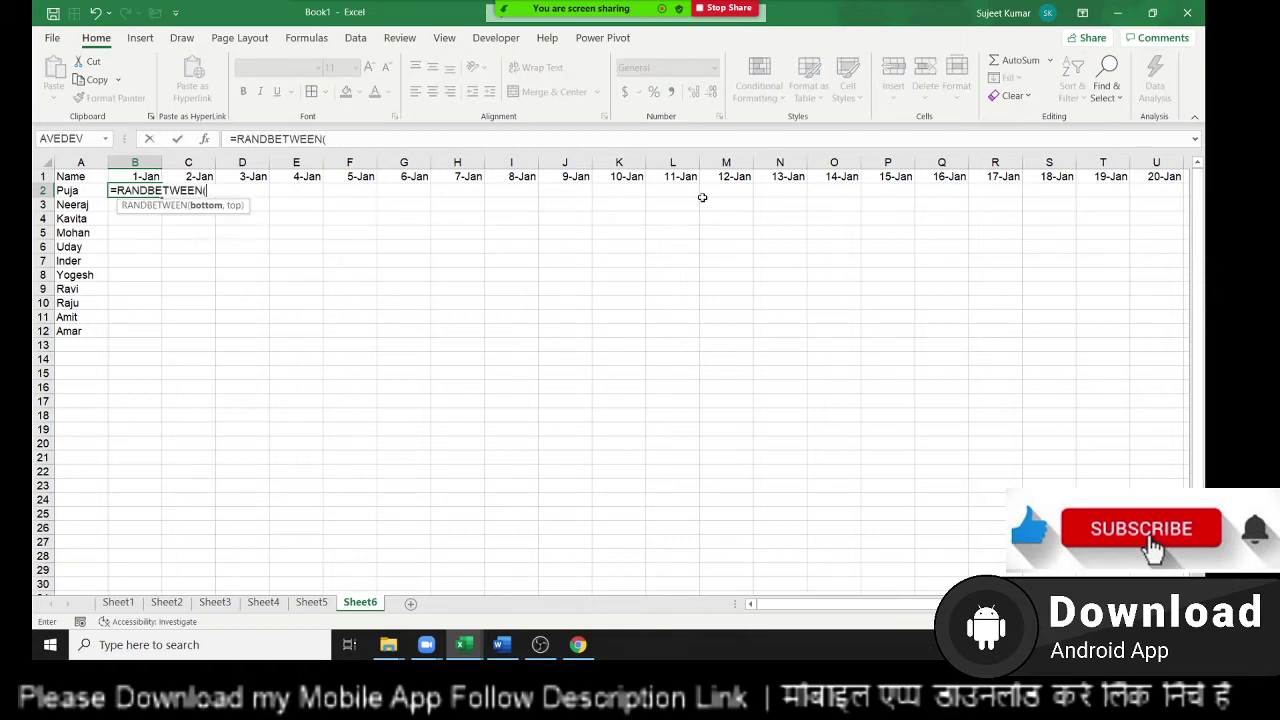
type("1")
key("BackSpace")
Step: Fill =RANDBETWEEN(0,9) across B2:AF2 and down through row 12
type("0")
type(",9")
key("Return")
key("Up")
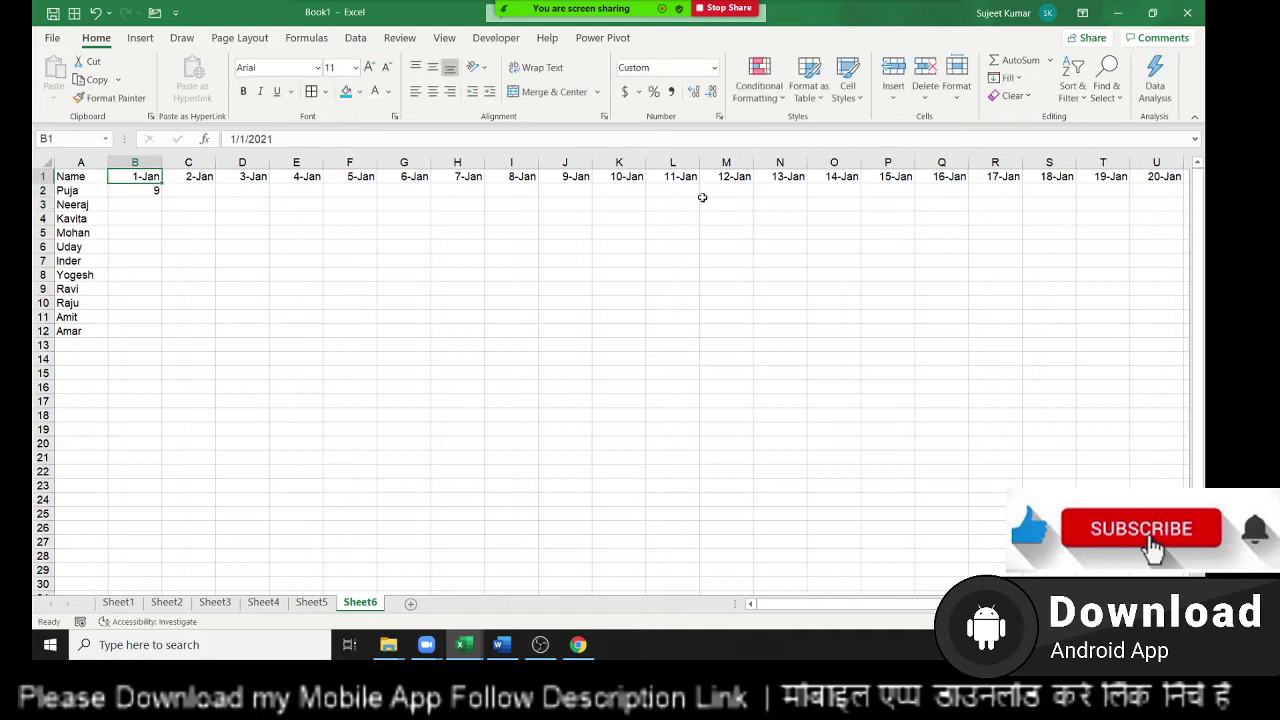
key("ctrl+Right")
key("Down")
key("ctrl+shift+Left")
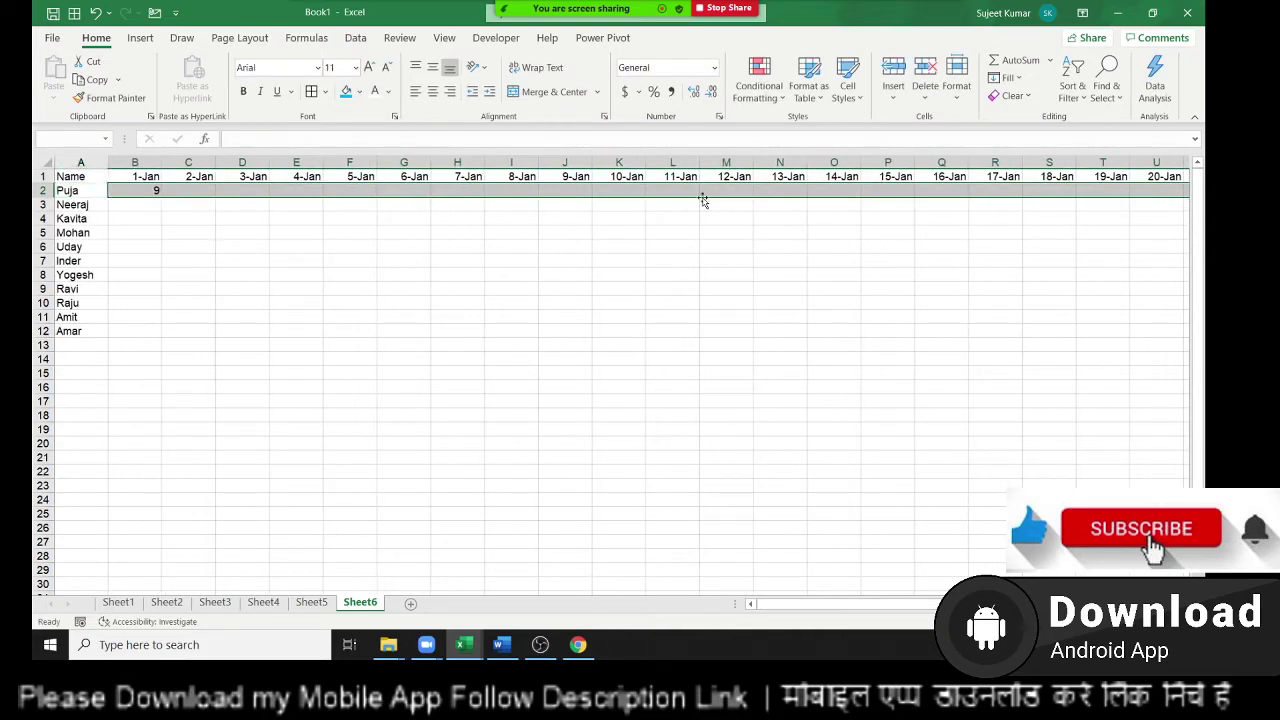
key("ctrl+r")
key("shift+Down")
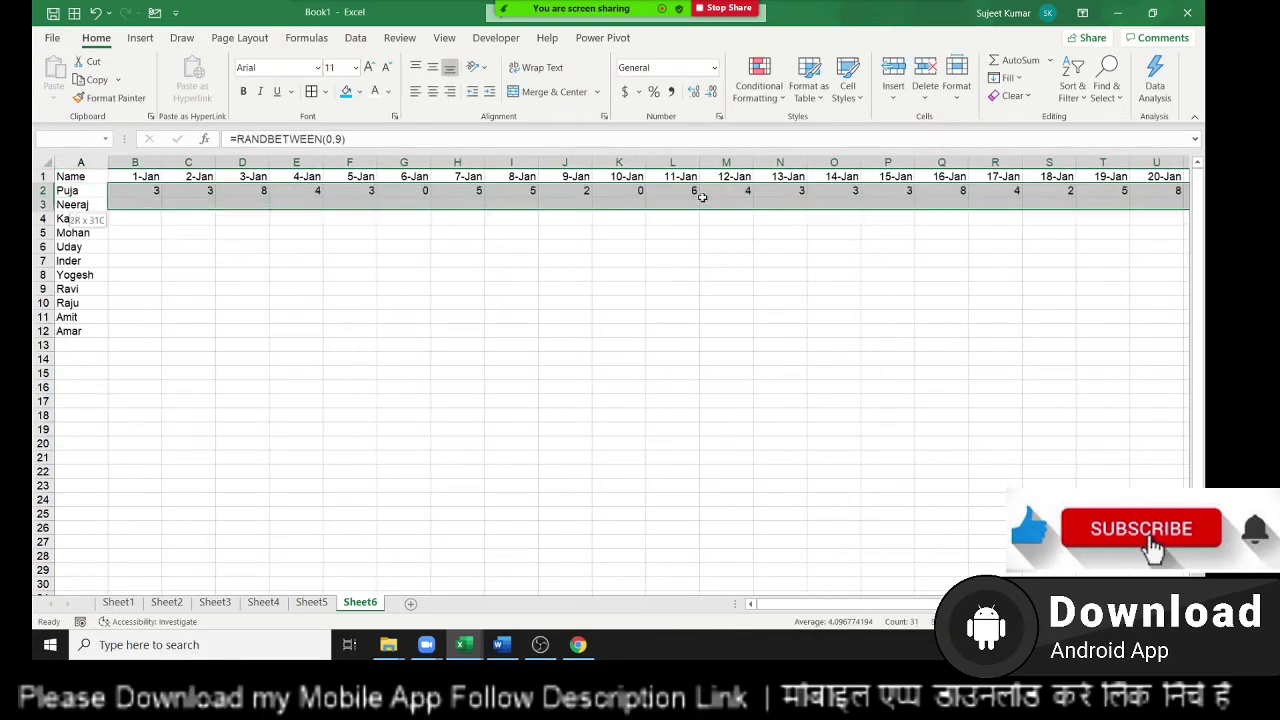
key("shift+Down")
key("shift+Down")
key("shift+Down")
key("shift+Down")
key("shift+Down")
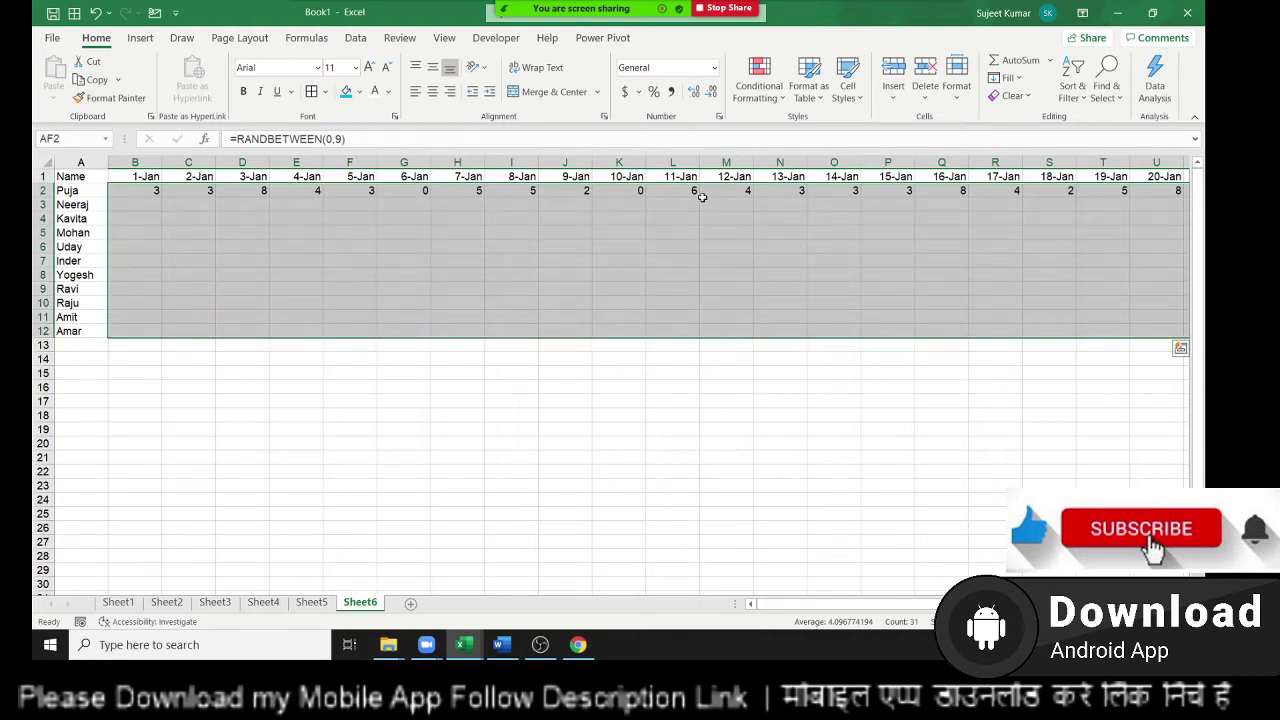
key("ctrl+d")
Step: Copy the B2:AF12 grid and paste it back as values
key("ctrl+c")
key("ctrl+q")
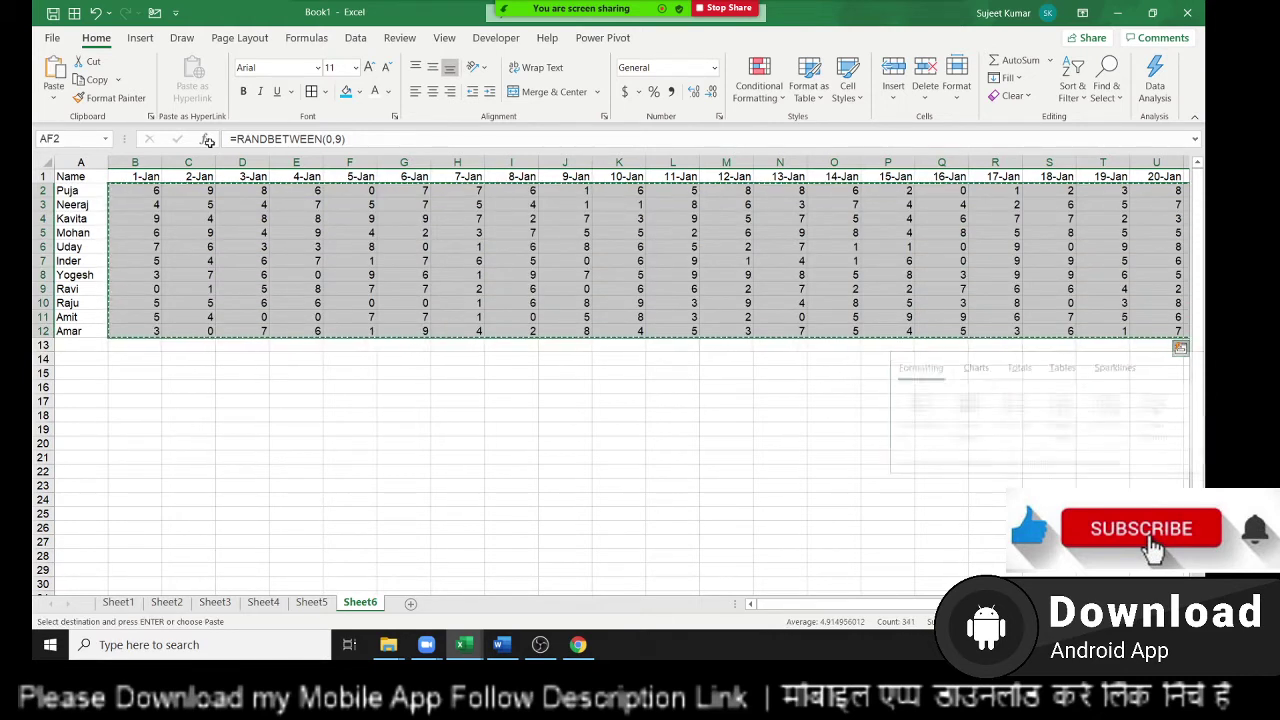
left_click(53, 93)
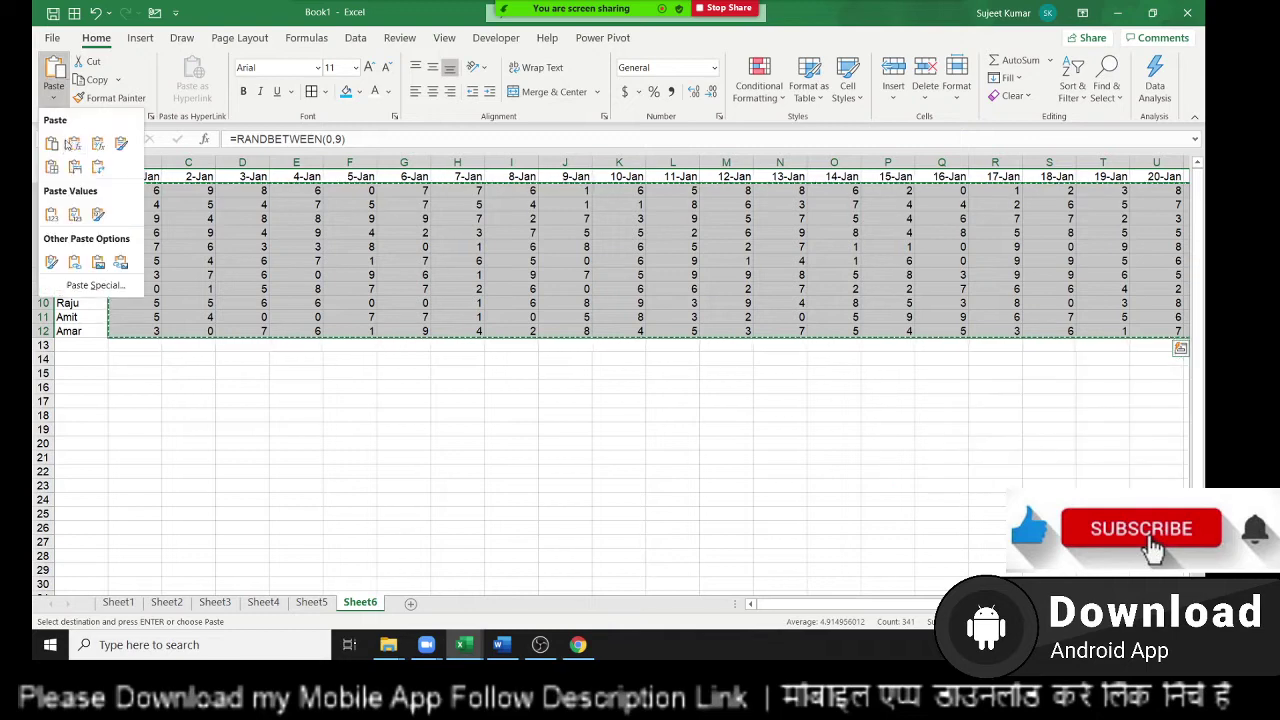
left_click(52, 216)
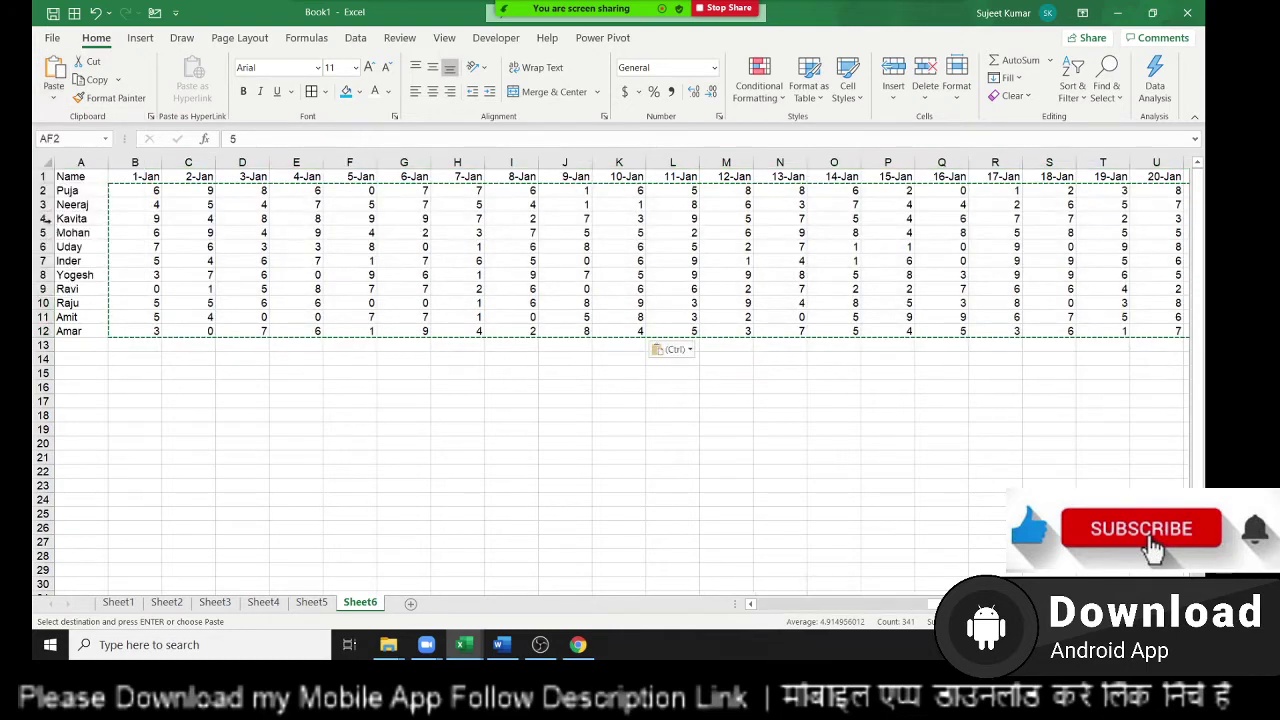
key("Escape")
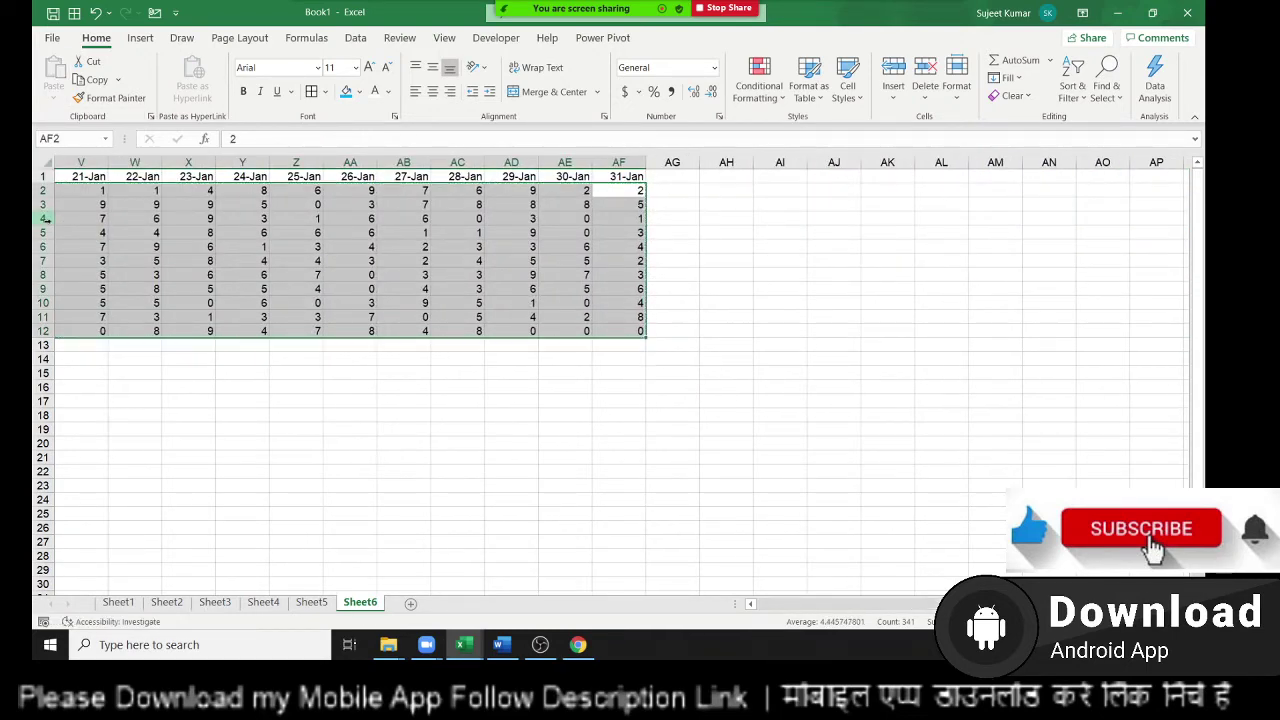
key("Home")
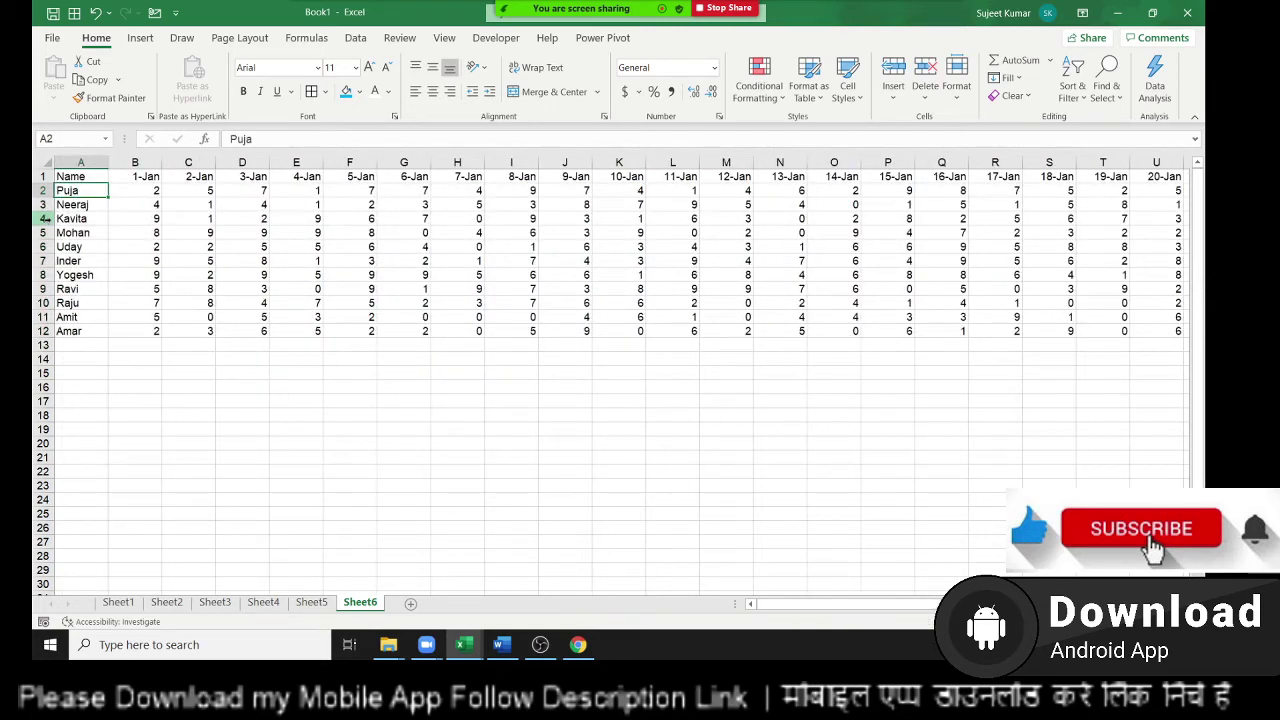
left_click(237, 386)
type("25")
key("Return")
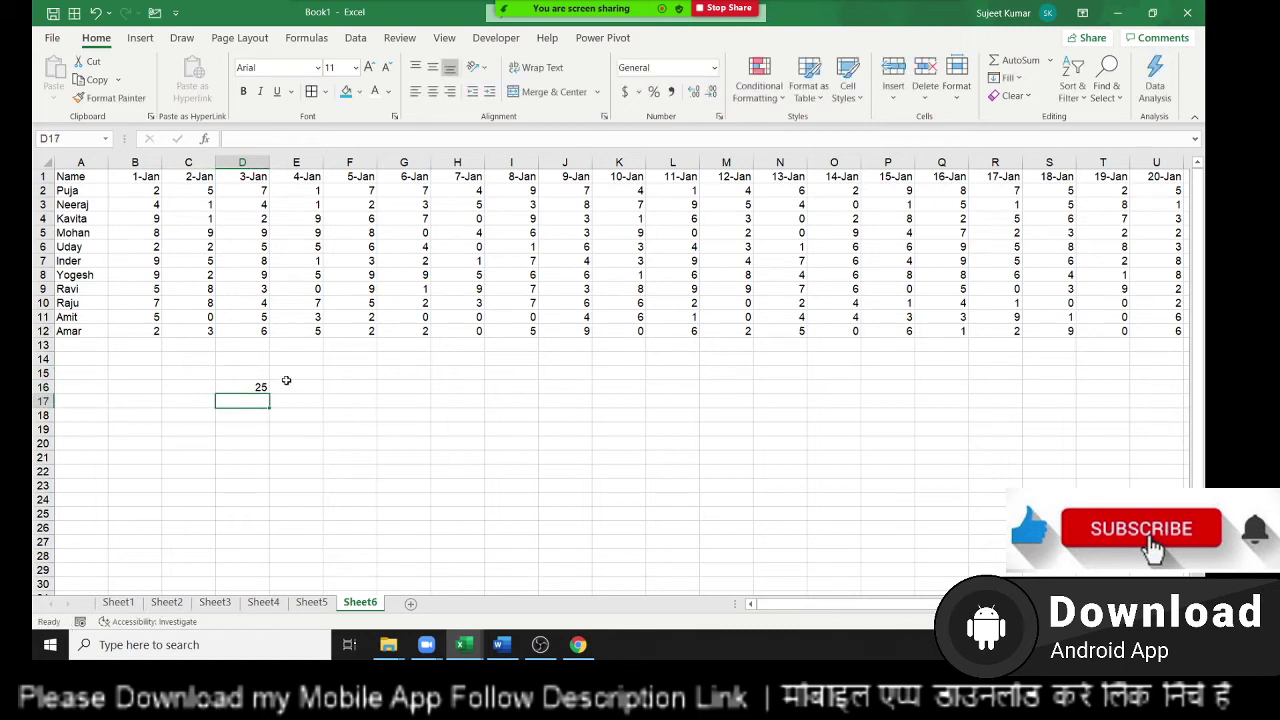
left_click_drag(229, 383, 454, 460)
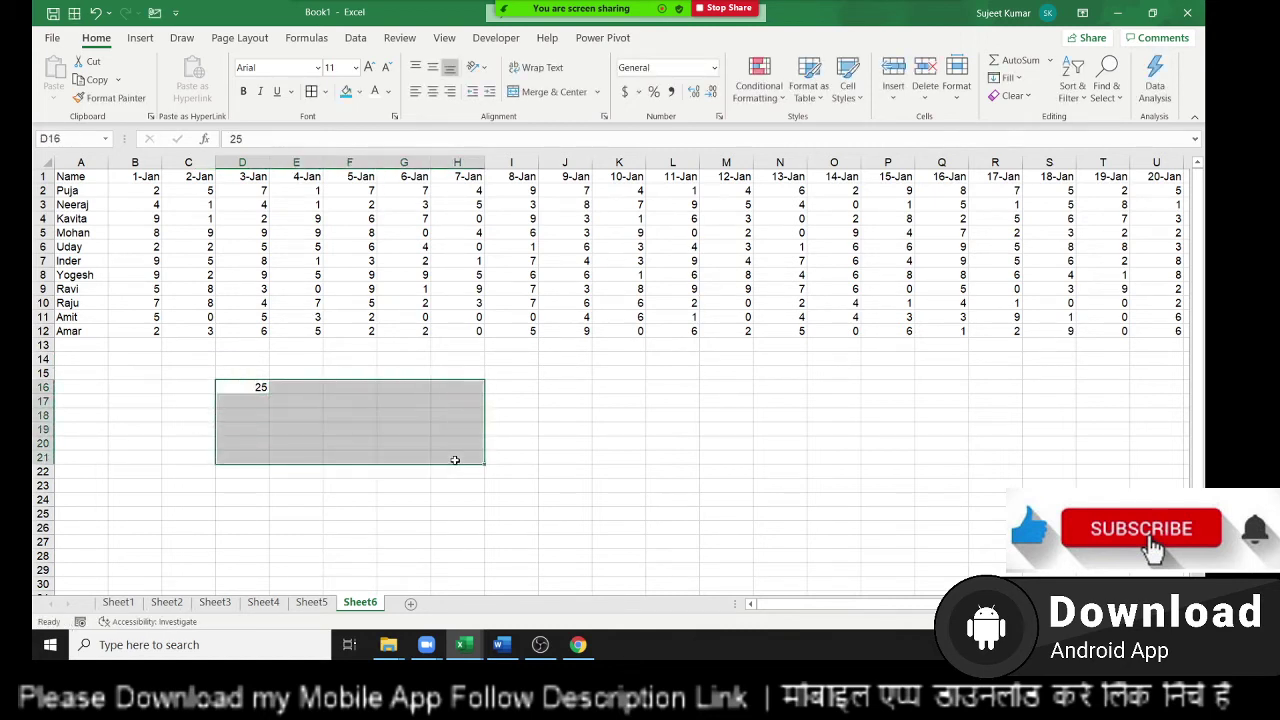
key("ctrl+d")
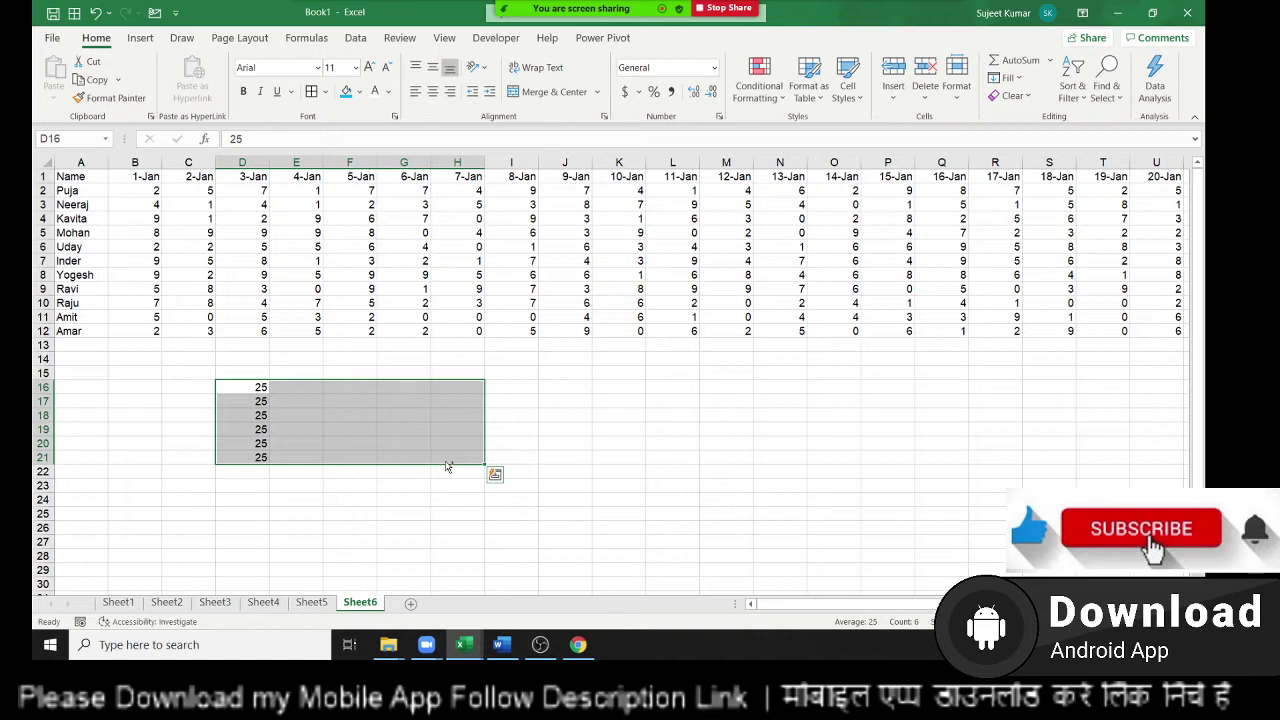
key("ctrl+r")
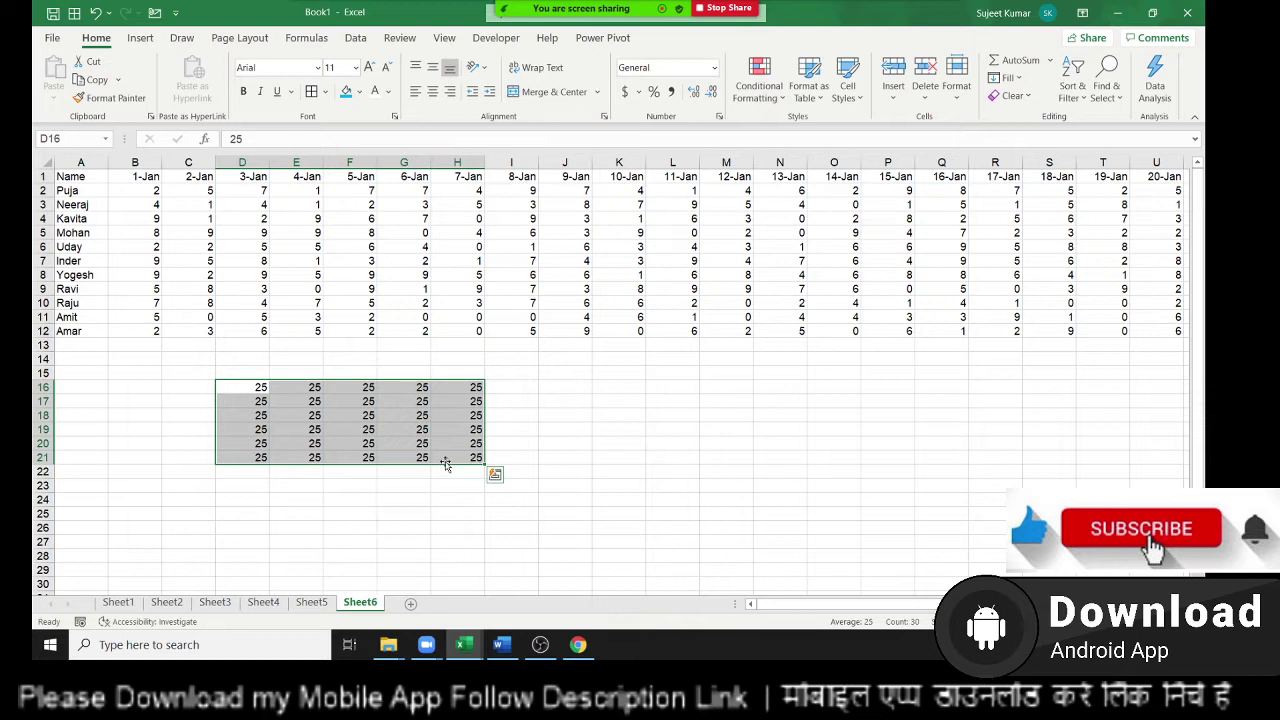
key("Delete")
left_click(1010, 78)
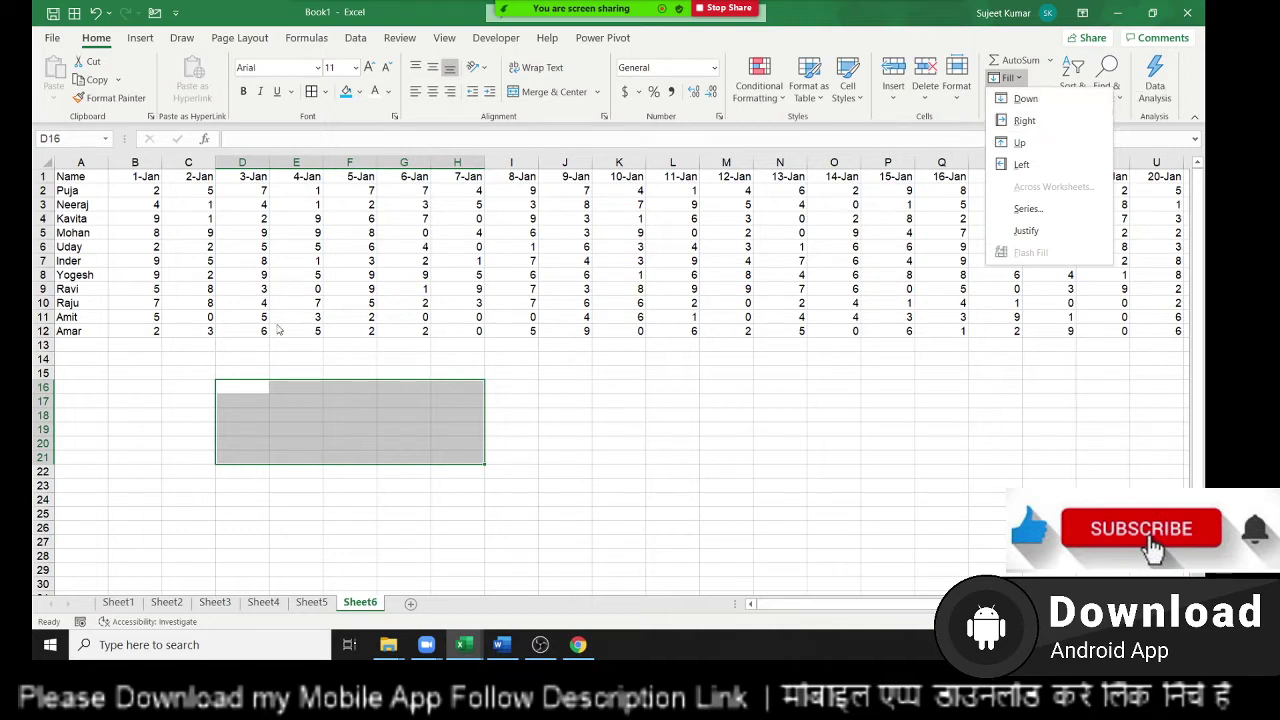
left_click(157, 352)
left_click(155, 244)
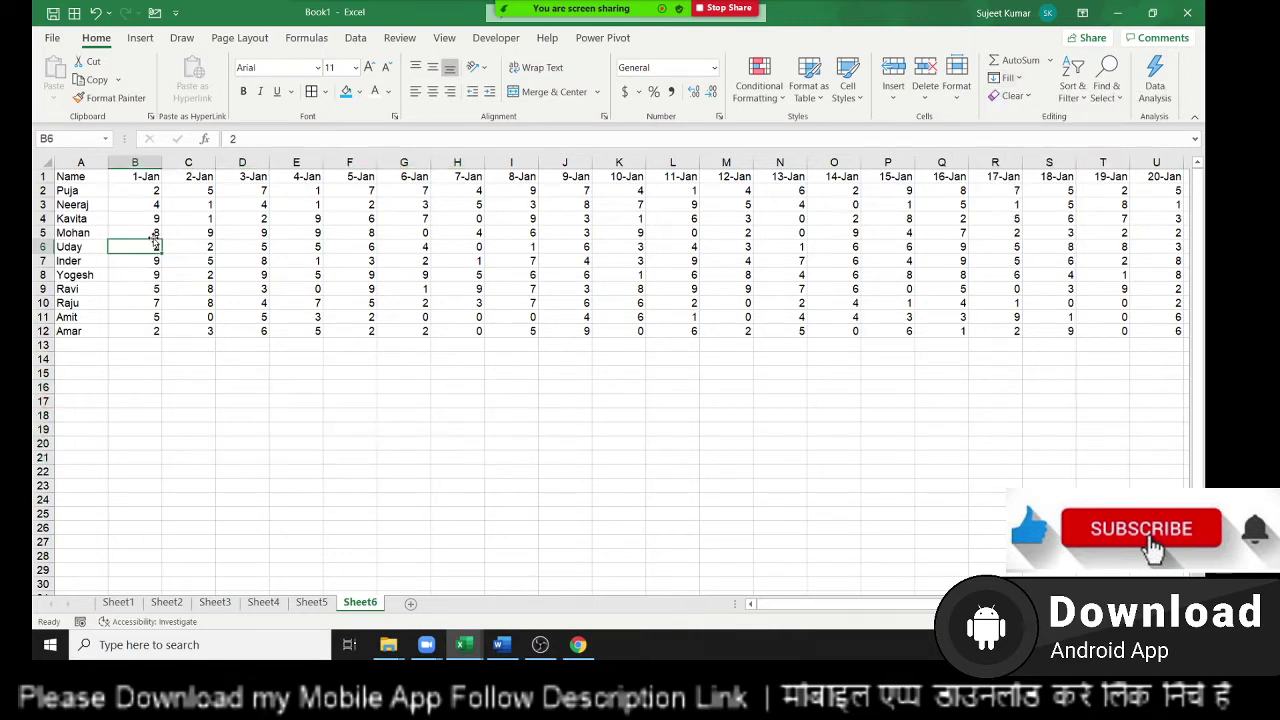
key("Up")
key("Up")
key("Up")
key("Up")
key("ctrl+Right")
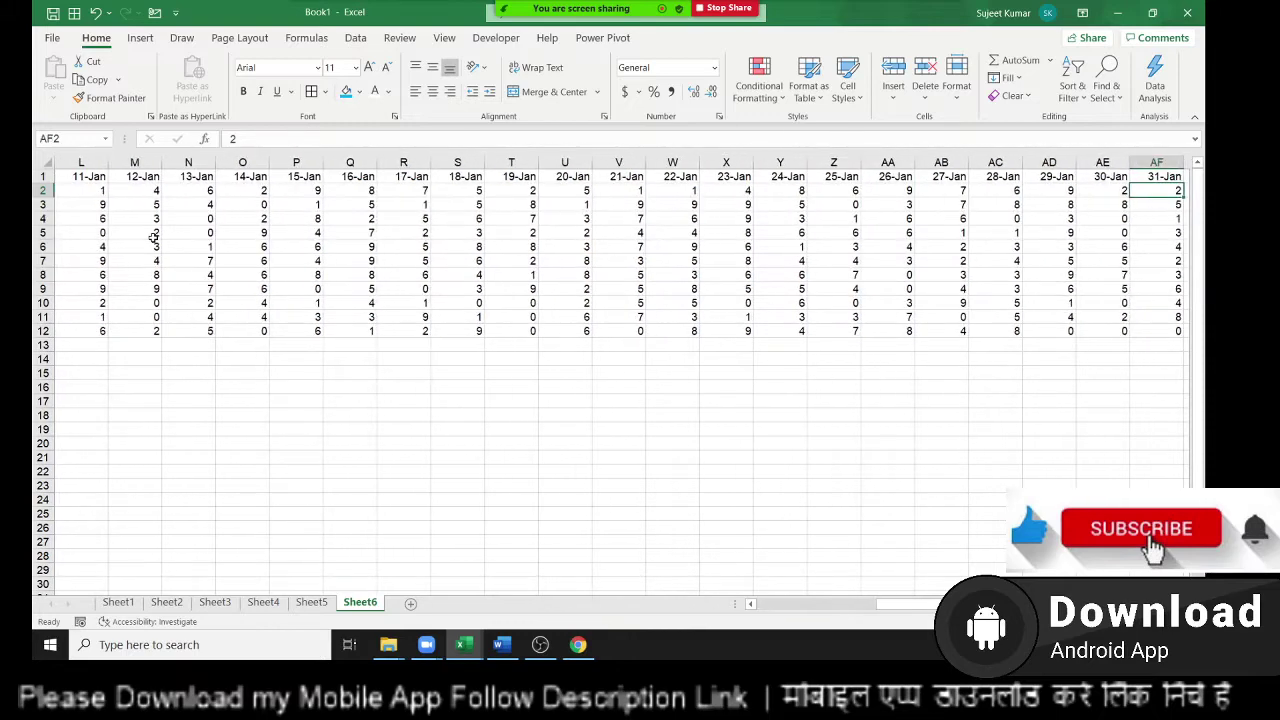
key("ctrl+Left")
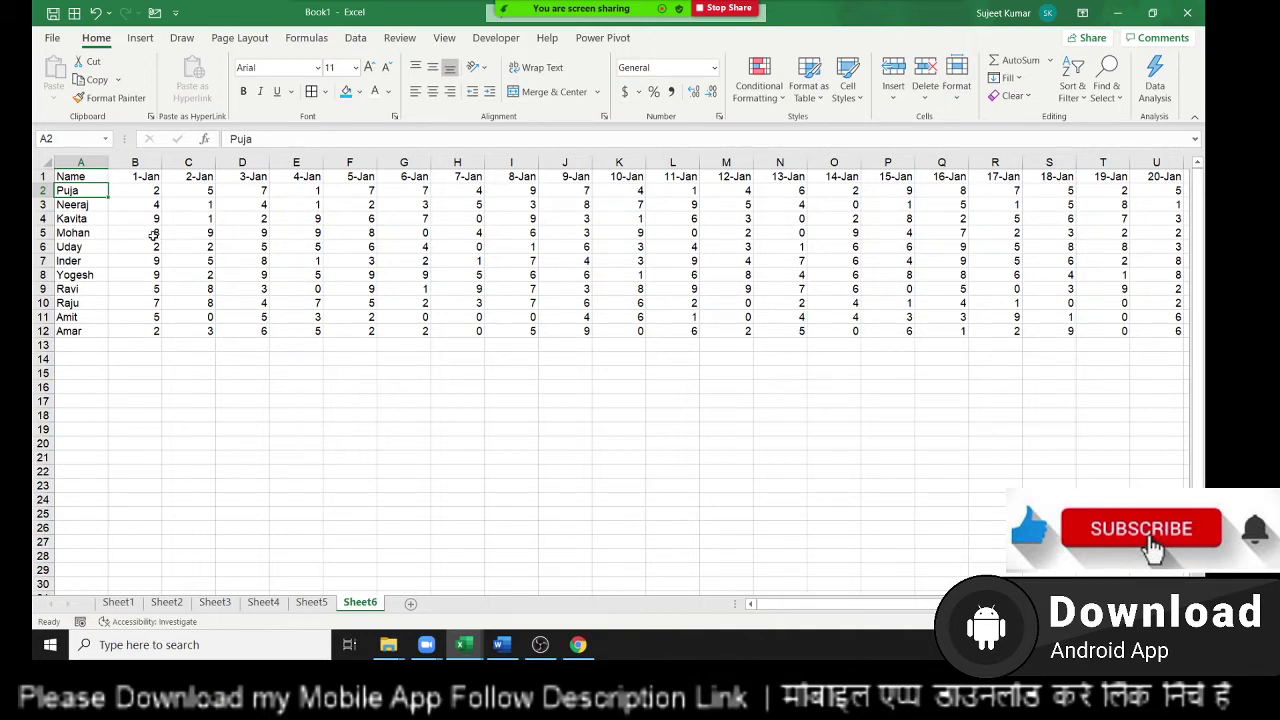
key("Right")
key("Right")
key("Down")
key("Down")
key("Down")
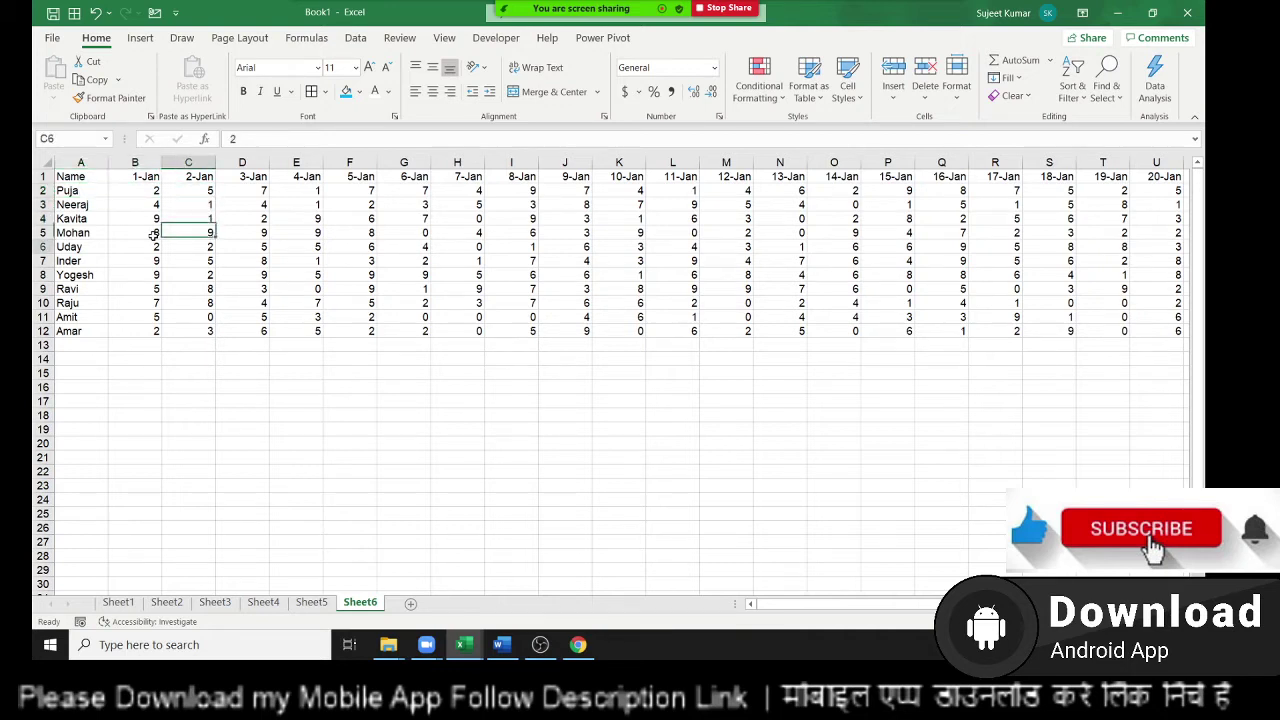
key("Down")
key("Down")
key("Down")
key("Down")
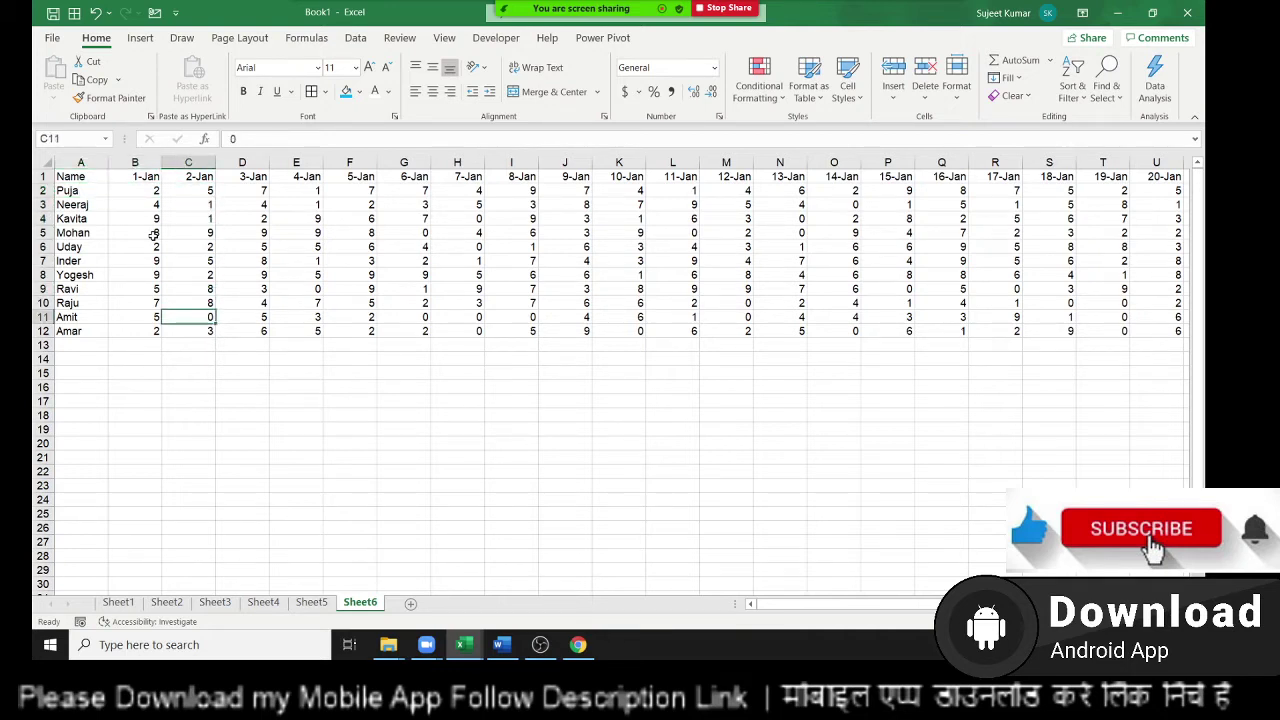
key("Right")
key("Right")
key("Right")
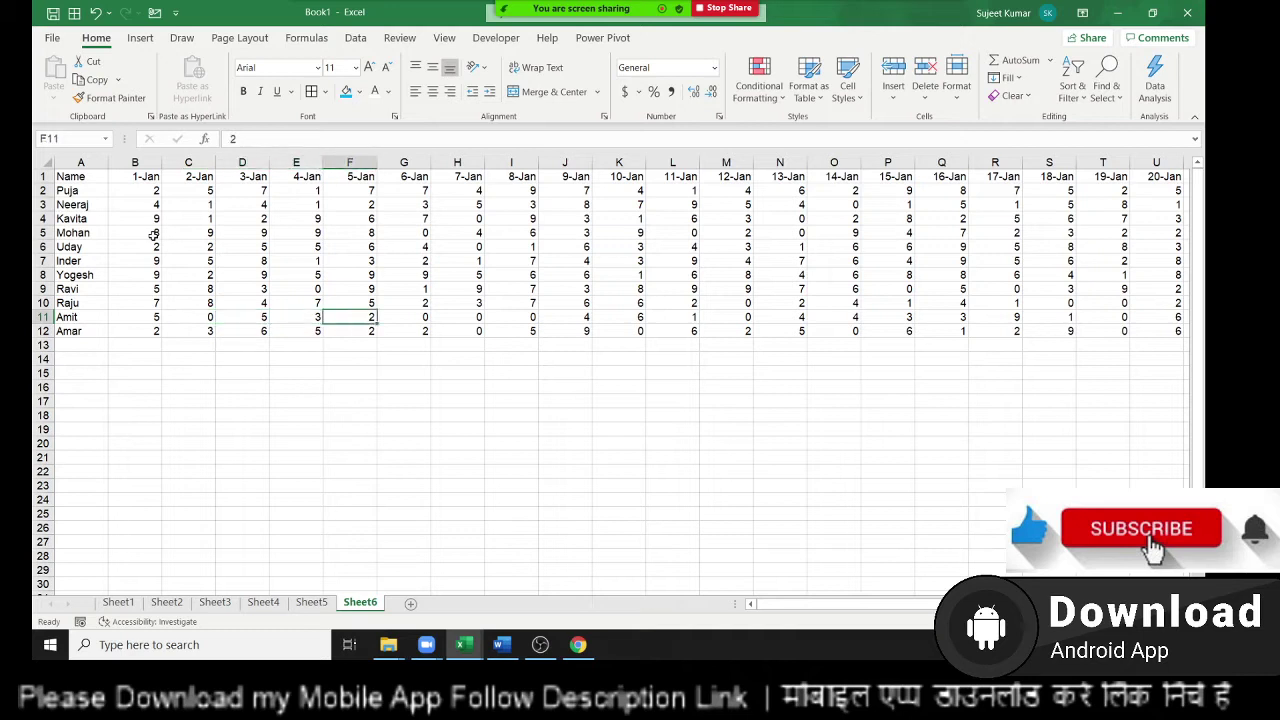
key("Right")
key("Right")
key("Left")
key("Home")
key("Up")
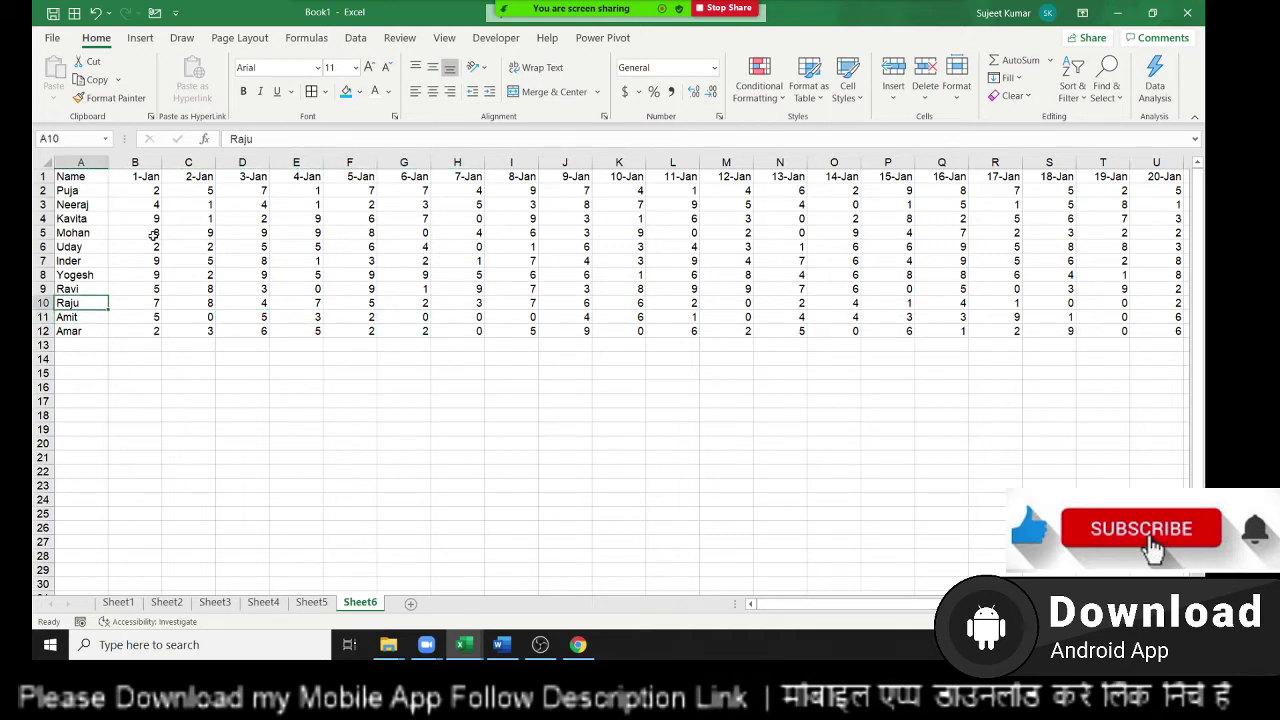
key("Up")
key("Up")
key("Up")
key("Up")
key("Right")
key("Right")
key("Down")
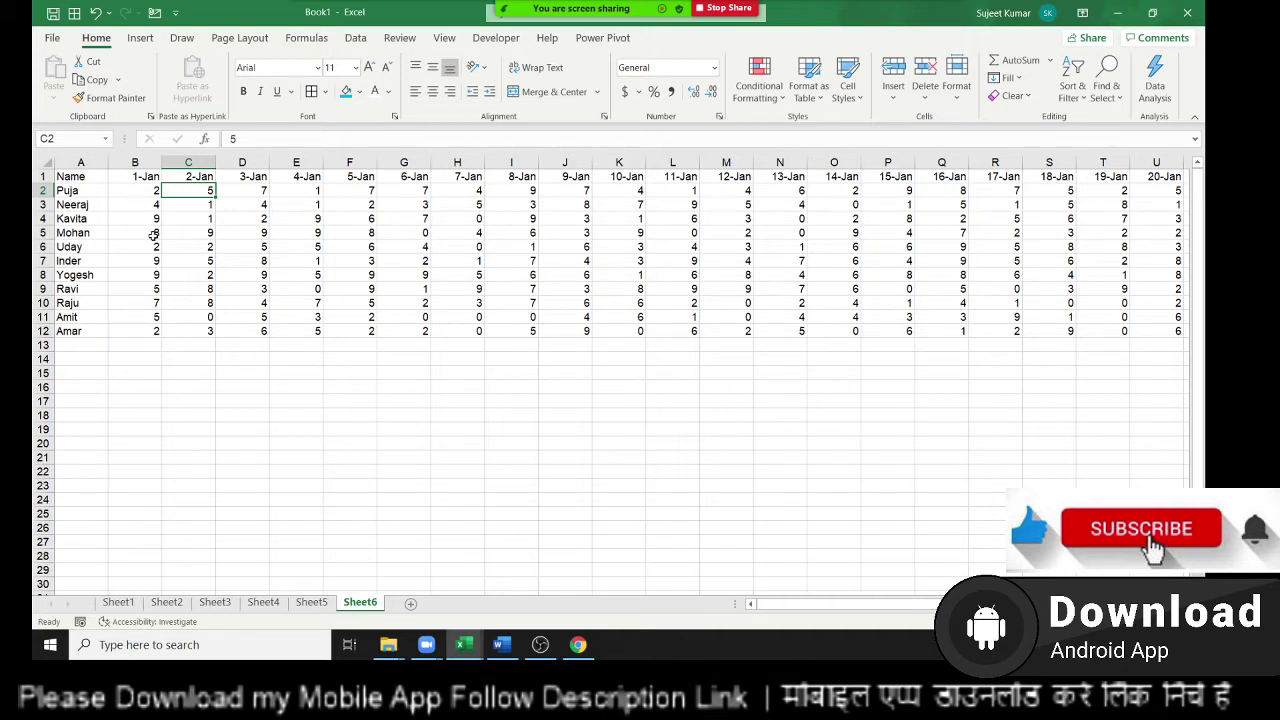
key("Right")
key("Down")
key("Down")
key("Down")
key("Down")
key("Down")
key("Down")
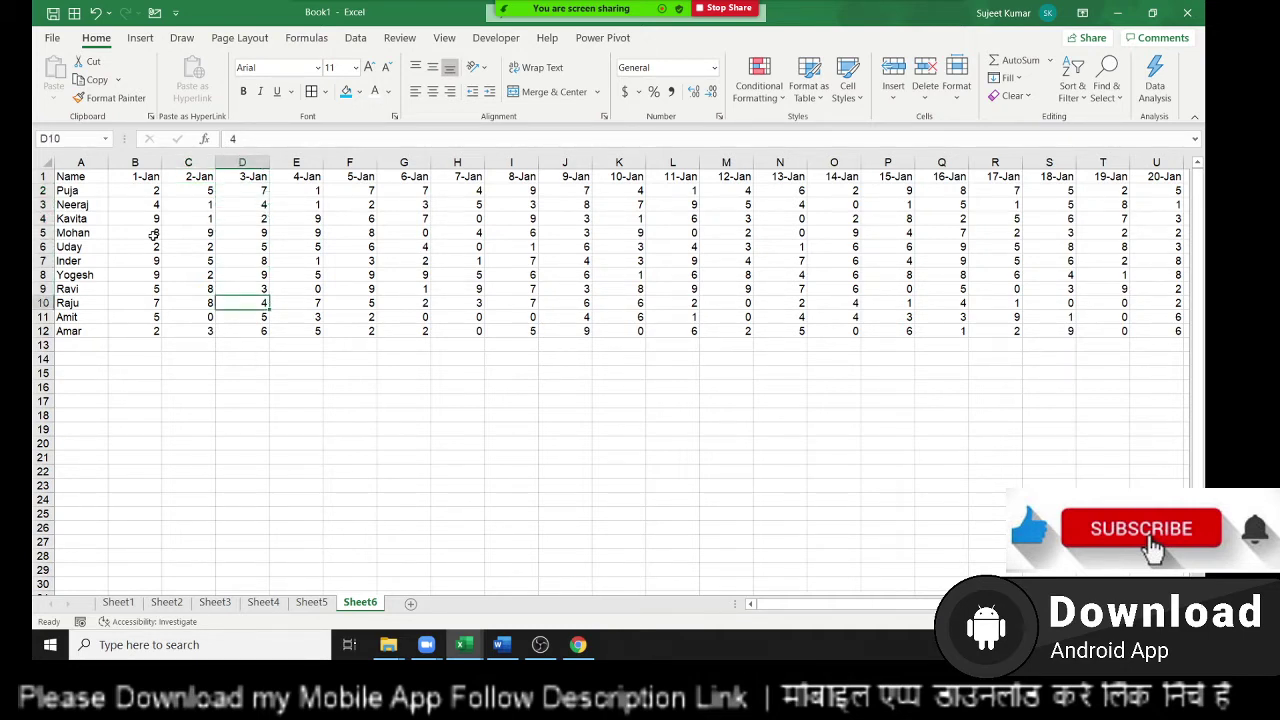
key("Down")
key("Left")
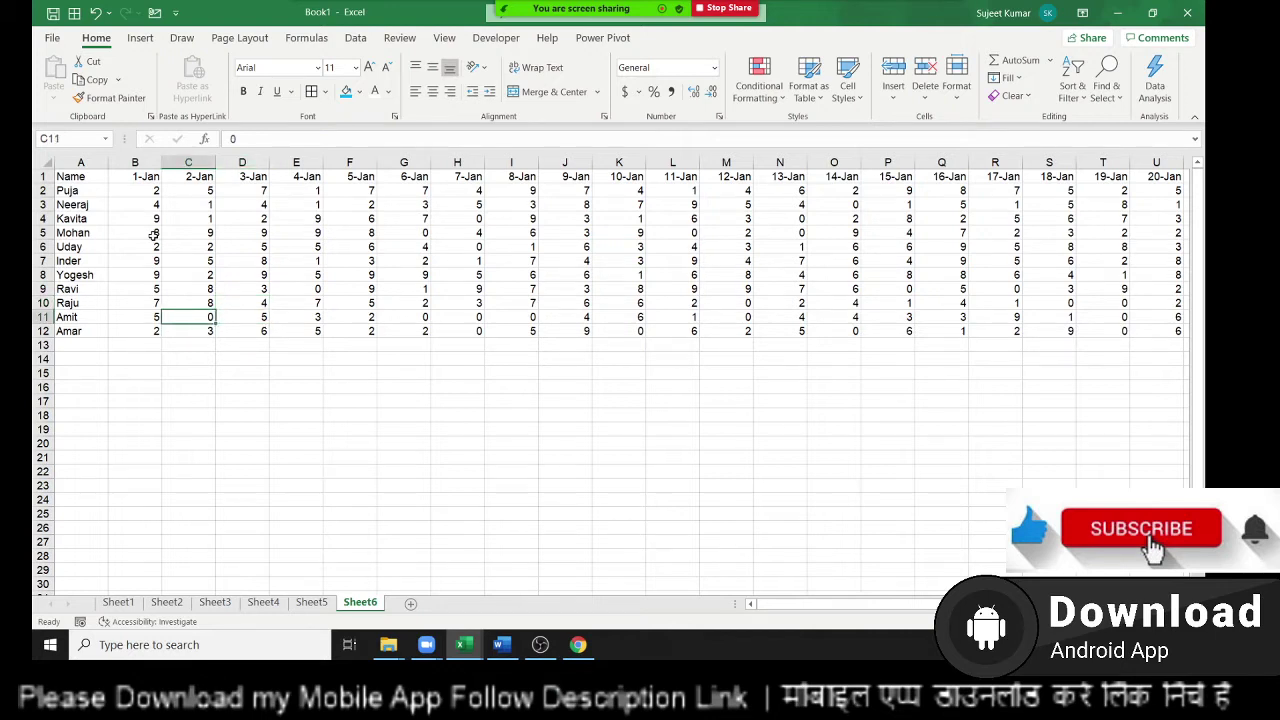
key("Up")
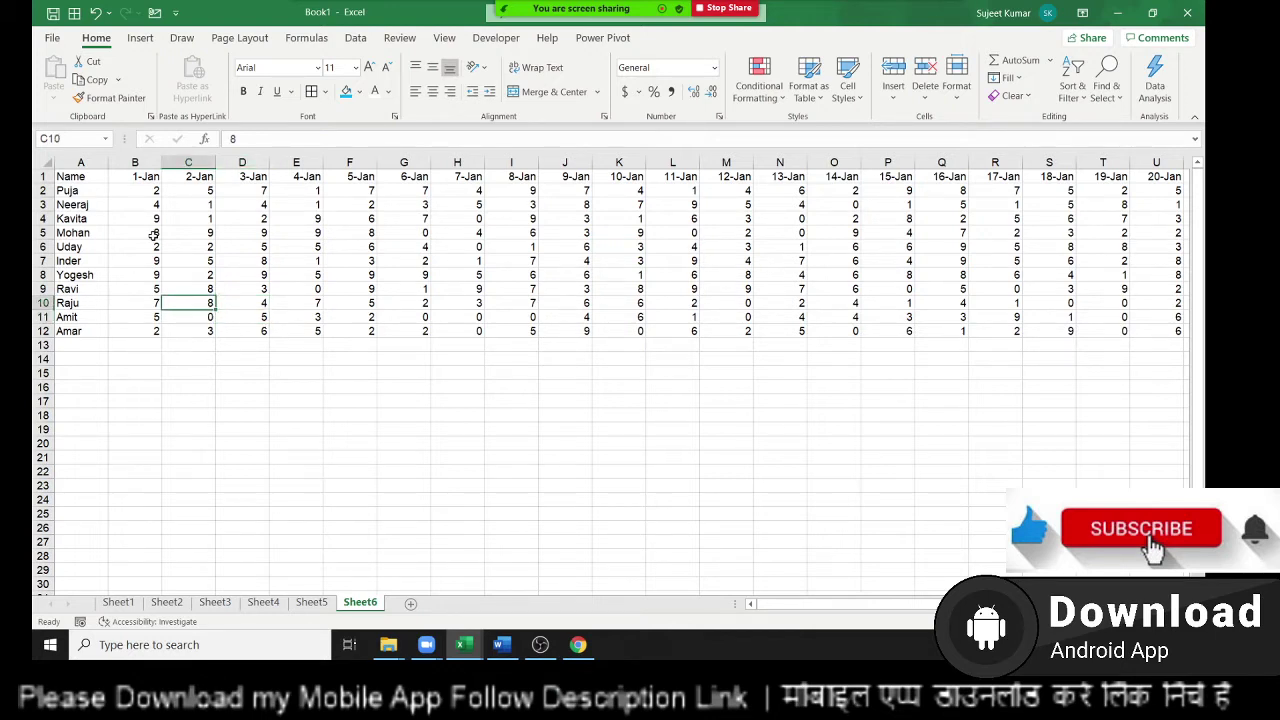
key("Up")
key("Up")
key("Up")
key("Up")
key("Up")
key("Up")
key("Left")
key("Left")
key("Down")
key("Right")
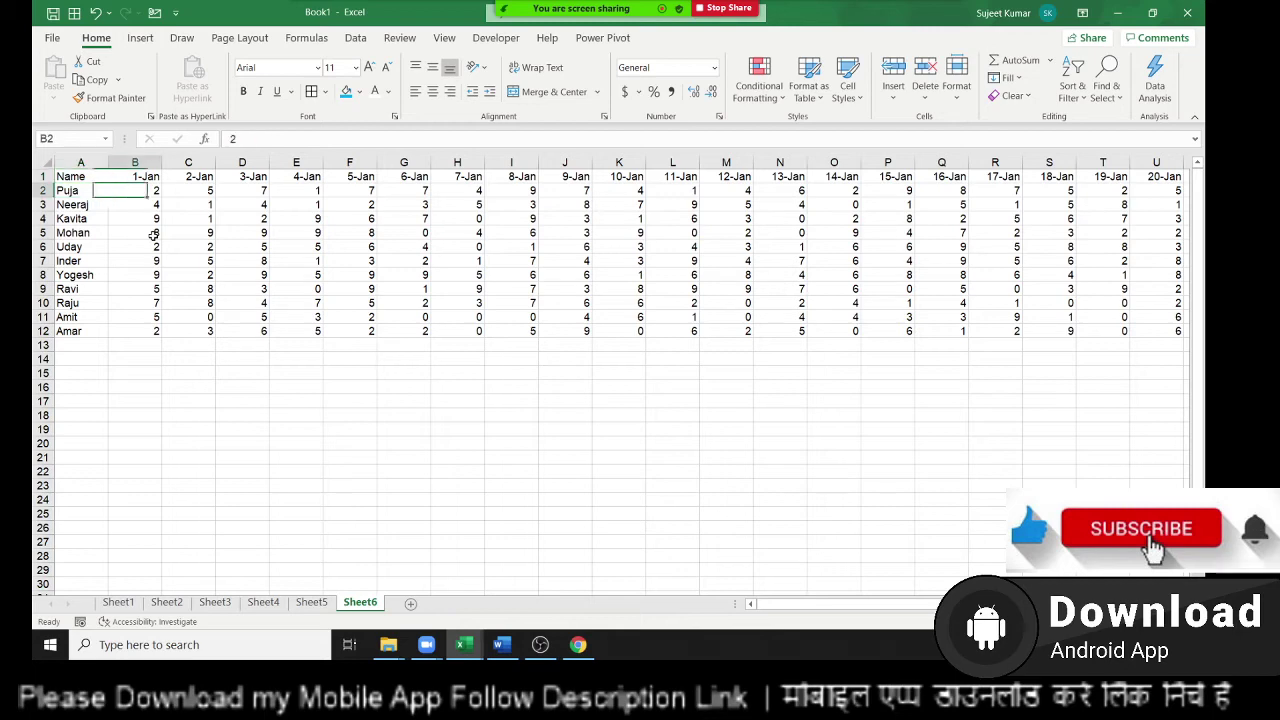
key("shift+Down")
key("ctrl+shift+Right")
key("shift+Down")
key("shift+Down")
key("shift+Down")
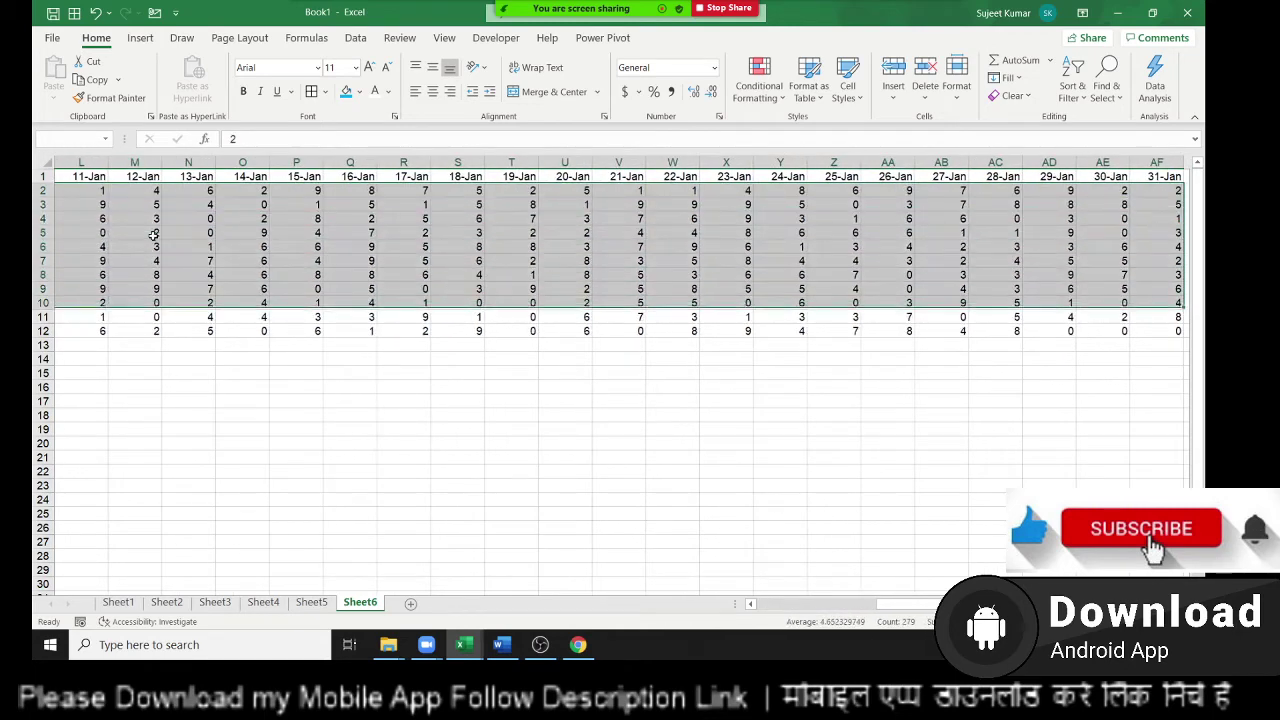
key("shift+Down")
key("shift+Down")
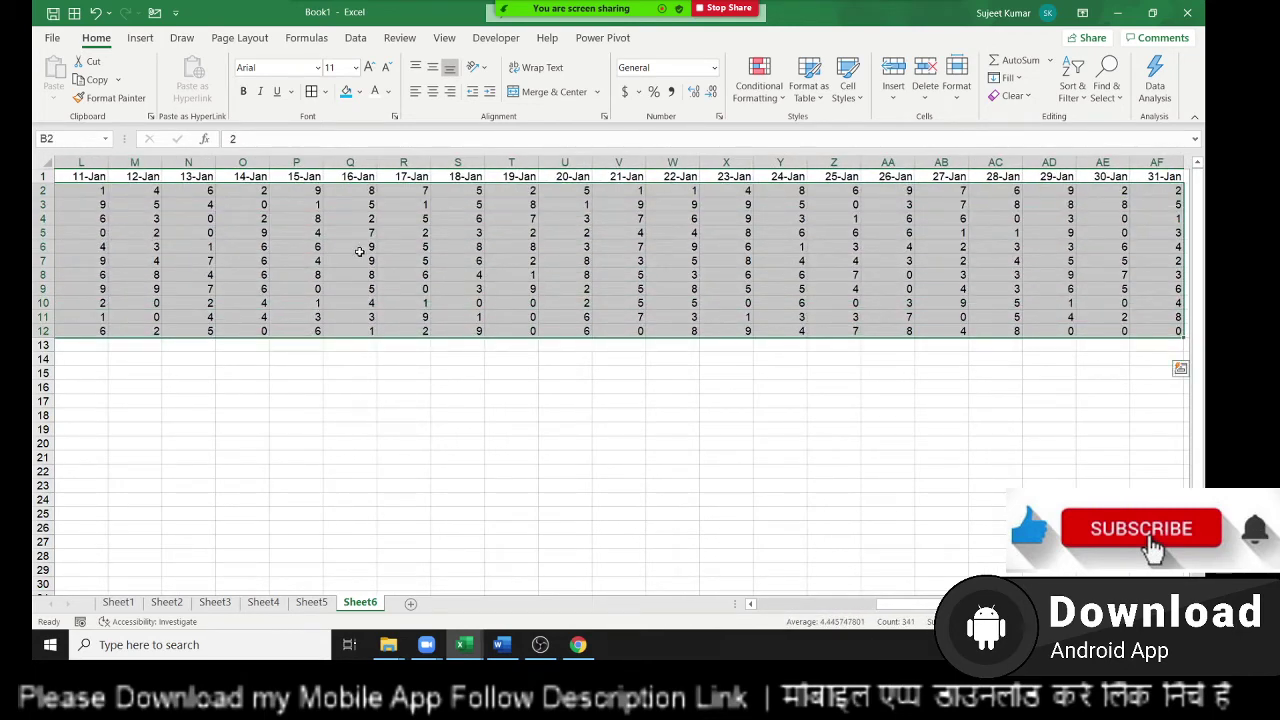
Step: Apply the custom number format "P";;"A" to the selected attendance digits
right_click(360, 252)
left_click(415, 548)
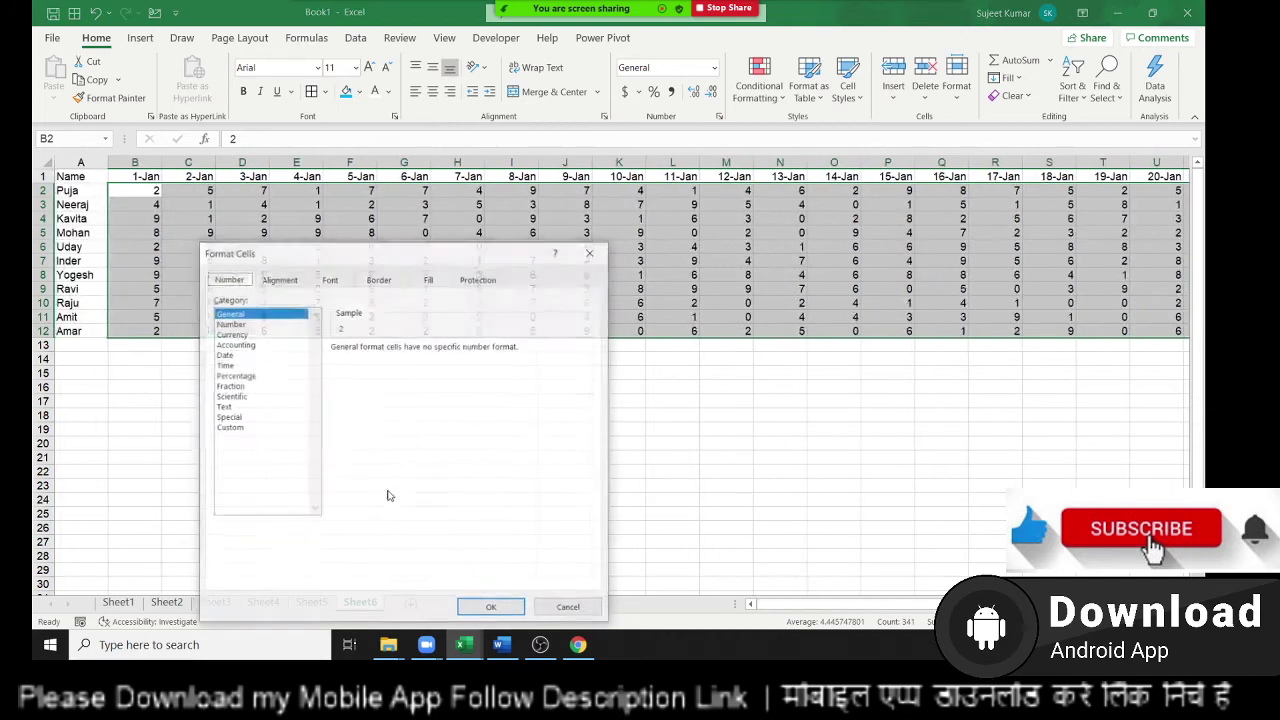
left_click(230, 427)
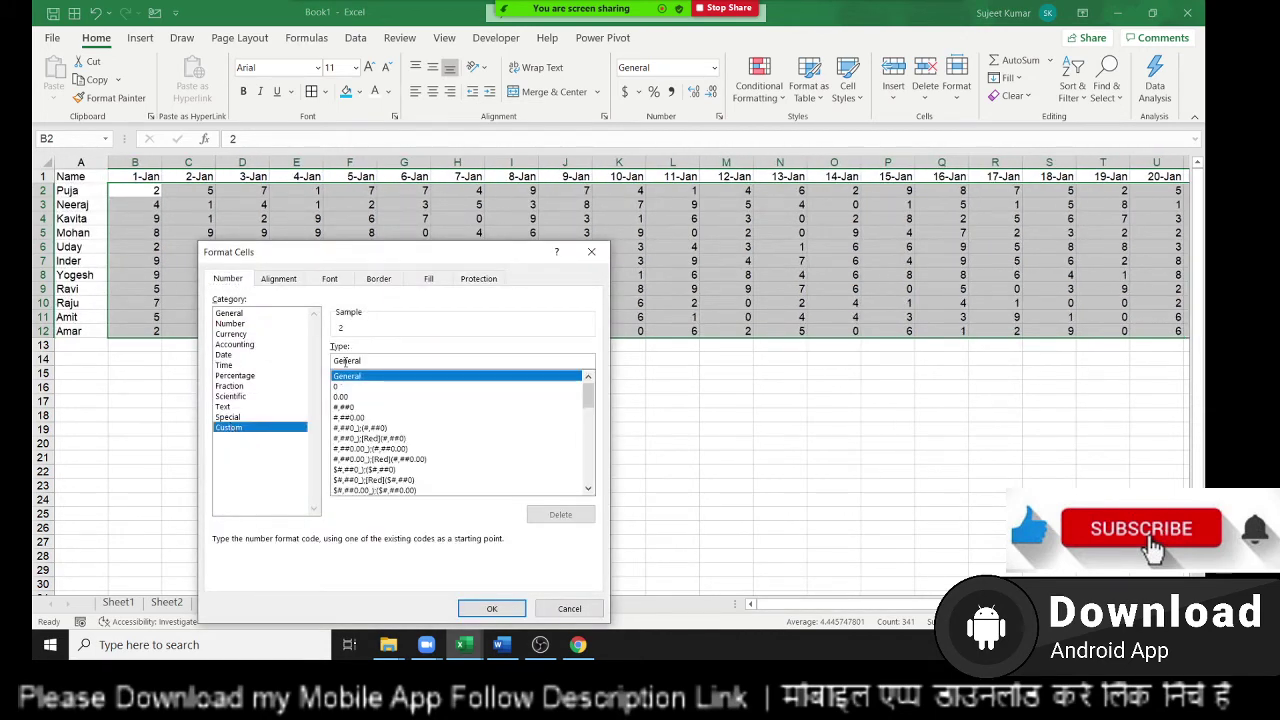
double_click(346, 360)
type("\"P")
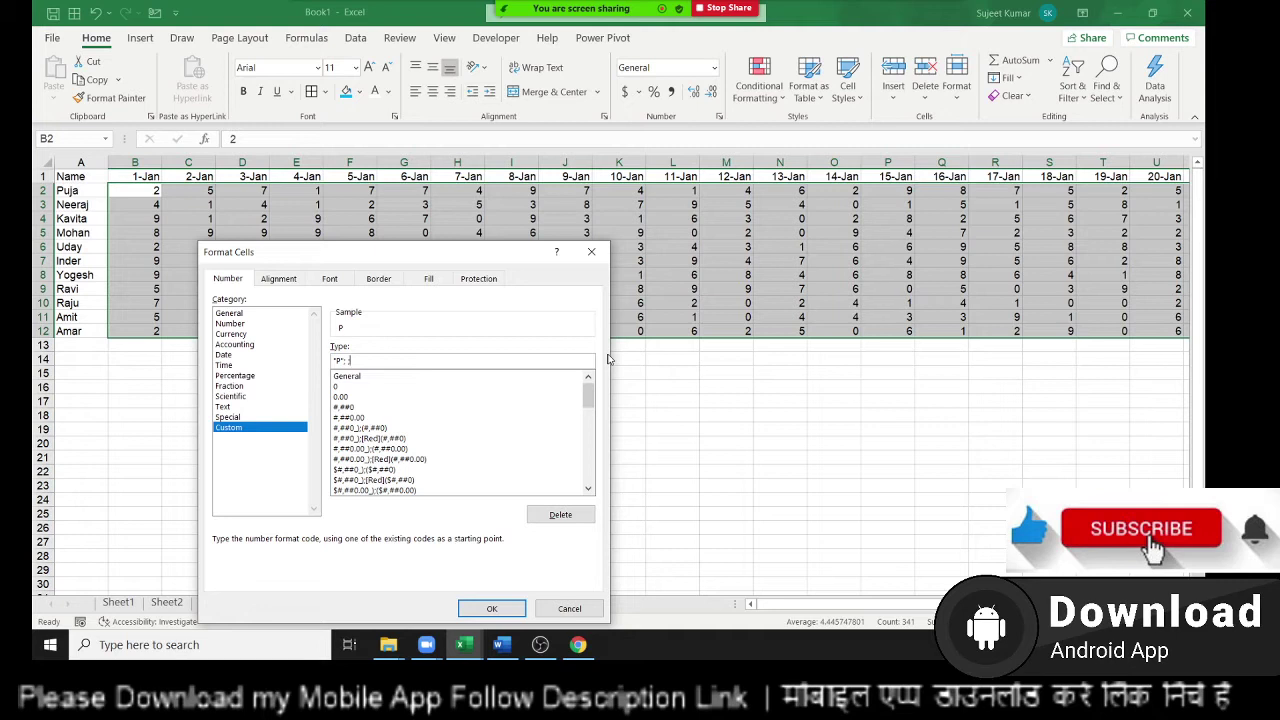
type("0")
key("BackSpace")
type("\"AP")
key("BackSpace")
type("\"")
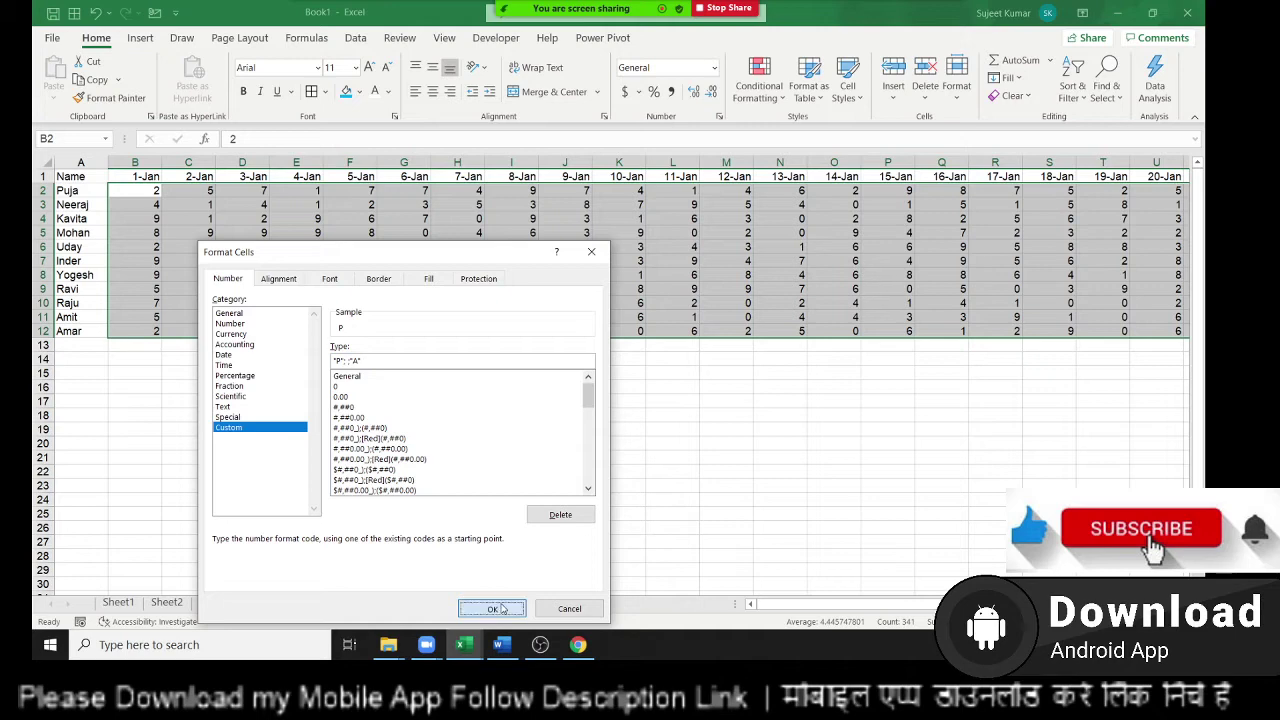
left_click(503, 608)
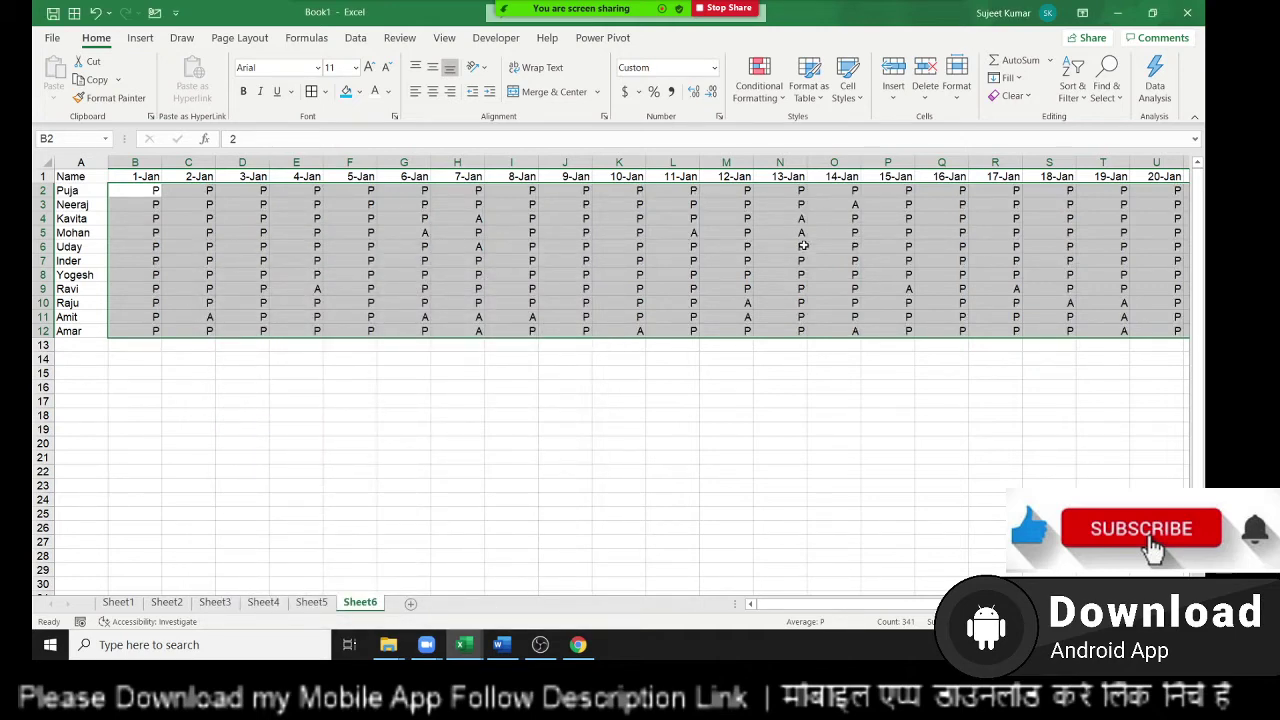
Step: Check the underlying digits behind several P and A cells, including G4 and J12
left_click(305, 388)
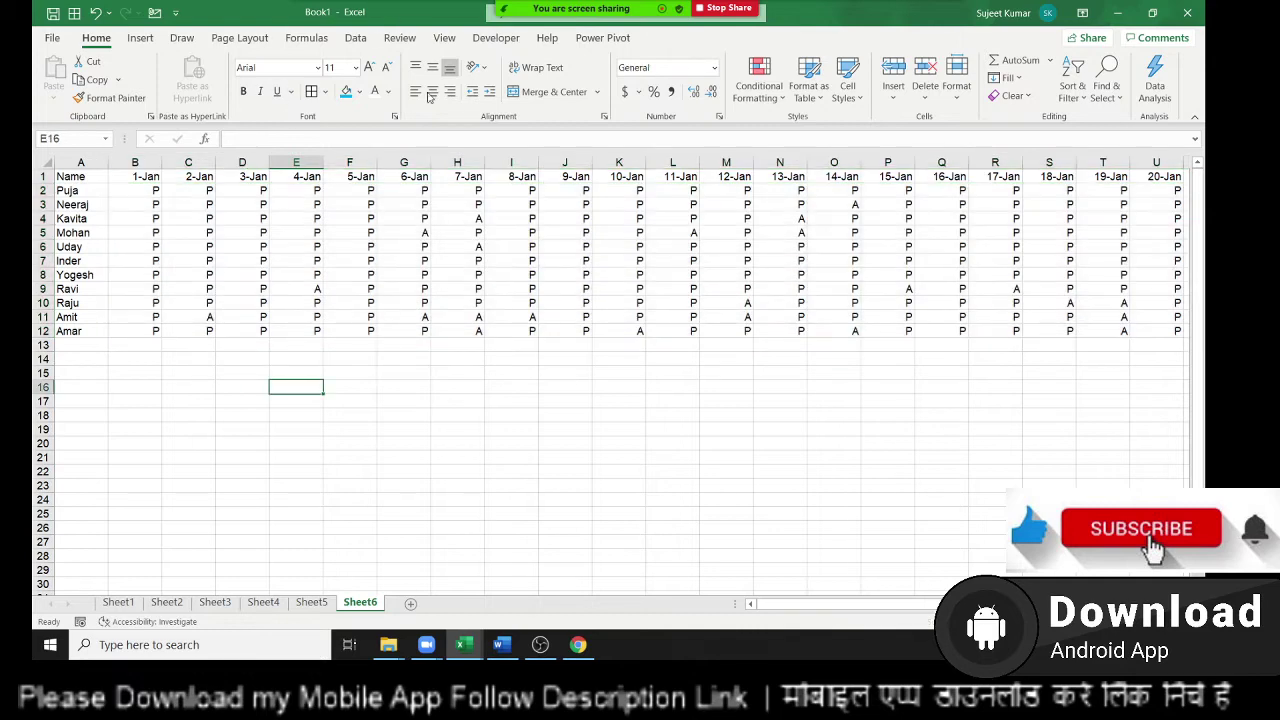
left_click(406, 220)
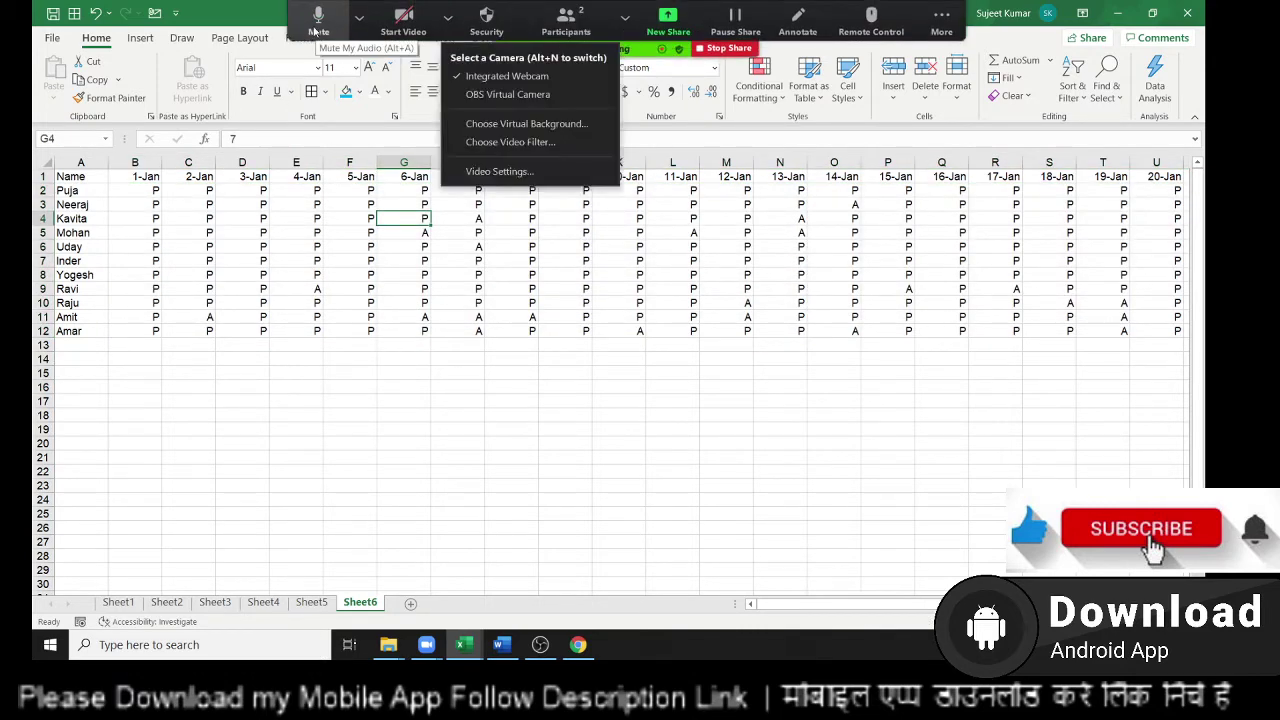
left_click(316, 31)
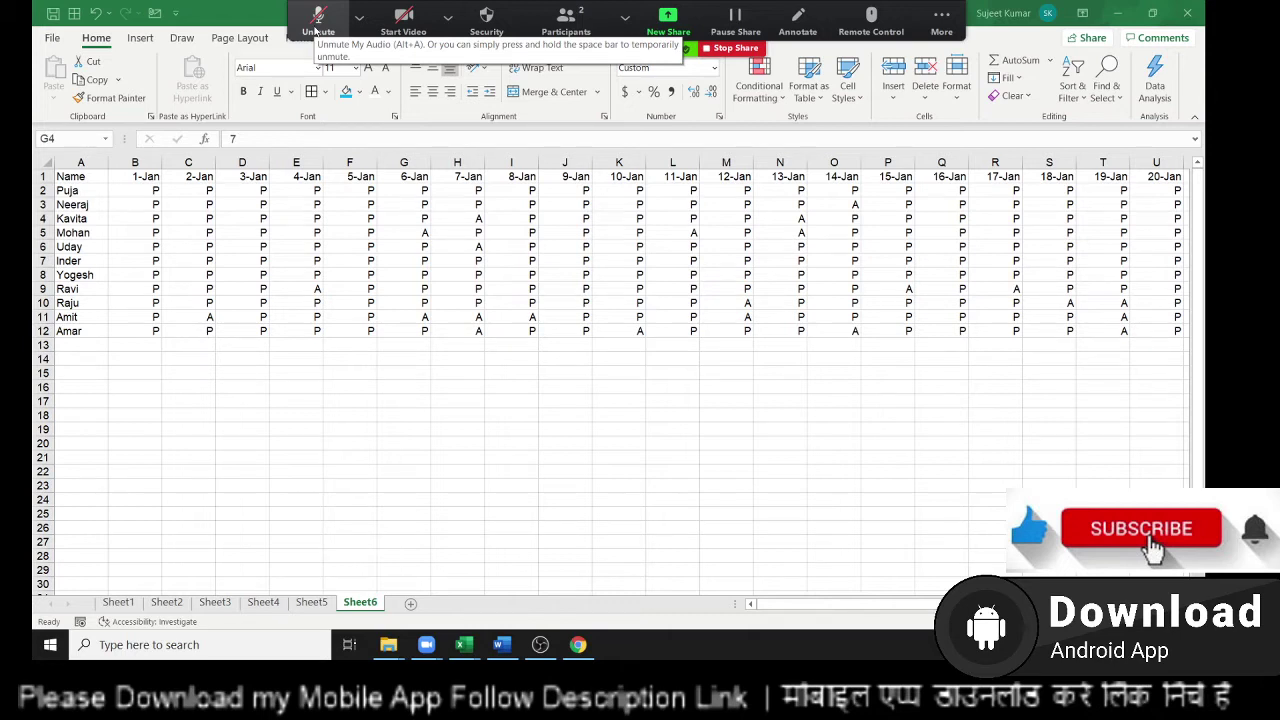
left_click(315, 30)
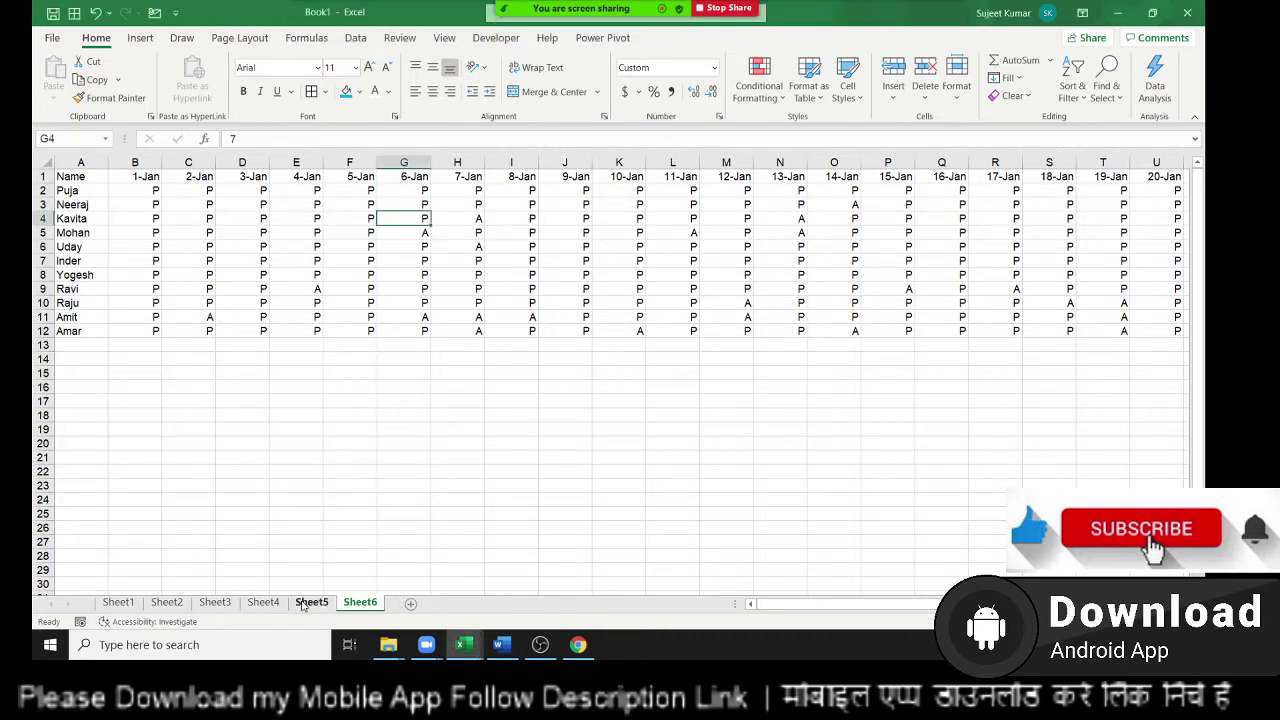
left_click(306, 290)
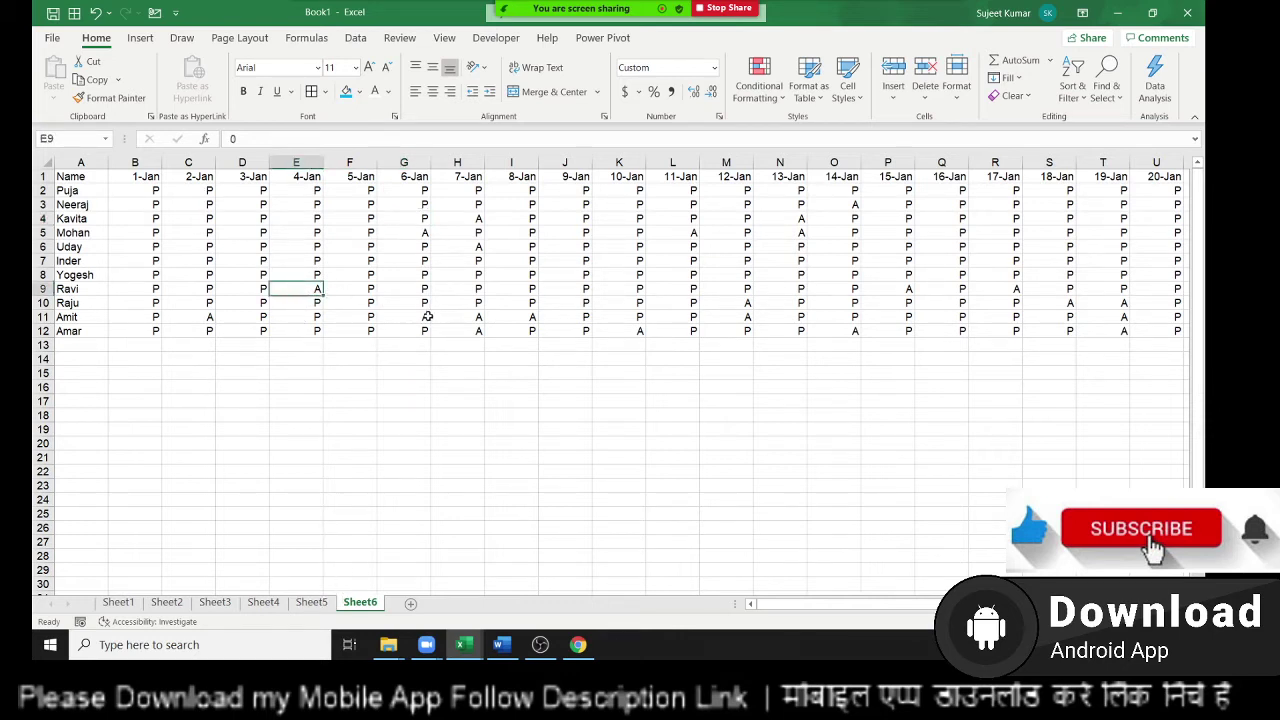
left_click(427, 316)
left_click(571, 332)
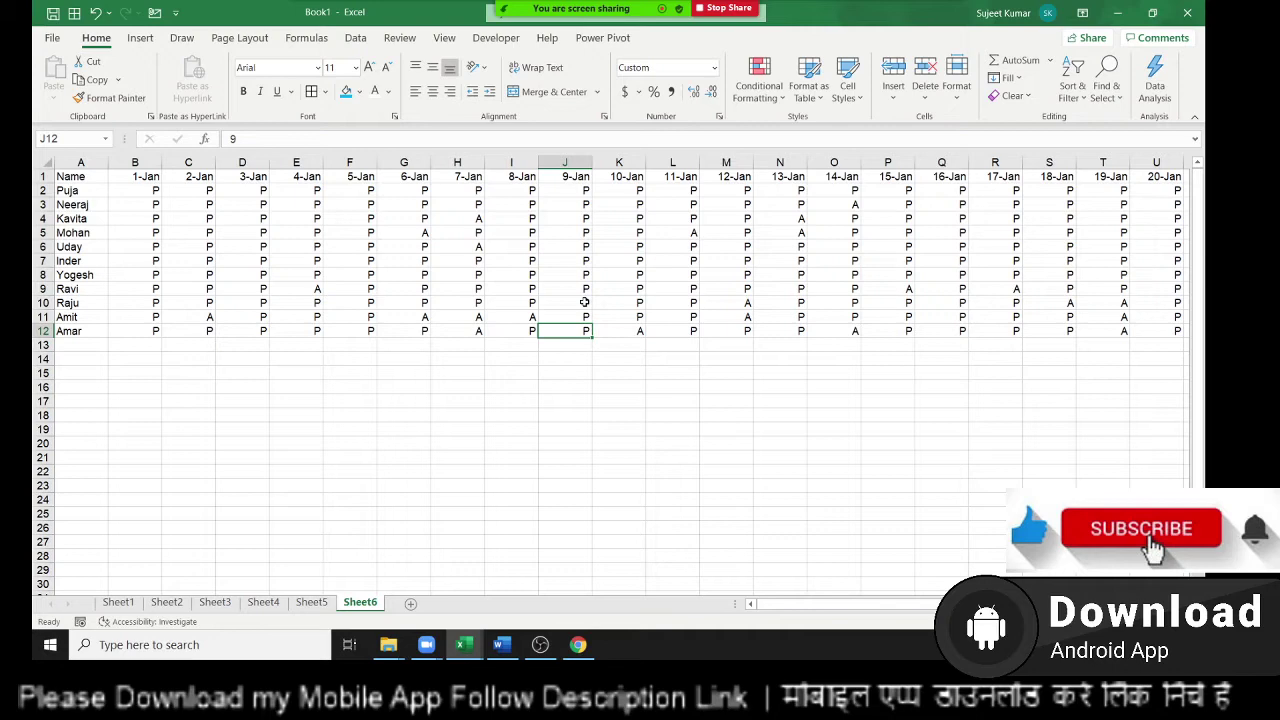
Step: Select the full attendance grid B2:AF12
key("ctrl+Up")
key("Left")
key("Left")
key("Left")
key("Left")
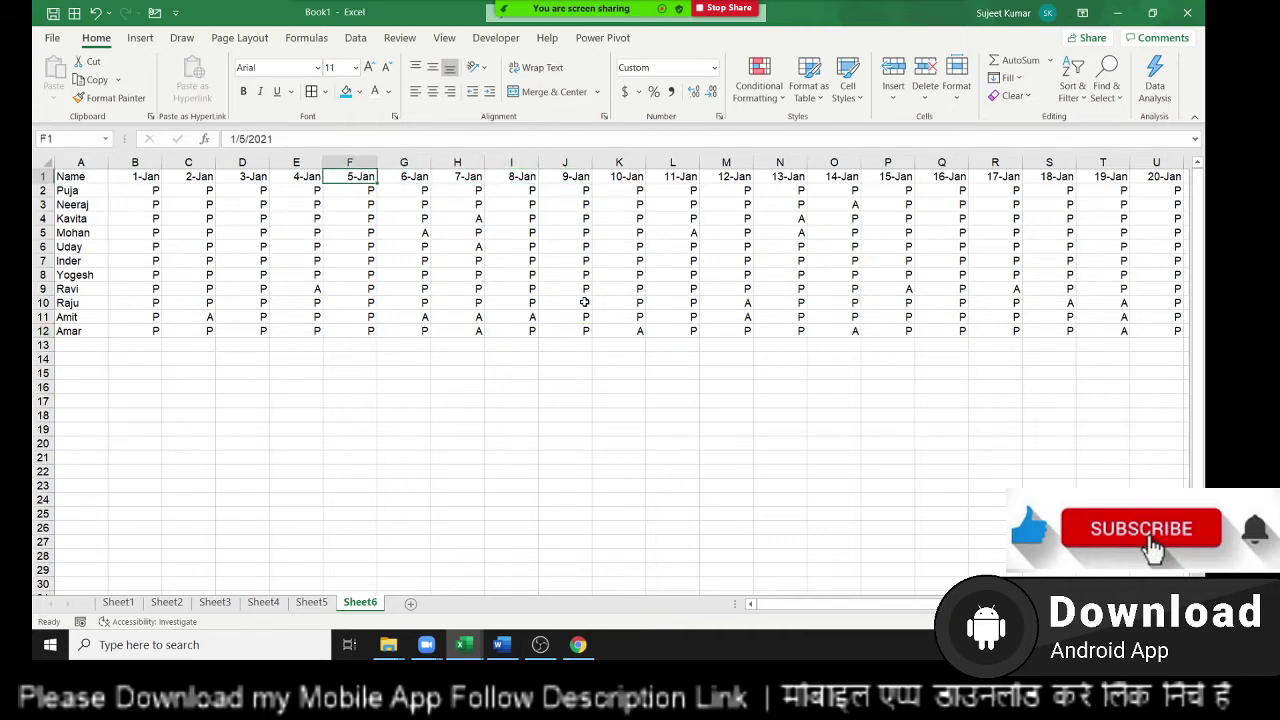
key("Left")
key("Left")
key("Left")
key("Left")
key("Down")
key("ctrl+shift+Right")
key("ctrl+shift+Down")
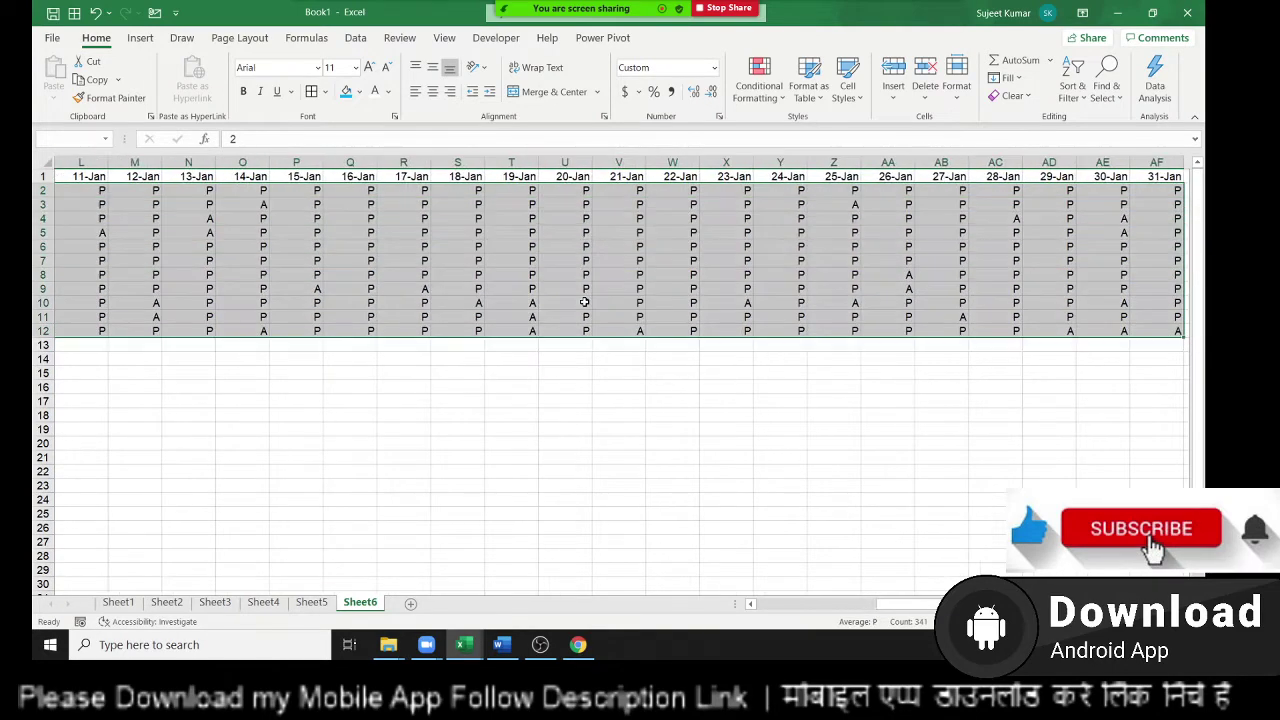
Step: View the grid's custom "P";;"A" format, then bring up Chrome's support page on customizing number formats
left_click(780, 97)
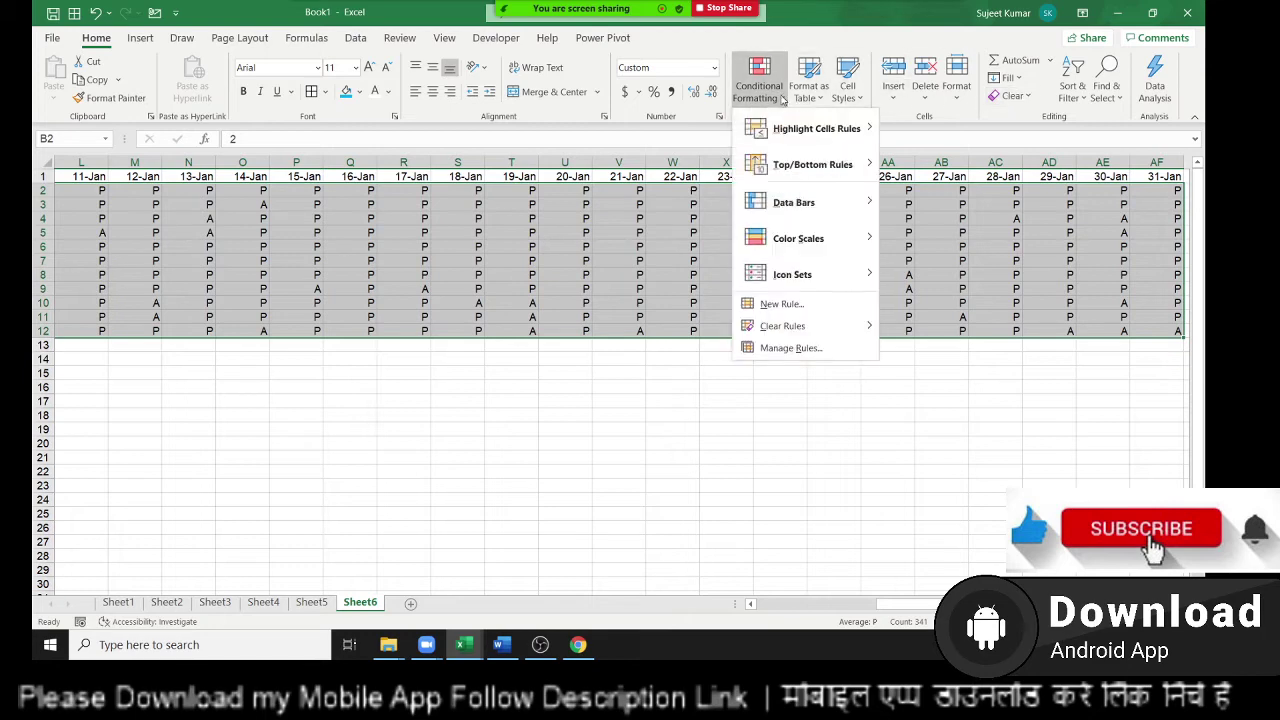
mouse_move(836, 145)
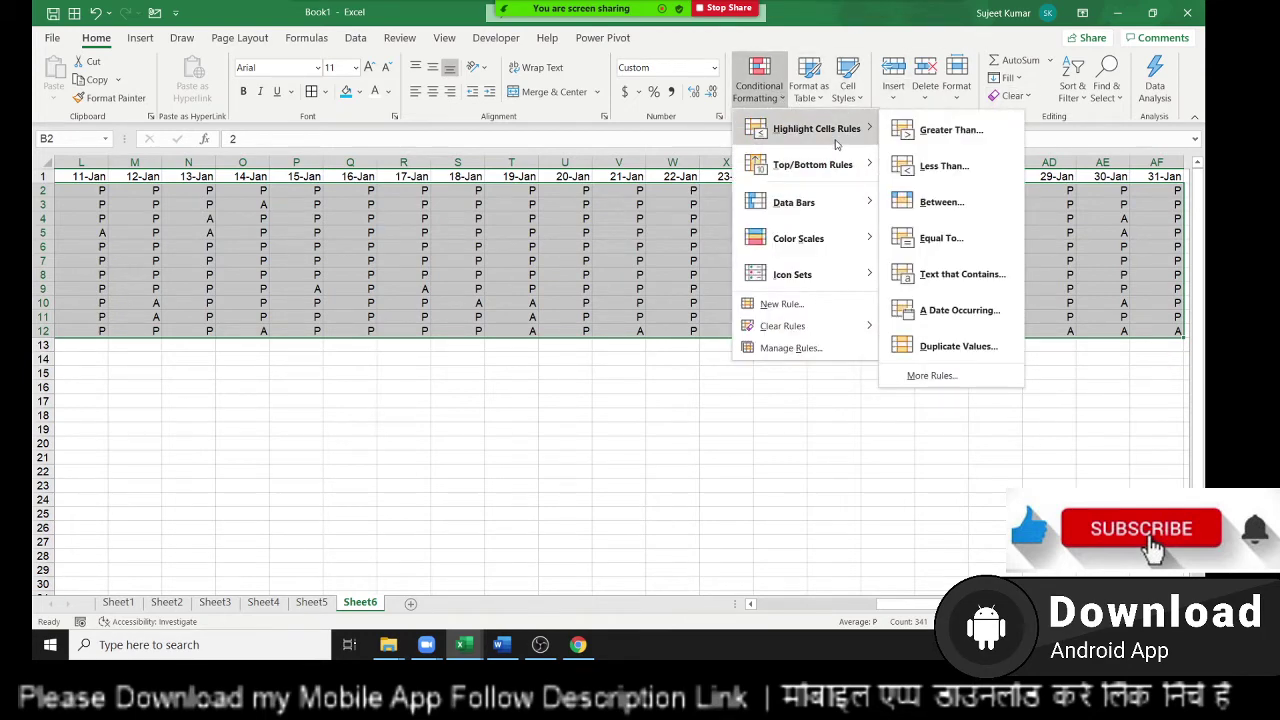
left_click(719, 117)
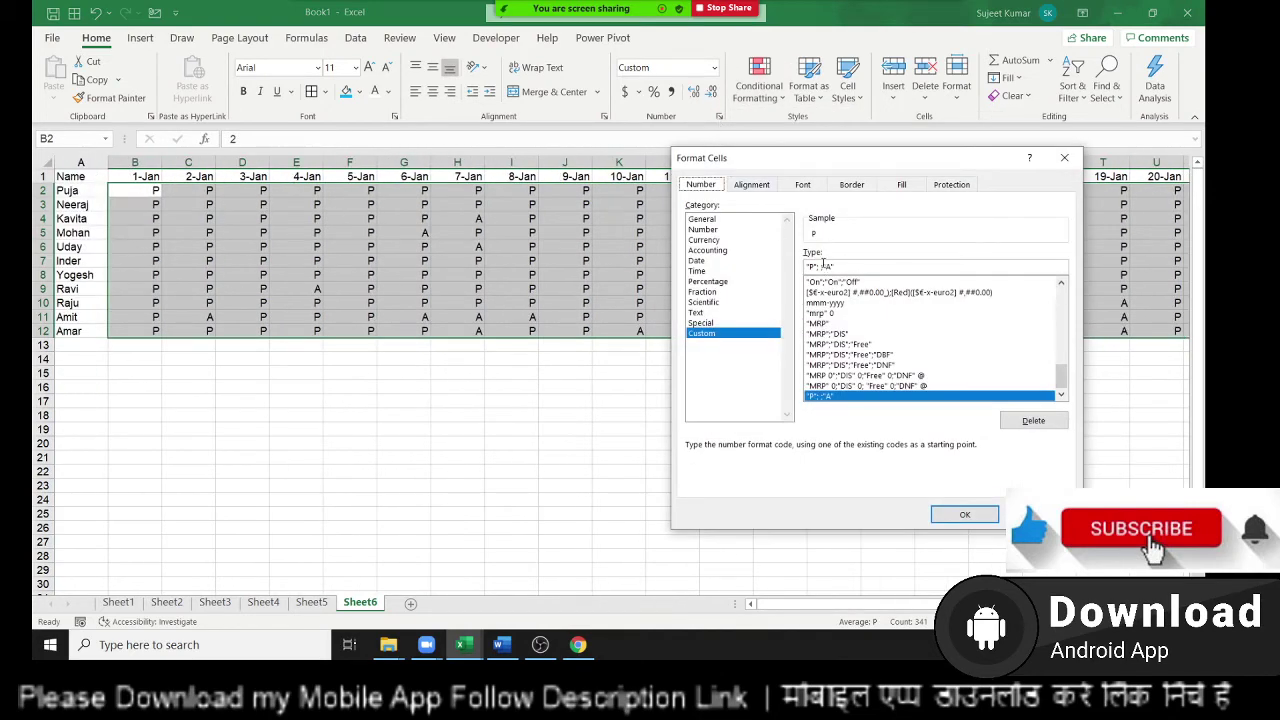
left_click(578, 644)
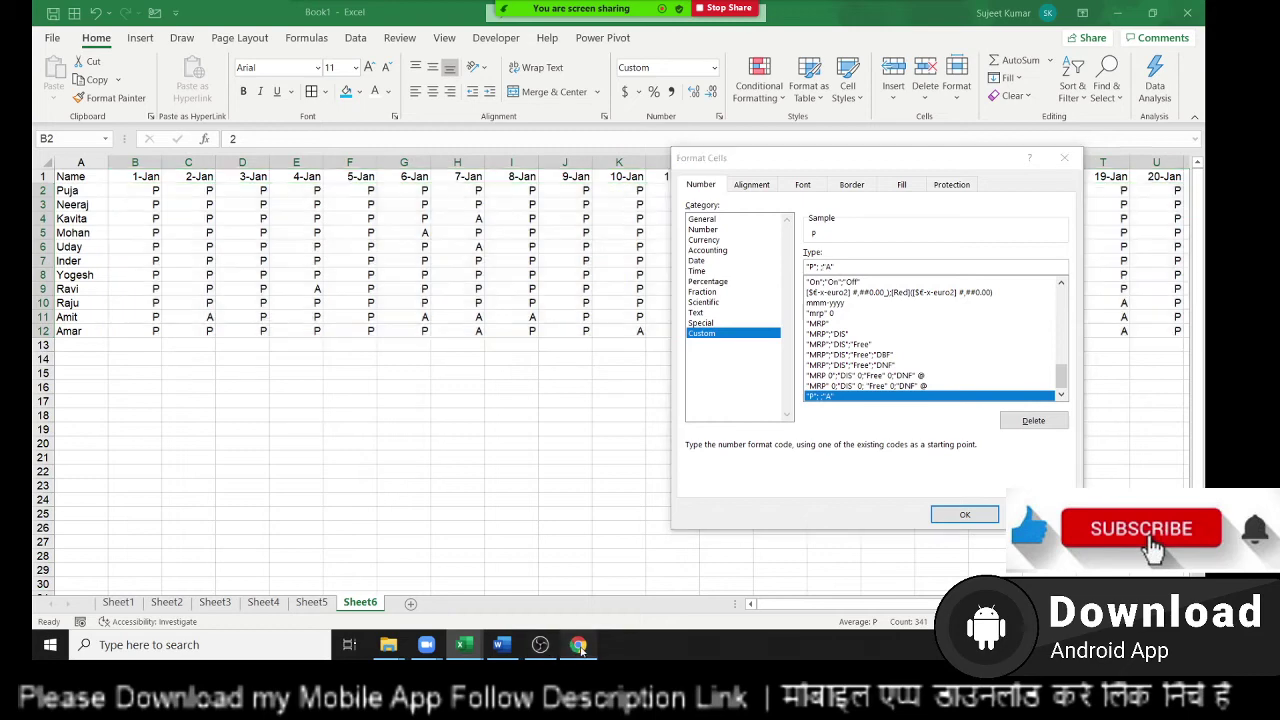
left_click(281, 427)
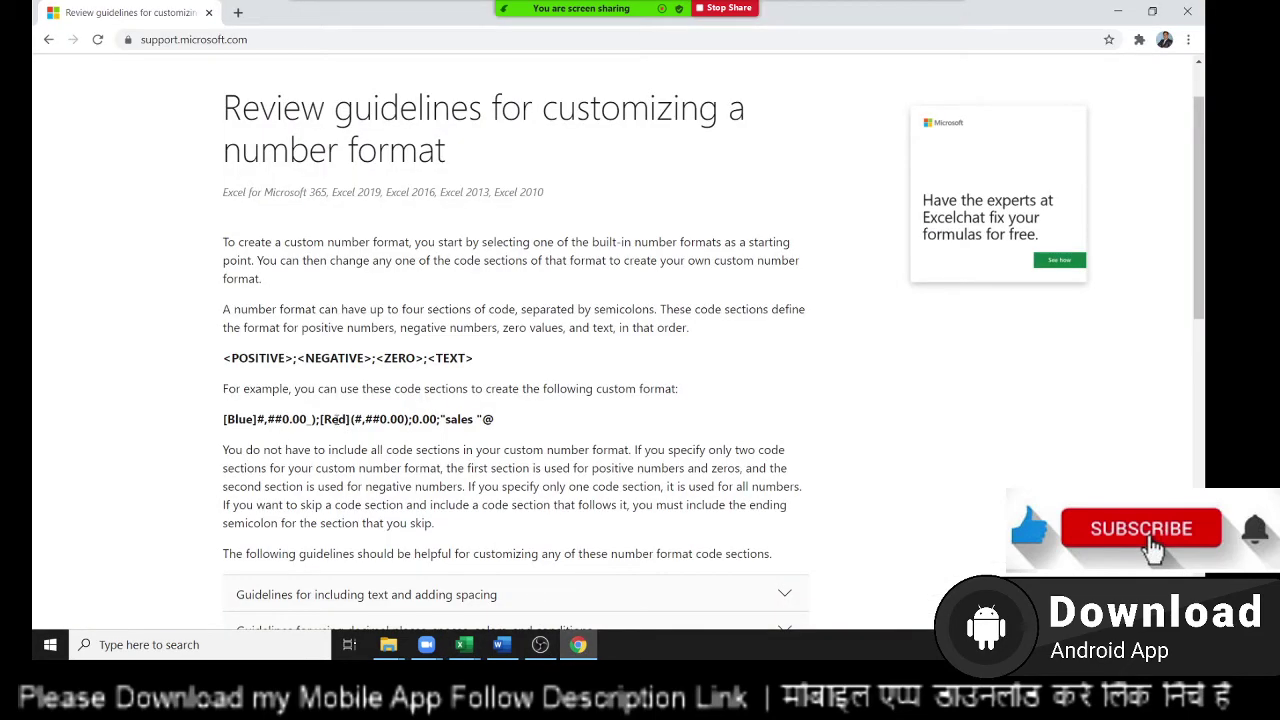
Step: Highlight the [Red] colour code in the support page's example custom number format
double_click(336, 419)
scroll(287, 377, "down", 1)
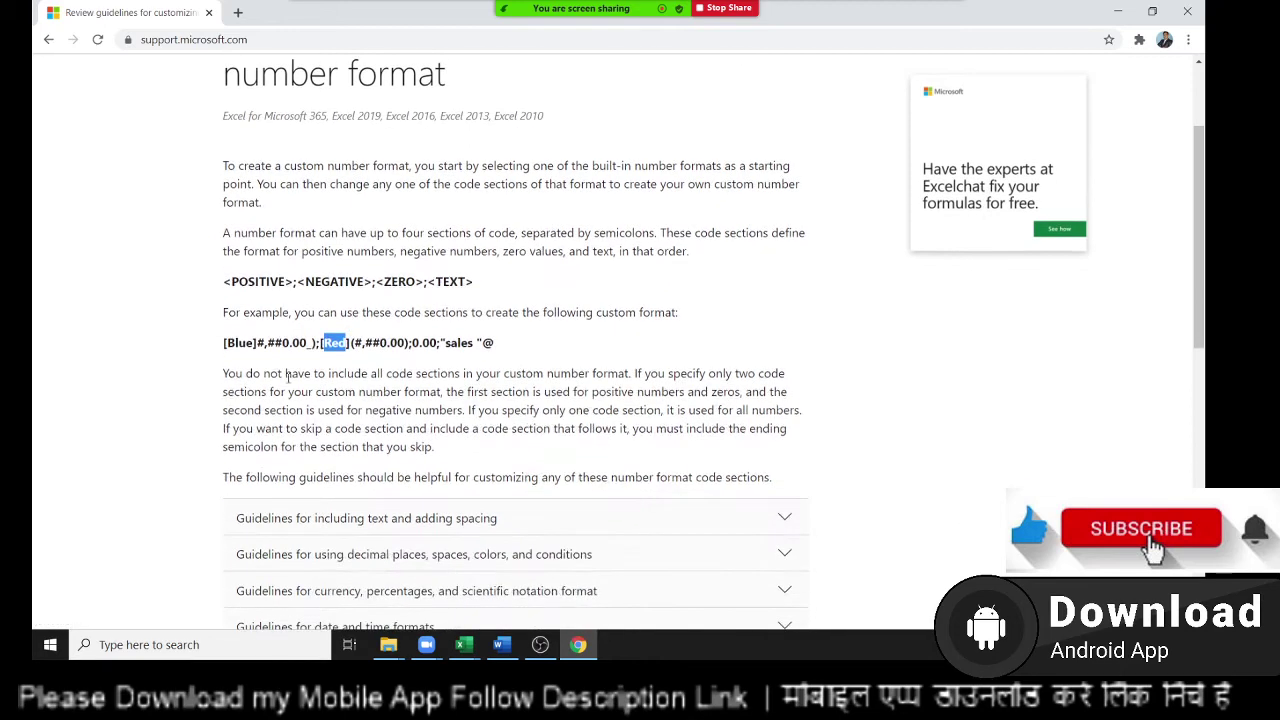
left_click_drag(497, 343, 210, 352)
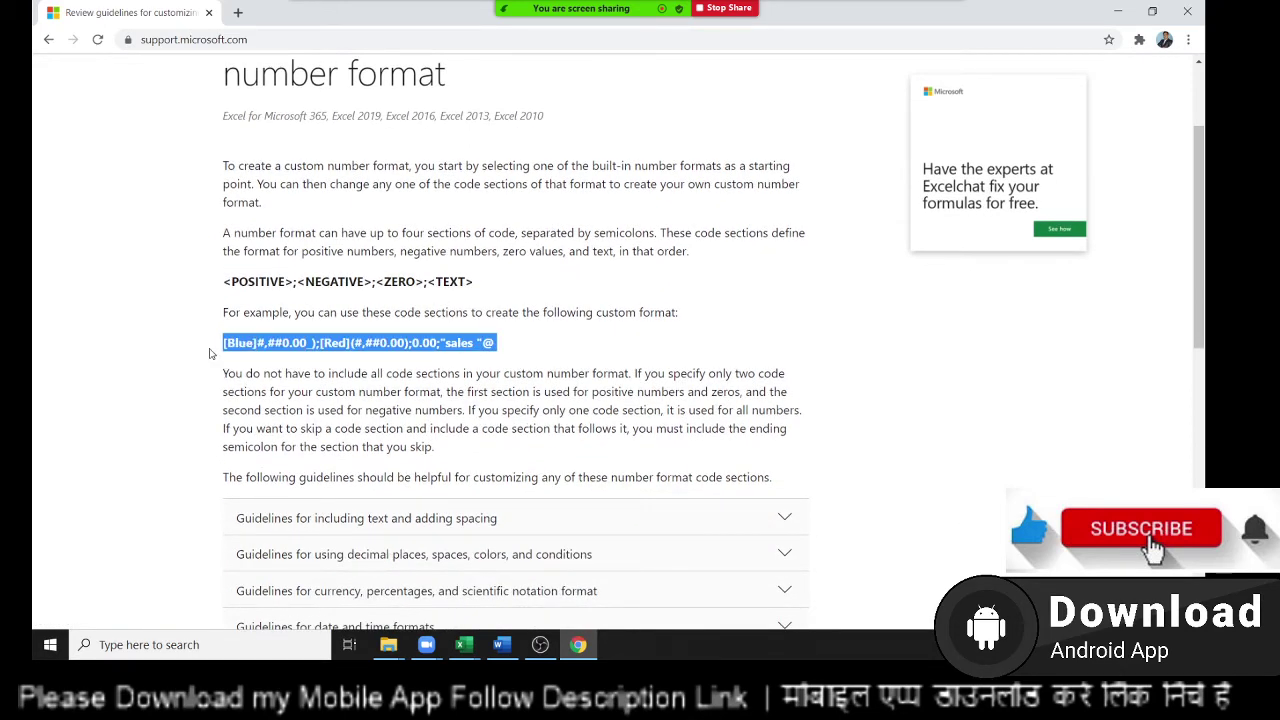
key("alt+Tab")
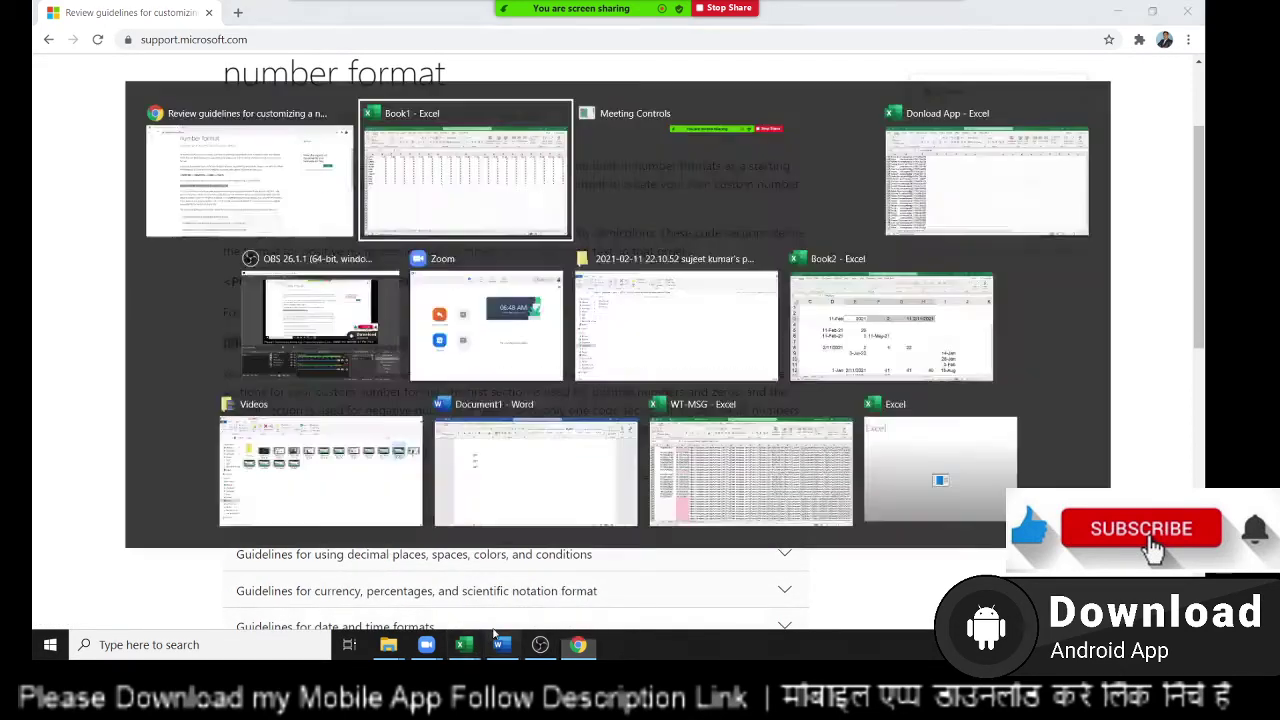
key("alt+Tab")
left_click(370, 362)
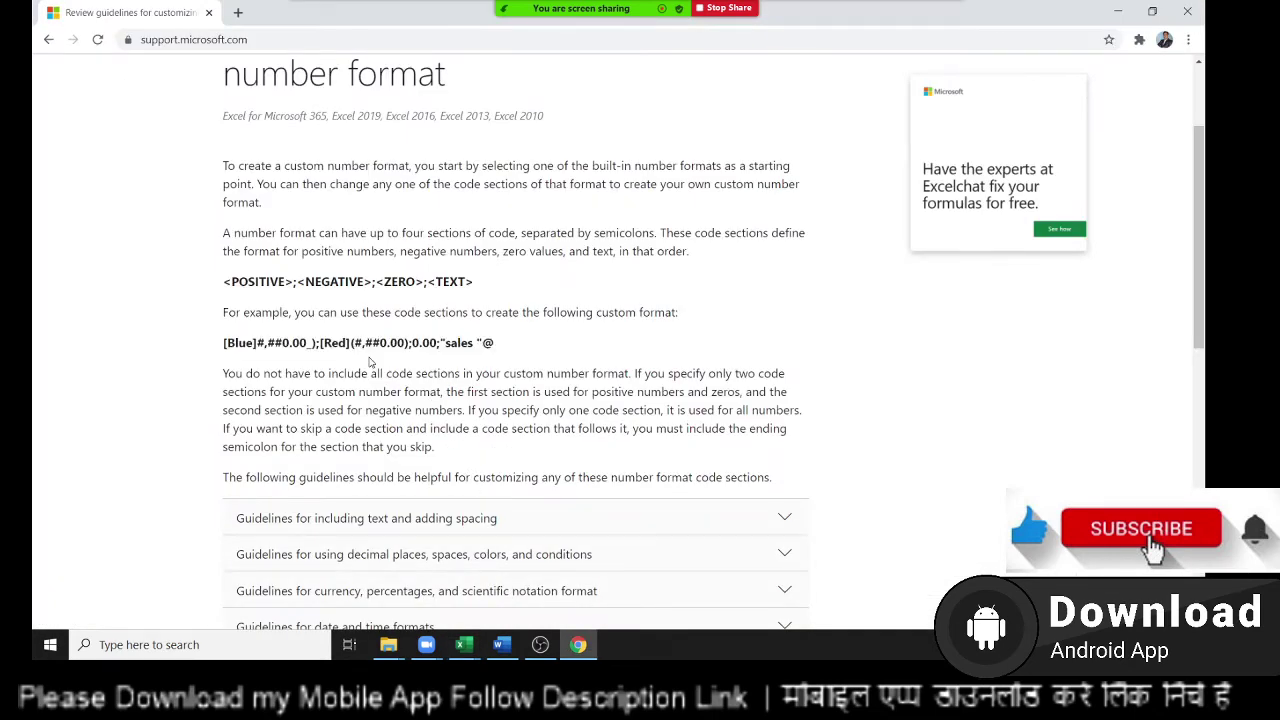
left_click_drag(322, 342, 352, 347)
left_click(338, 357)
left_click_drag(320, 342, 351, 343)
Step: Change the attendance grid's custom format to "P";;[RED]"A" so absences show in red
key("alt+Tab")
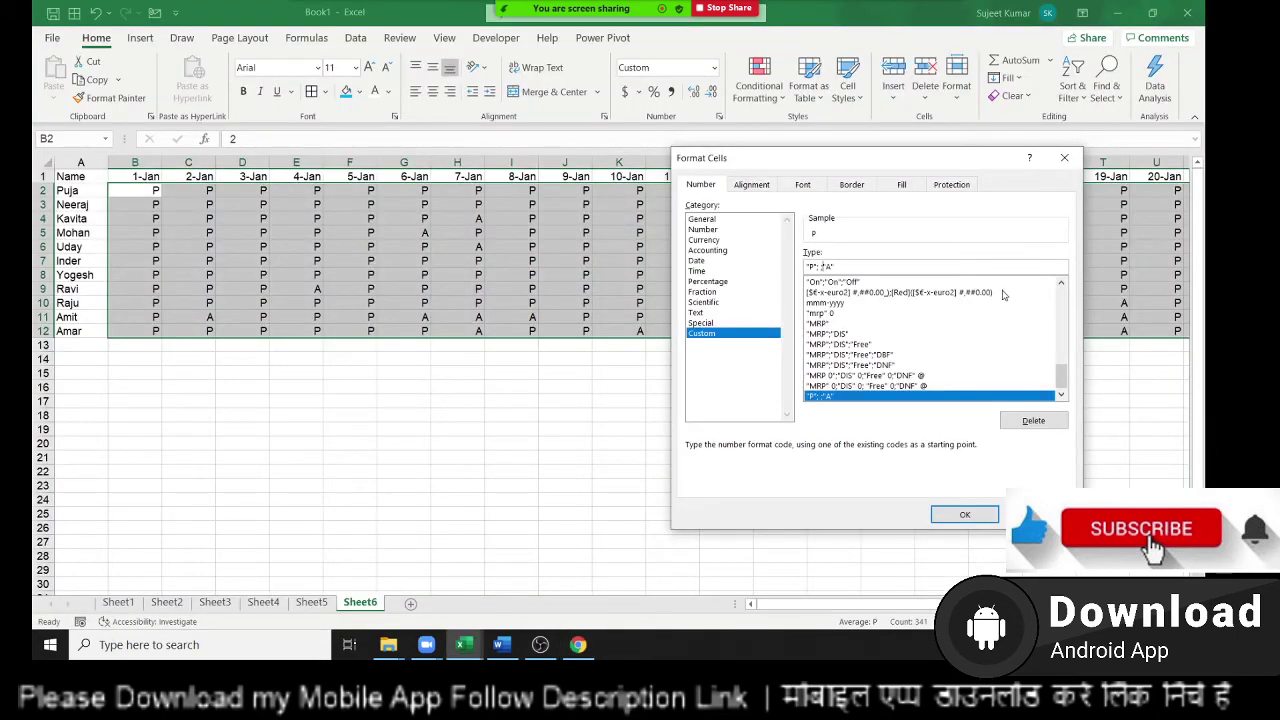
key("Return")
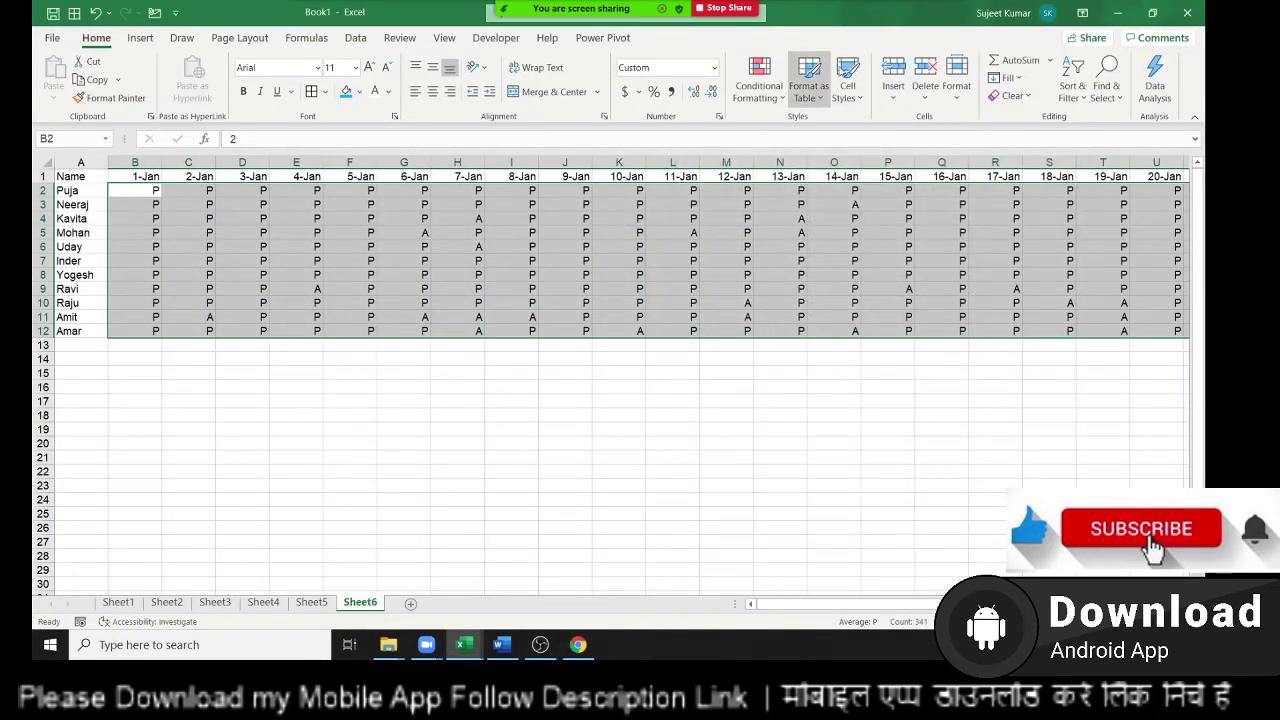
right_click(726, 234)
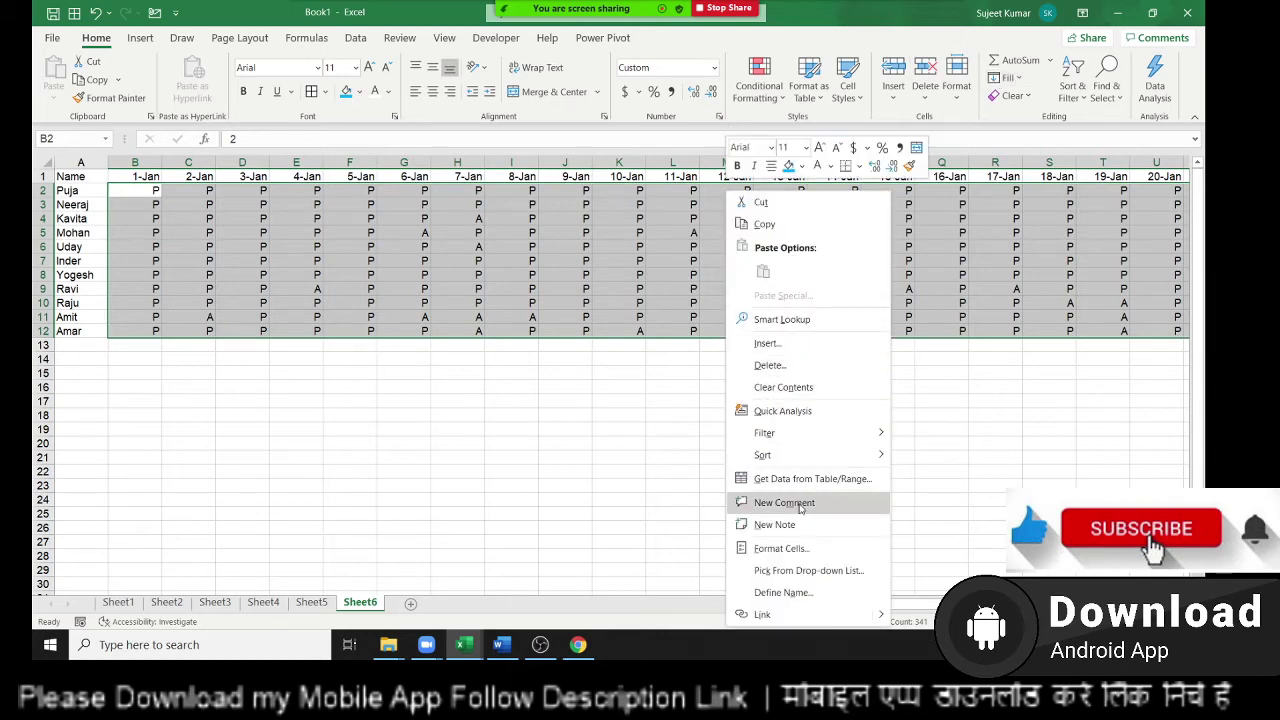
left_click(780, 549)
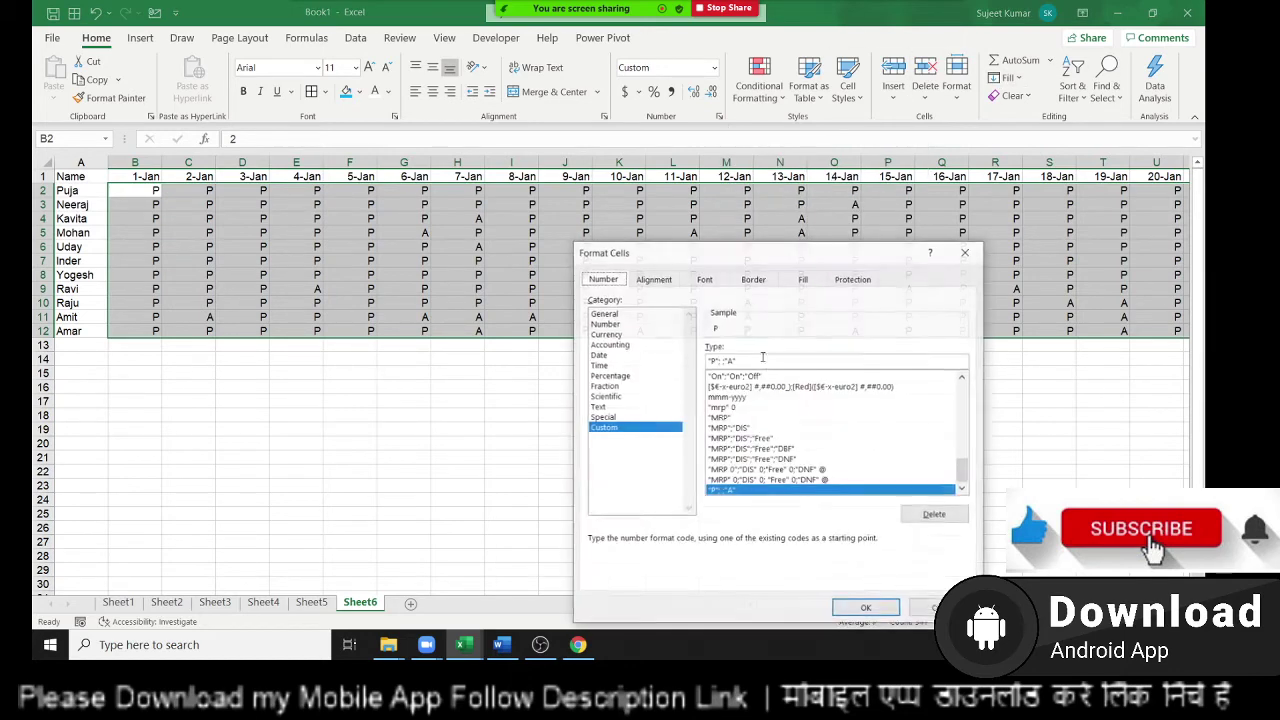
left_click(727, 361)
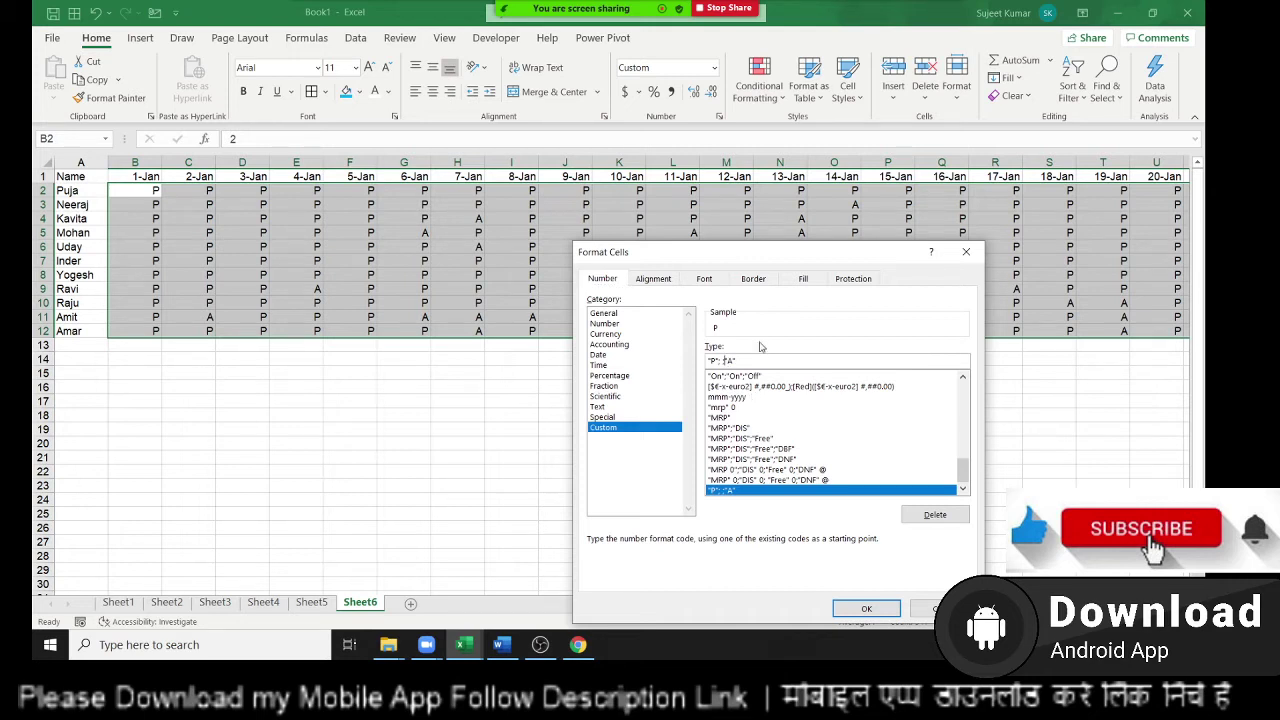
type(";[")
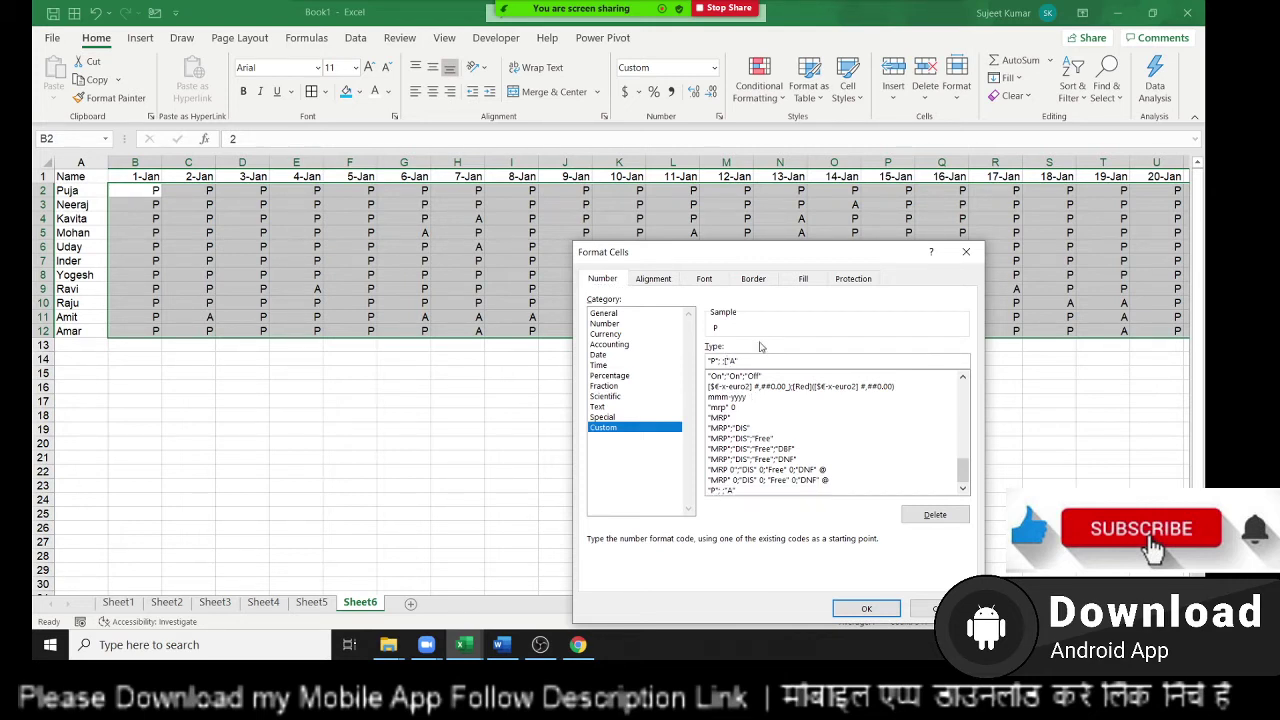
type("RED")
type("]")
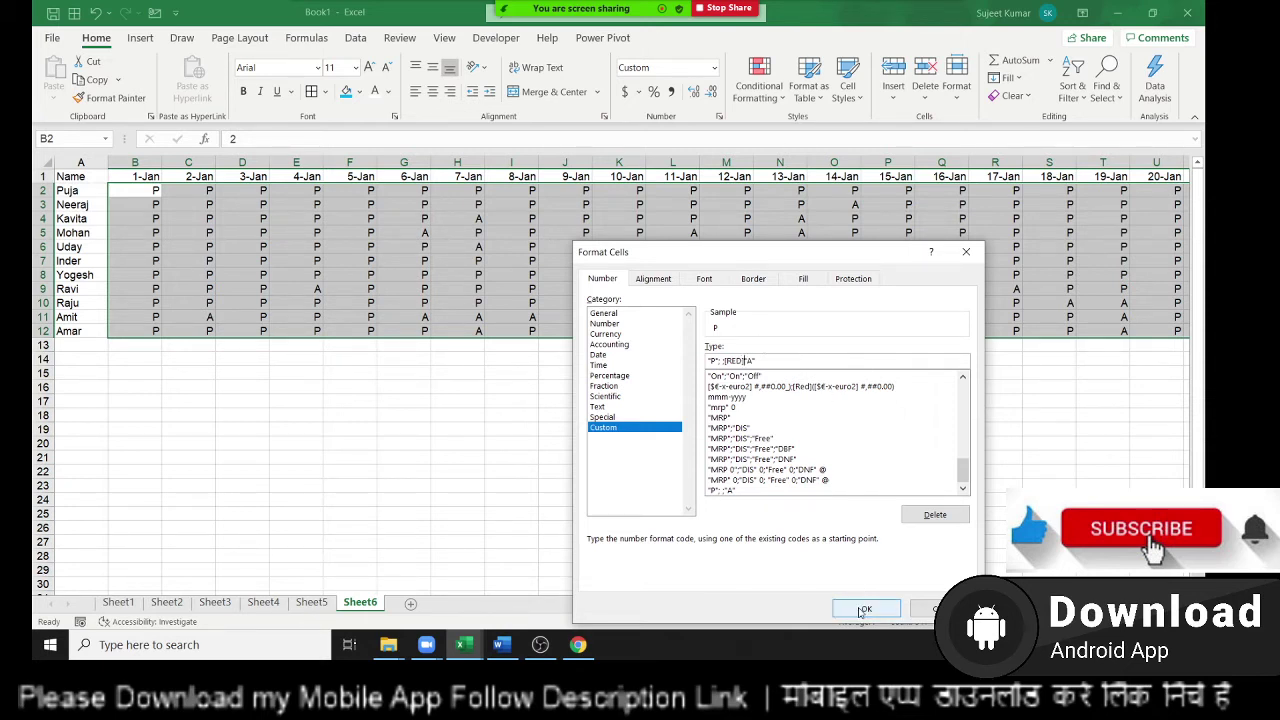
left_click(862, 610)
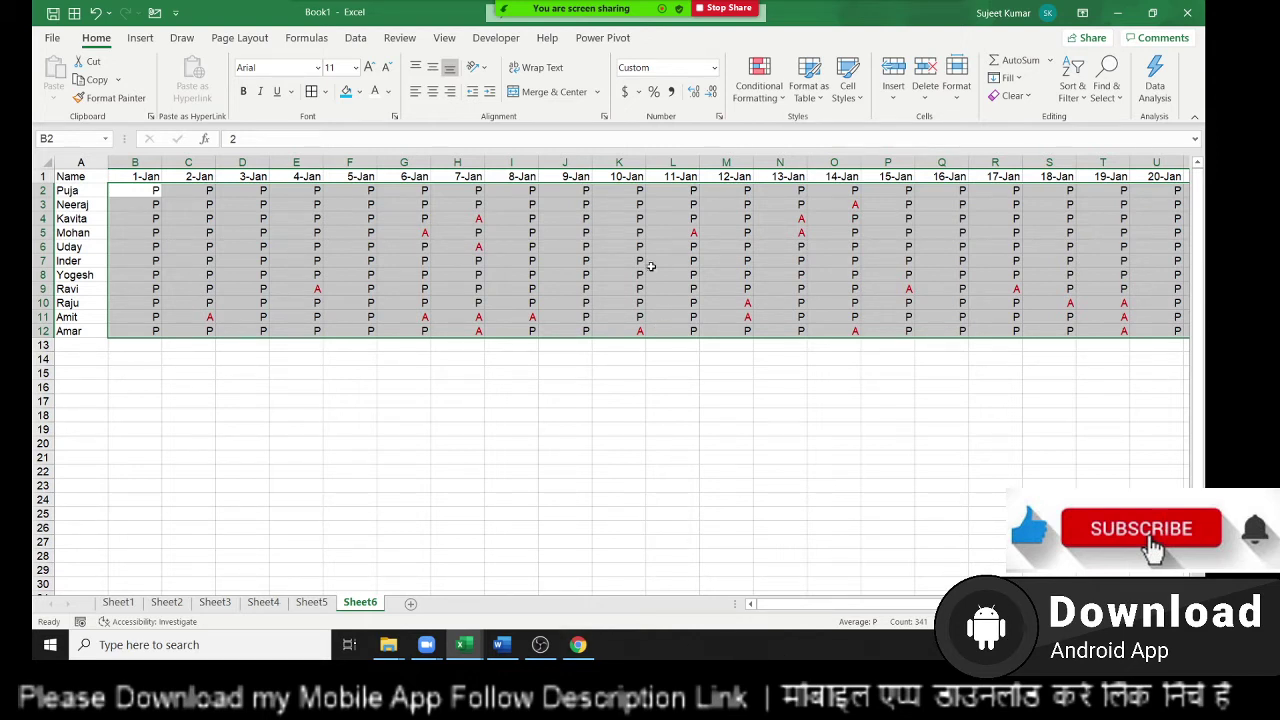
Step: Check the red A entries and cell J10's underlying value, then return to the help page
left_click(466, 244)
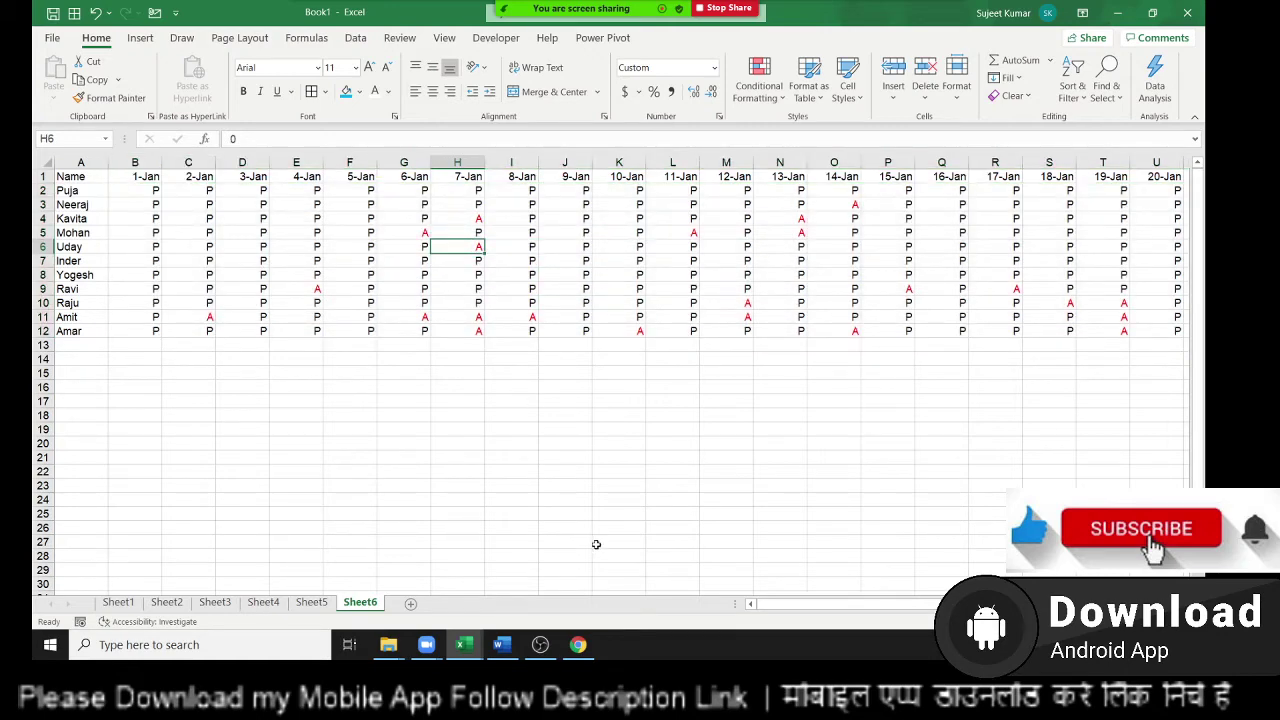
left_click(608, 331)
left_click(588, 301)
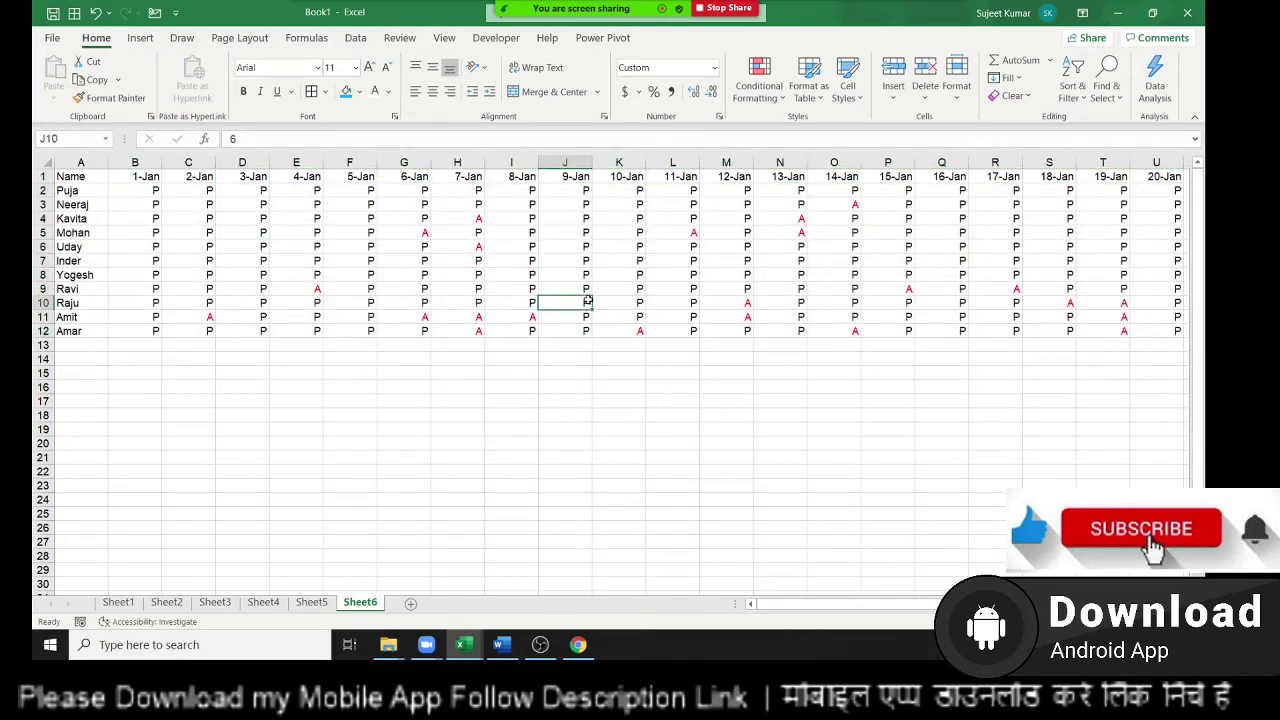
left_click(578, 644)
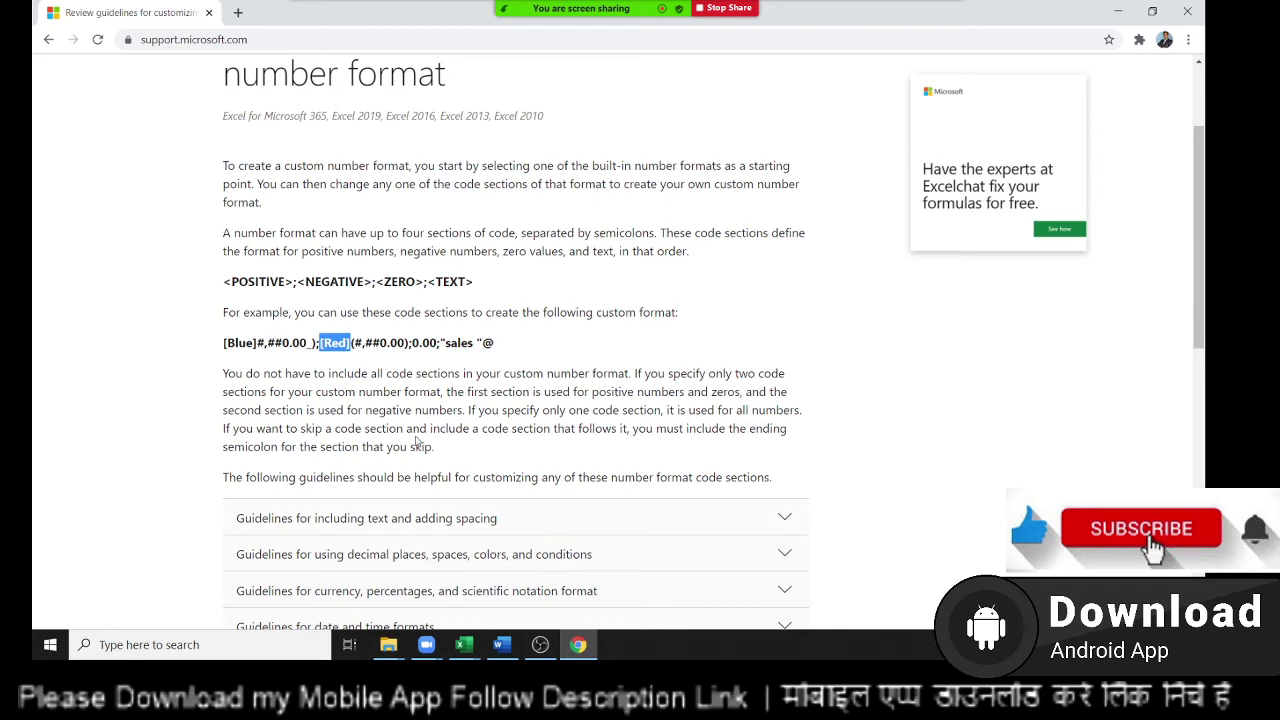
Step: Find and select the 'Include a section for text entry' paragraph, then return to Excel
scroll(418, 443, "down", 2)
left_click(783, 368)
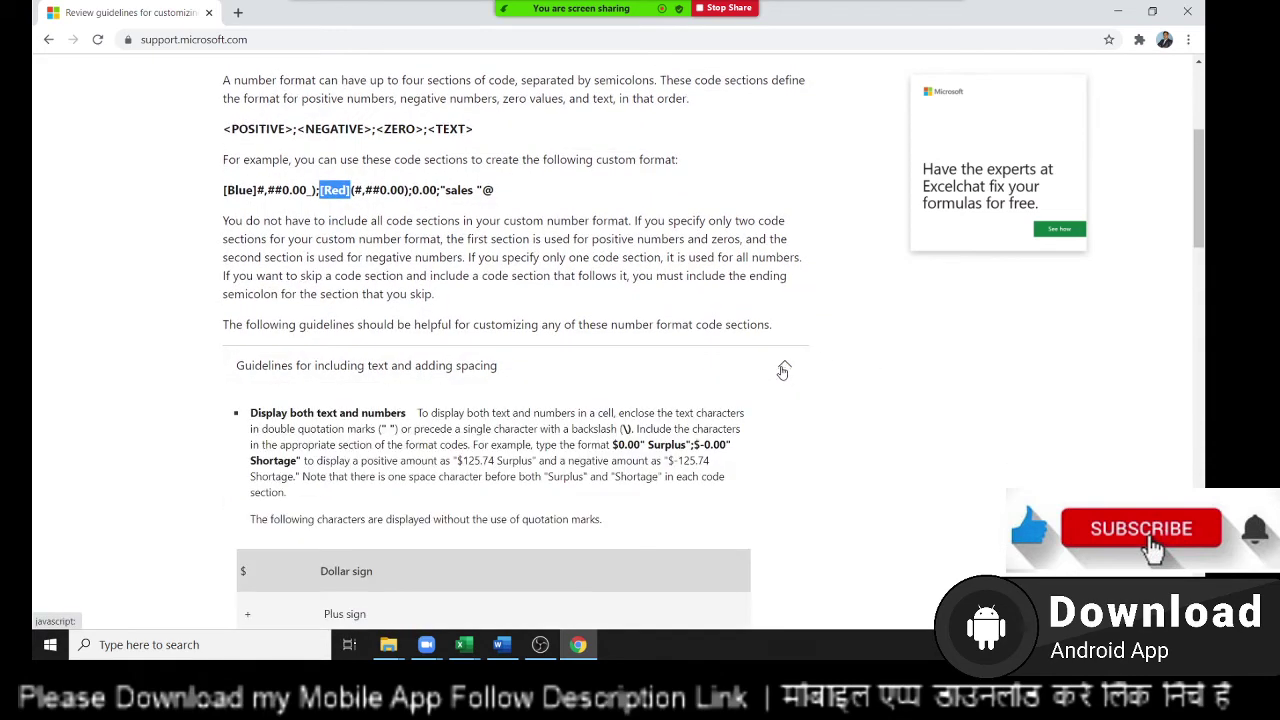
scroll(783, 370, "down", 3)
scroll(277, 351, "down", 1)
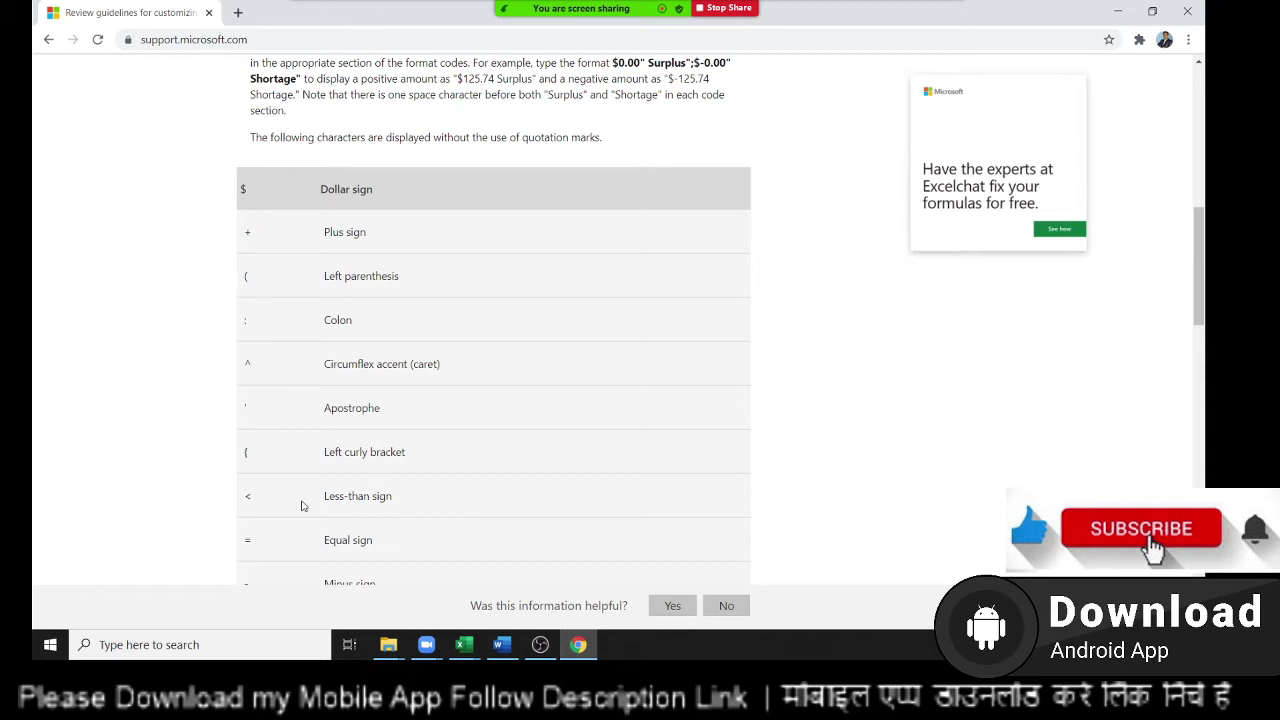
scroll(305, 510, "down", 1)
scroll(309, 520, "down", 2)
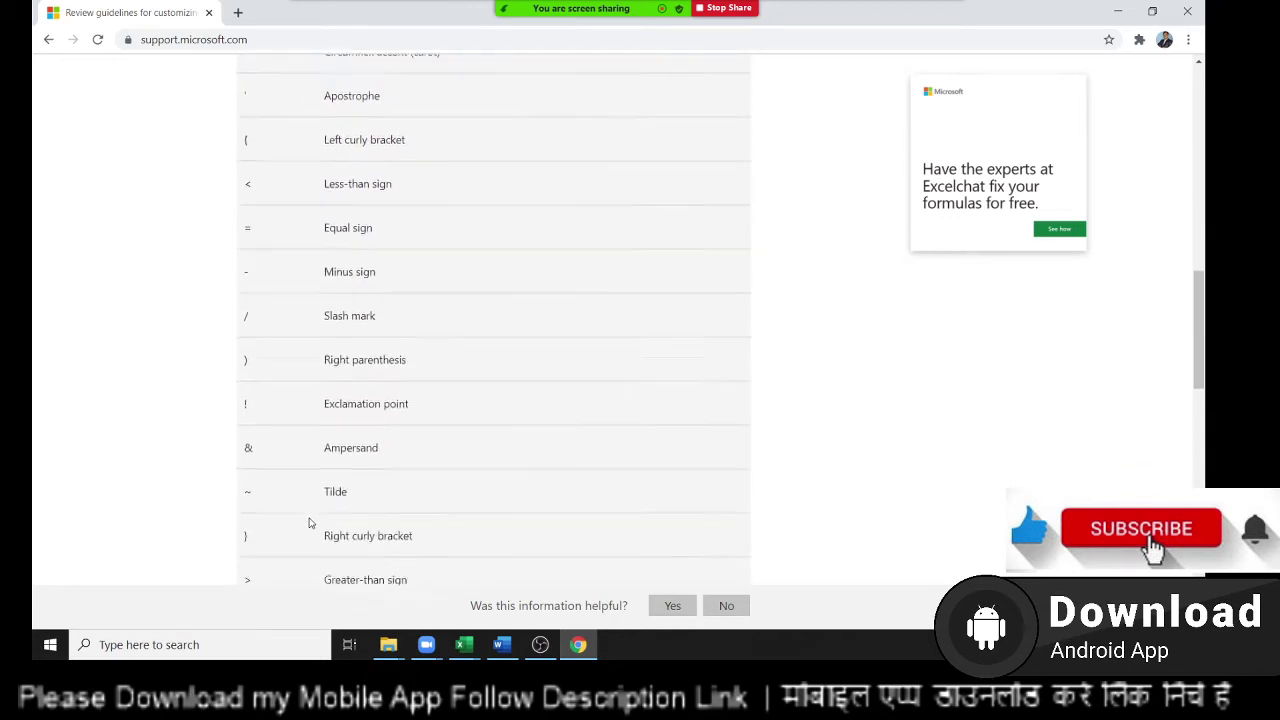
scroll(309, 520, "down", 1)
scroll(310, 523, "down", 2)
scroll(310, 522, "down", 1)
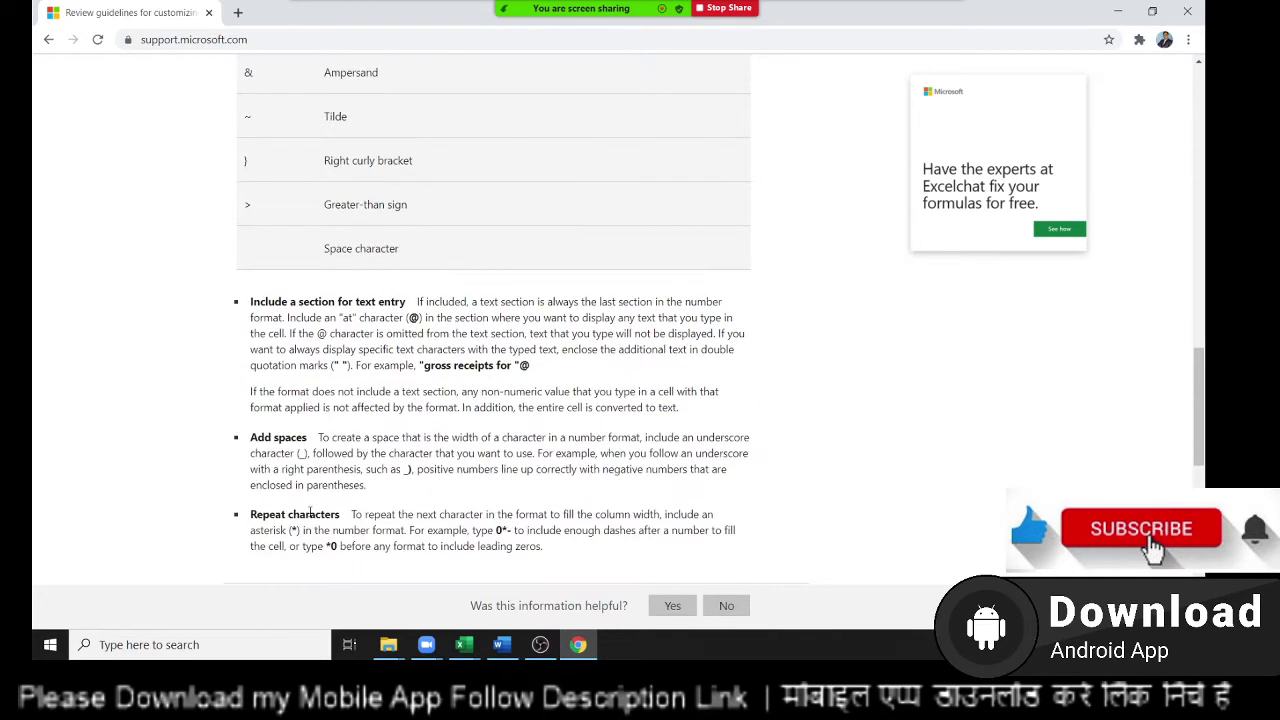
triple_click(526, 368)
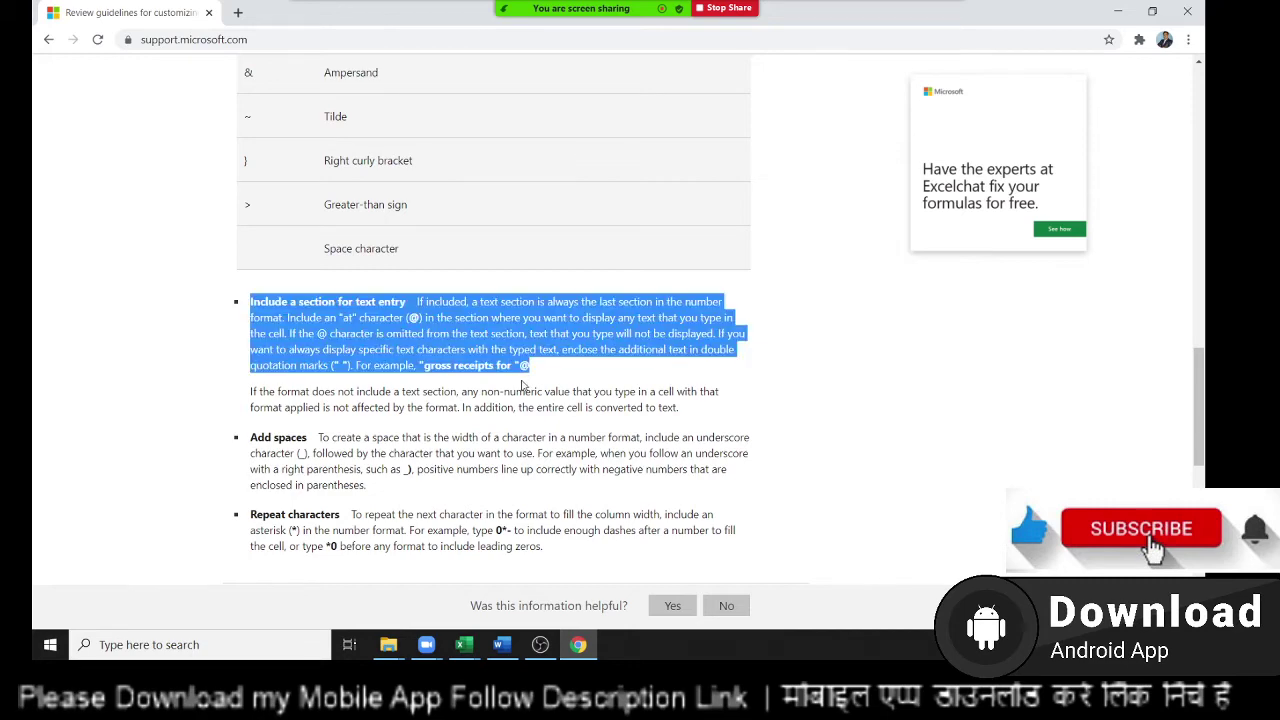
key("alt+Tab")
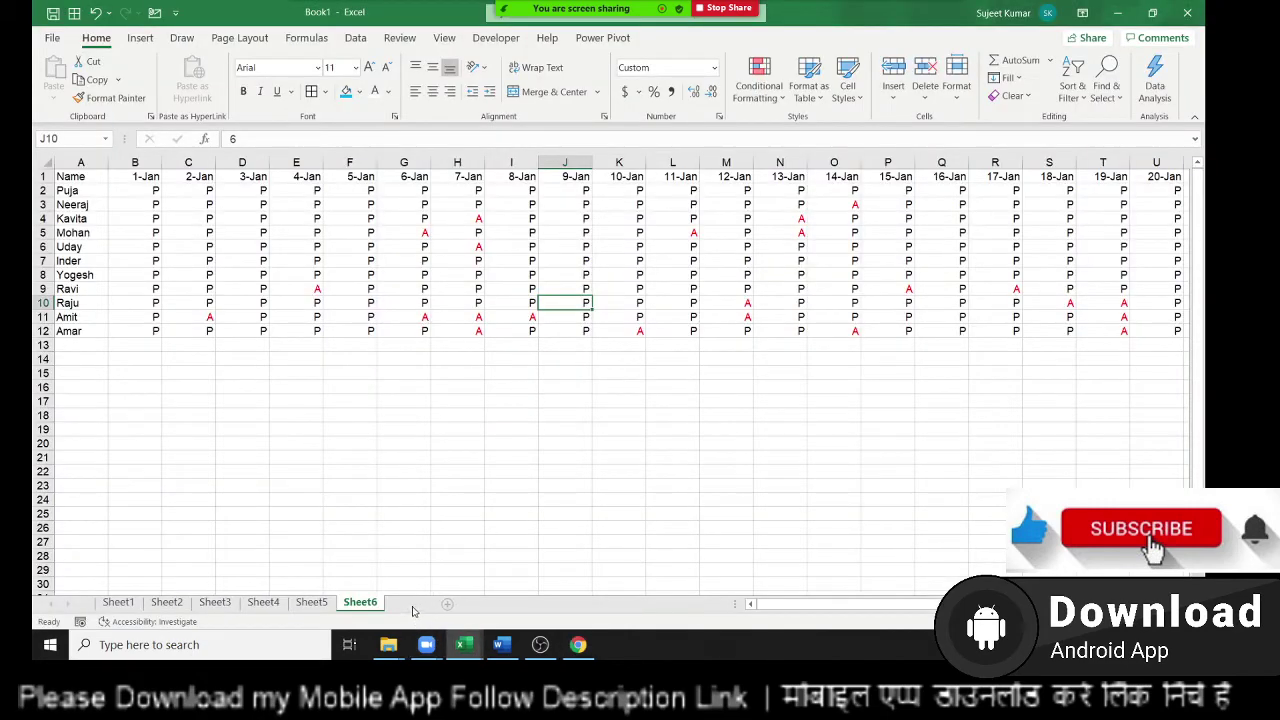
Step: Insert a new Sheet7 with the heading Company in A1 and select the cells below it
key("shift+F11")
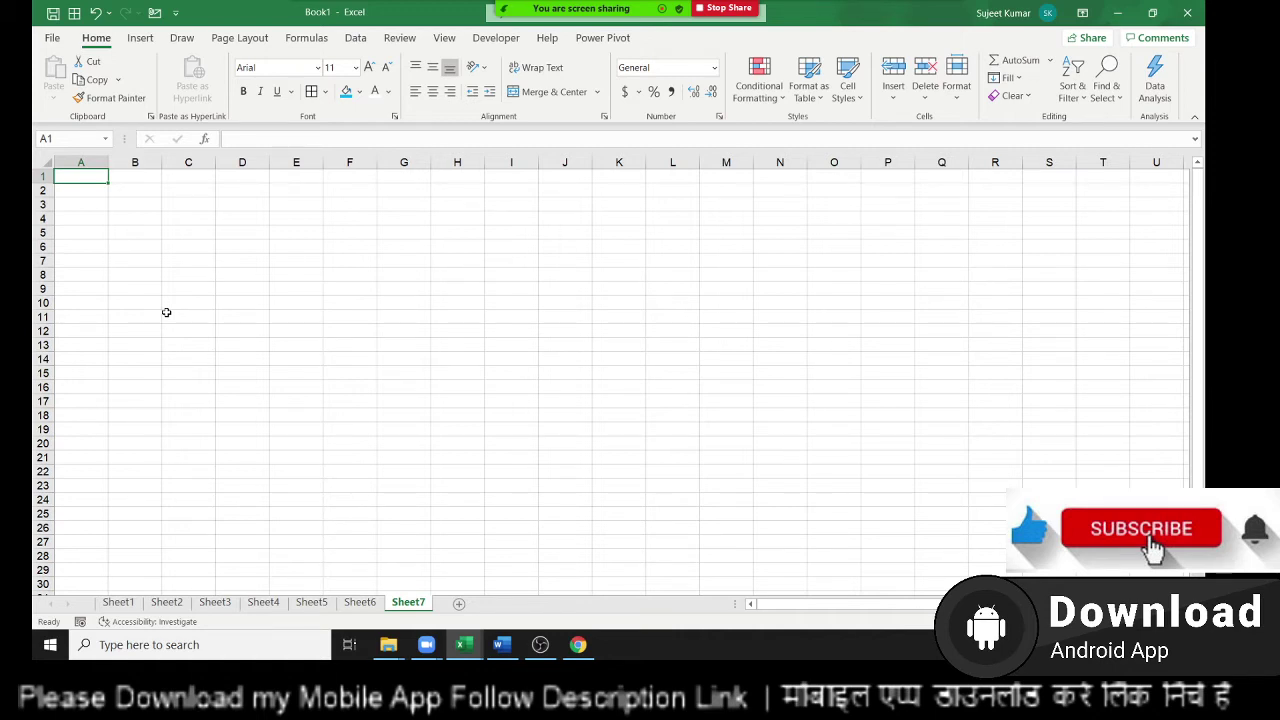
type("Com")
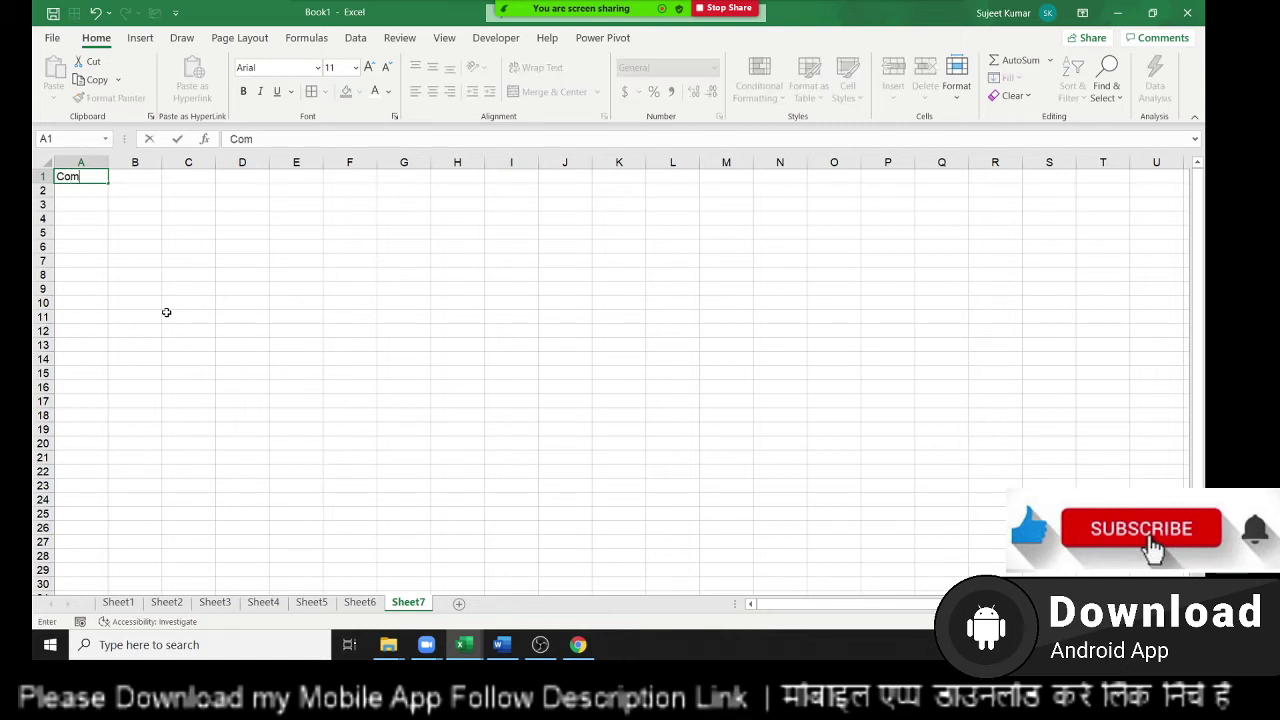
type("p")
type("any")
key("Return")
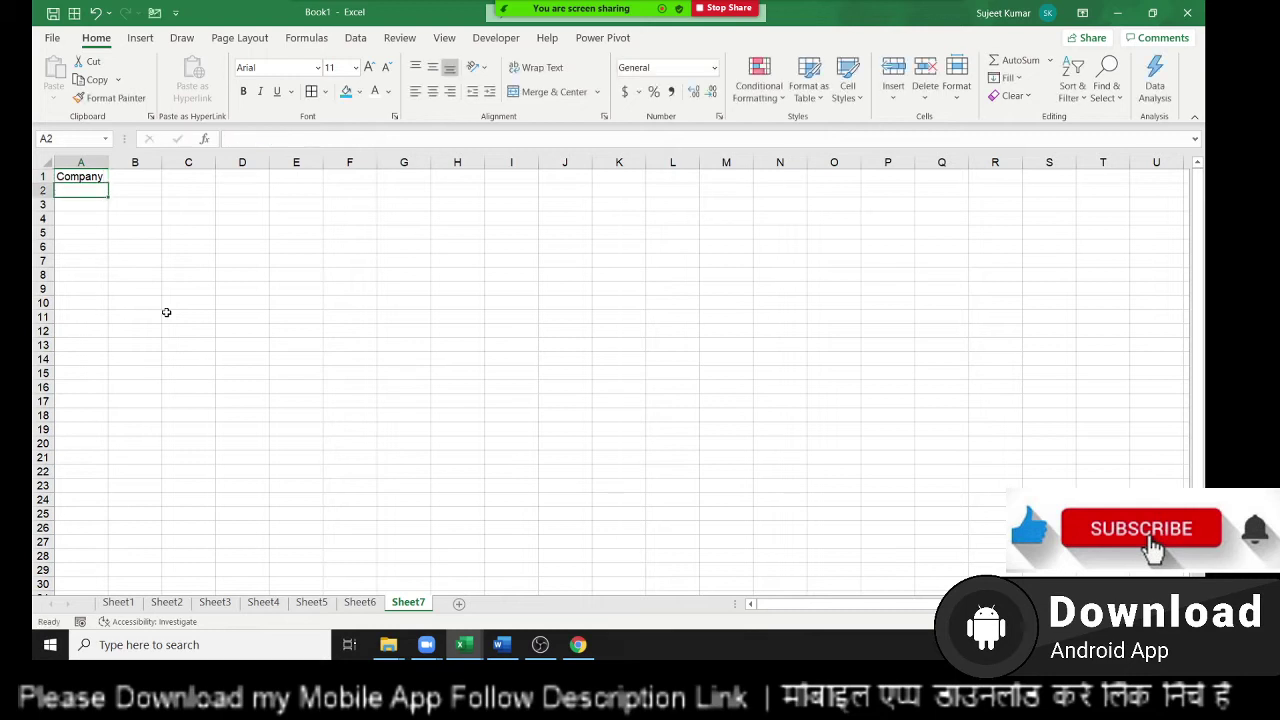
type("M/")
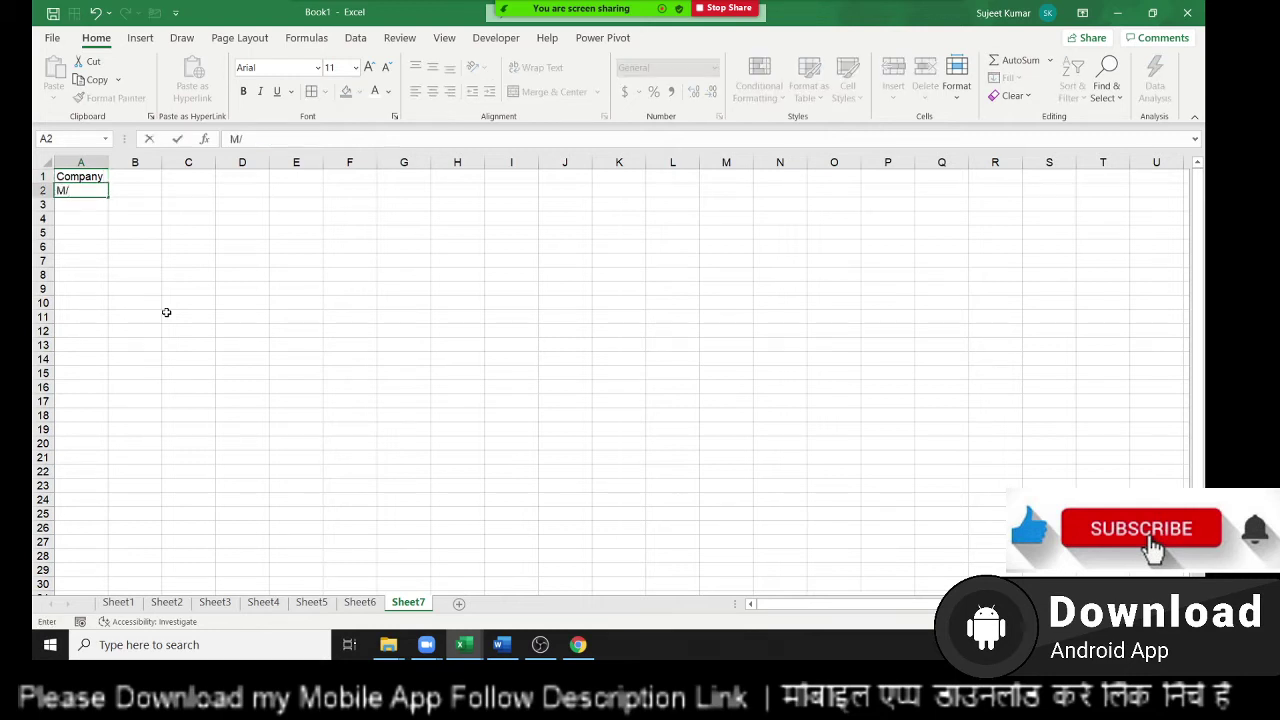
type("S IPT")
key("Escape")
key("shift+Down")
key("shift+Down")
key("shift+Down")
key("shift+Down")
key("shift+Down")
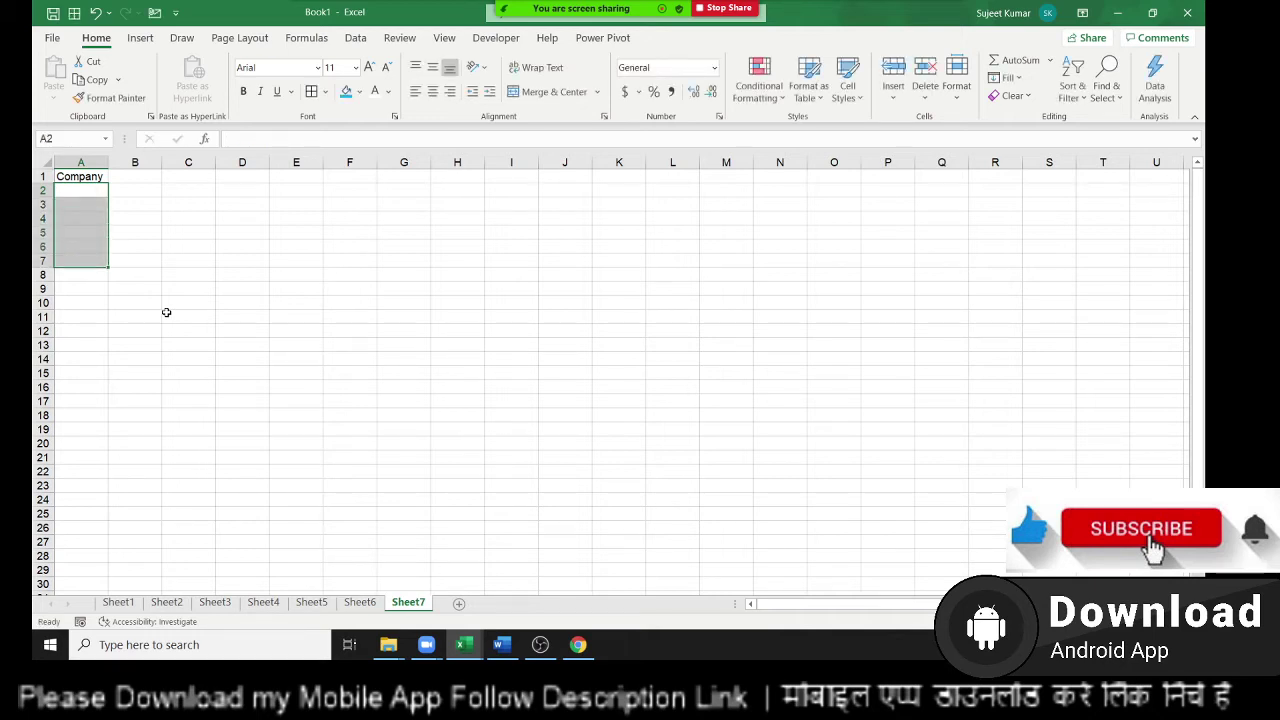
Step: Apply the custom format "M/S" @ to the cells under Company, then select A2
left_click(717, 118)
left_click(697, 336)
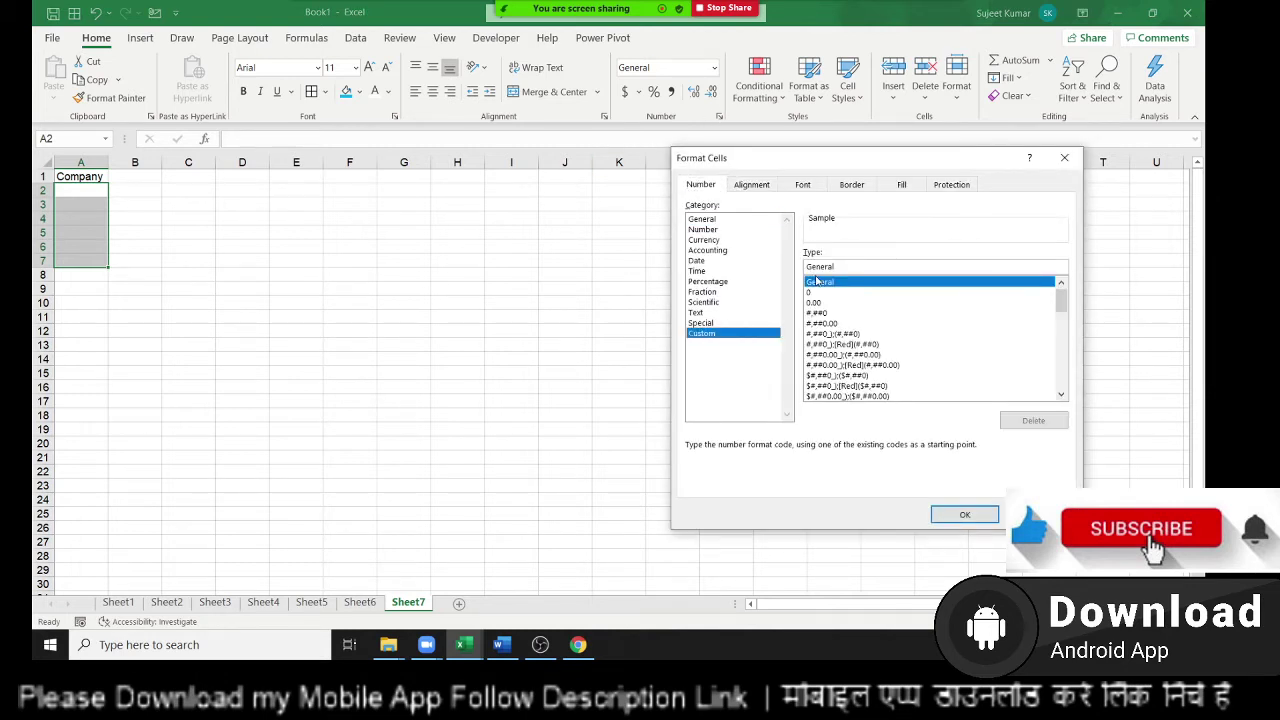
double_click(819, 267)
key("BackSpace")
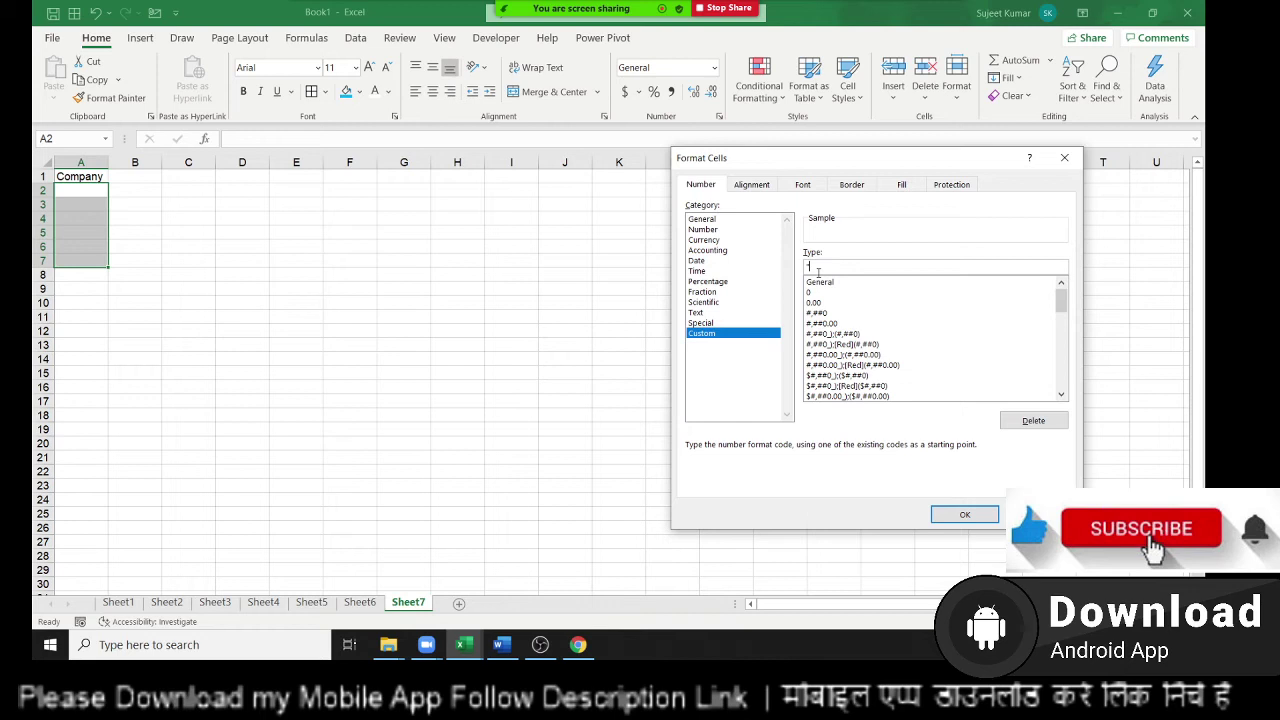
type("M/S\" ")
type("@")
left_click(965, 515)
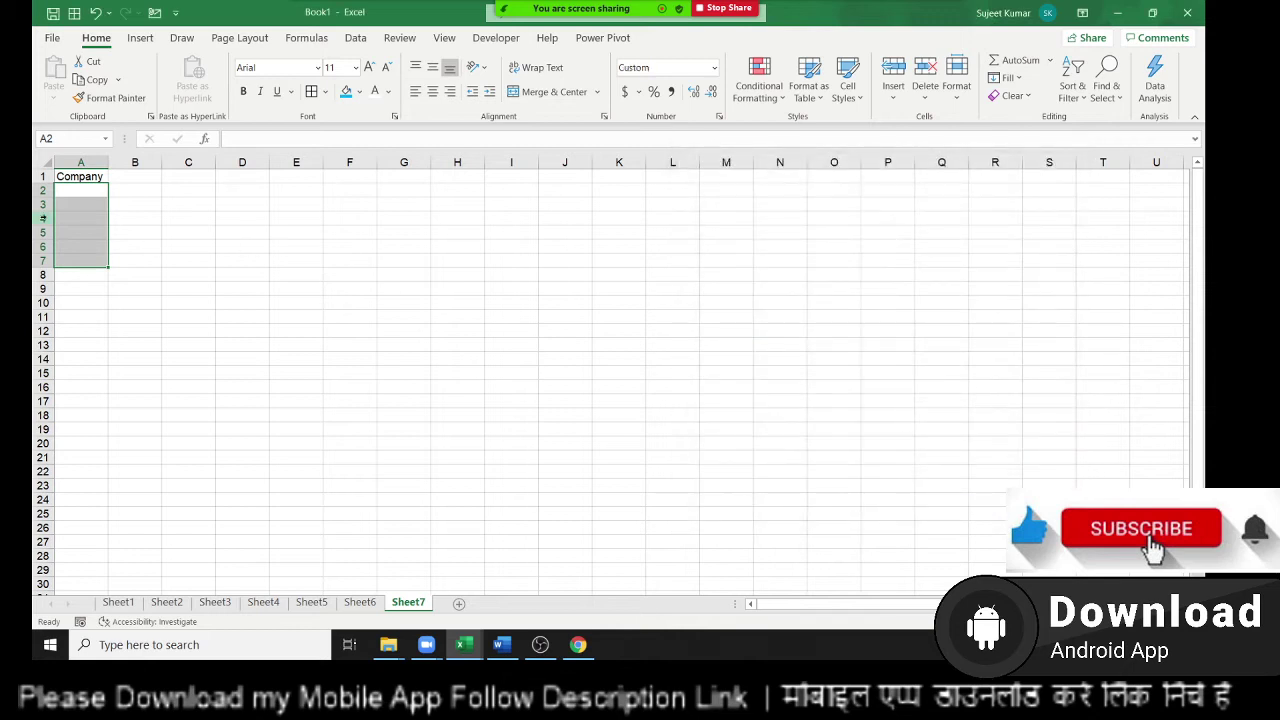
key("shift+Up")
key("shift+Up")
left_click(74, 191)
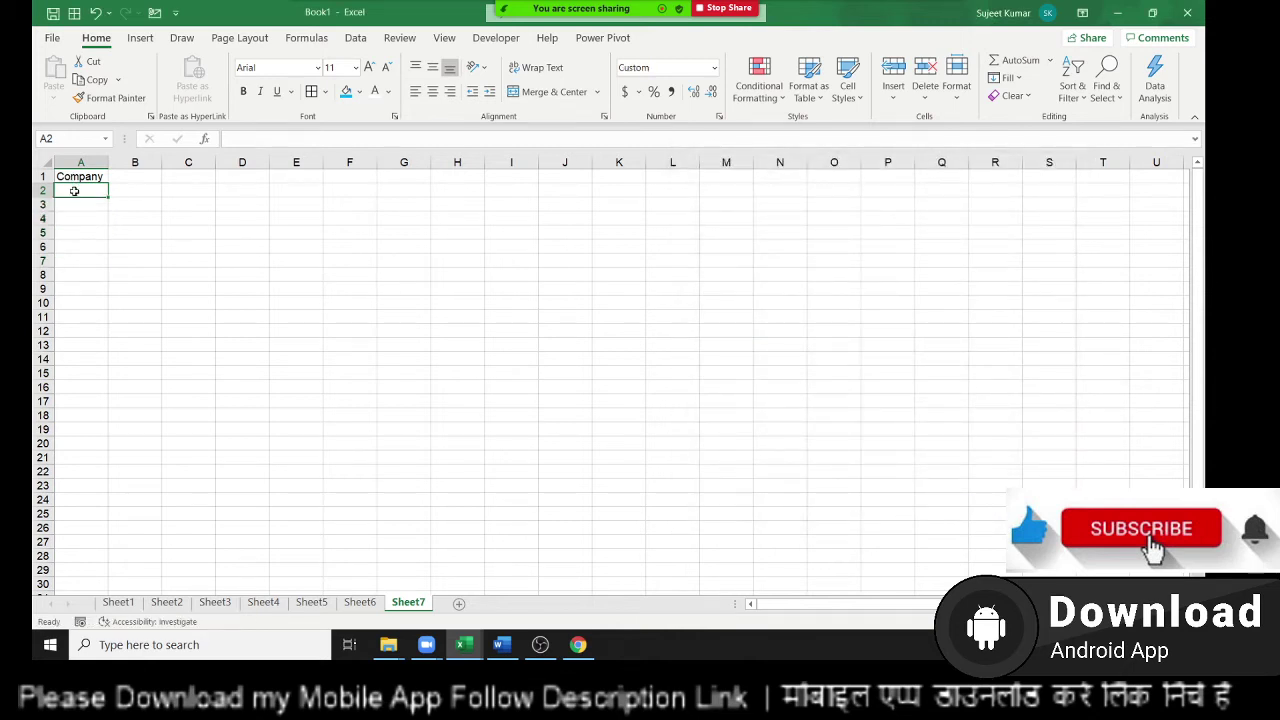
Step: Enter IPT in A2 (shown as M/S IPT), the heading Address in B1, and F201 in B2
type("IPT")
key("Return")
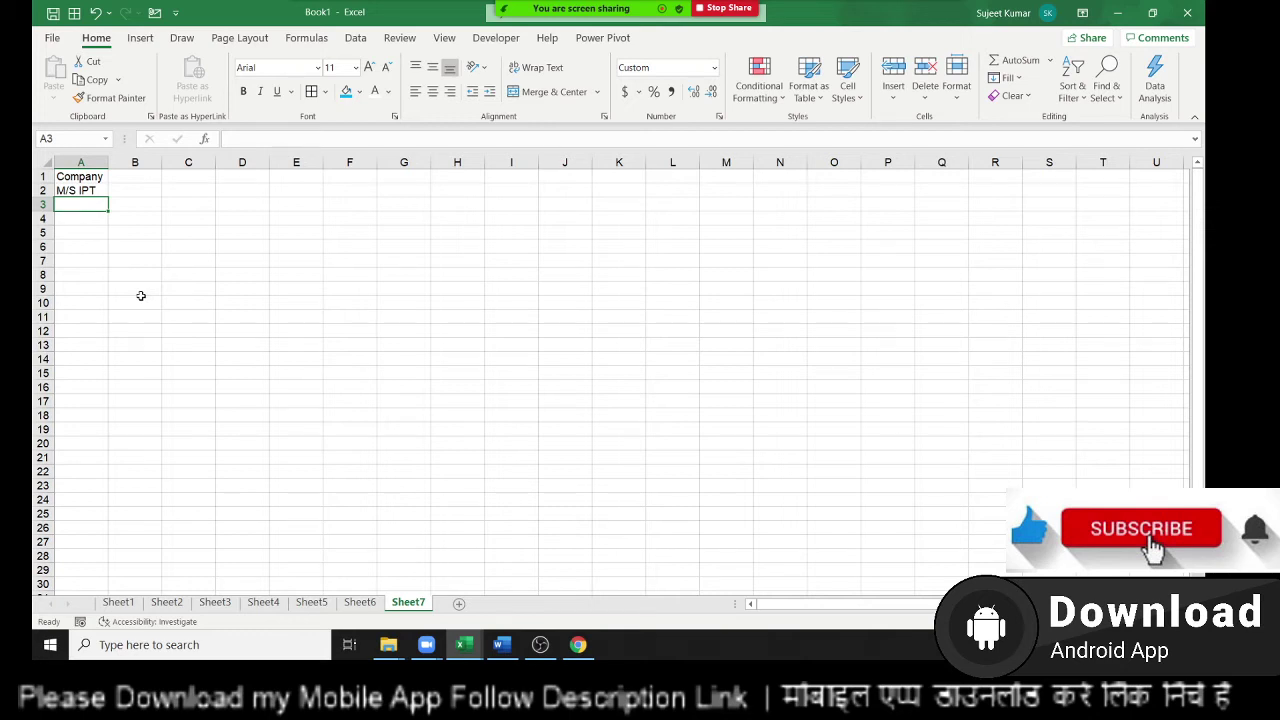
left_click(132, 176)
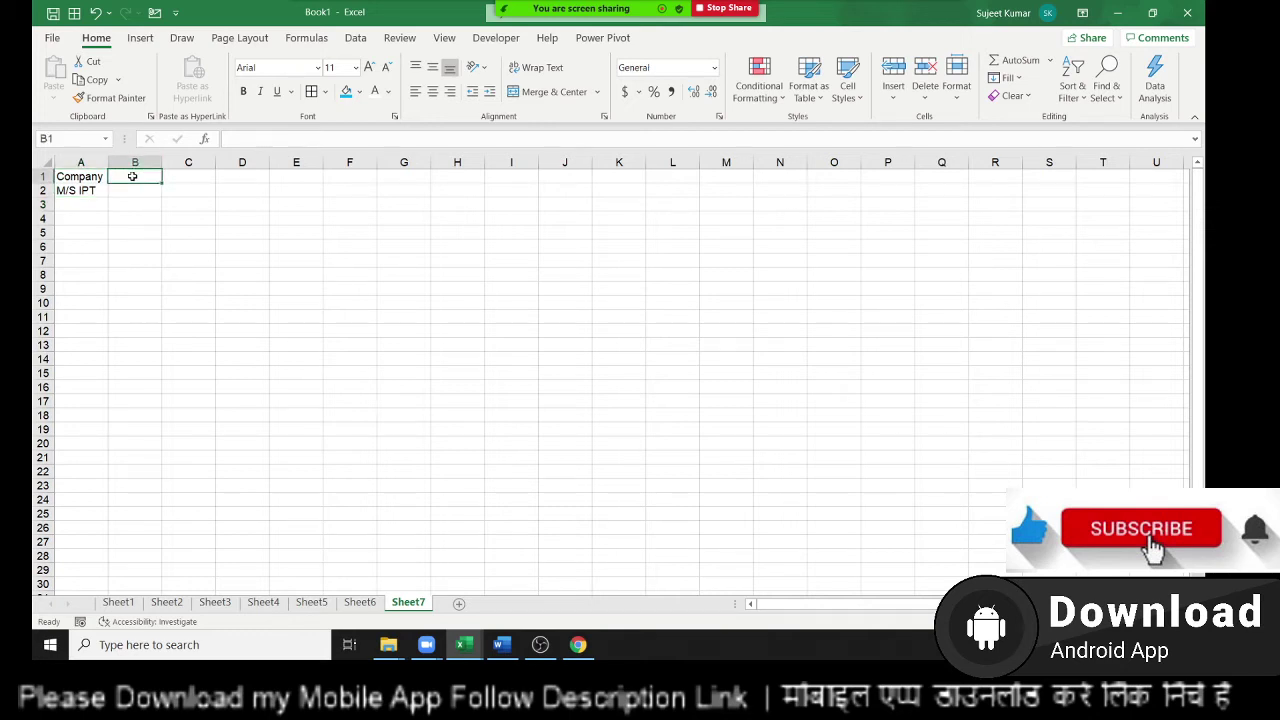
type("A")
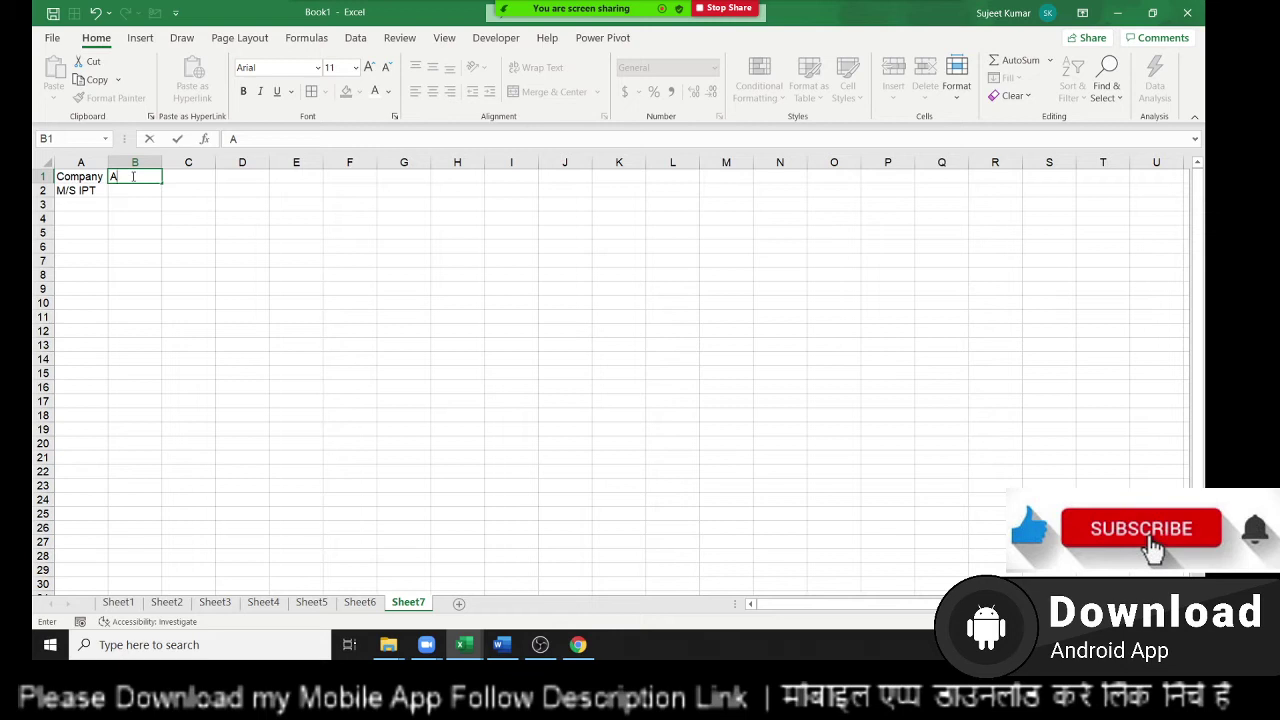
type("ddres")
type("s")
key("Return")
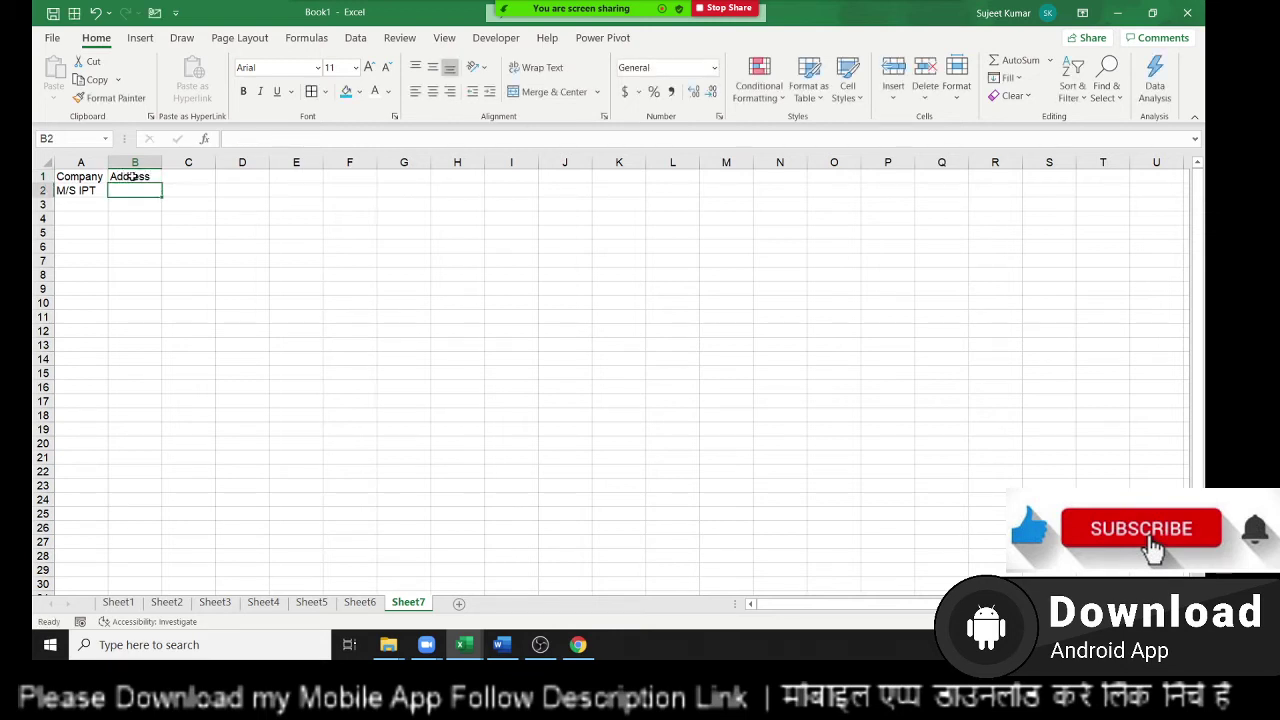
type("12")
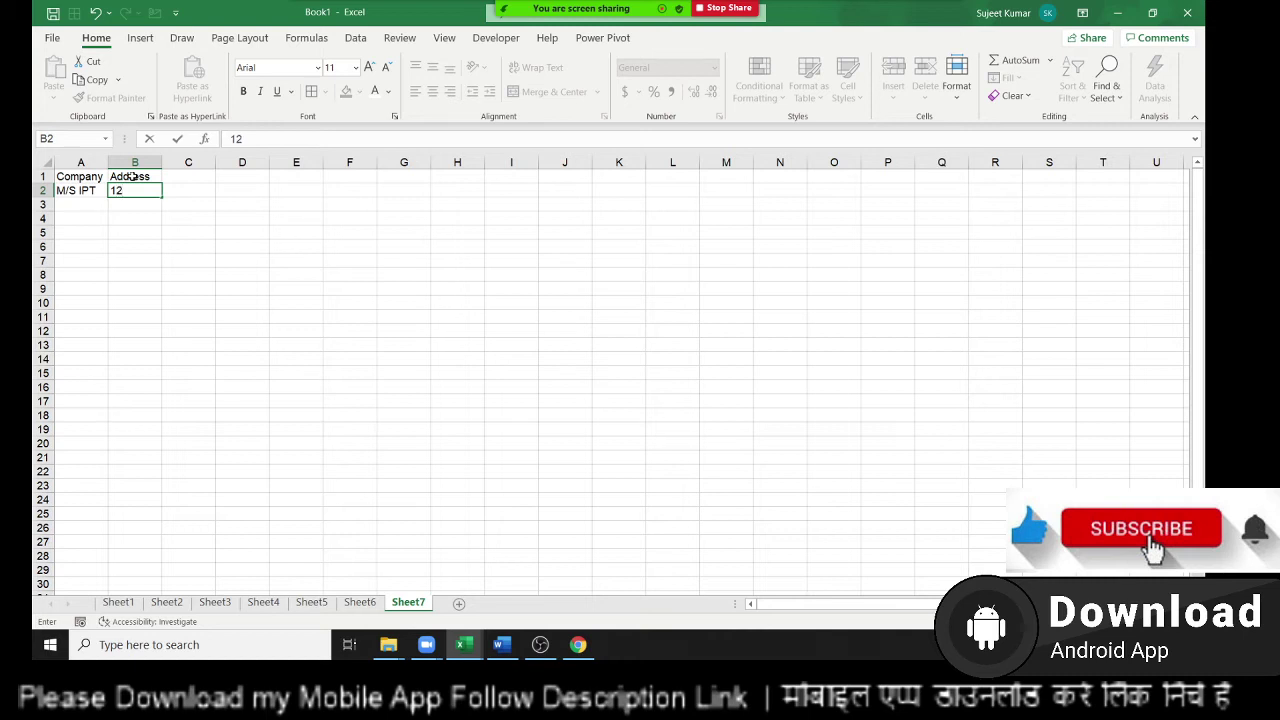
key("Escape")
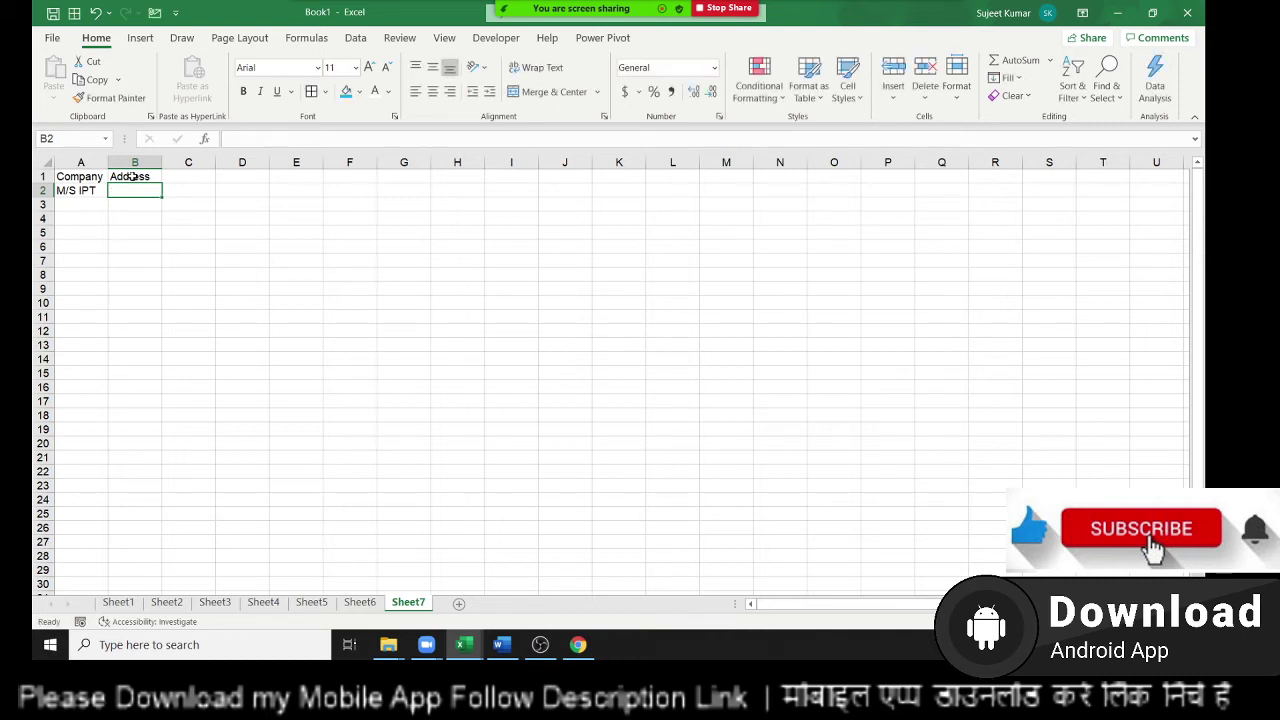
type("F2")
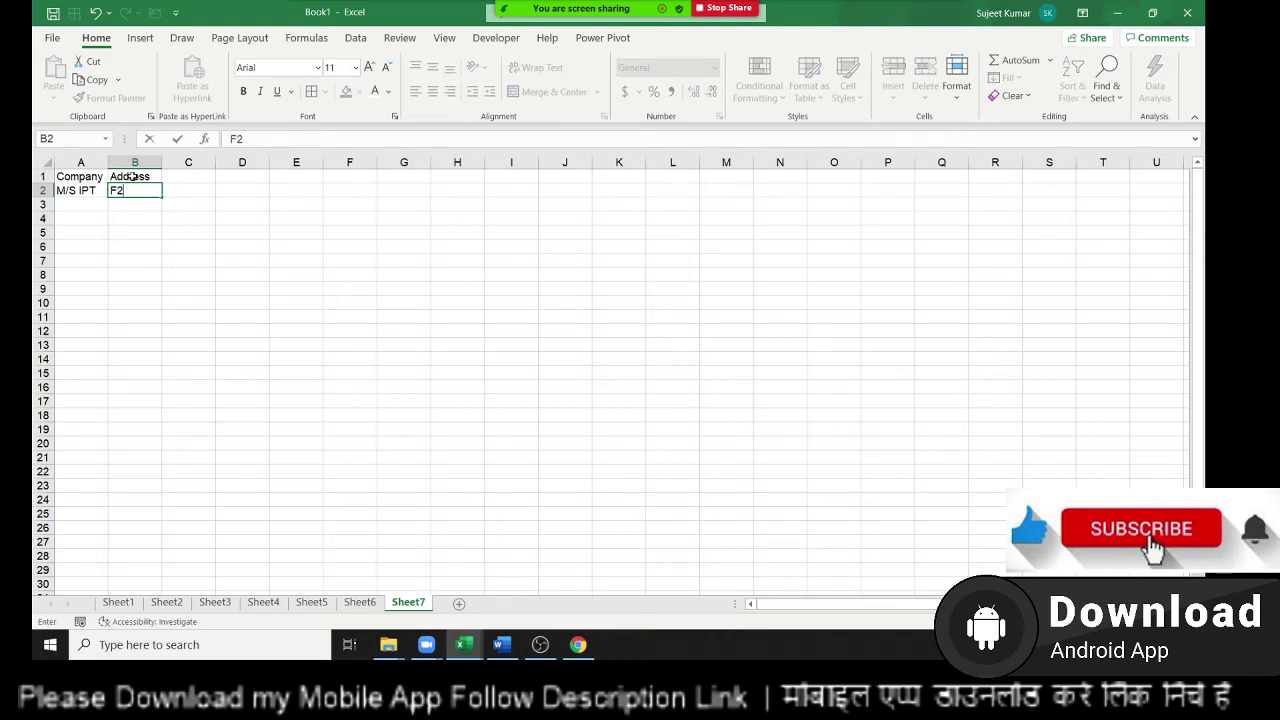
type("01")
left_click(177, 139)
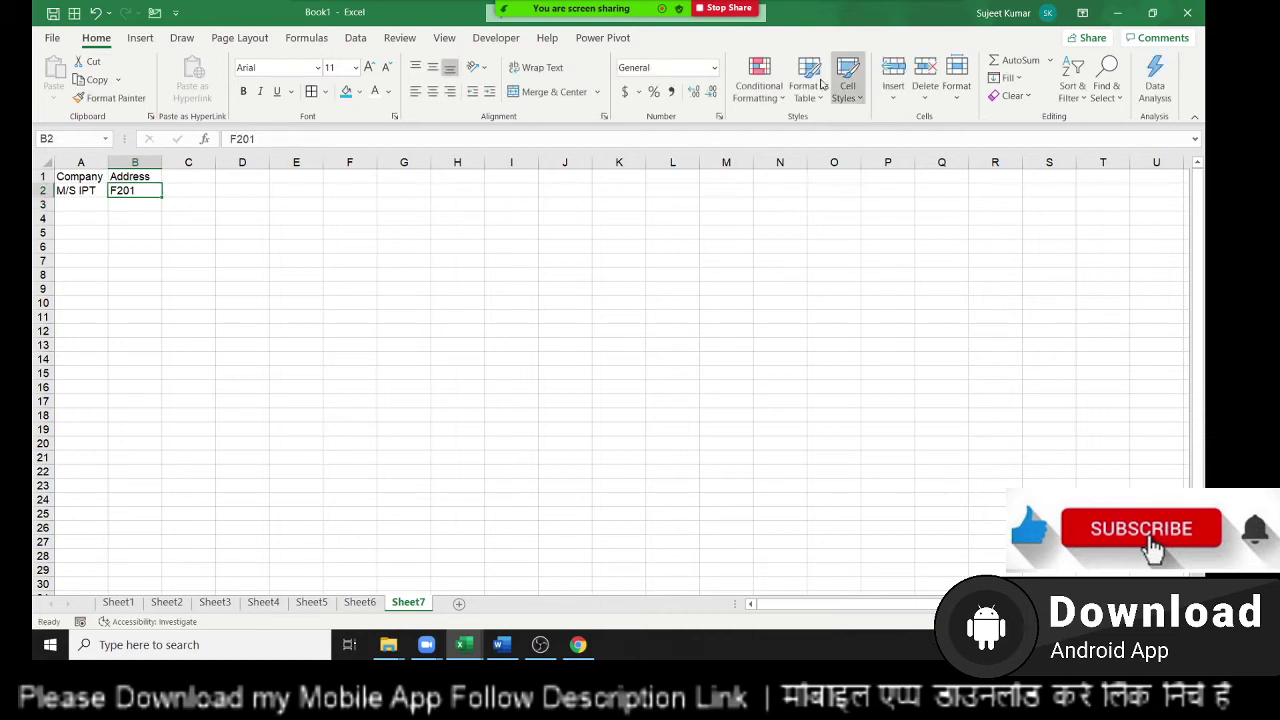
left_click(719, 116)
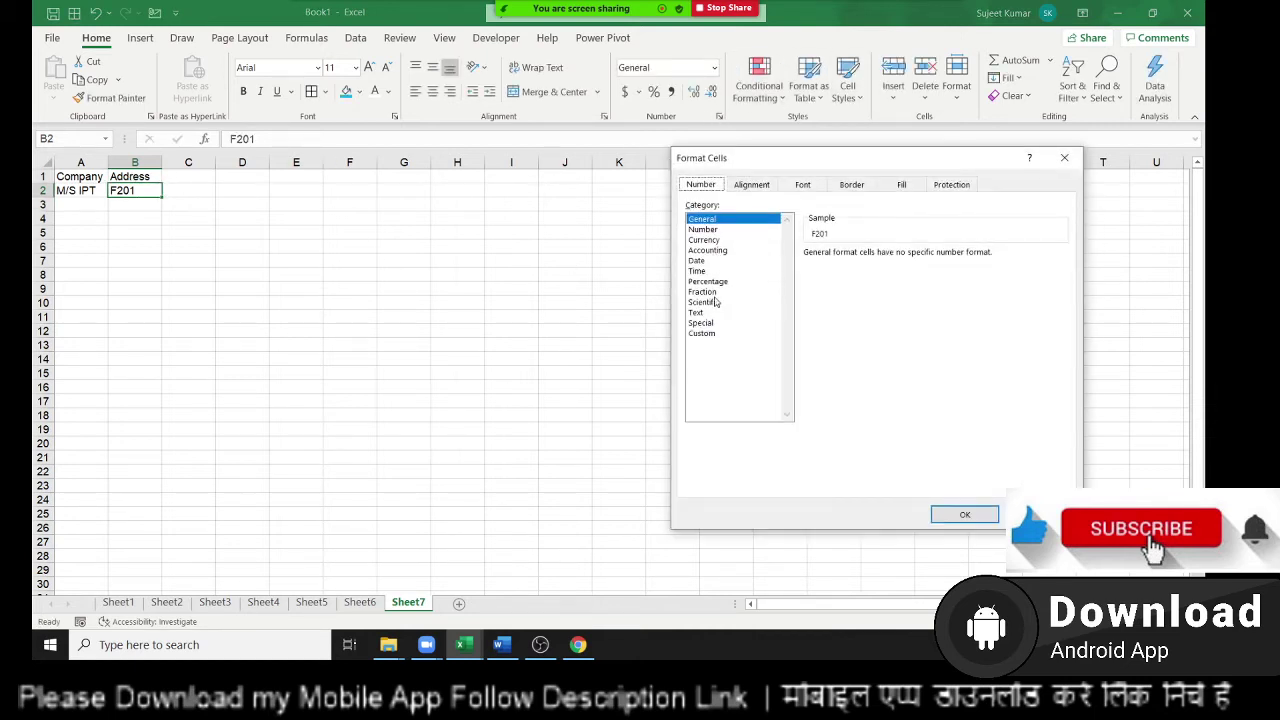
left_click(702, 333)
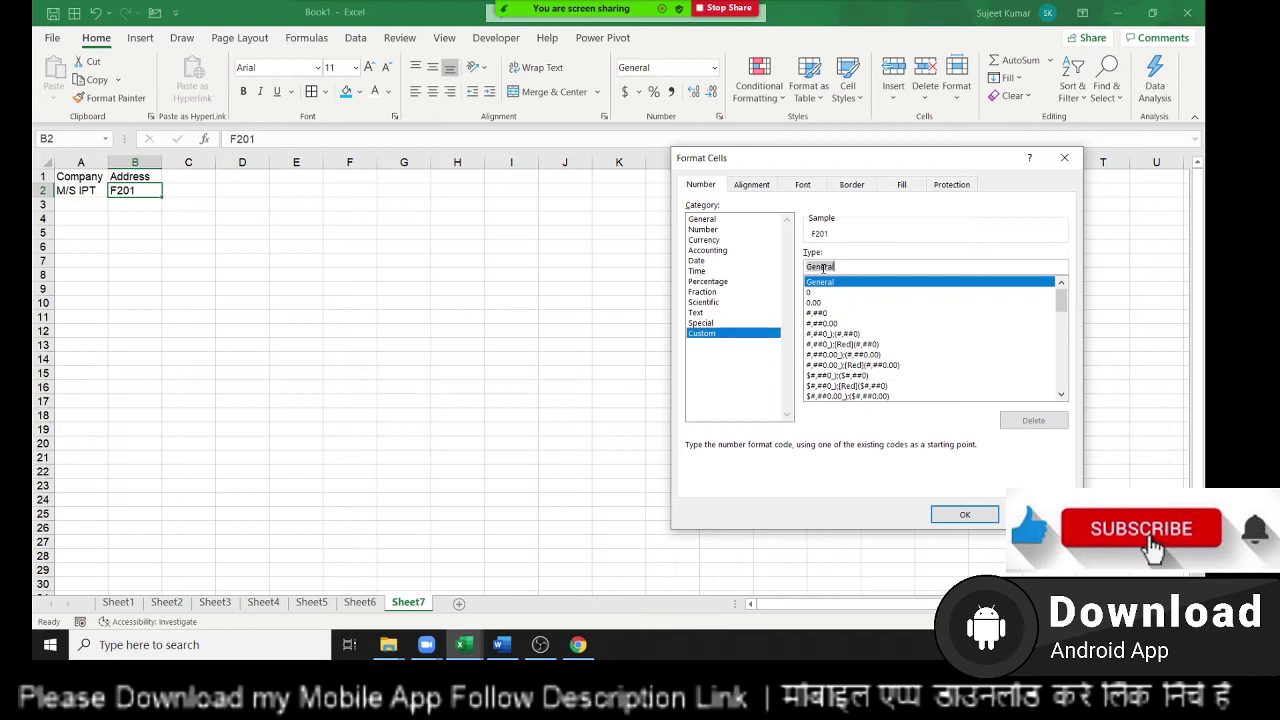
type("@")
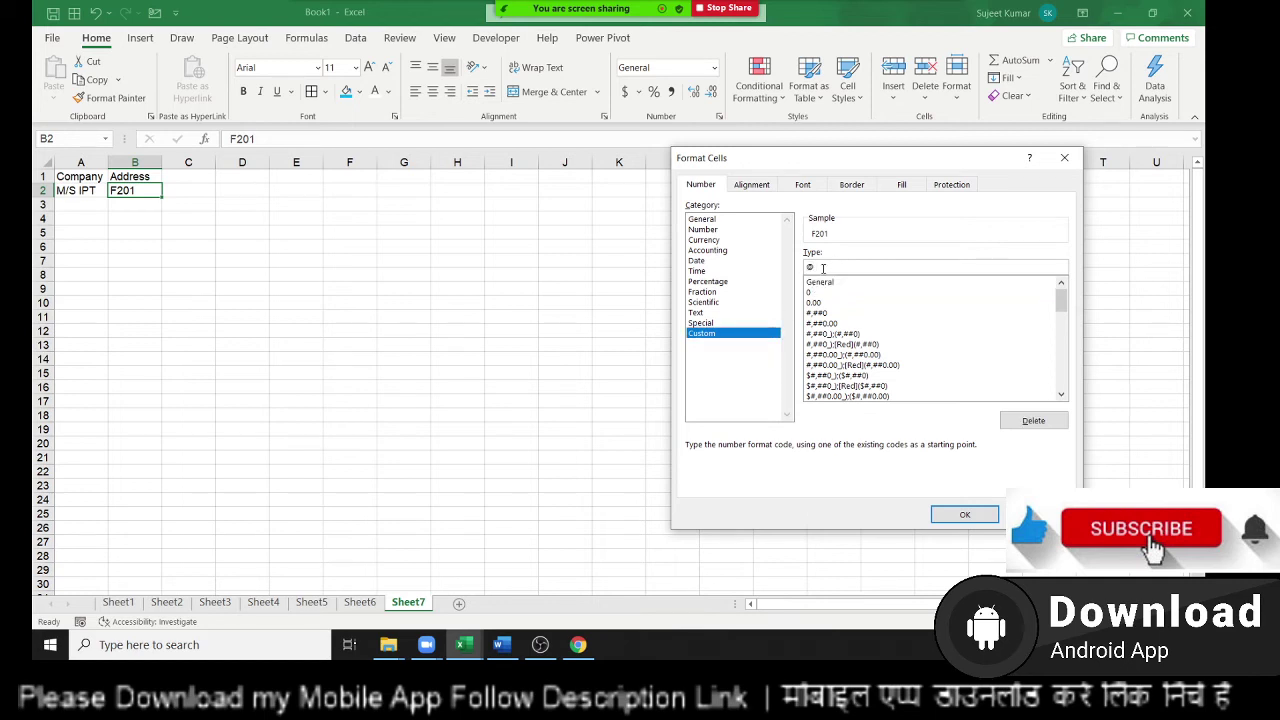
type("\"")
type("\"")
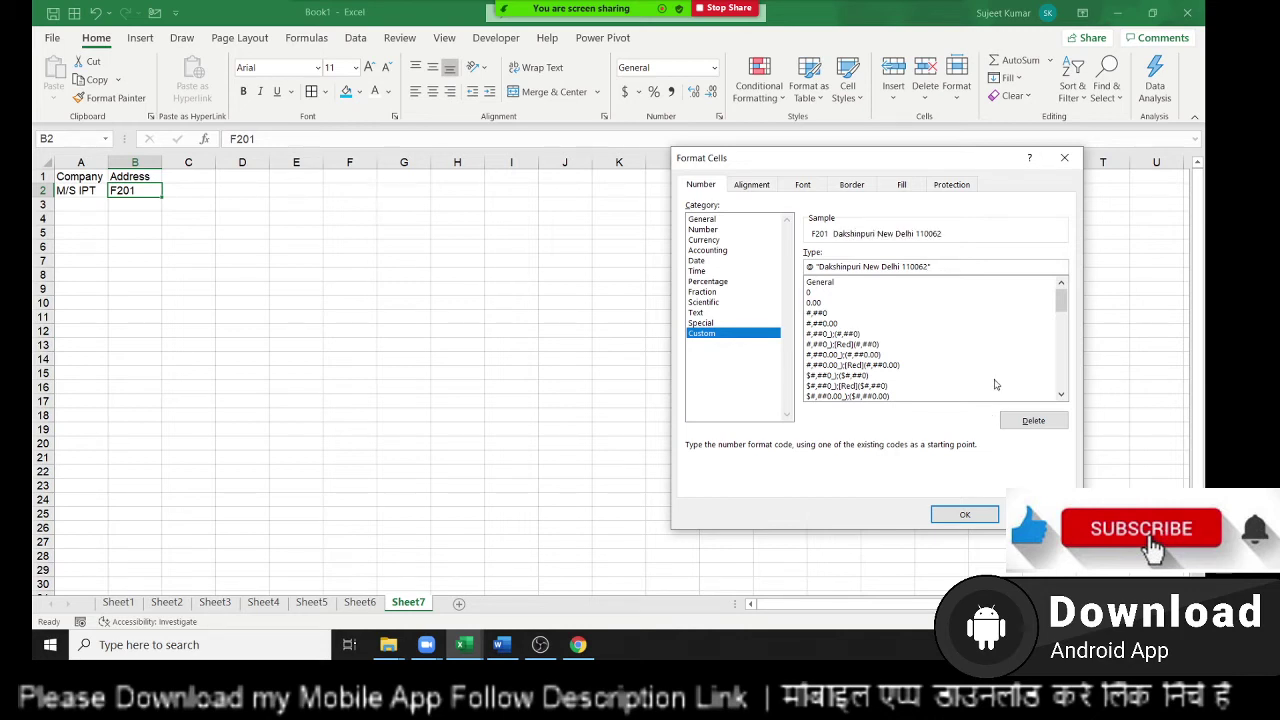
left_click(978, 518)
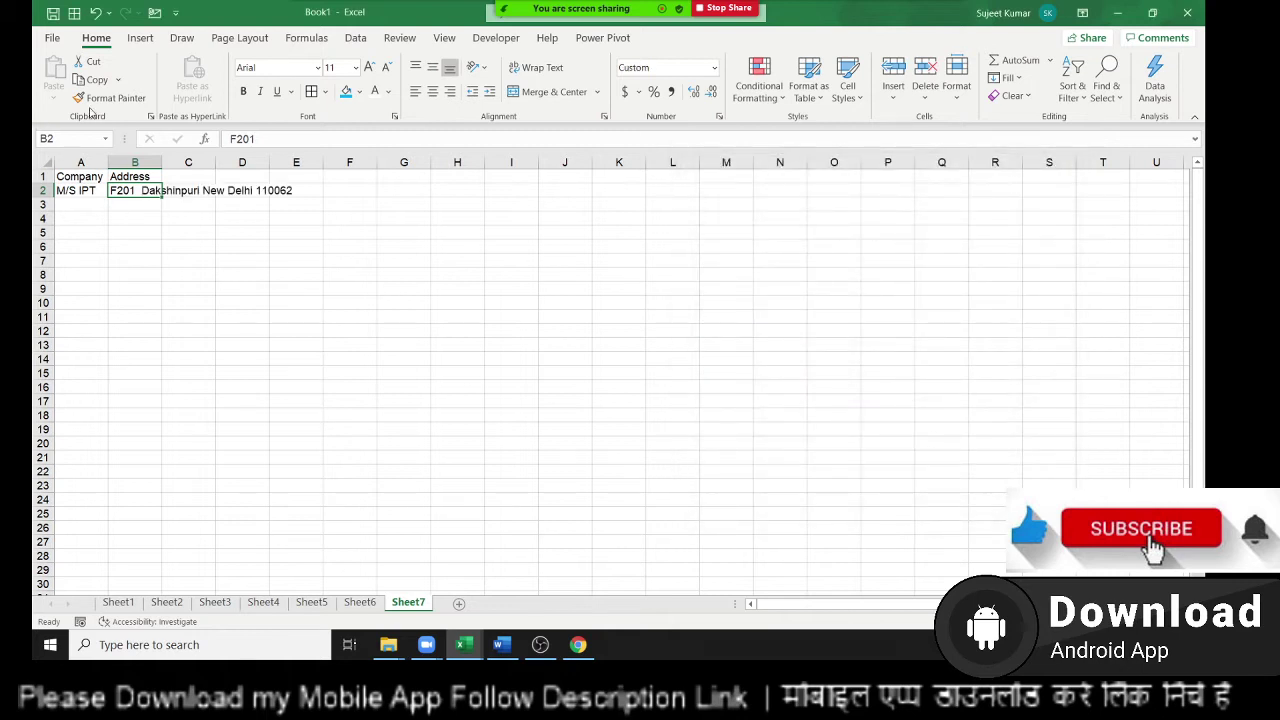
Step: Copy B2's address format onto B3:B11 with Format Painter and enter B412 in B3
left_click(110, 97)
left_click_drag(135, 204, 137, 330)
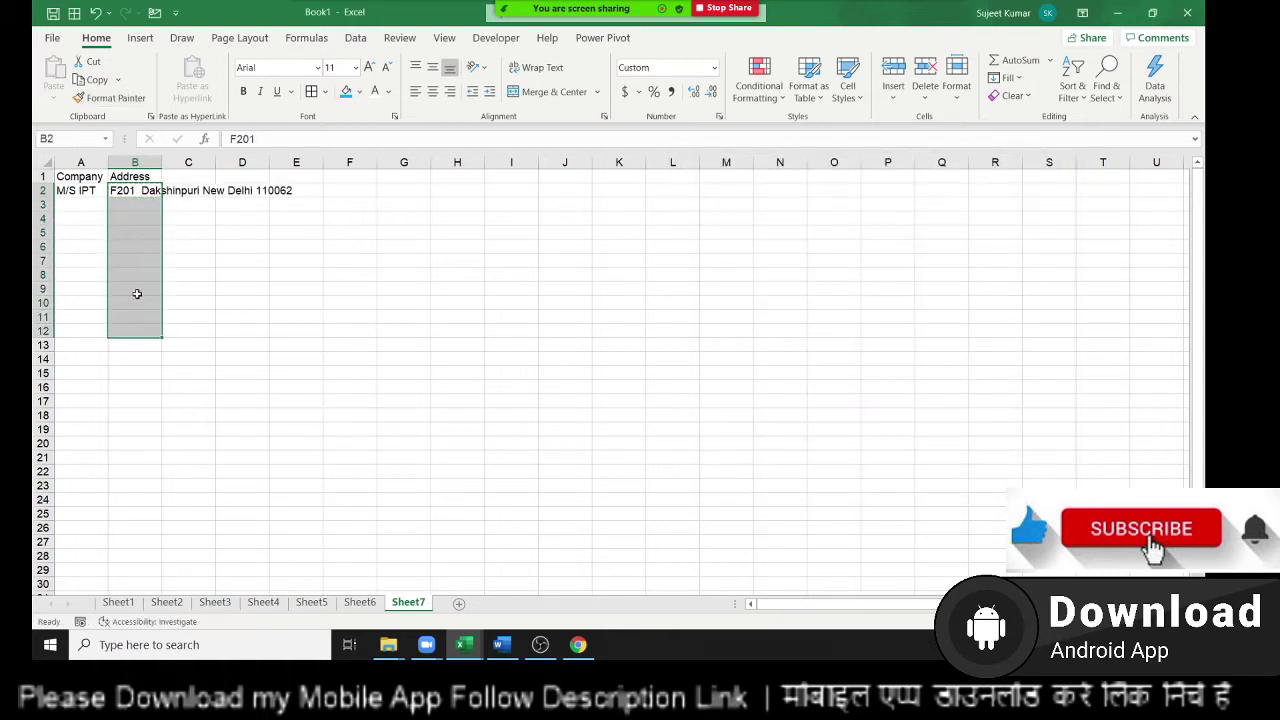
left_click(130, 203)
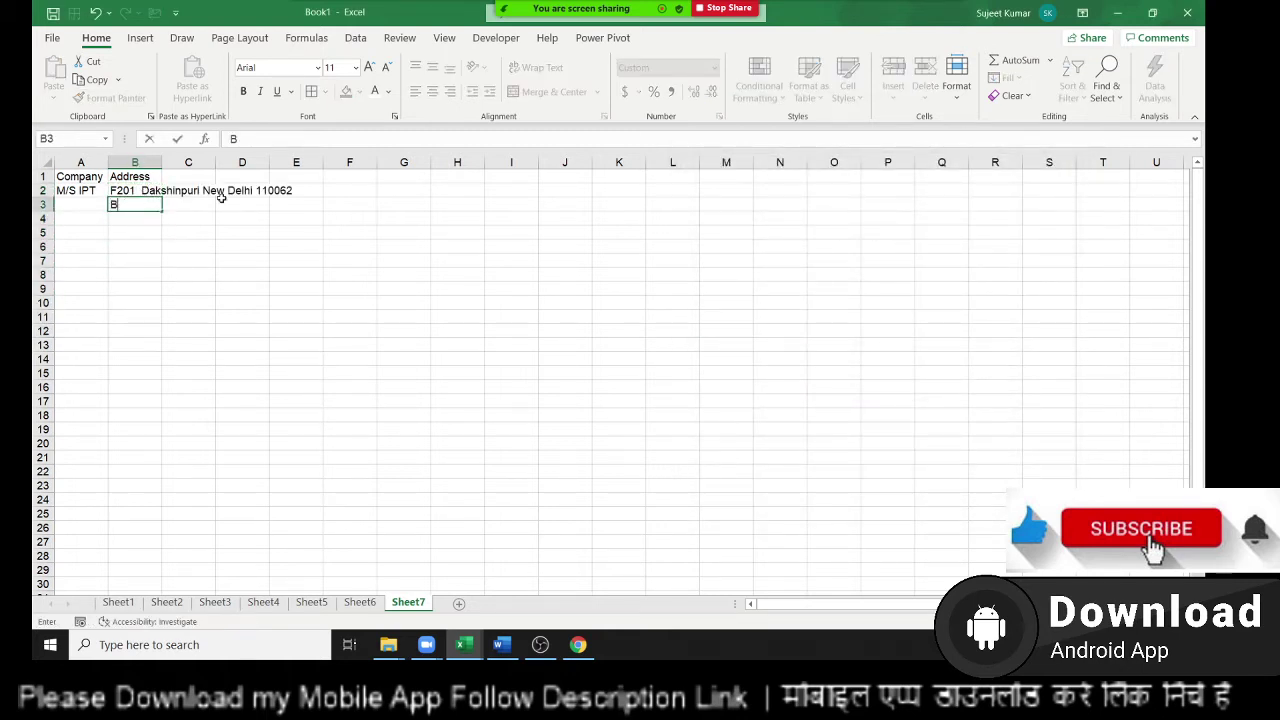
type("B412")
key("Return")
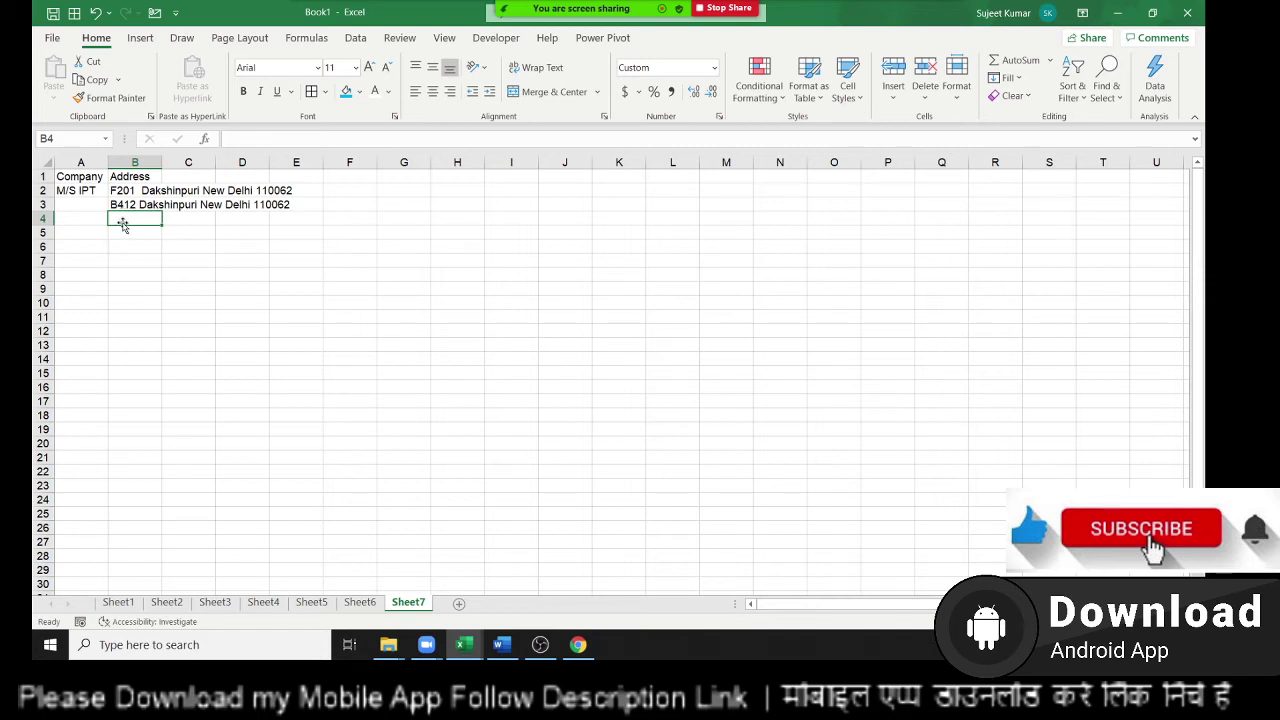
left_click(131, 203)
double_click(235, 140)
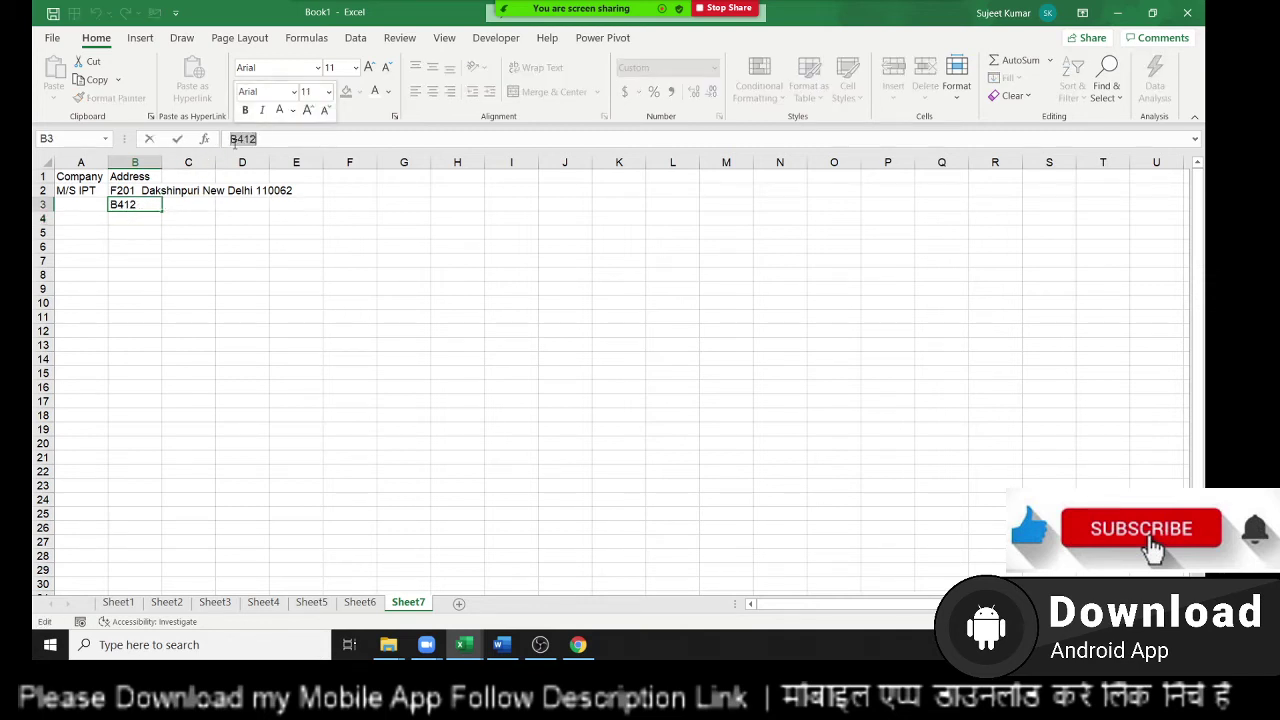
key("Return")
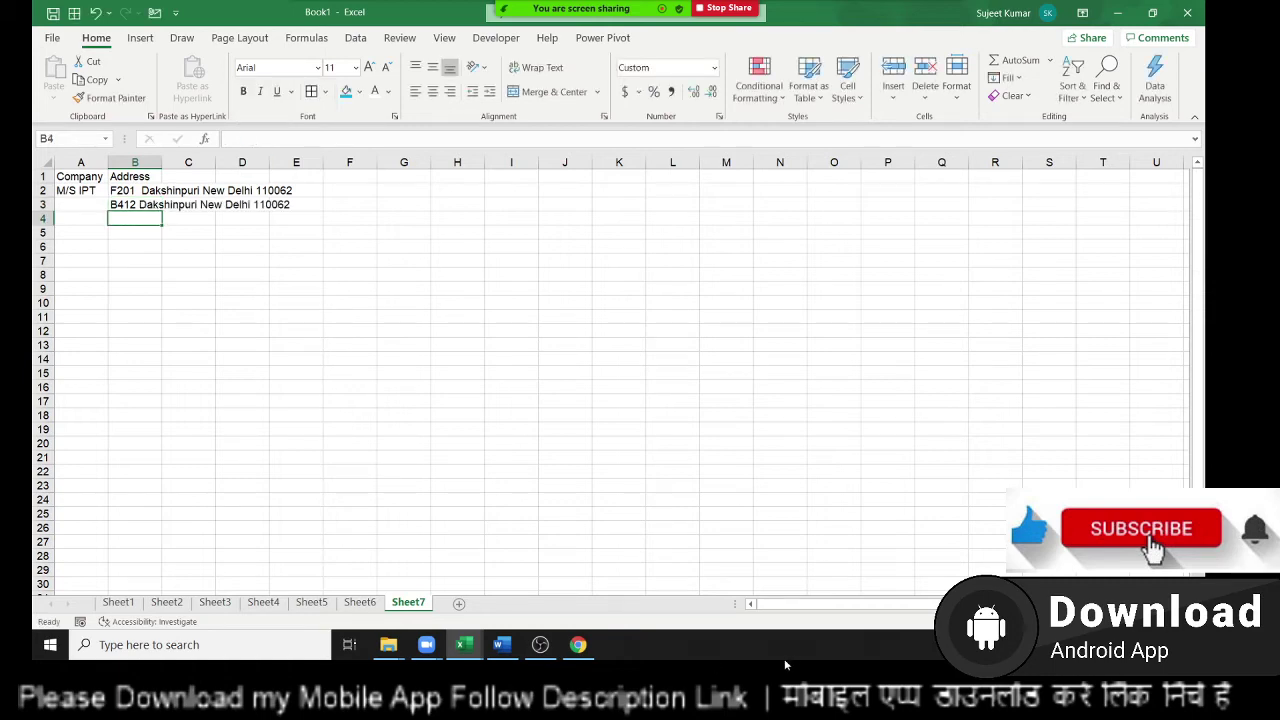
left_click(578, 645)
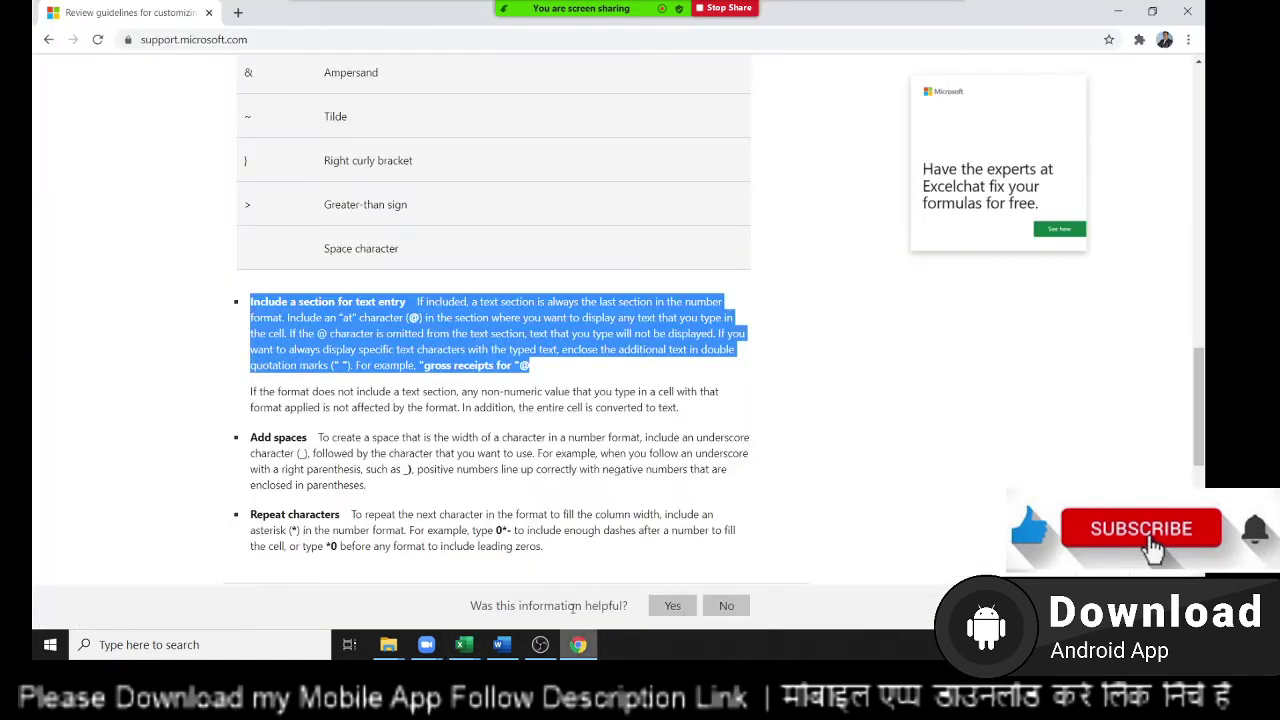
Step: Expand the 'decimal places, spaces, colors, and conditions' guidelines and scroll through its examples
left_click(465, 426)
scroll(465, 428, "down", 5)
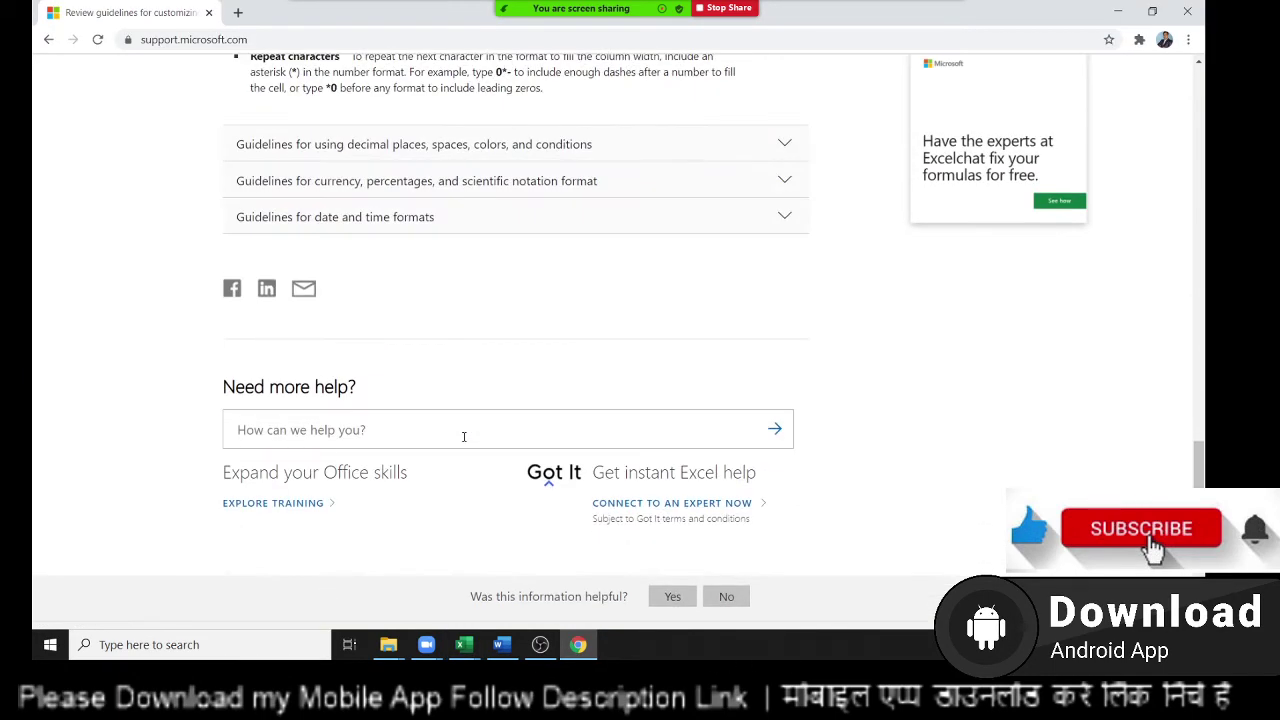
left_click(366, 148)
scroll(430, 290, "down", 5)
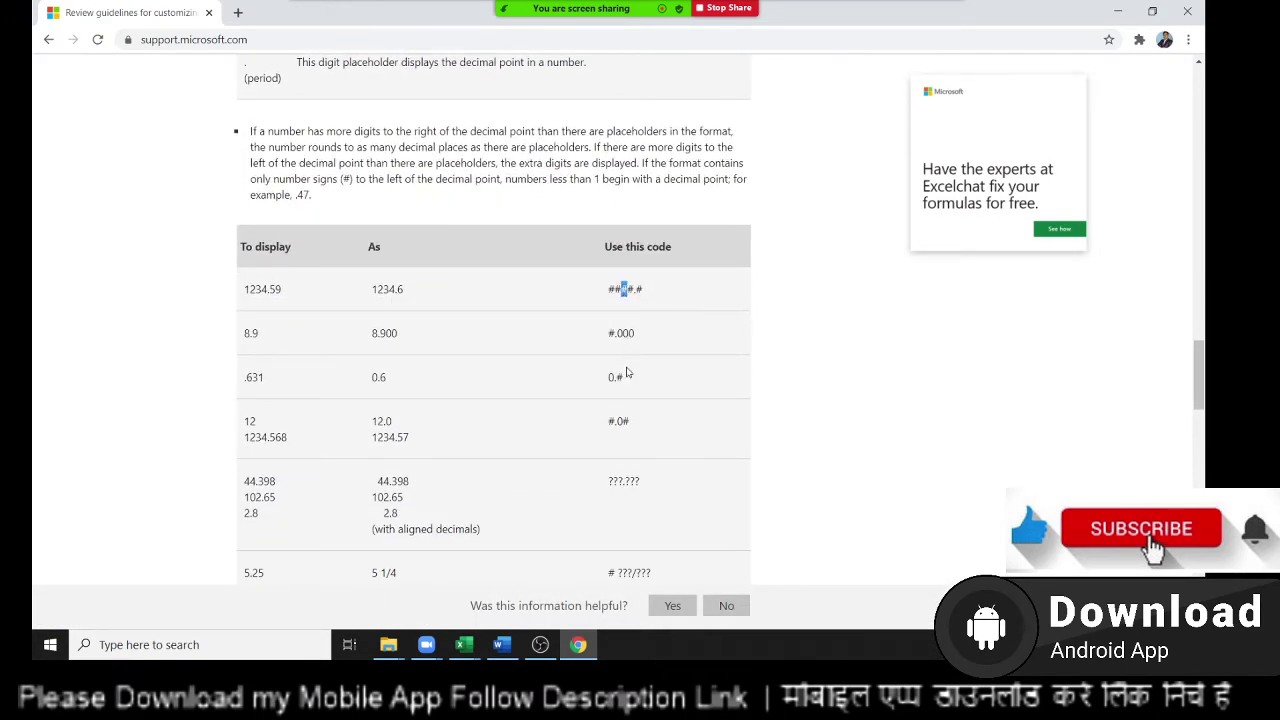
scroll(625, 375, "down", 3)
scroll(622, 394, "down", 2)
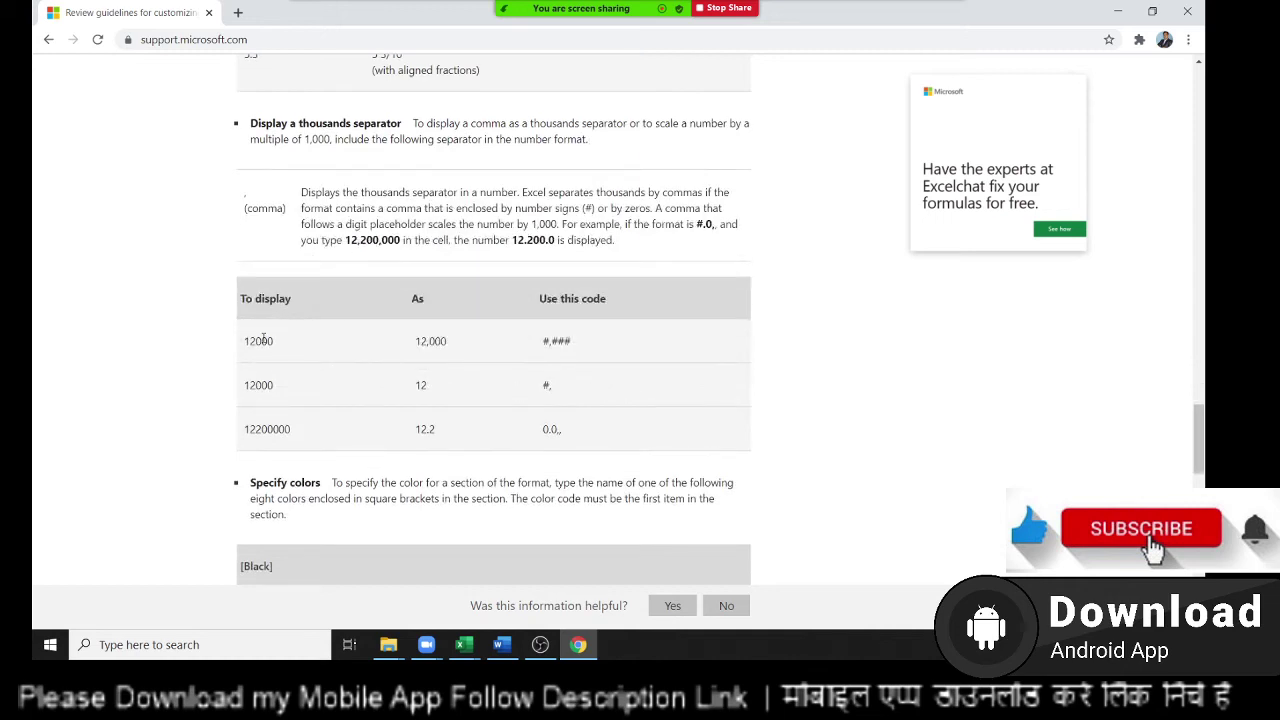
Step: Scroll back up through the section's format-code examples
mouse_move(259, 341)
left_mouse_down()
mouse_move(415, 427)
mouse_move(632, 429)
left_mouse_up()
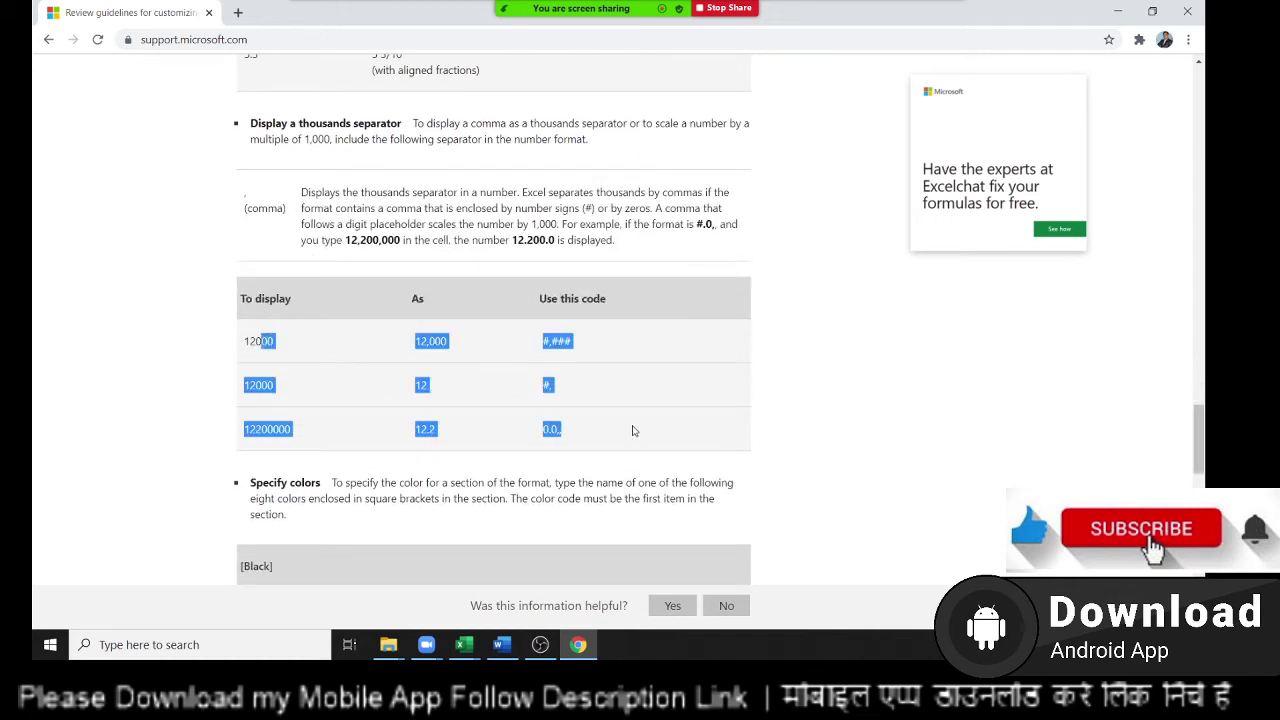
scroll(623, 411, "up", 1)
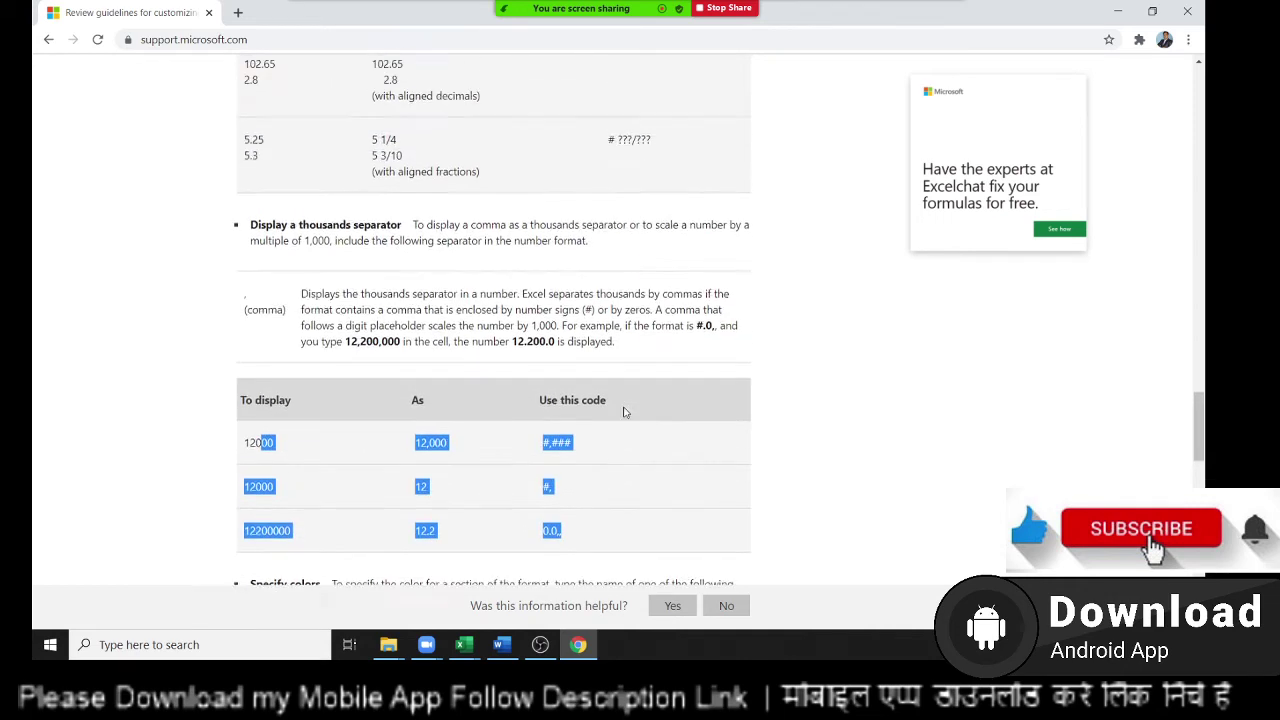
scroll(623, 411, "up", 1)
scroll(623, 411, "up", 1)
scroll(623, 411, "up", 1)
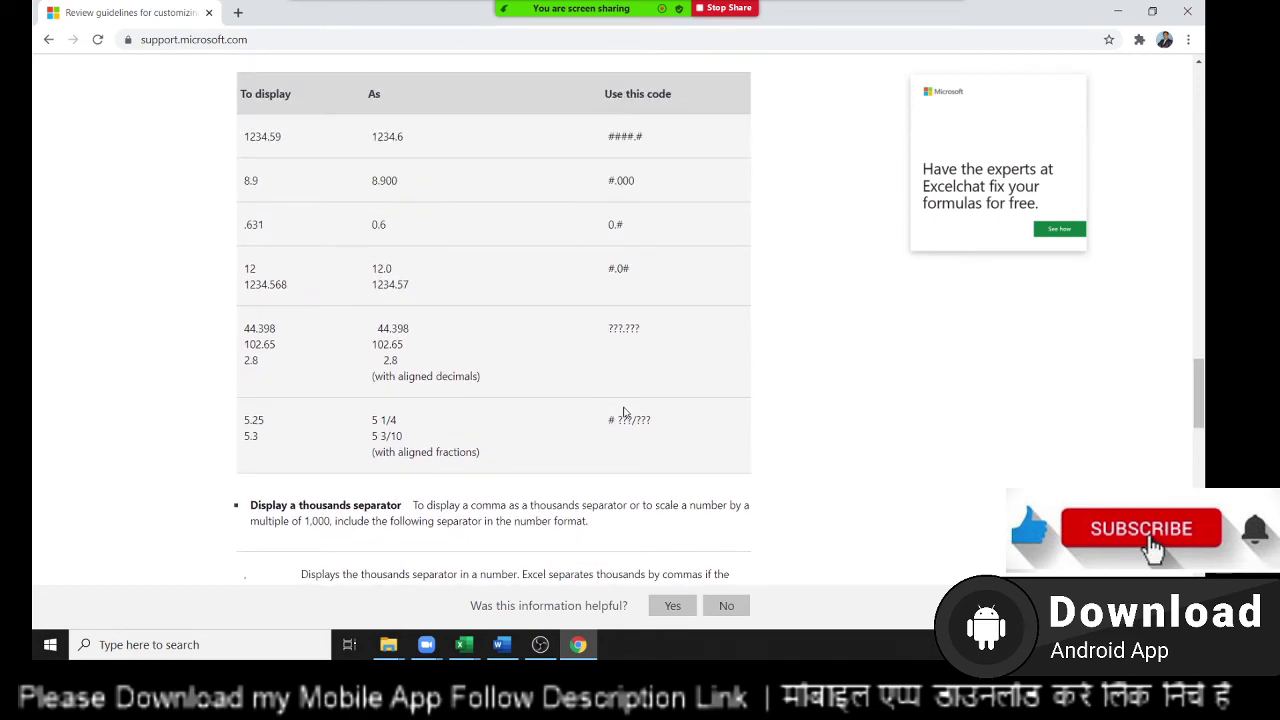
scroll(623, 411, "up", 1)
scroll(623, 411, "up", 1)
scroll(623, 411, "up", 1)
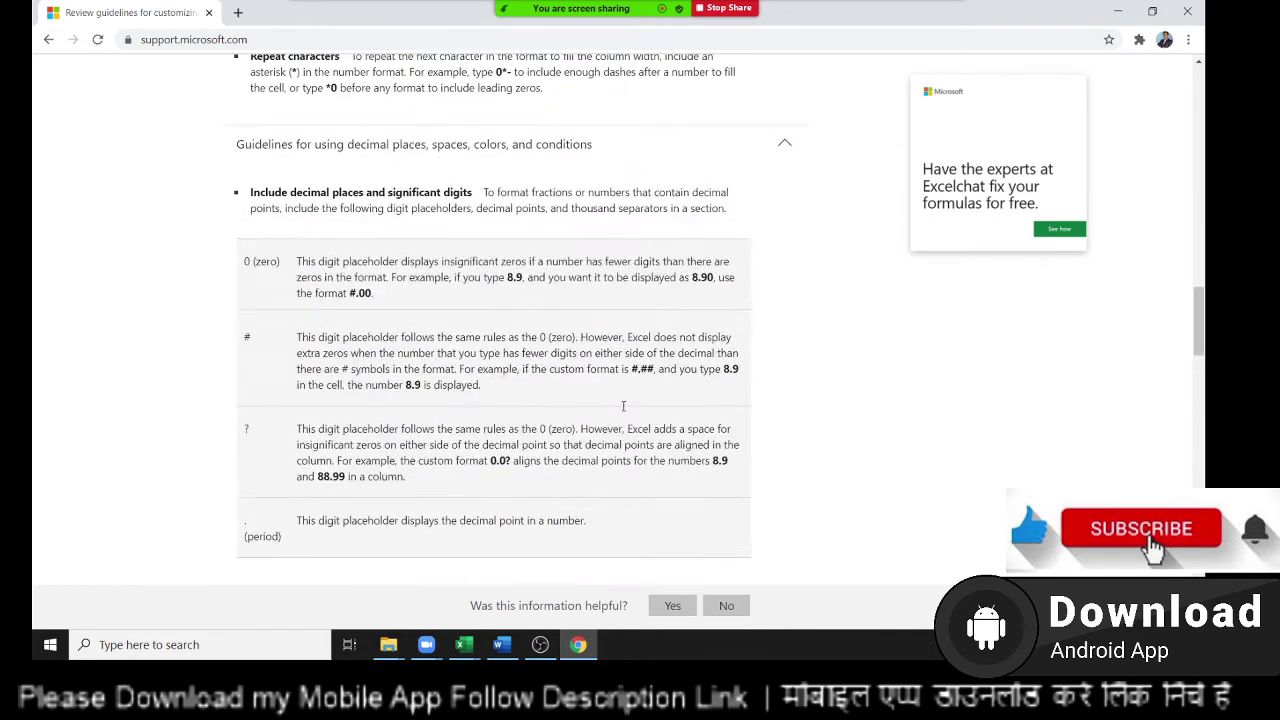
scroll(623, 411, "up", 3)
scroll(623, 407, "up", 1)
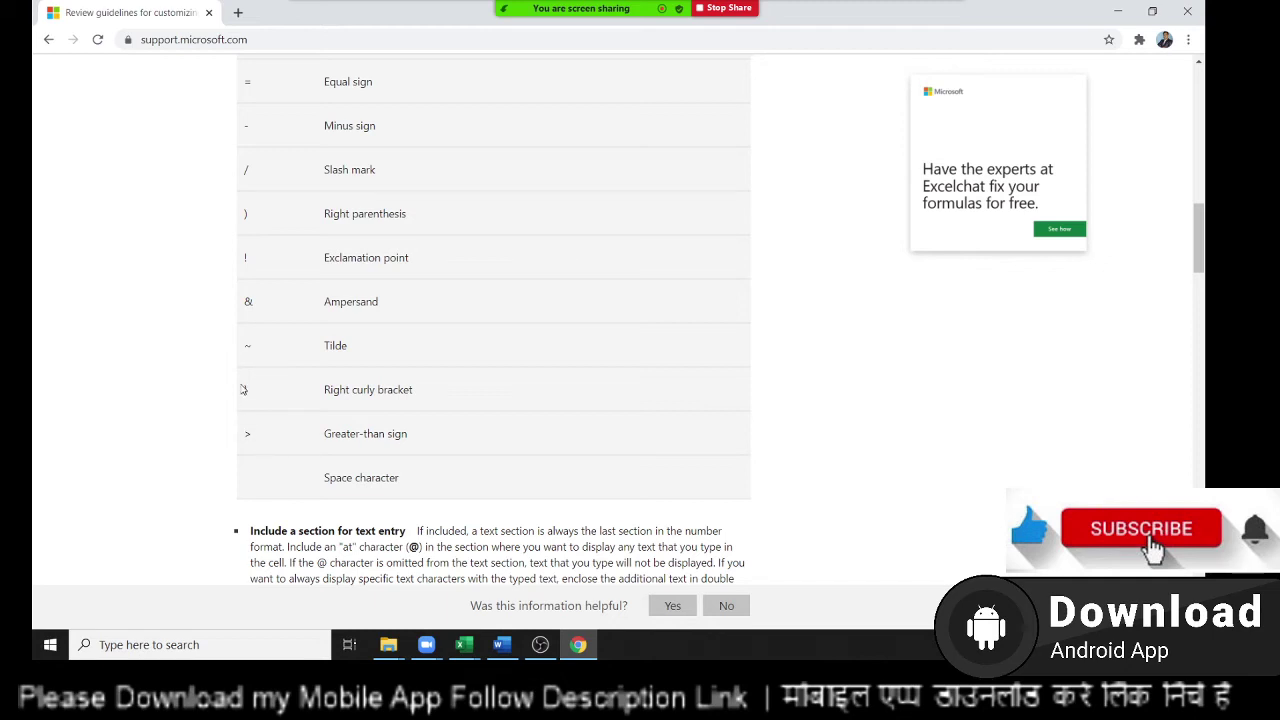
scroll(445, 305, "up", 5)
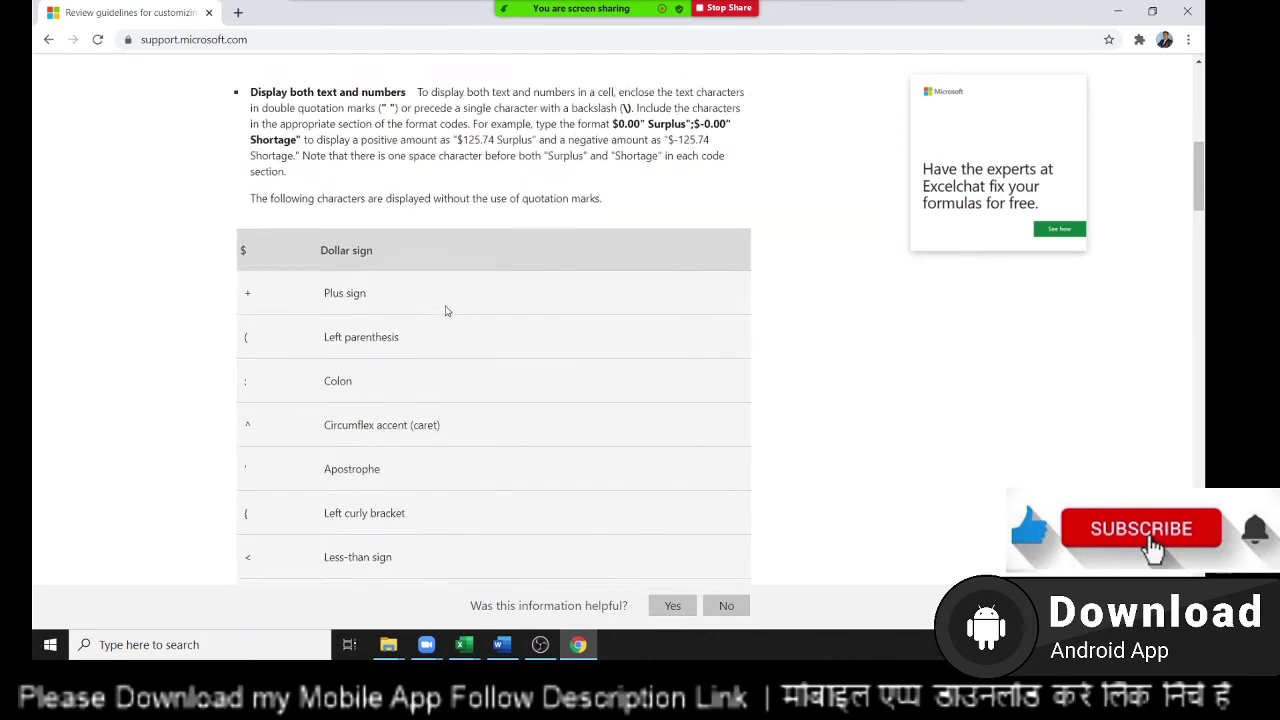
scroll(391, 310, "down", 1)
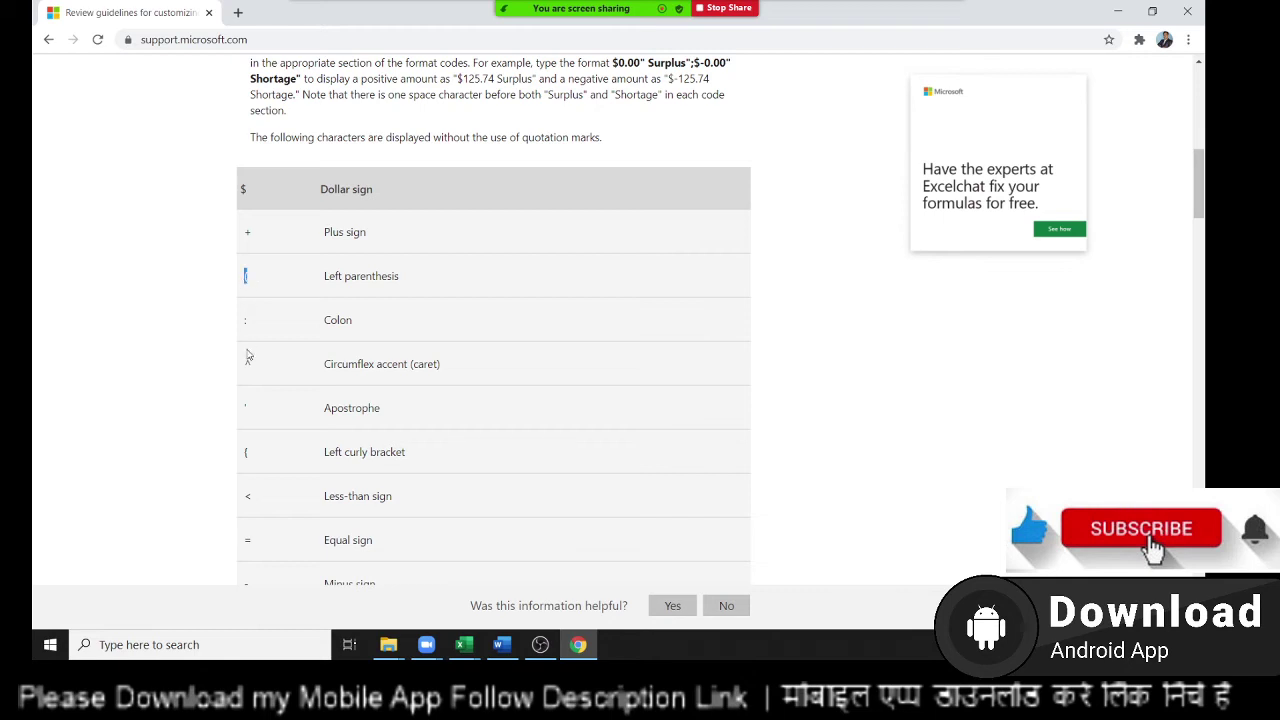
Step: Highlight the note on characters needing no quotation marks and the + entry in its table
mouse_move(248, 137)
left_mouse_down()
mouse_move(407, 150)
mouse_move(567, 335)
left_mouse_up()
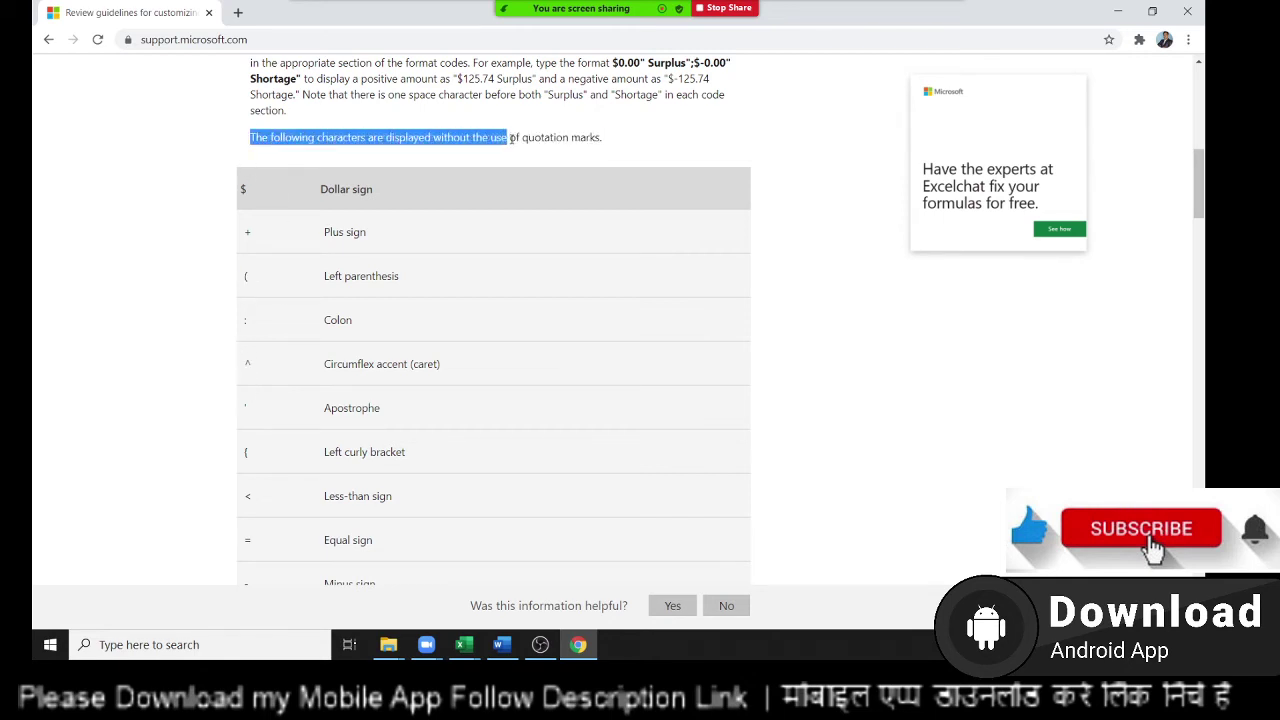
left_click(554, 334)
scroll(550, 333, "down", 1)
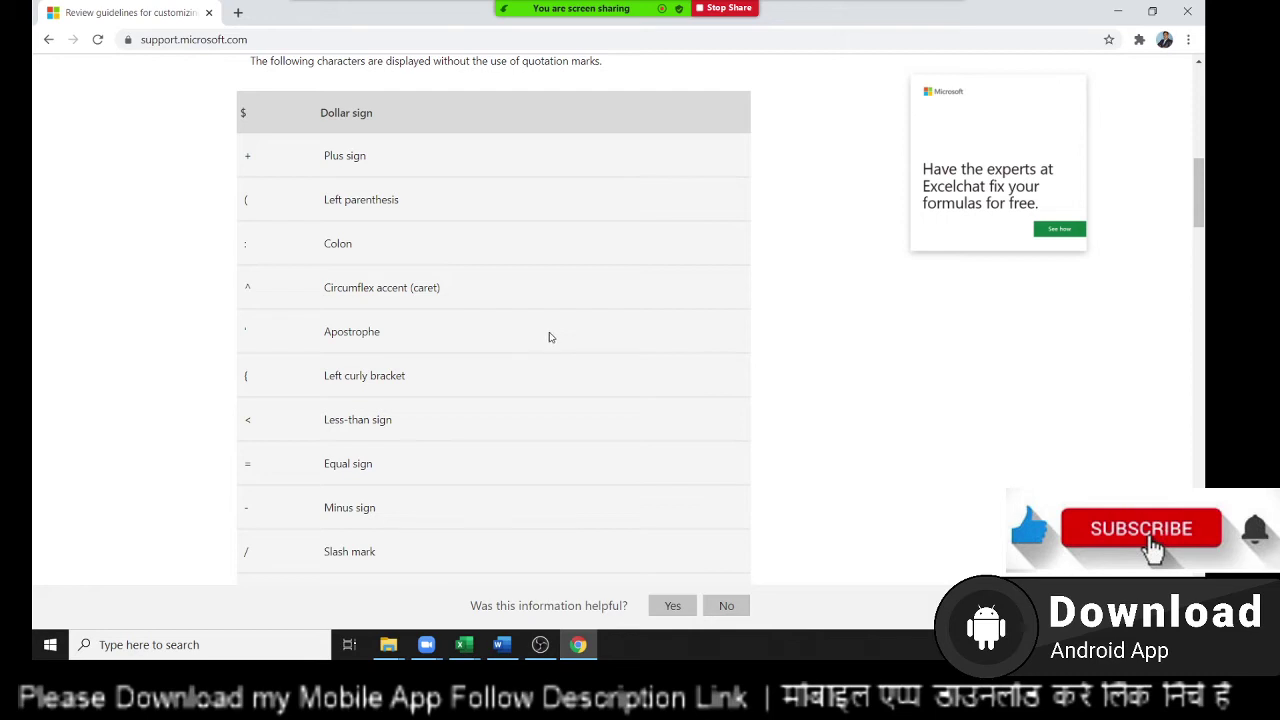
left_click_drag(243, 157, 173, 214)
left_click(280, 168)
left_click_drag(258, 160, 243, 160)
Step: Scroll down the guide and highlight the thousands-separator example rows
scroll(315, 363, "down", 3)
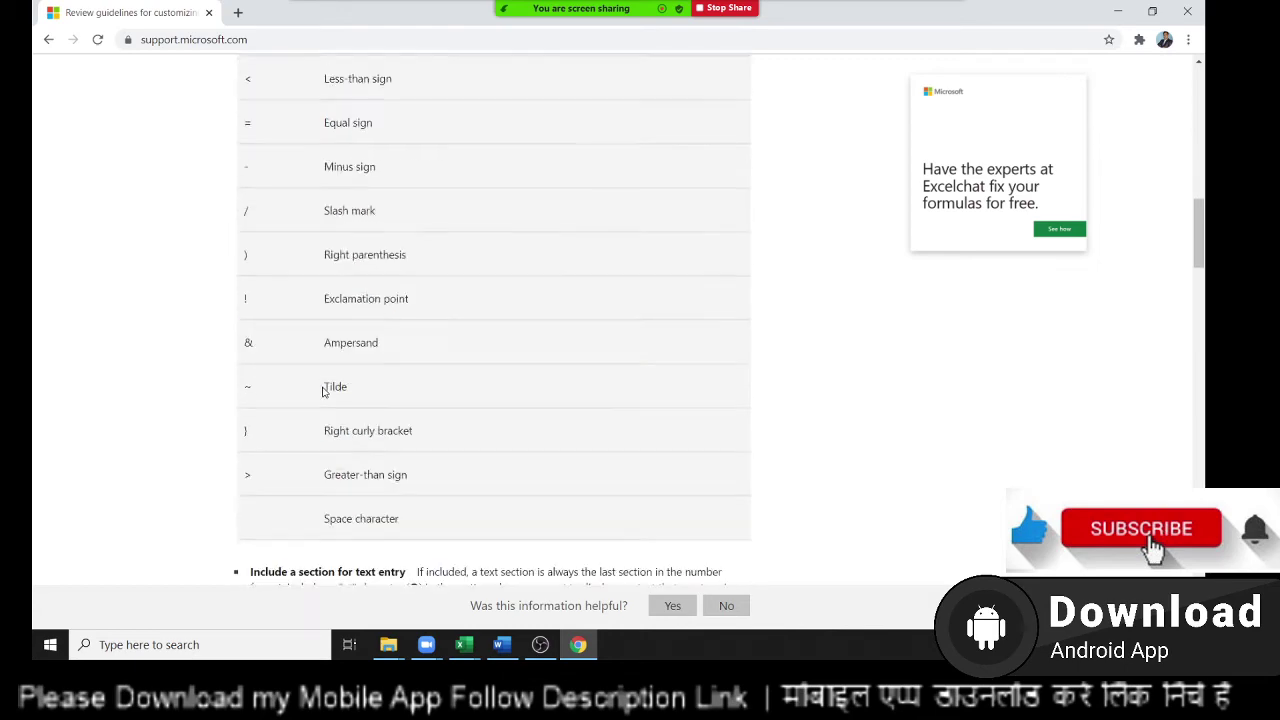
scroll(323, 395, "down", 5)
scroll(323, 401, "down", 2)
scroll(323, 401, "down", 3)
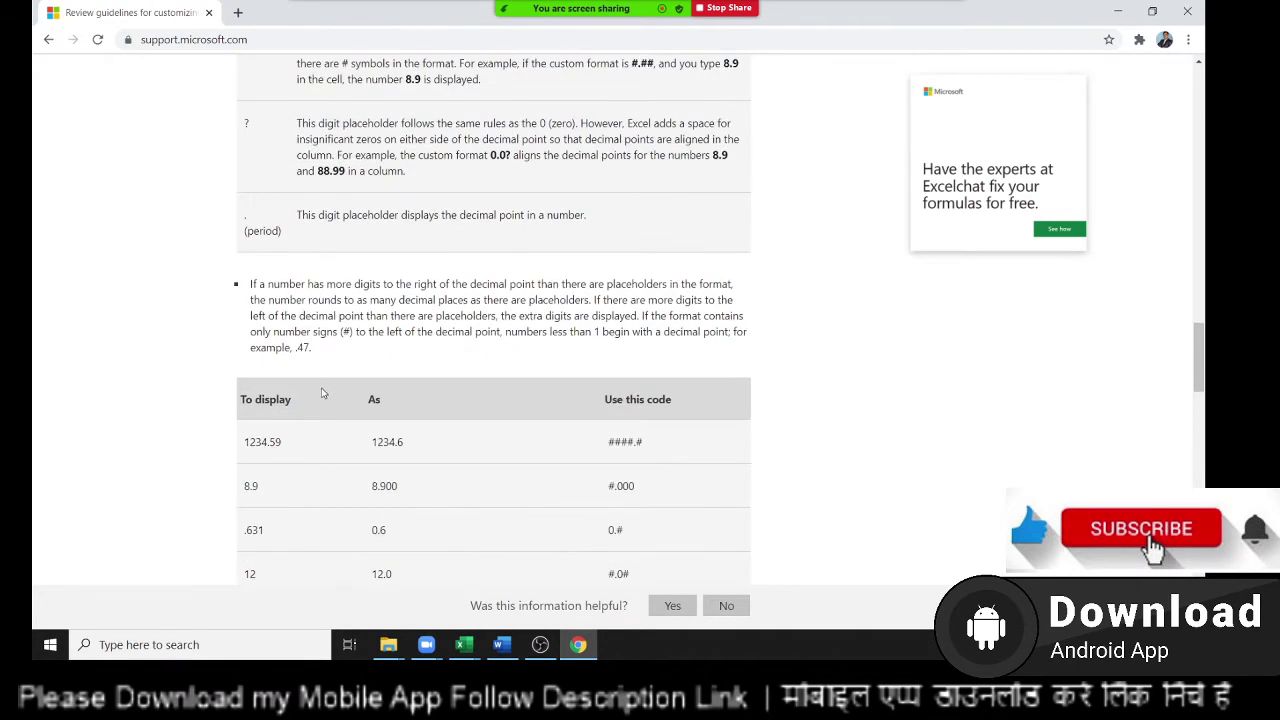
scroll(322, 392, "up", 2)
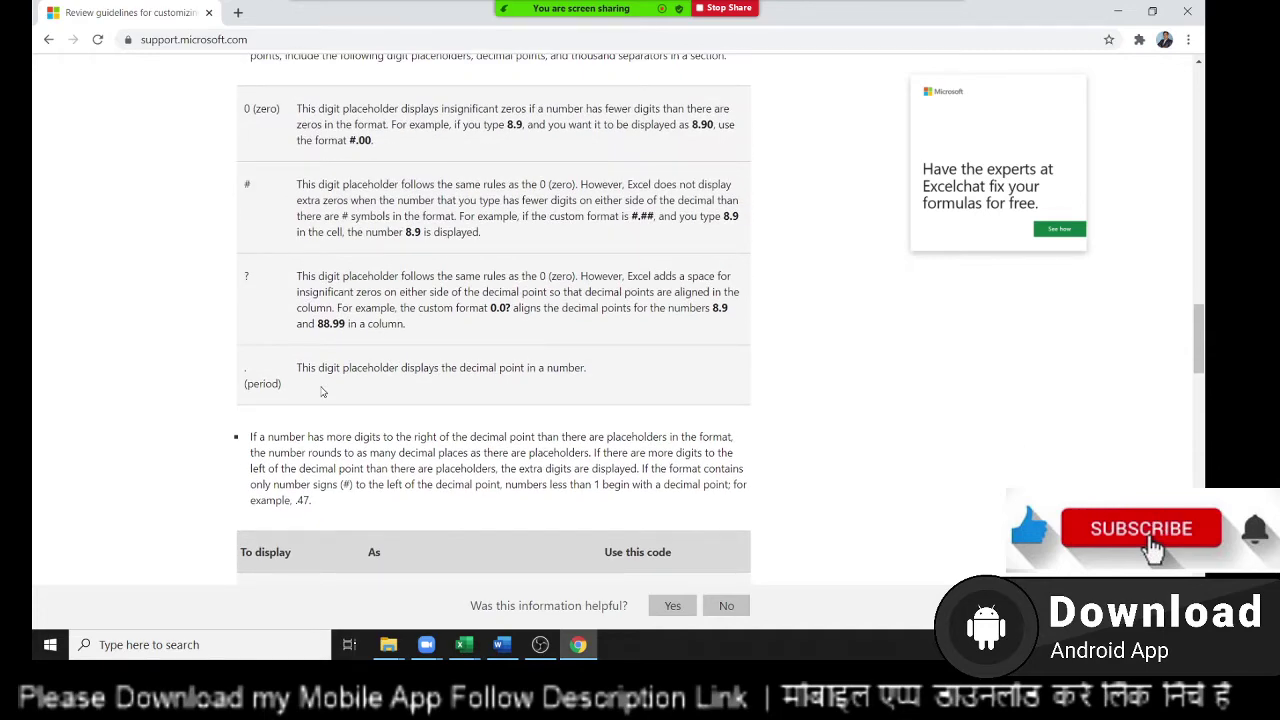
scroll(322, 392, "down", 2)
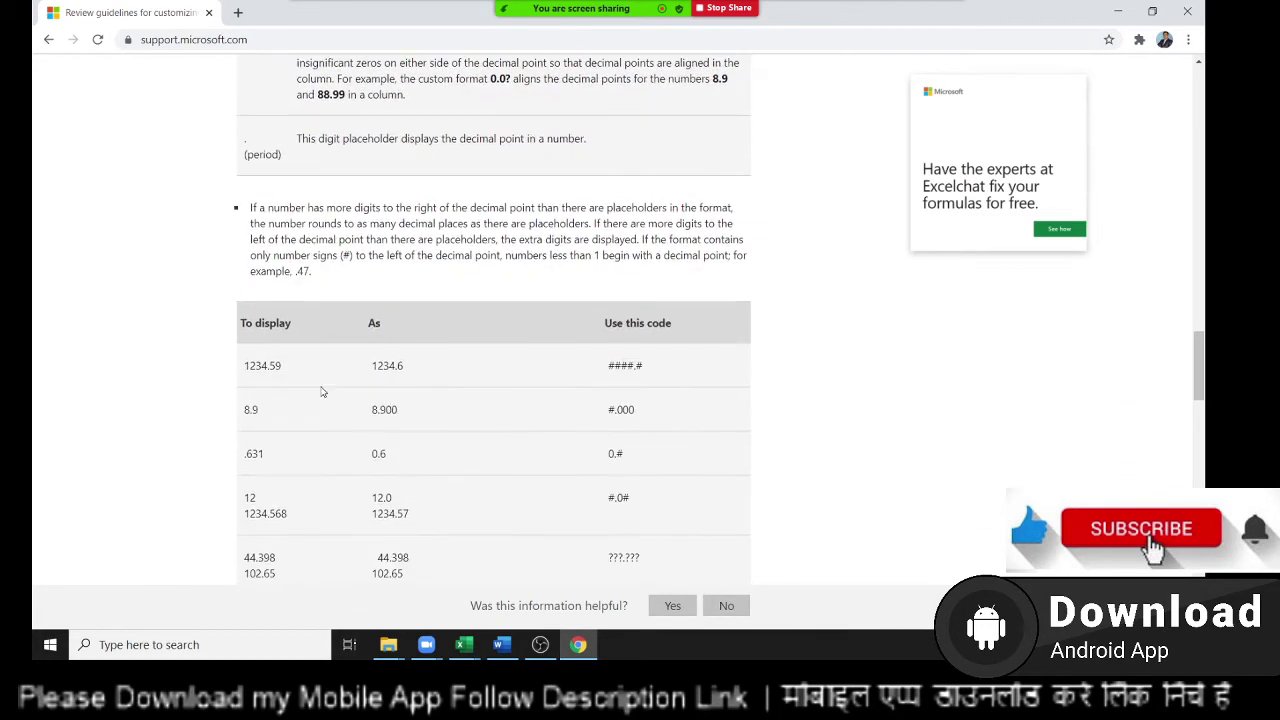
scroll(322, 392, "down", 3)
scroll(321, 391, "down", 2)
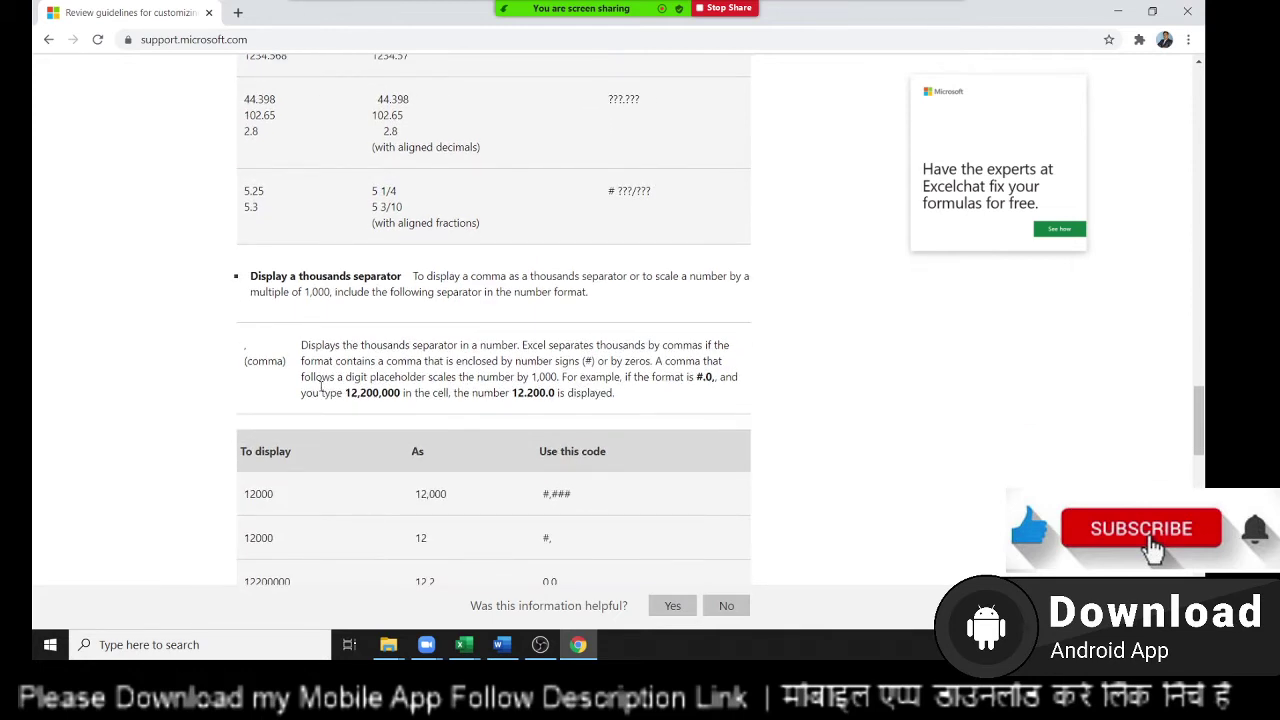
scroll(321, 392, "down", 3)
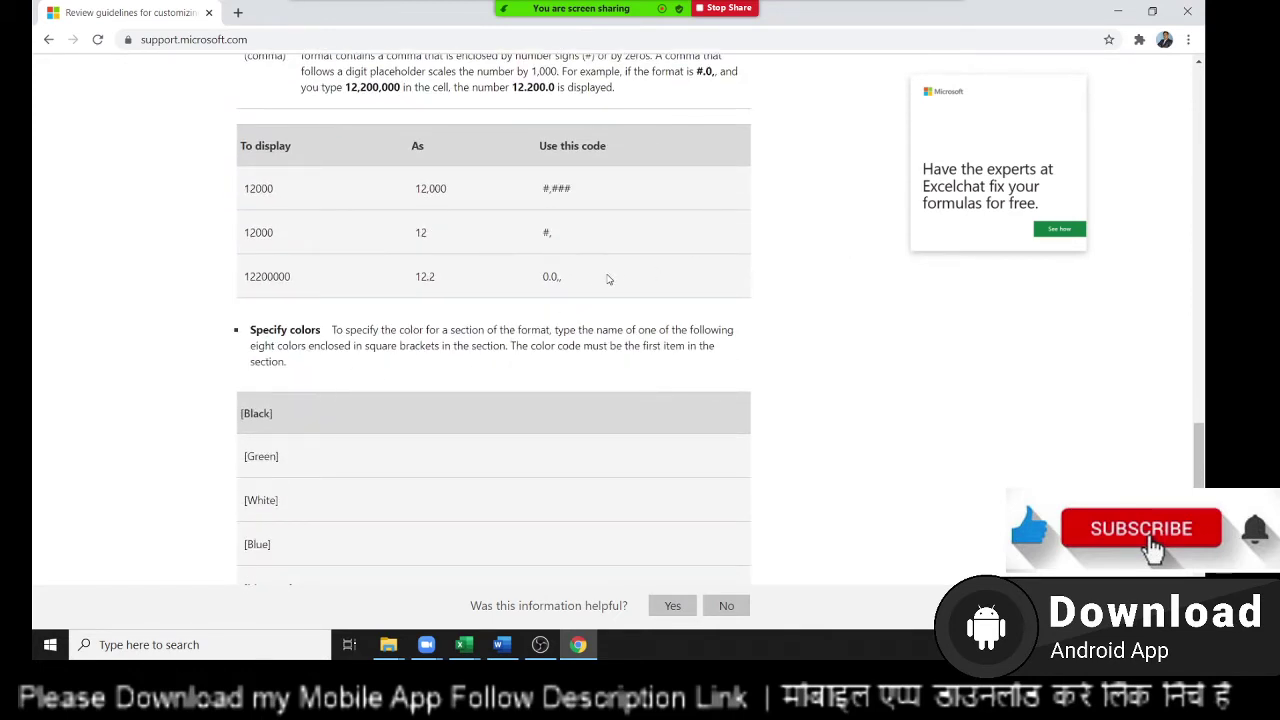
mouse_move(568, 285)
left_mouse_down()
mouse_move(245, 215)
mouse_move(243, 198)
left_mouse_up()
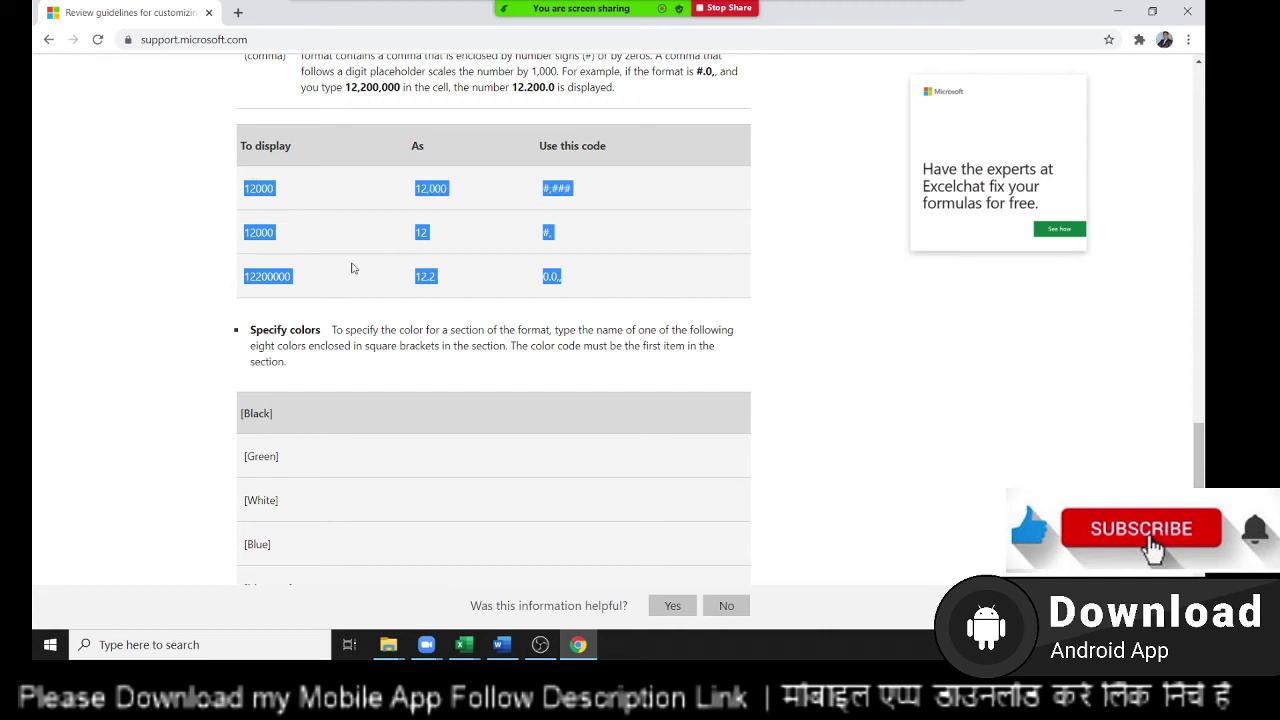
left_click(485, 345)
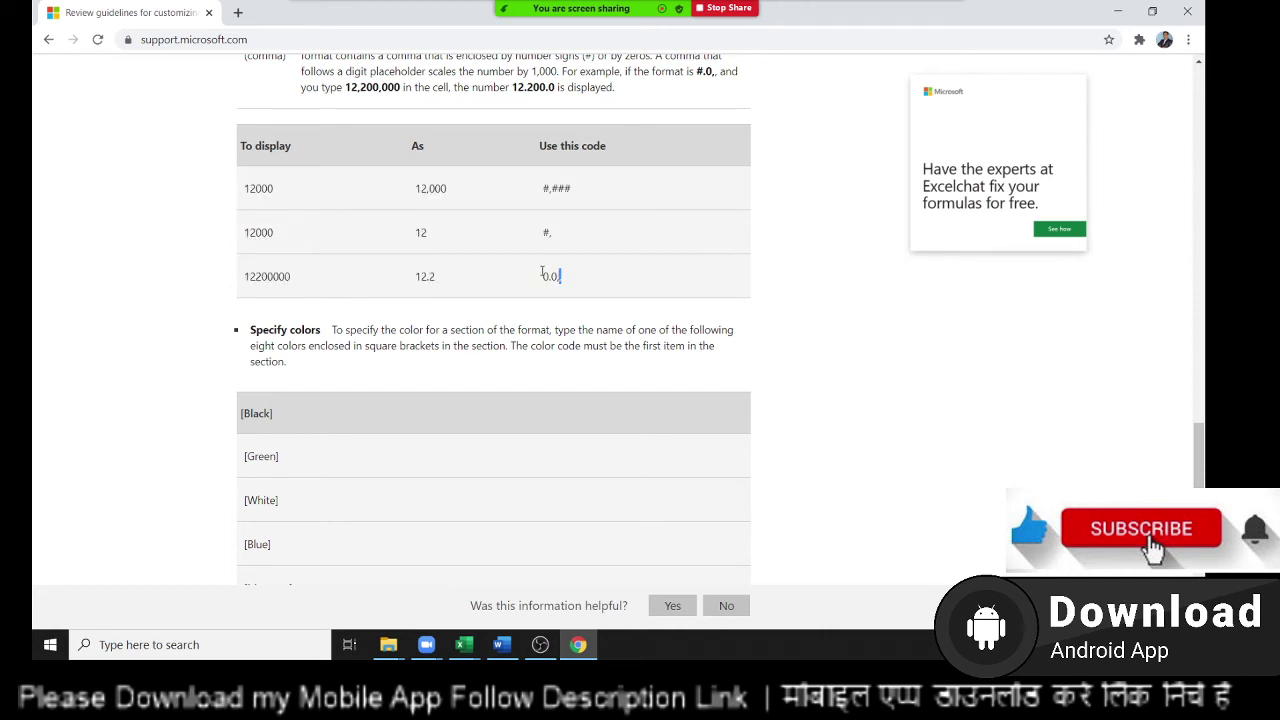
Step: Highlight the colour codes, from [Green] to the full [Black]–[Red] list
left_click_drag(541, 272, 351, 205)
scroll(380, 311, "down", 2)
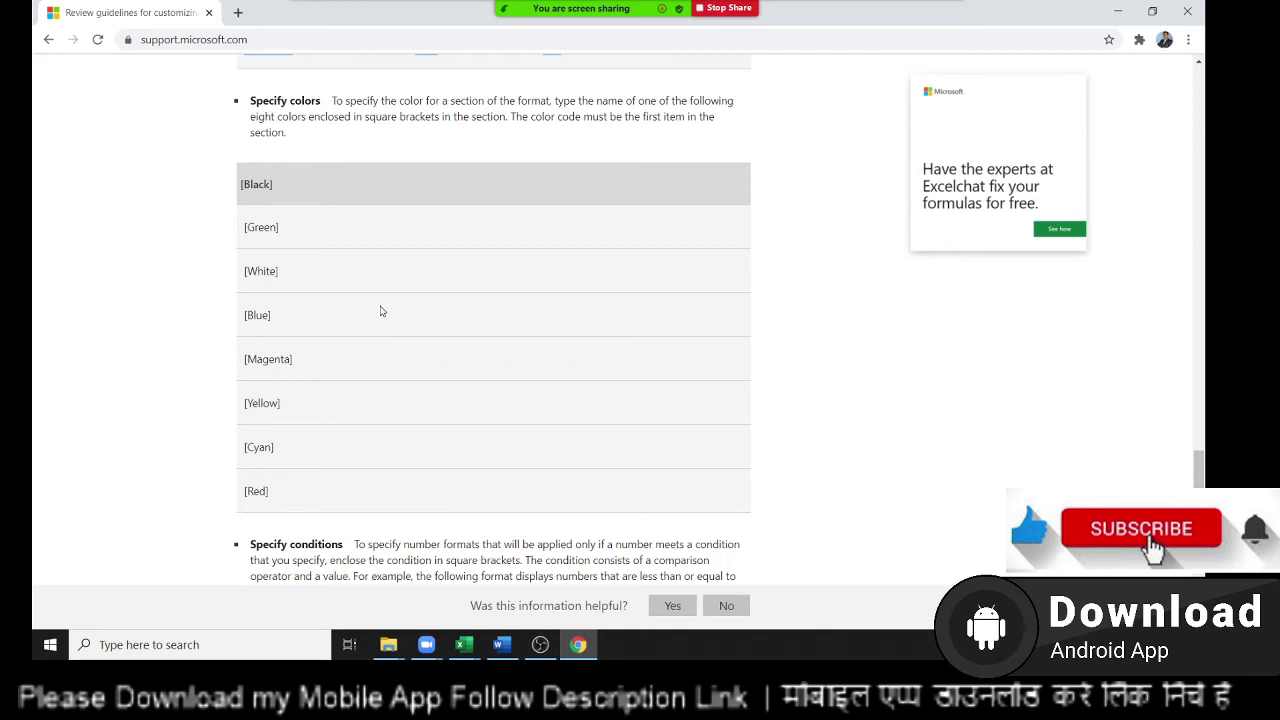
left_click(264, 196)
left_click_drag(262, 215, 266, 262)
left_click(266, 263)
left_click_drag(268, 514, 204, 283)
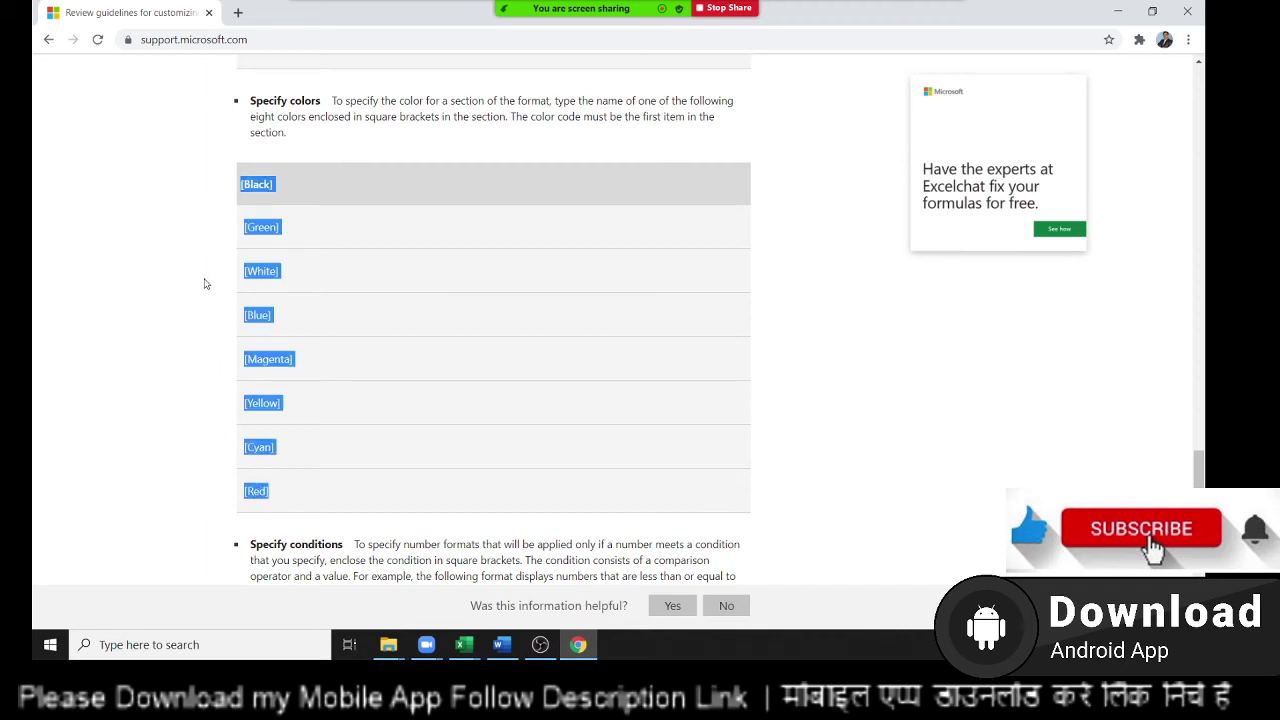
Step: Select the example format [Red][<=100];[Blue][>100] and return to Excel
scroll(200, 290, "down", 1)
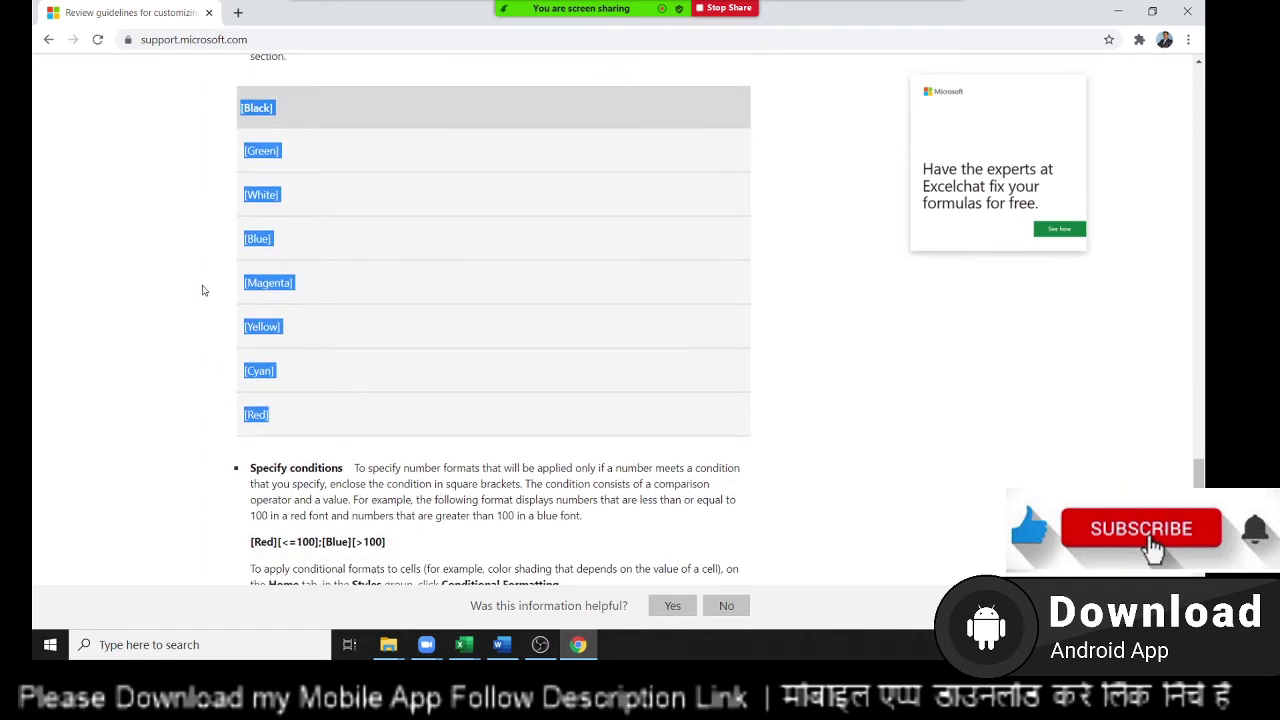
left_click(425, 530)
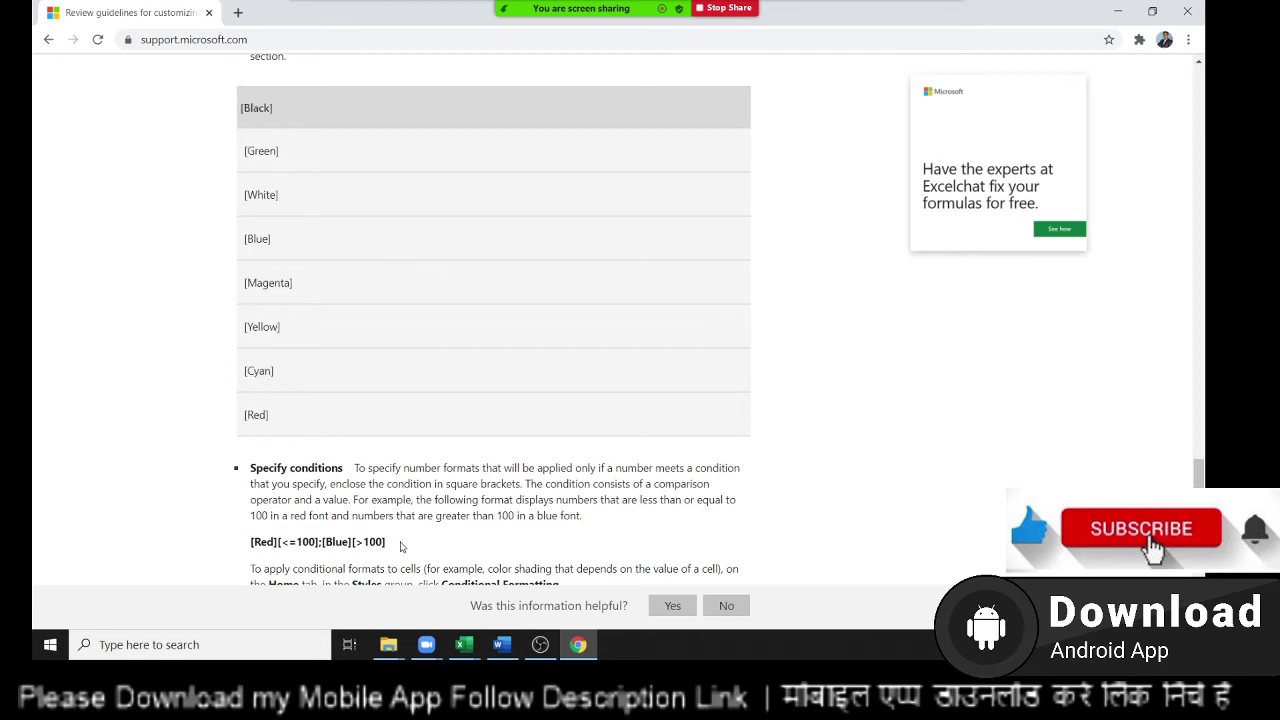
left_click_drag(400, 545, 225, 534)
key("ctrl+c")
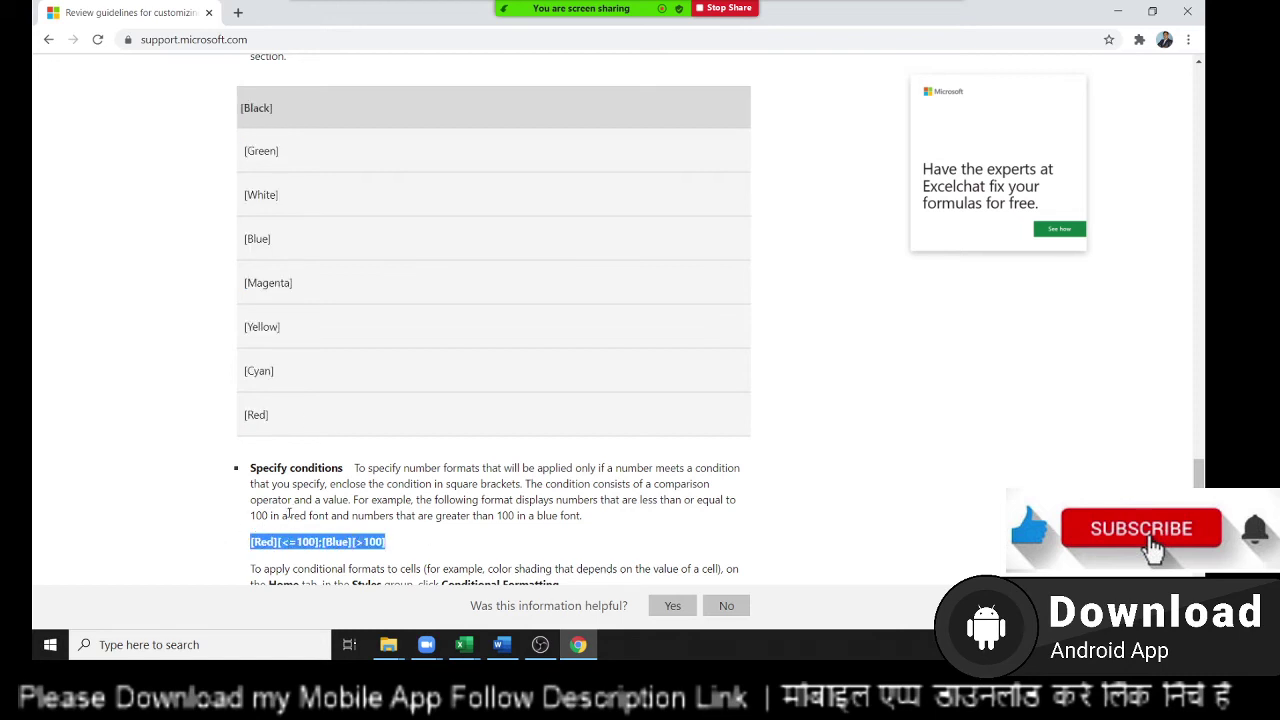
key("alt+Tab")
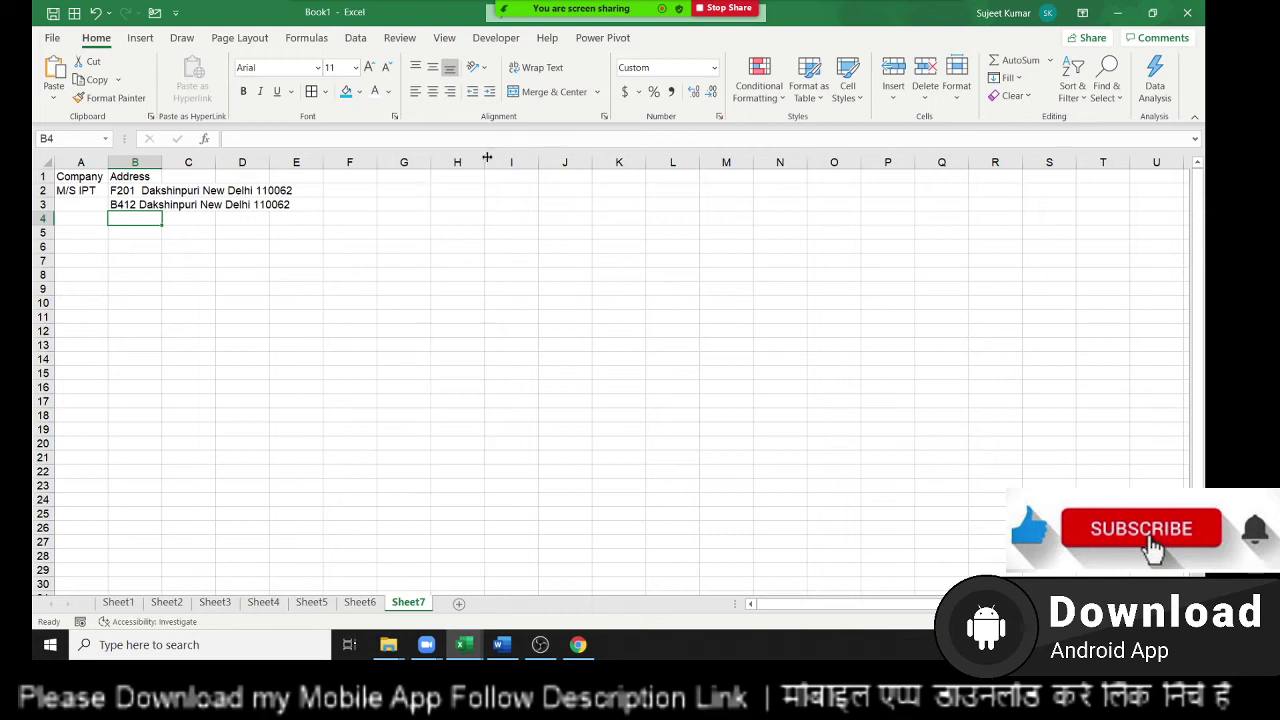
Step: Select column H and paste [Red][<=100];[Blue][>100] as its Custom format in Format Cells
left_click(457, 162)
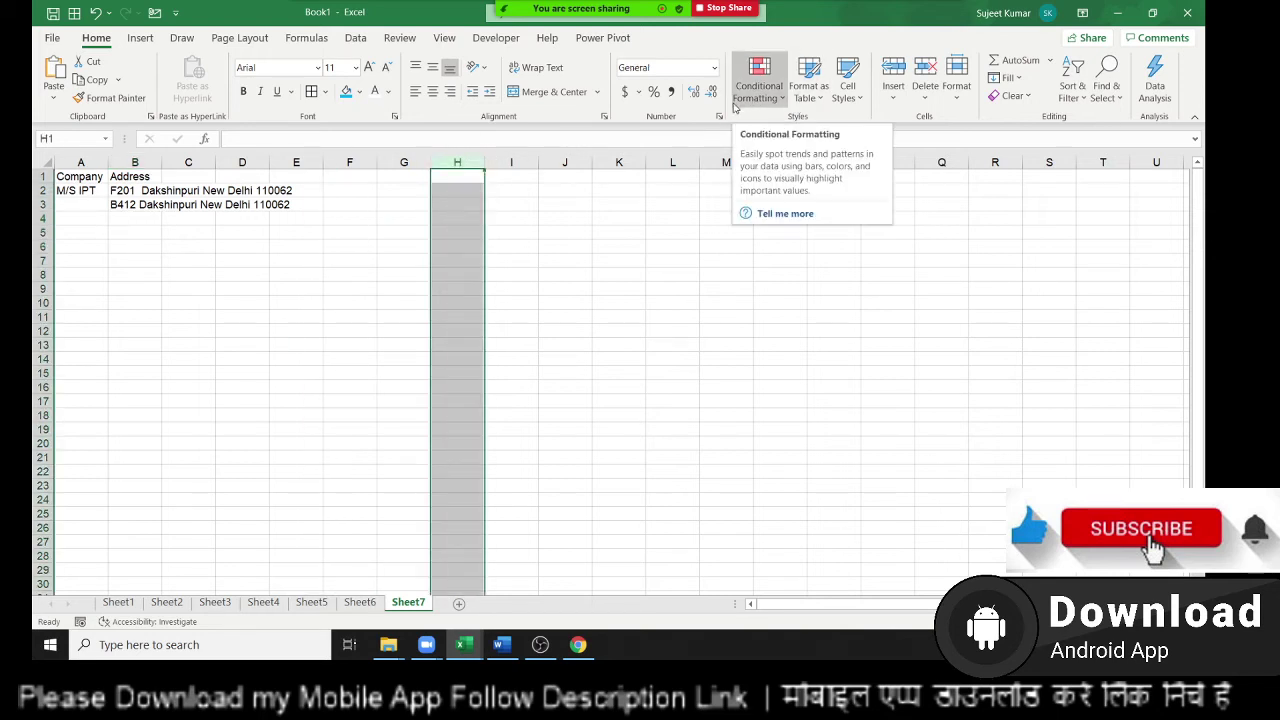
left_click(782, 98)
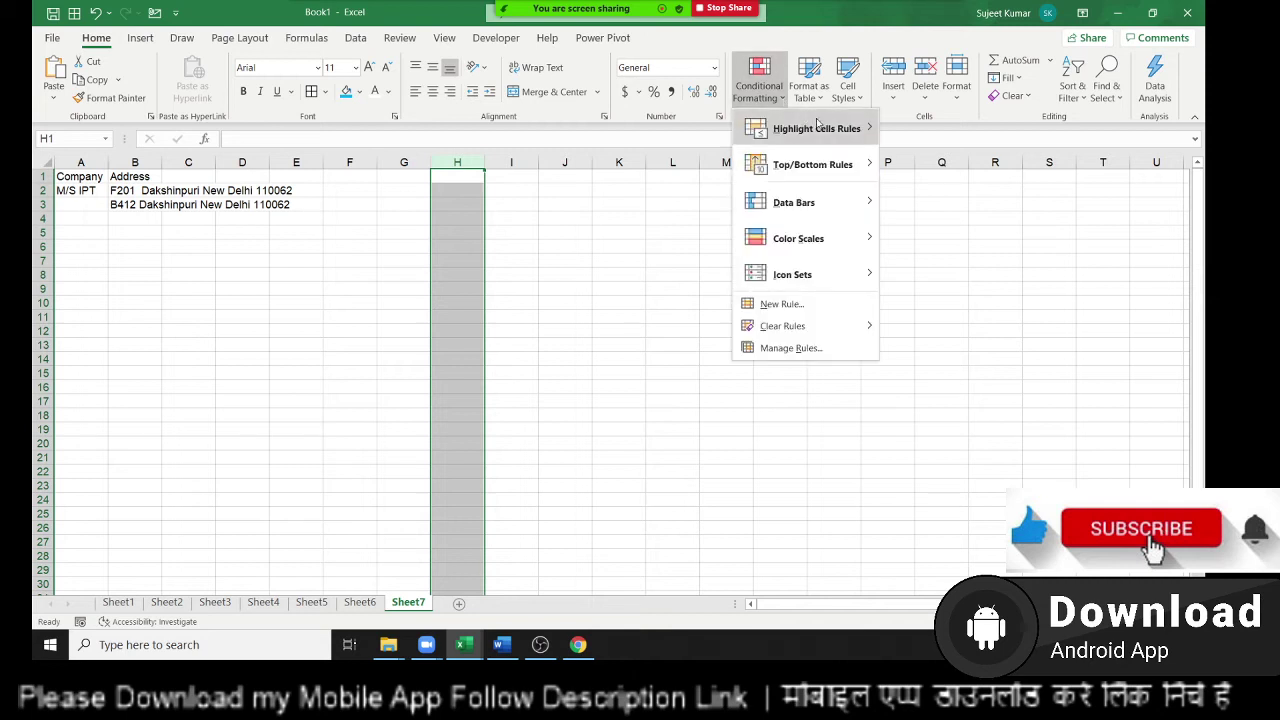
left_click(719, 117)
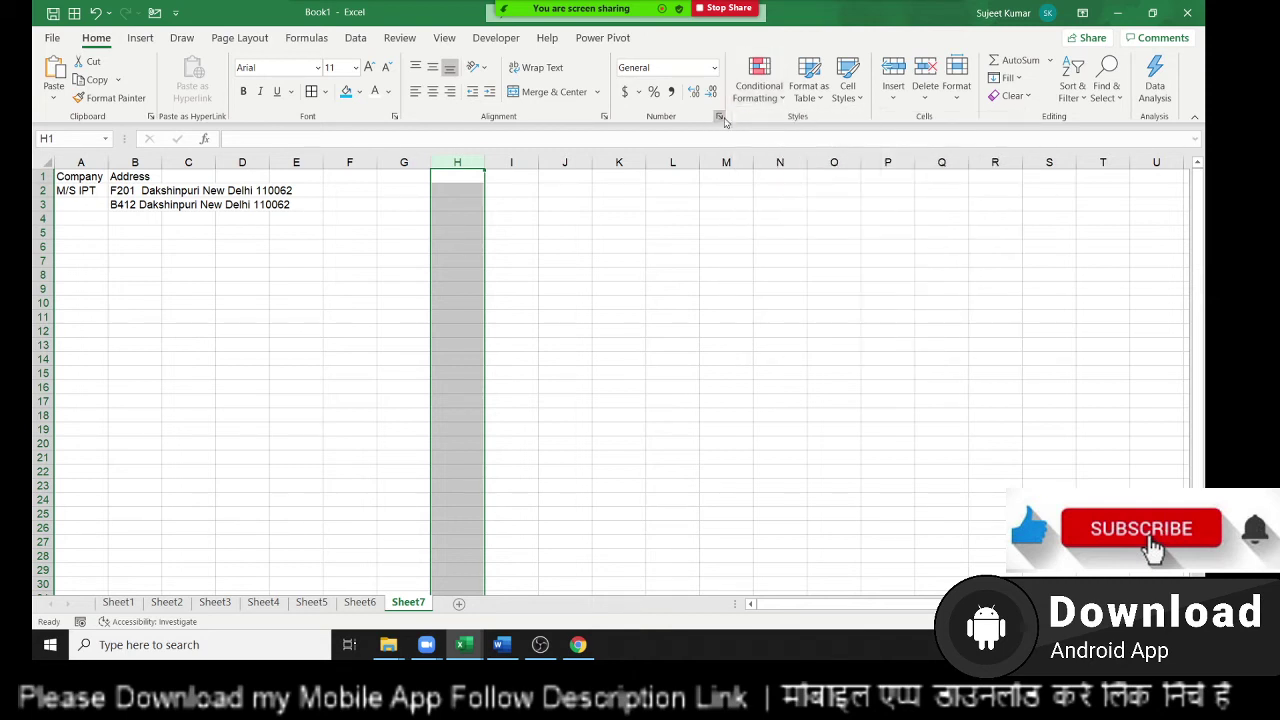
left_click(709, 336)
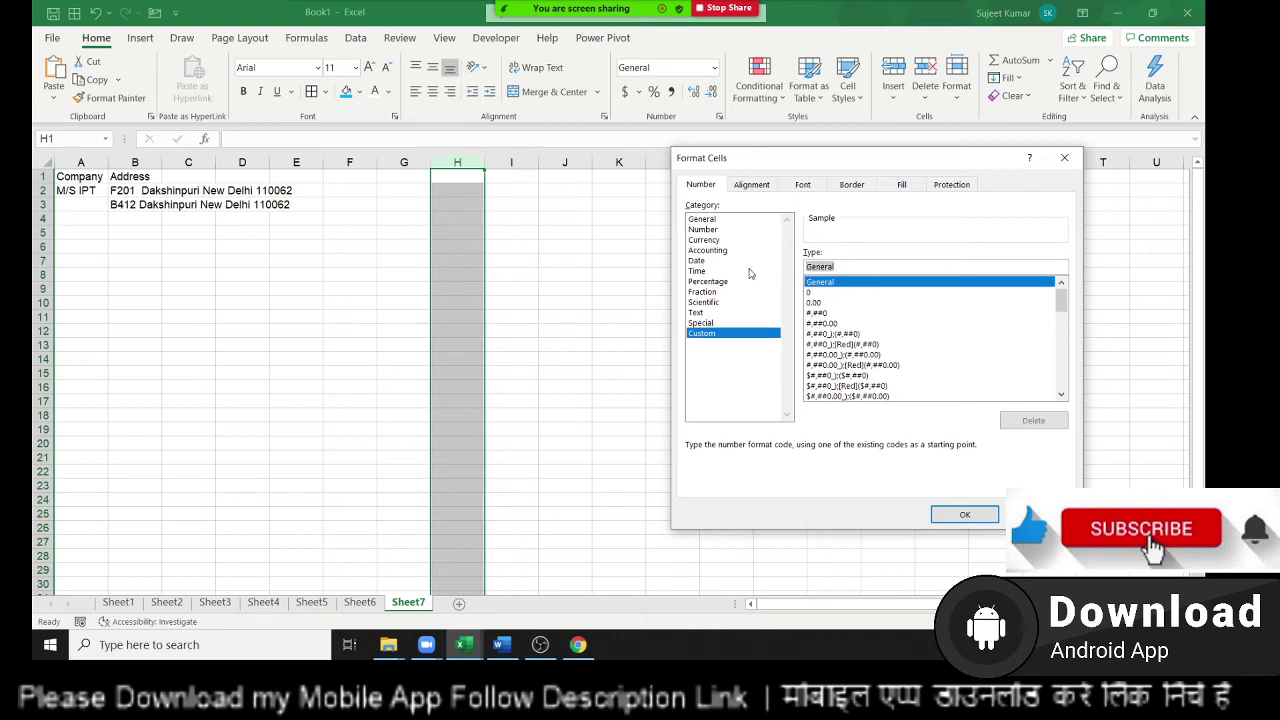
key("ctrl+v")
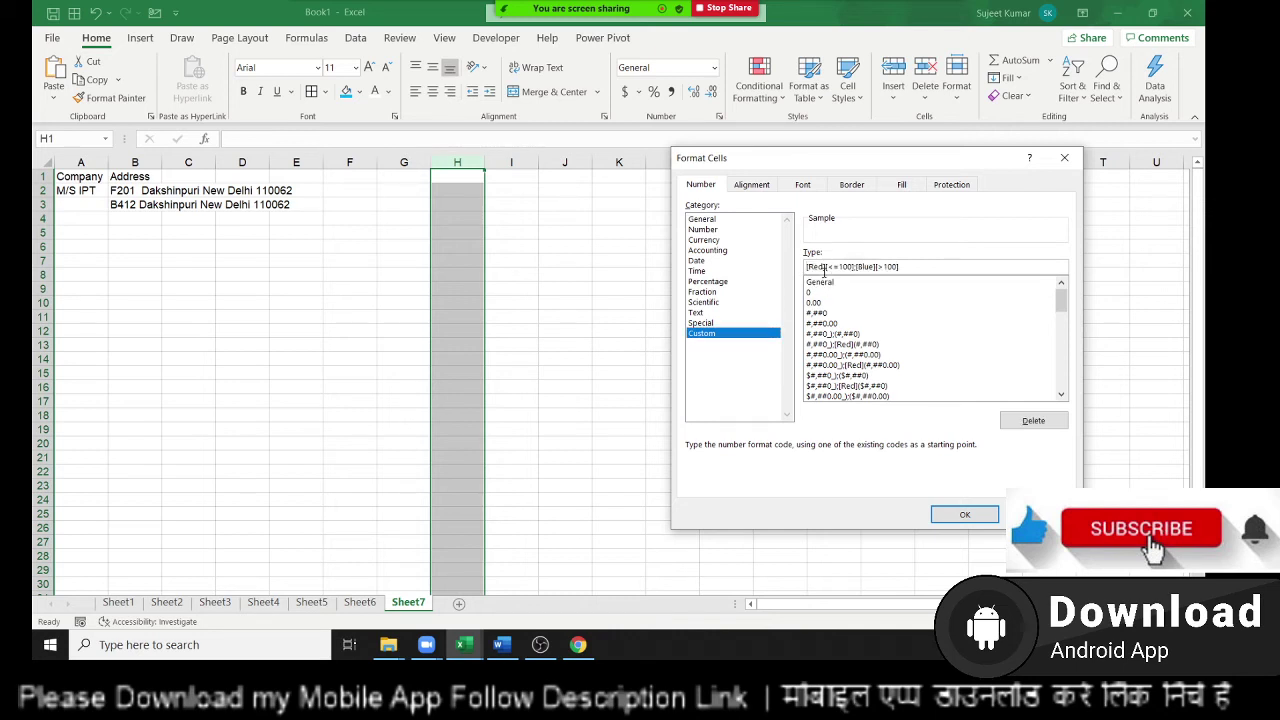
double_click(821, 268)
left_click(846, 268)
double_click(882, 270)
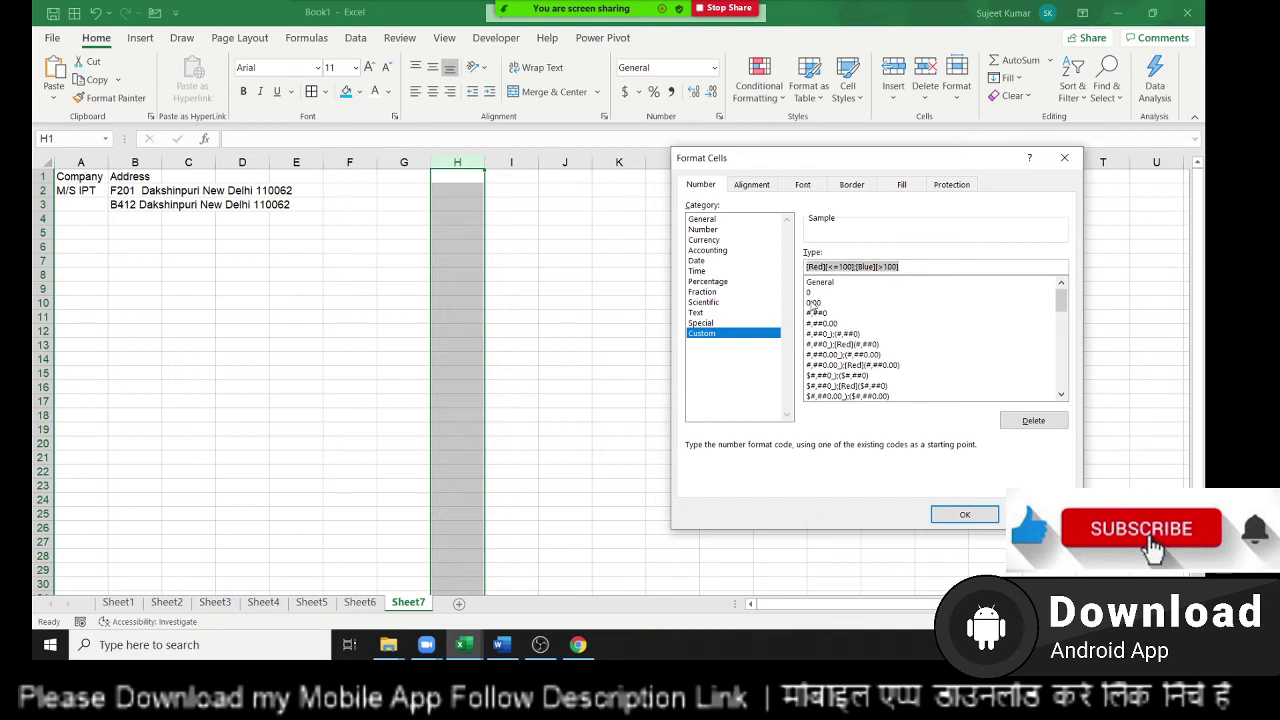
left_click(965, 515)
Step: Enter 85 in H7, 150 in H11 and 100 in H14 to test the colour rule
left_click(471, 254)
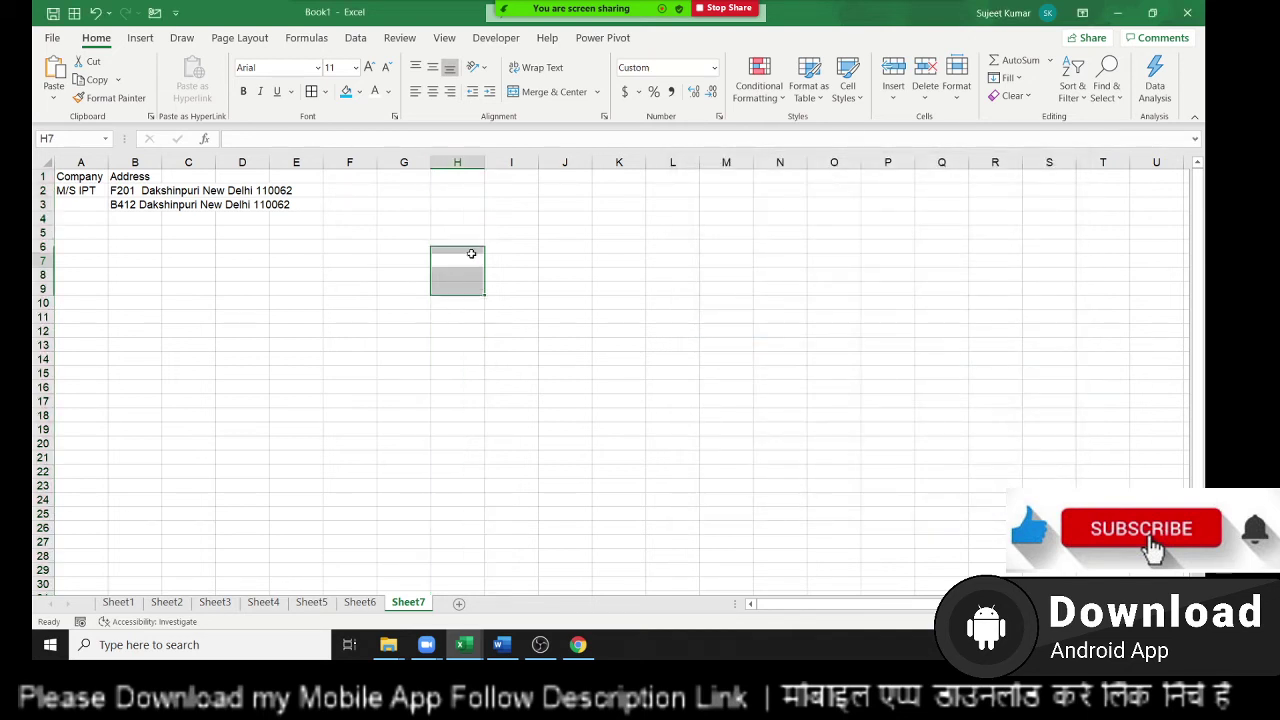
left_click_drag(471, 254, 469, 243)
type("85")
key("Return")
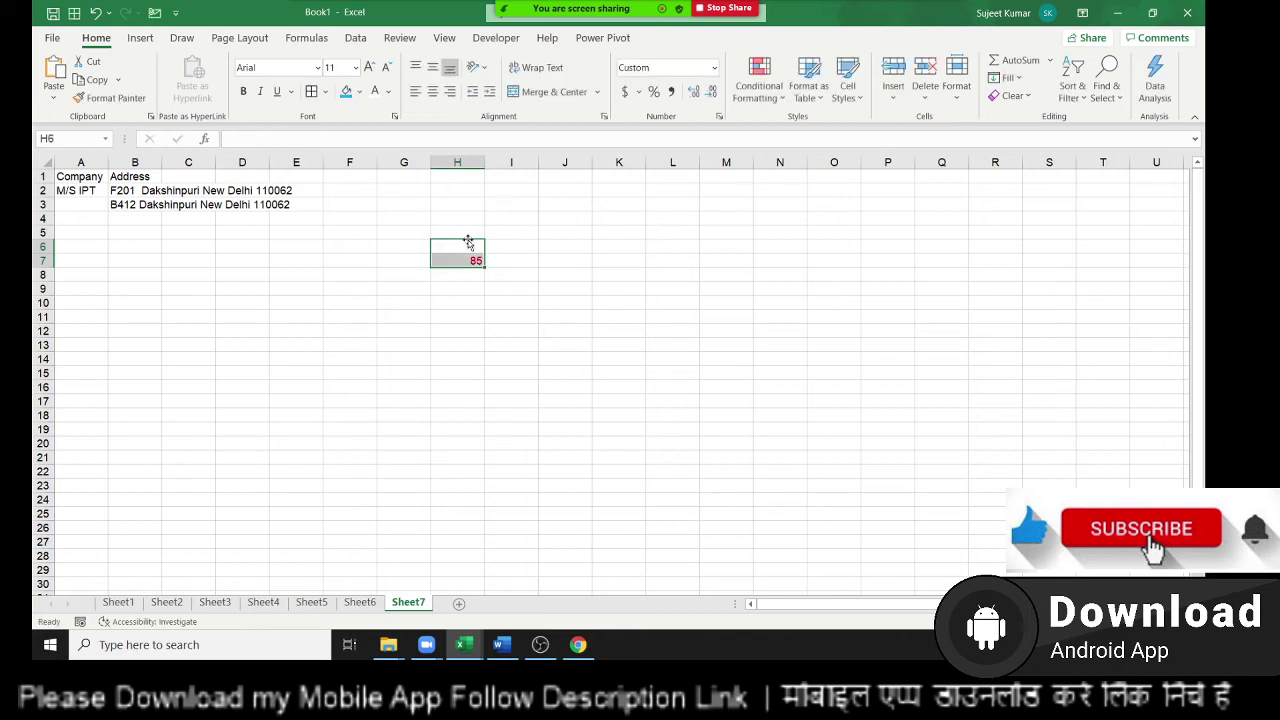
left_click(468, 317)
type("15")
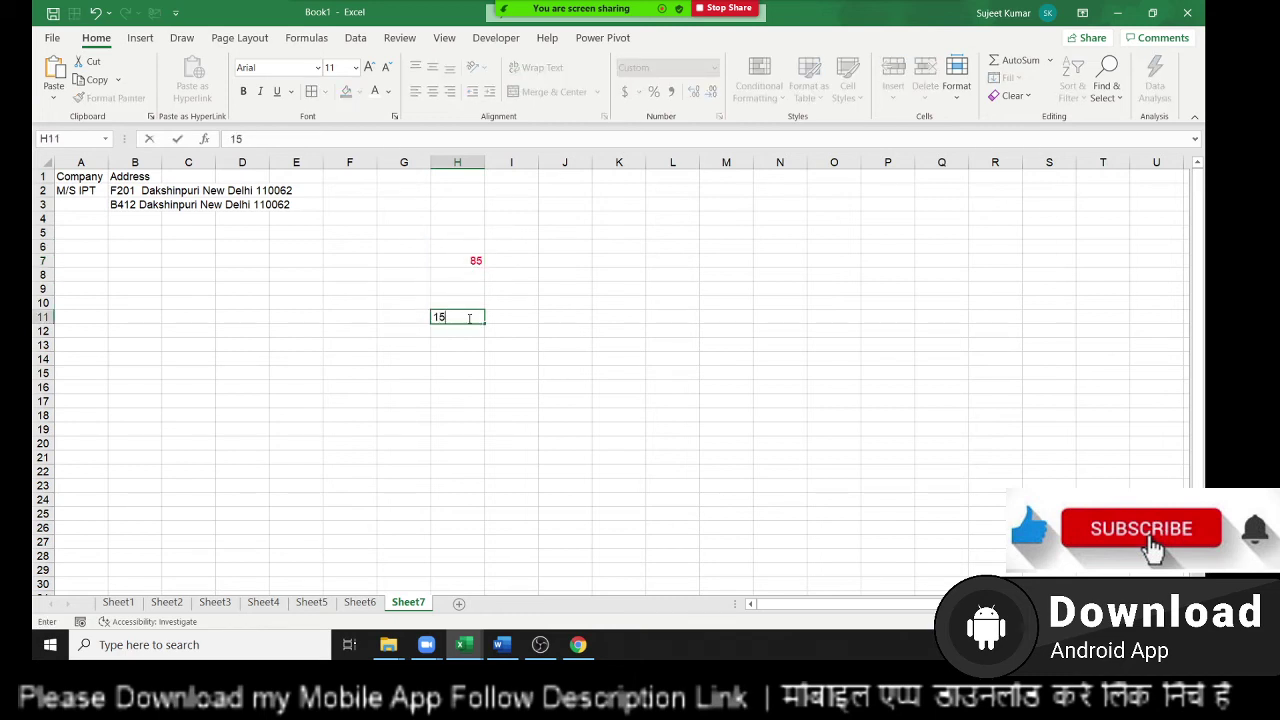
type("0")
key("Return")
left_click(470, 356)
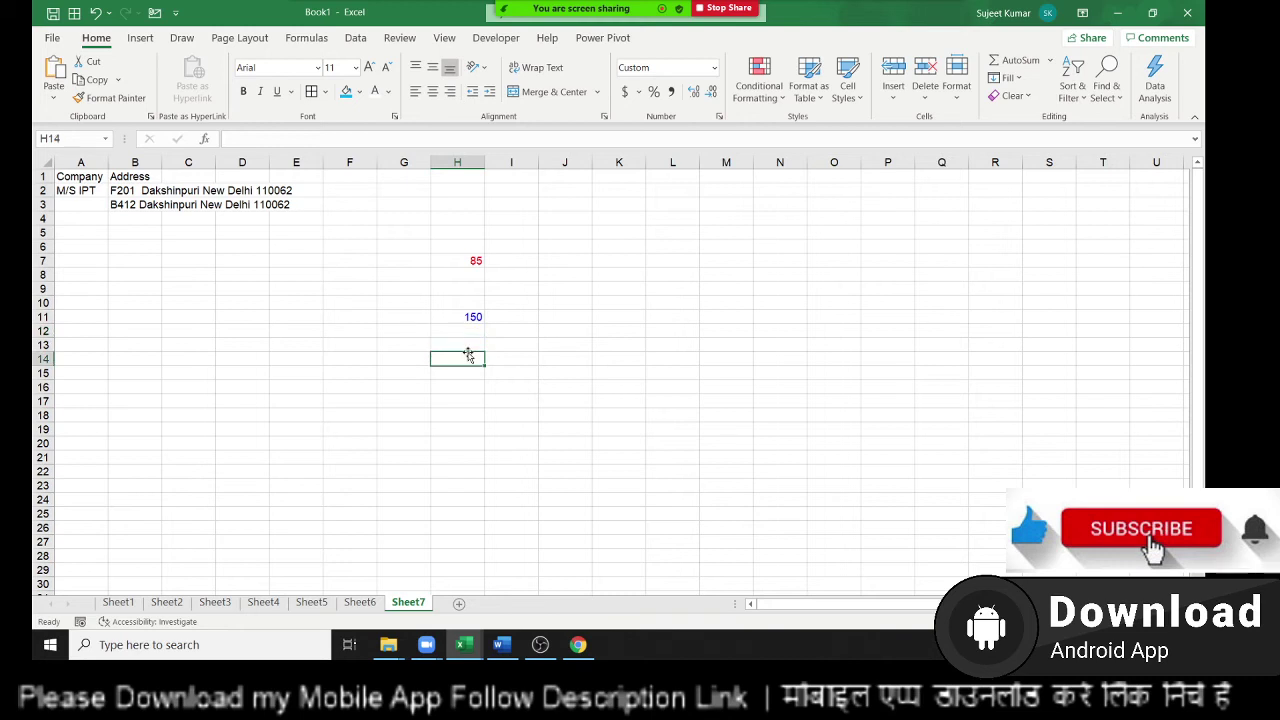
type("100")
key("Return")
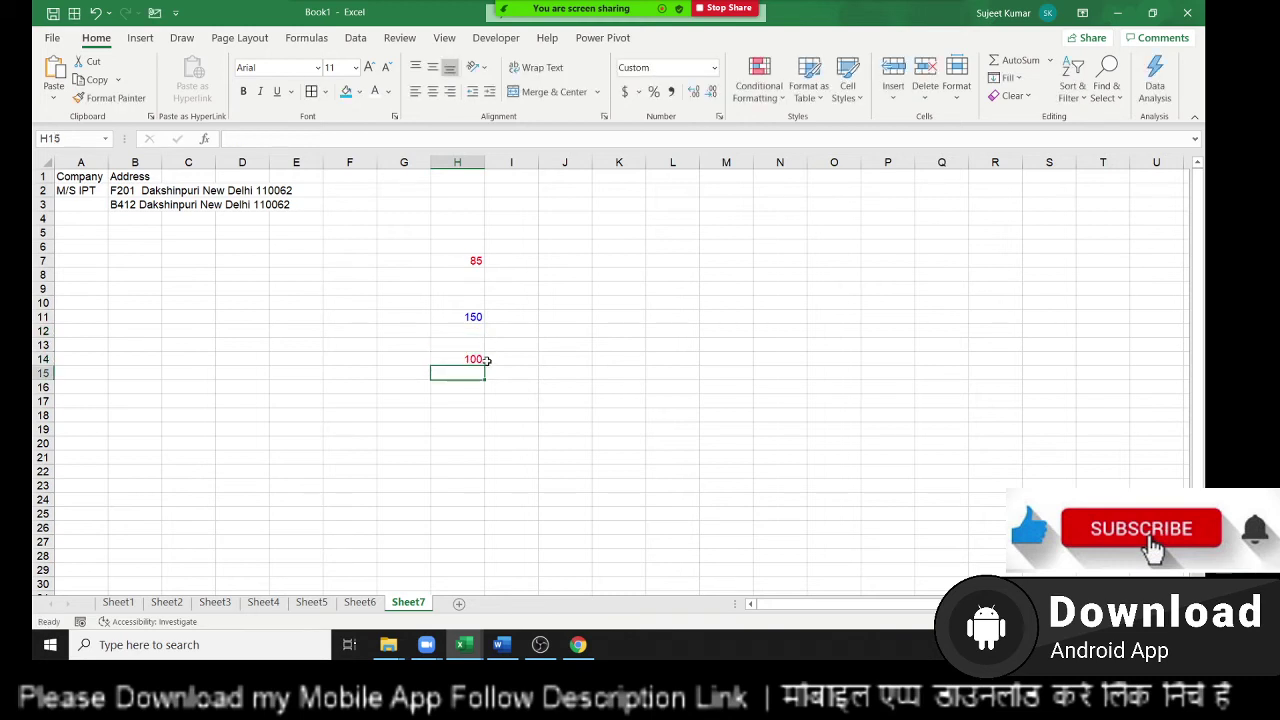
left_click(454, 418)
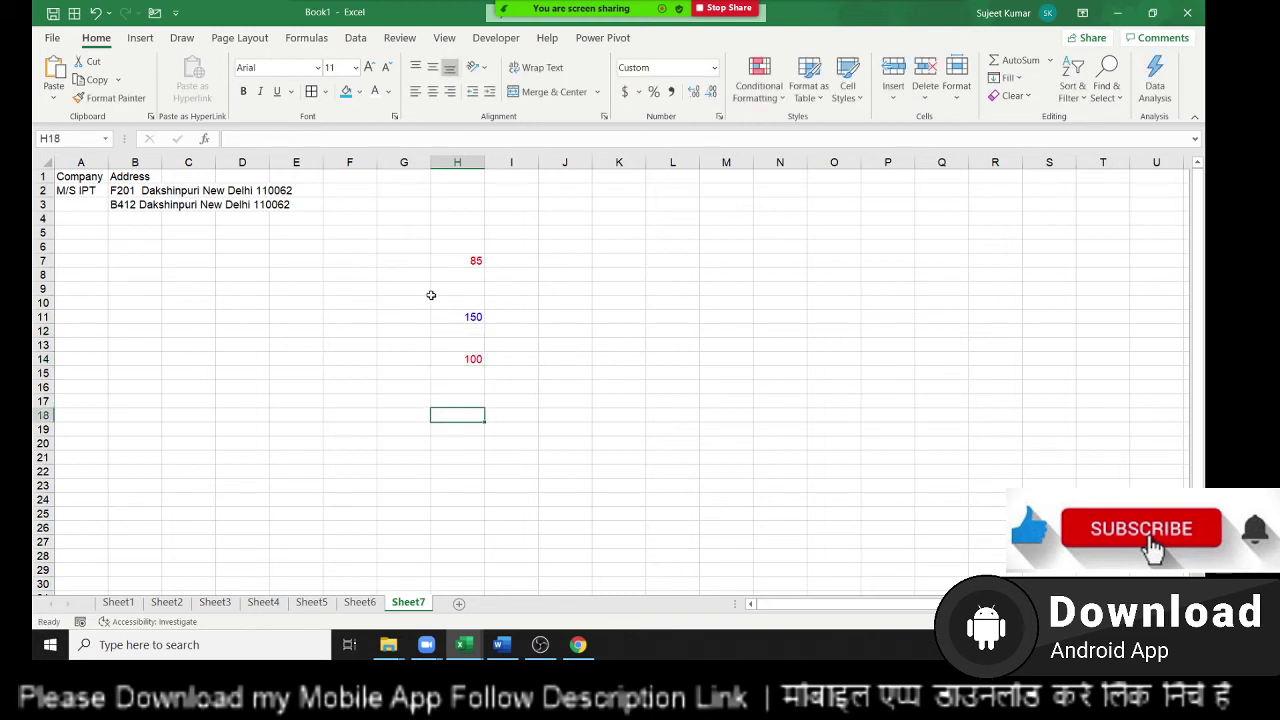
left_click(471, 372)
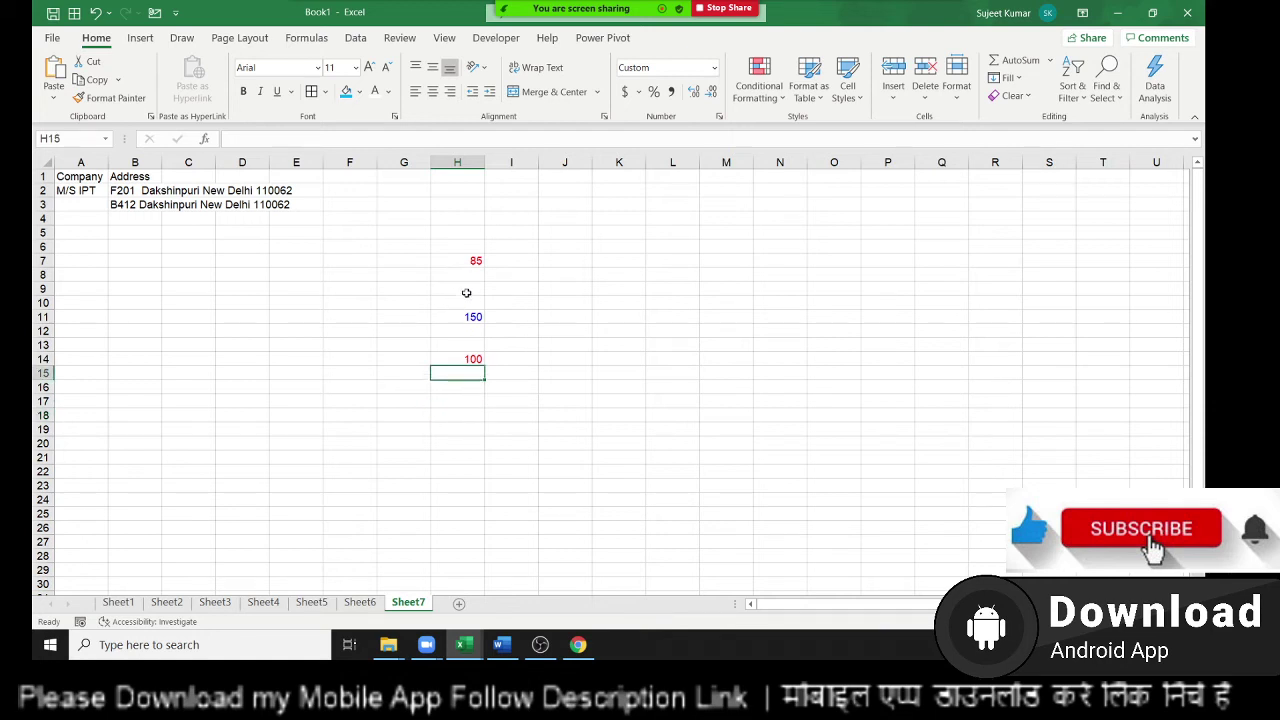
Step: Expand the currency guidelines and locate the ALT+0162 and ALT+0163 symbol codes
key("alt+Tab")
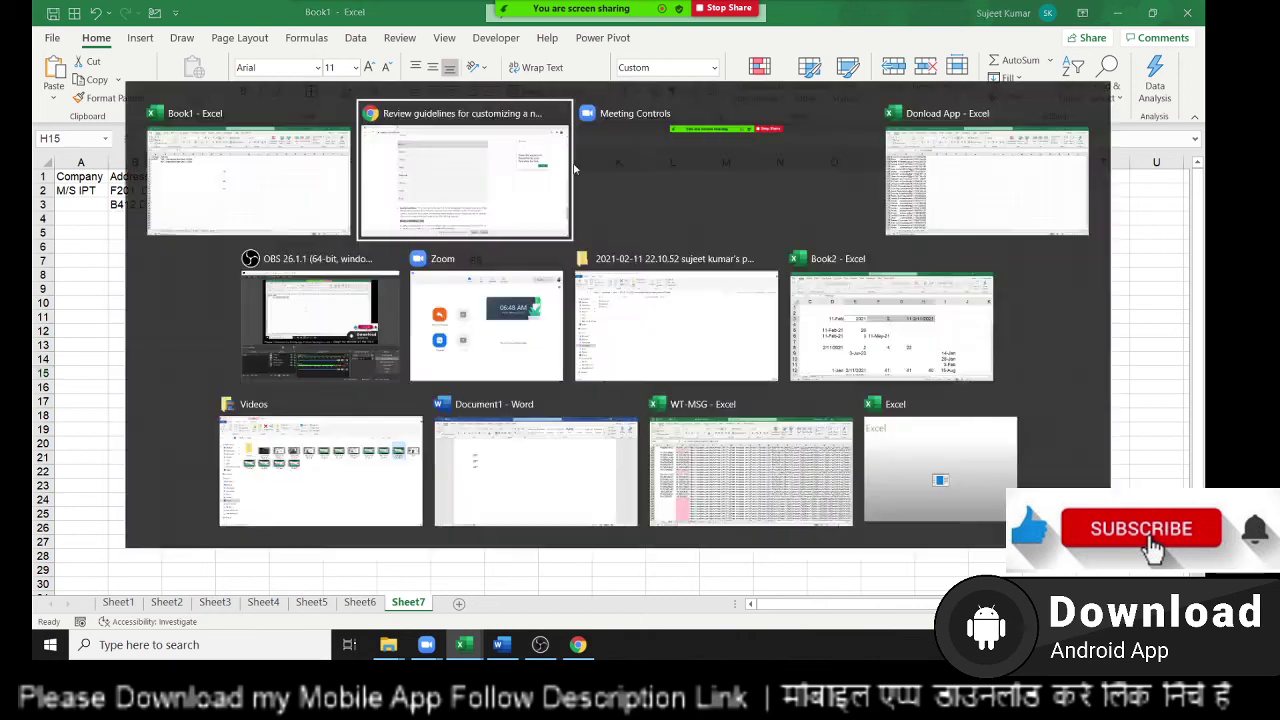
double_click(358, 542)
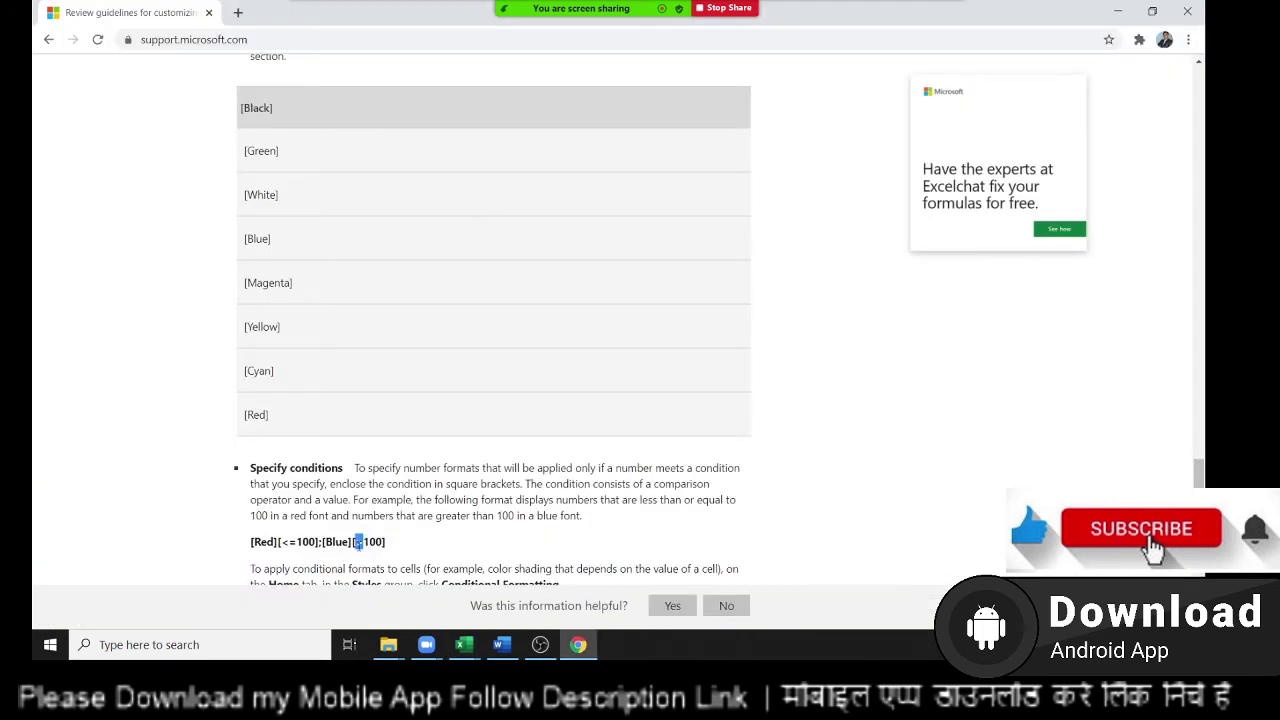
double_click(289, 542)
scroll(501, 398, "down", 3)
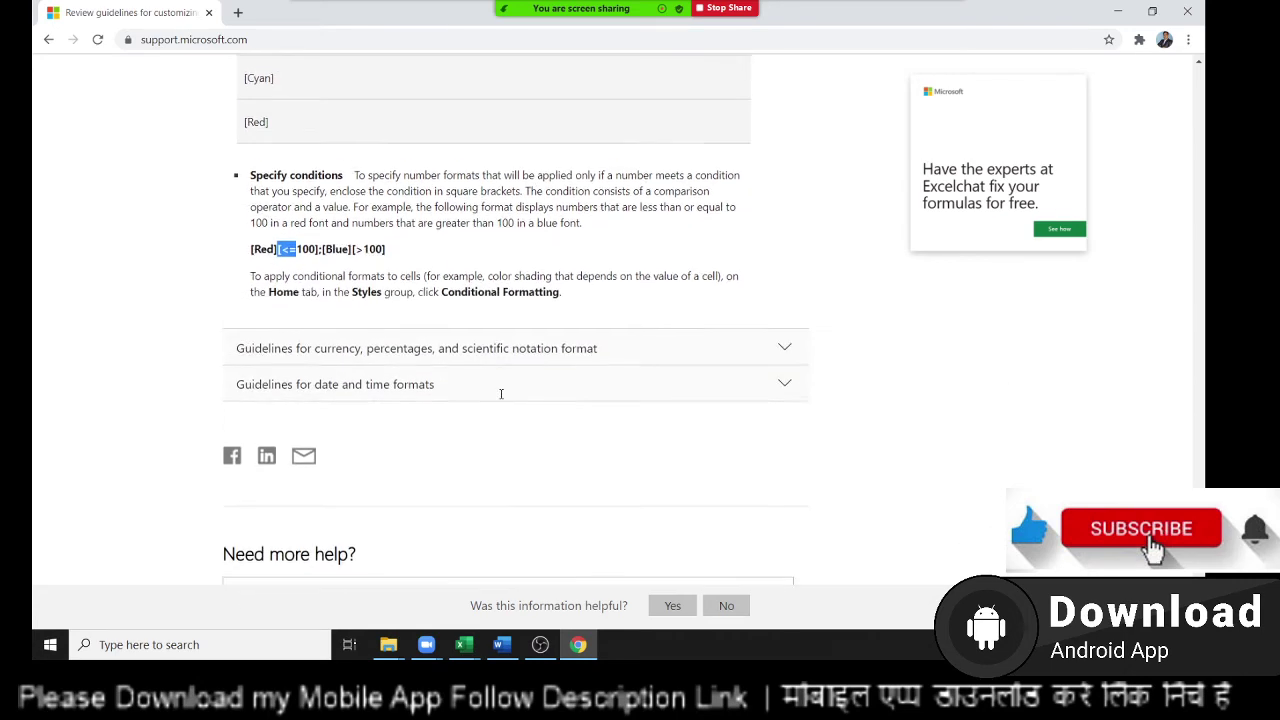
left_click(445, 343)
scroll(443, 355, "down", 2)
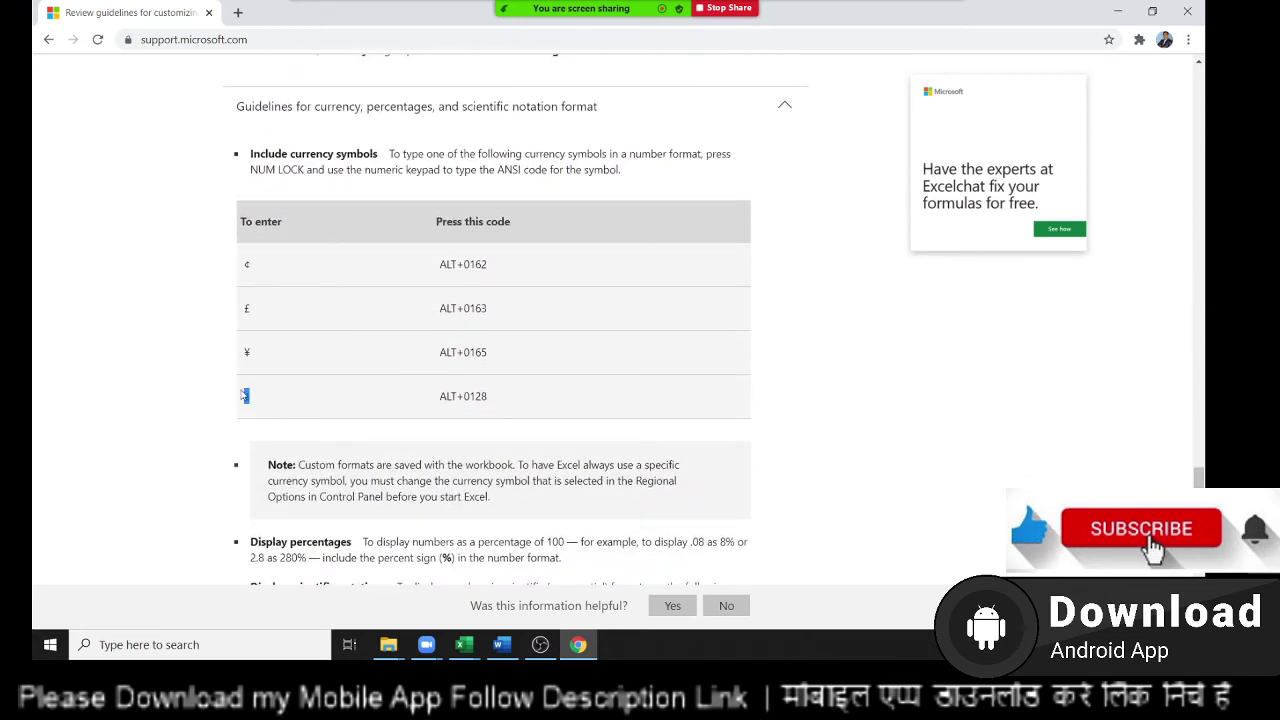
mouse_move(246, 398)
left_mouse_down()
mouse_move(234, 341)
mouse_move(330, 310)
left_mouse_up()
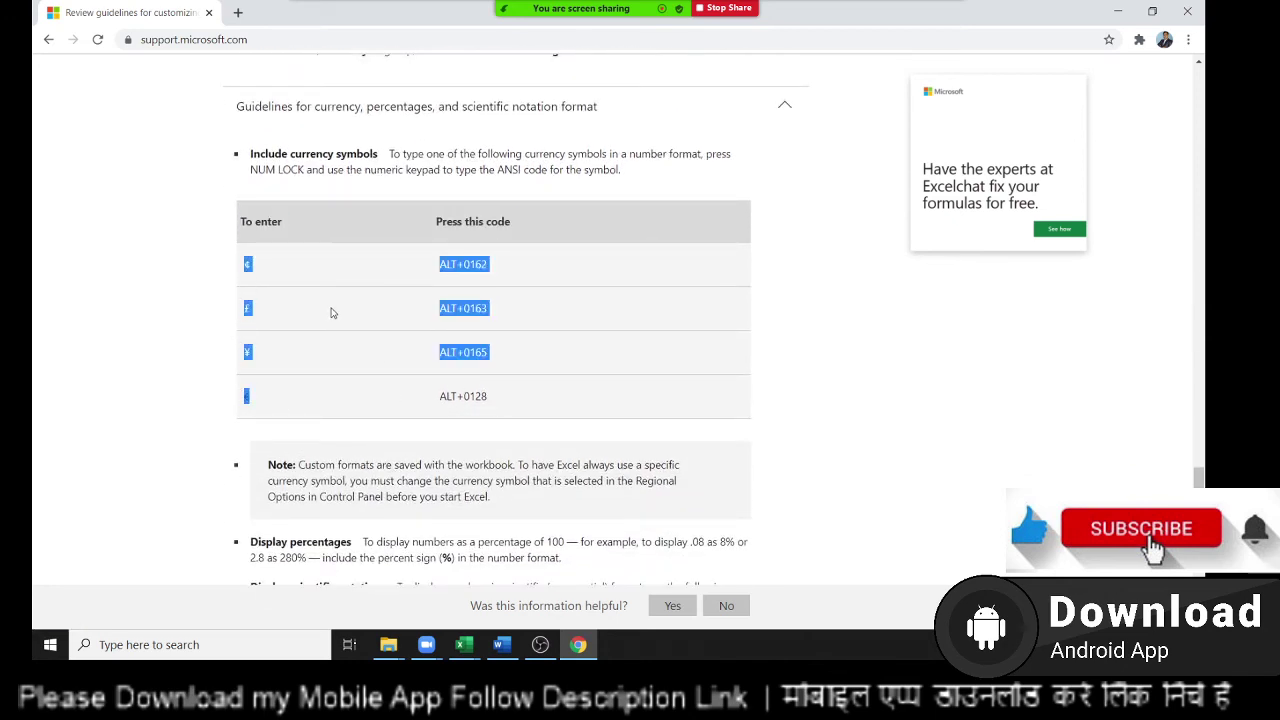
left_click(332, 313)
left_click_drag(446, 266, 488, 266)
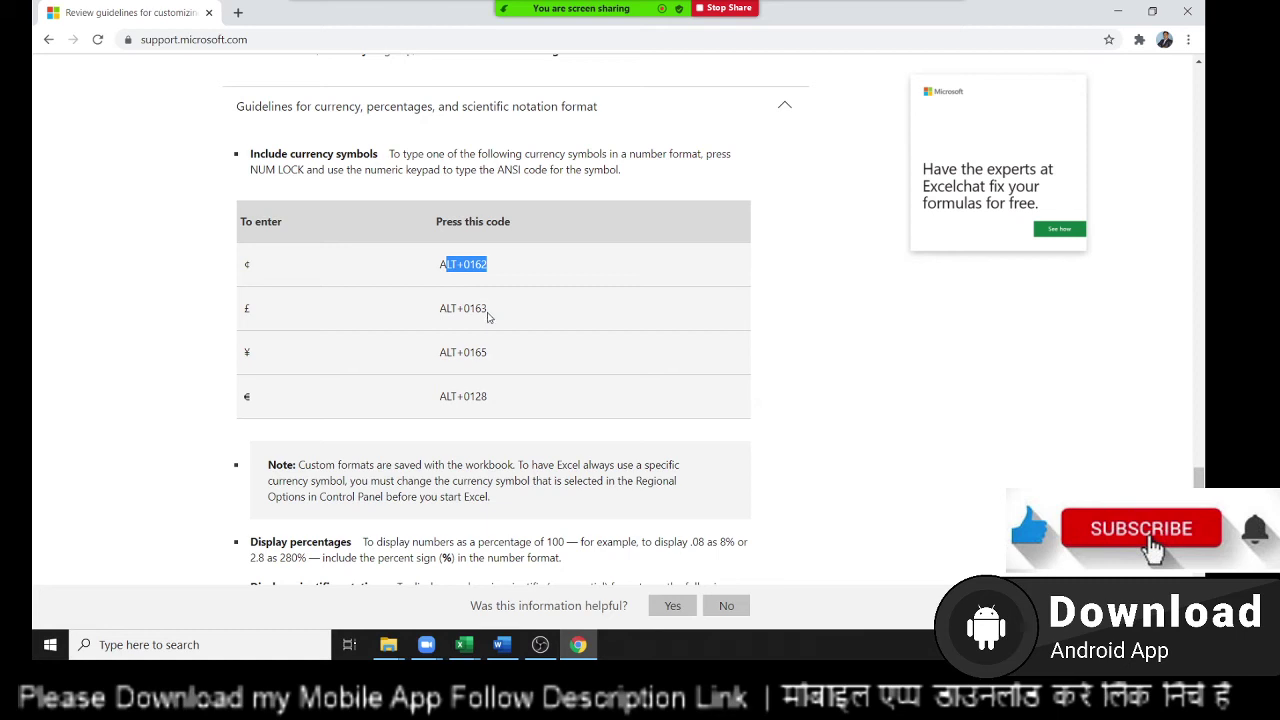
left_click(265, 320)
left_click_drag(500, 310, 440, 308)
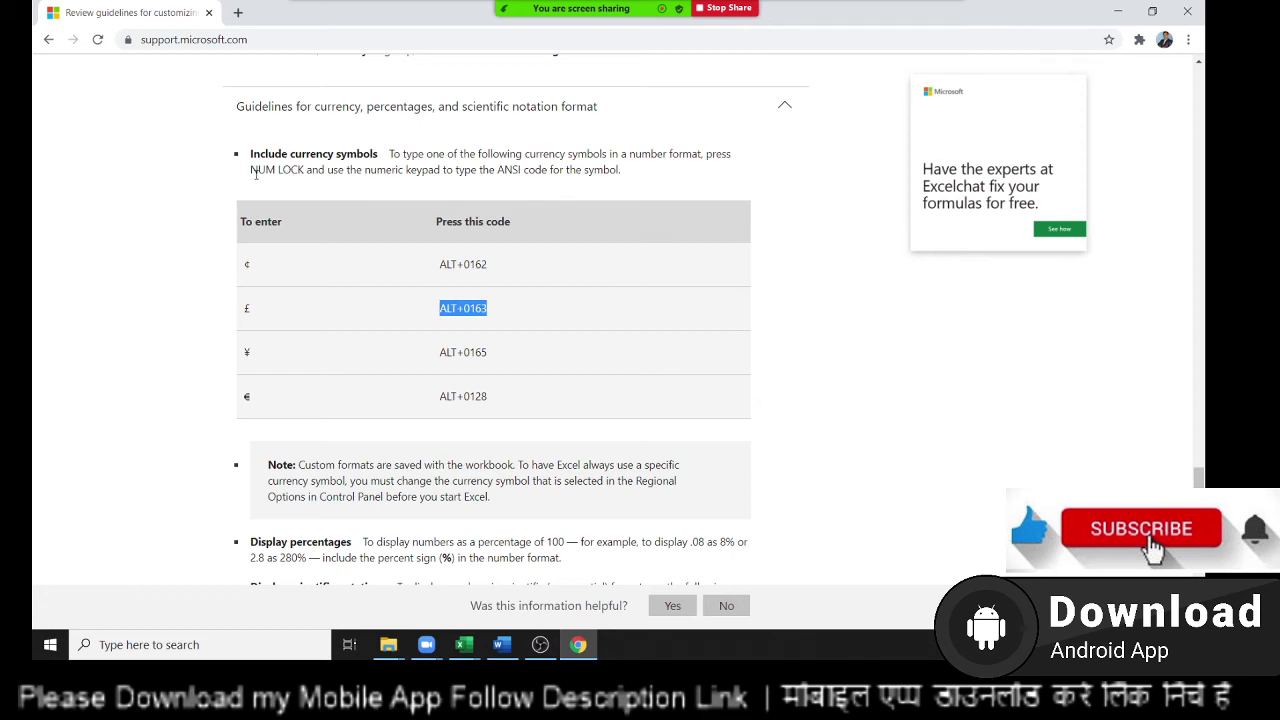
left_click_drag(377, 171, 437, 172)
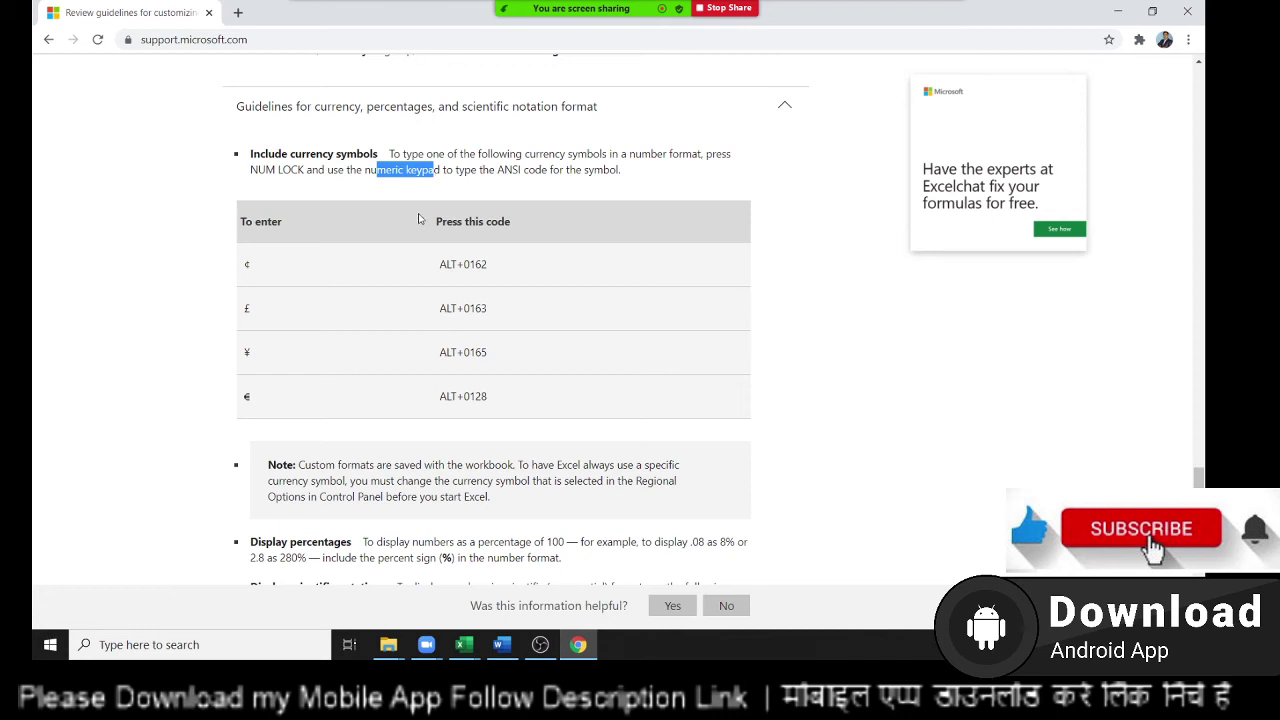
Step: Enter a £ sign in cell L14
key("alt+Tab")
left_click(648, 359)
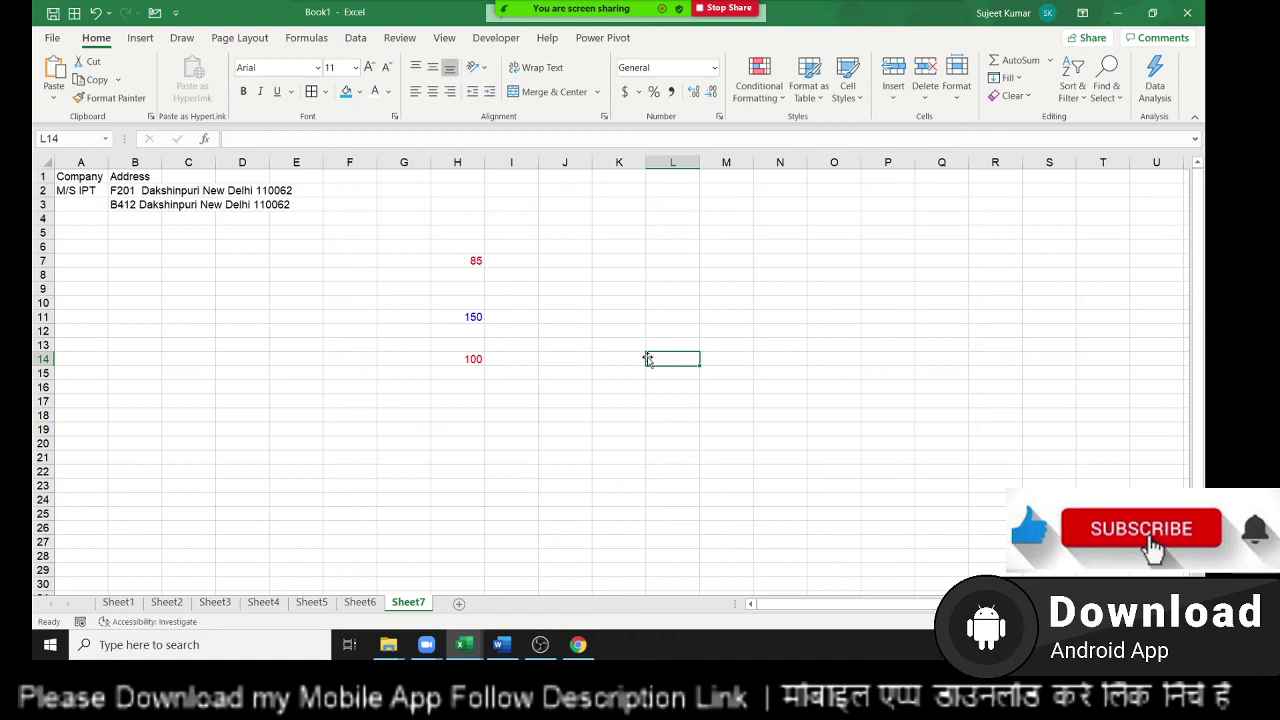
type("£")
left_click(648, 385)
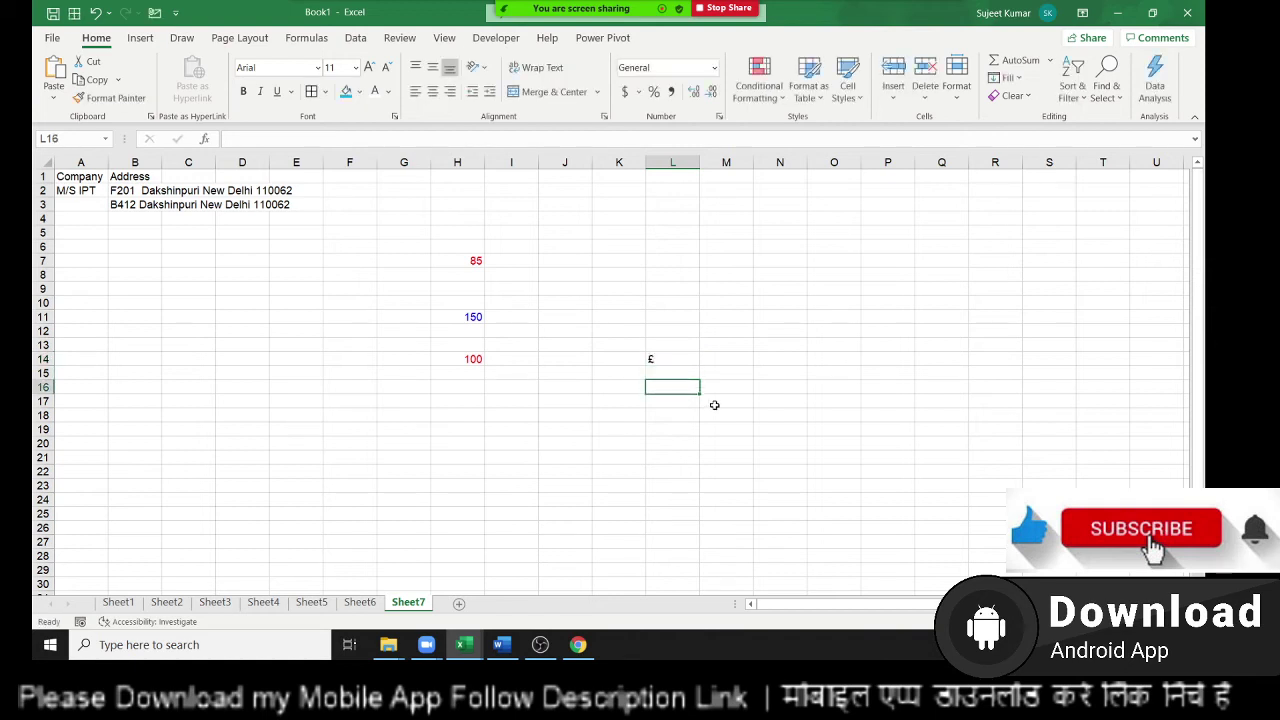
double_click(678, 362)
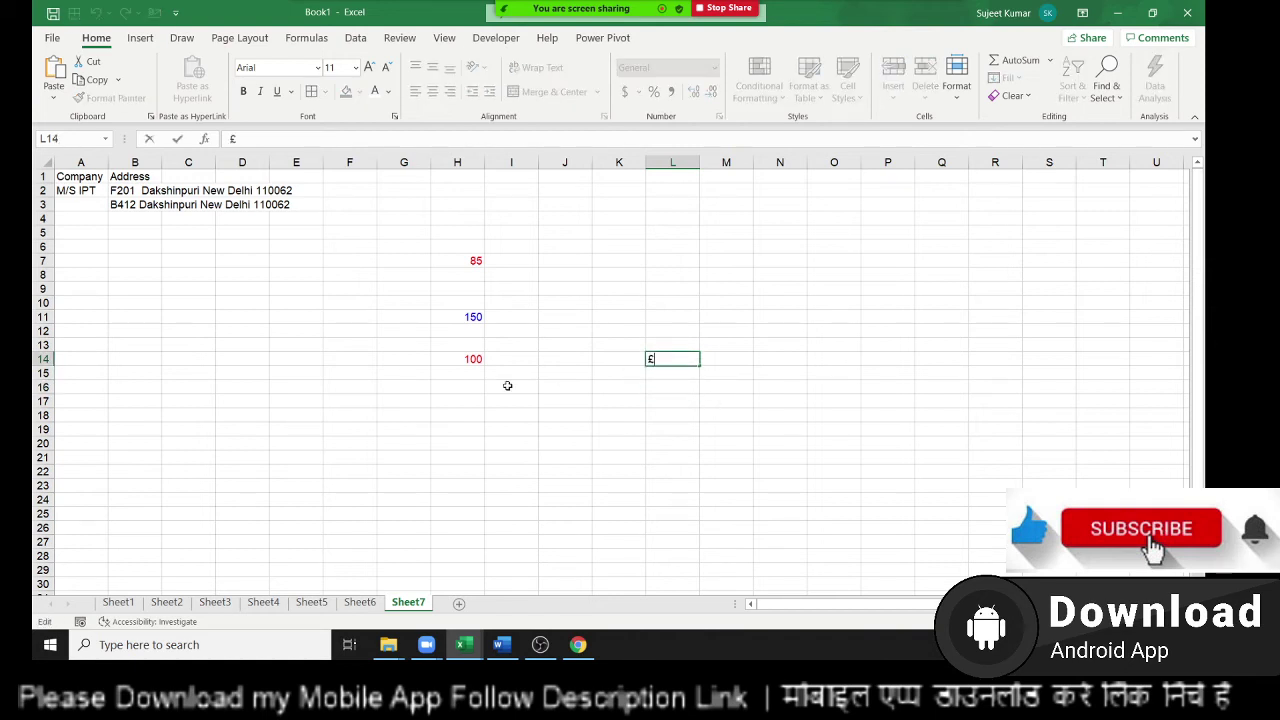
left_click(557, 387)
Step: Expand the date and time formats guidelines and scroll to the day, month and year codes
key("alt+Tab")
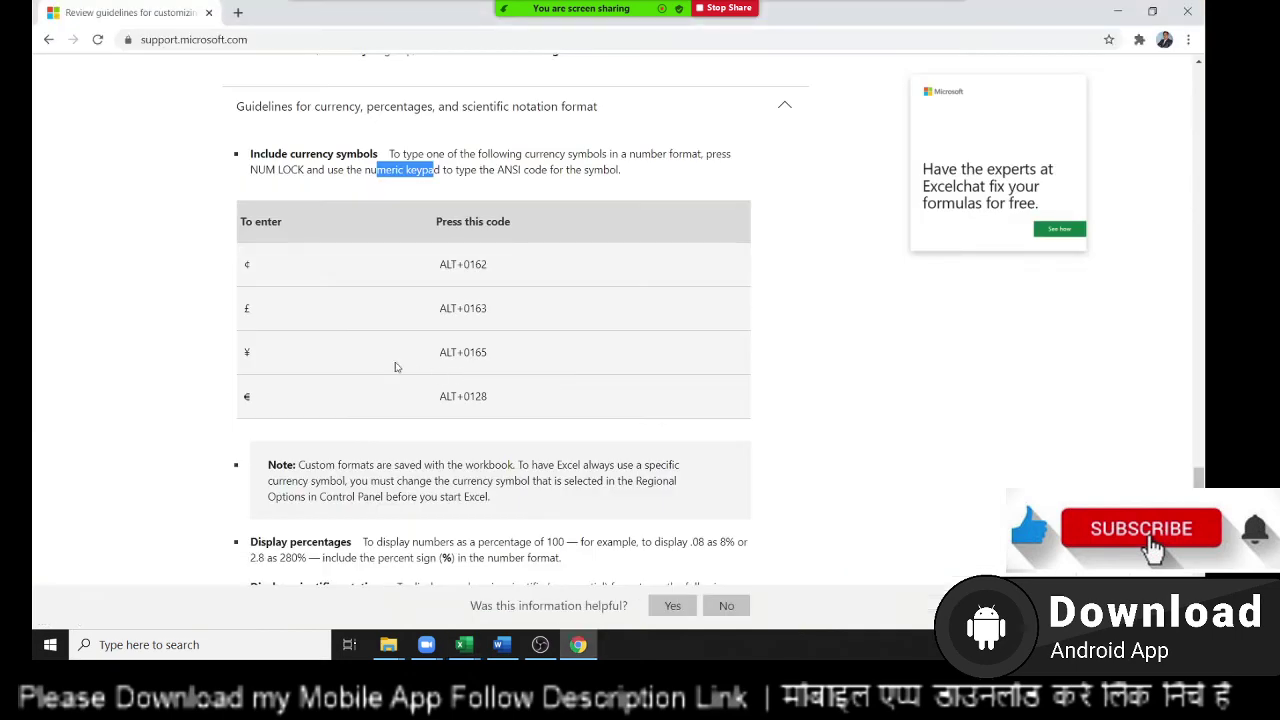
left_click_drag(283, 425, 232, 280)
scroll(227, 288, "down", 2)
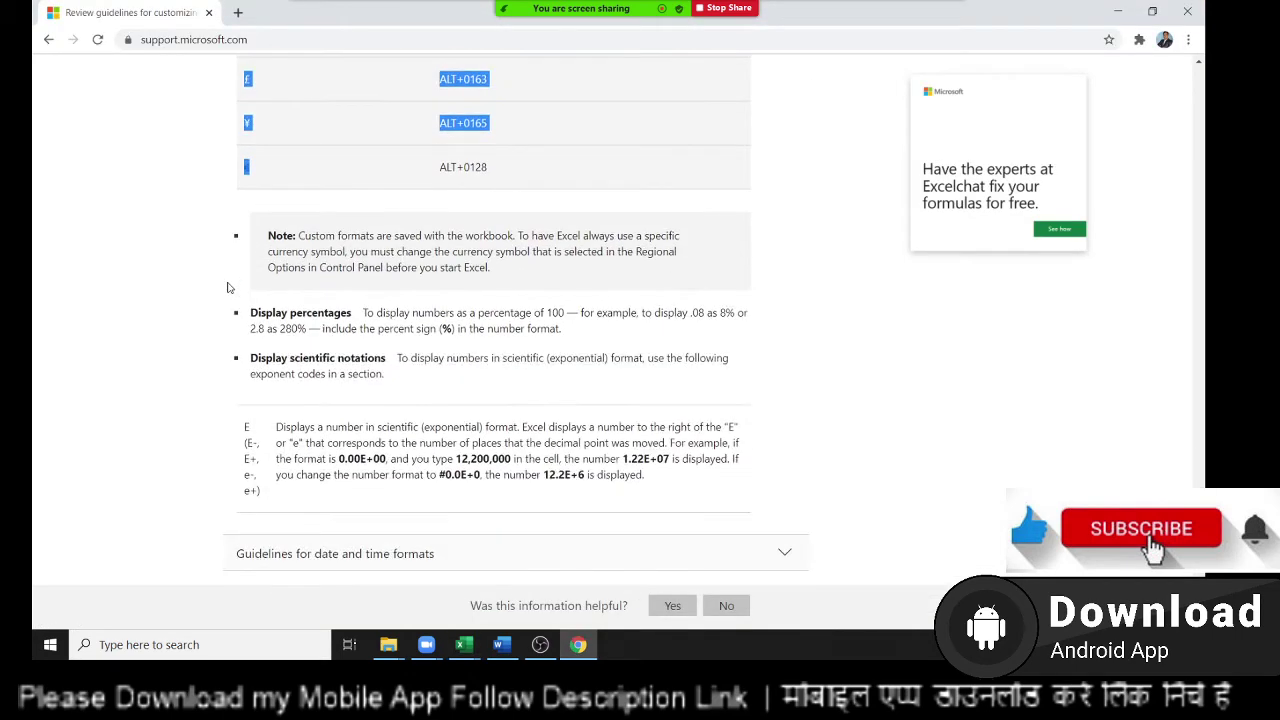
left_click(366, 555)
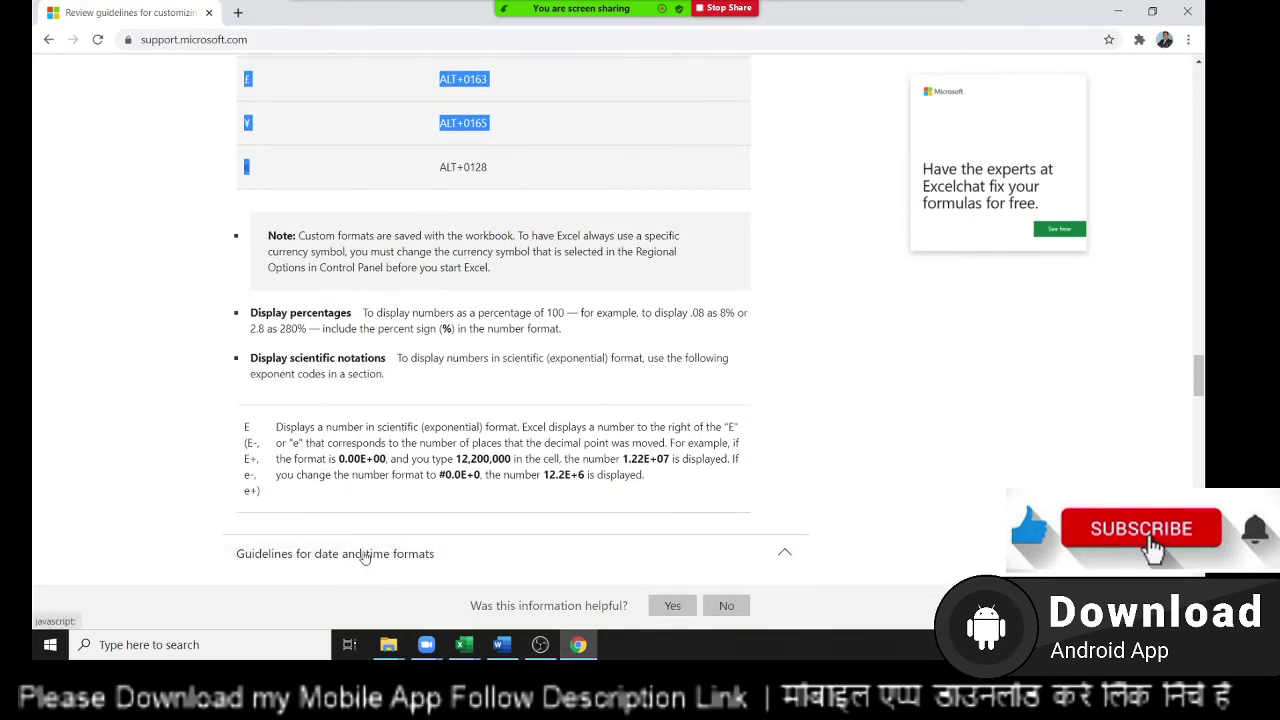
scroll(435, 479, "down", 1)
scroll(435, 479, "down", 3)
scroll(435, 479, "down", 3)
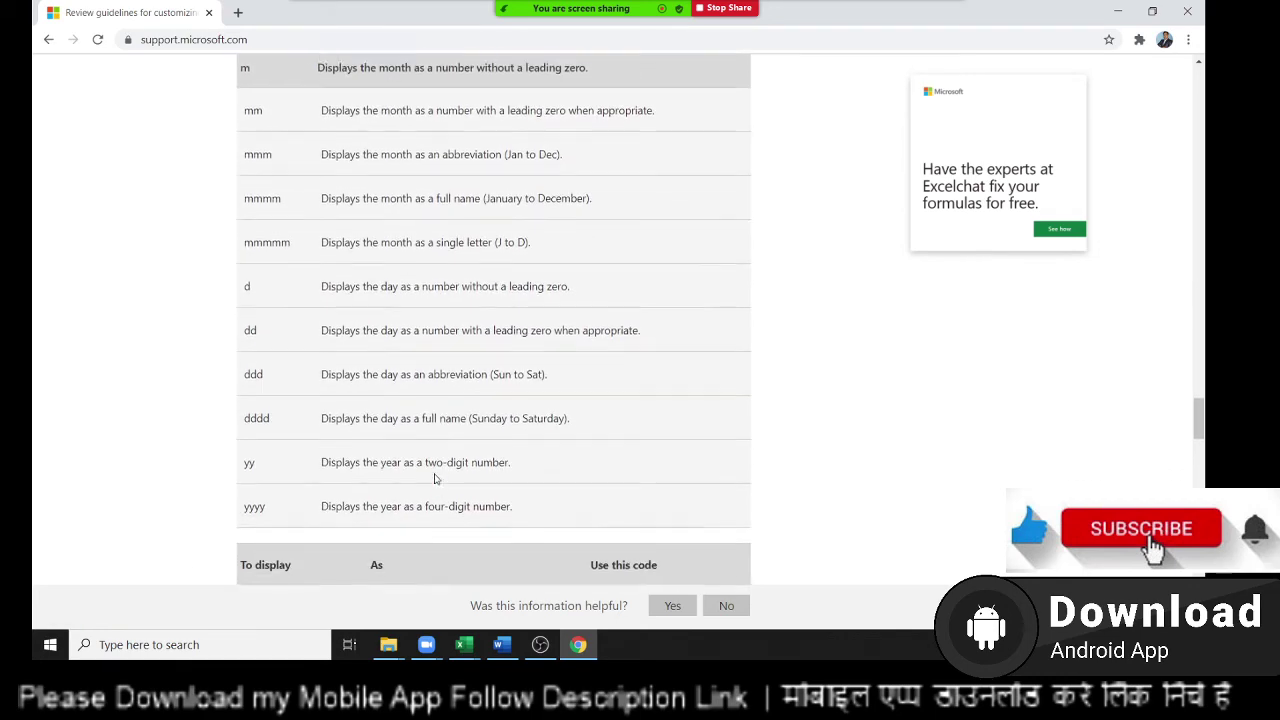
scroll(435, 479, "up", 1)
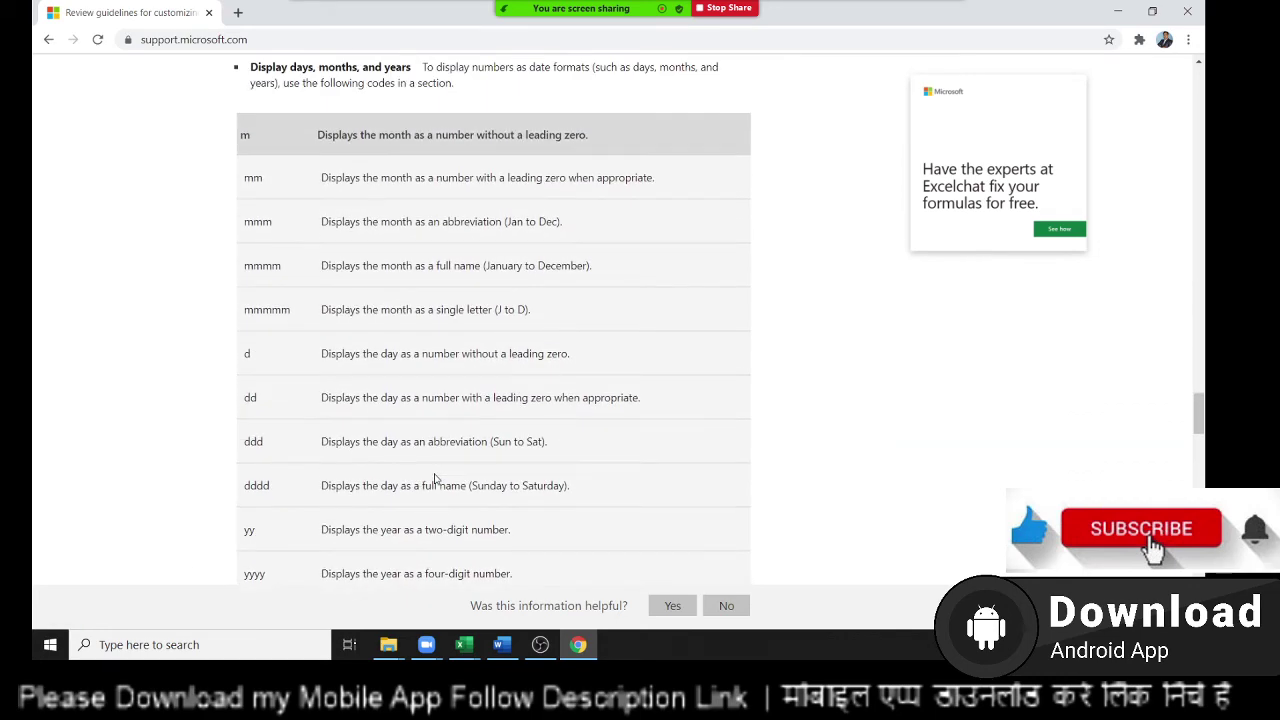
key("alt+Tab")
Step: Enter the date 2/12/2021 in cell M4
left_click(714, 225)
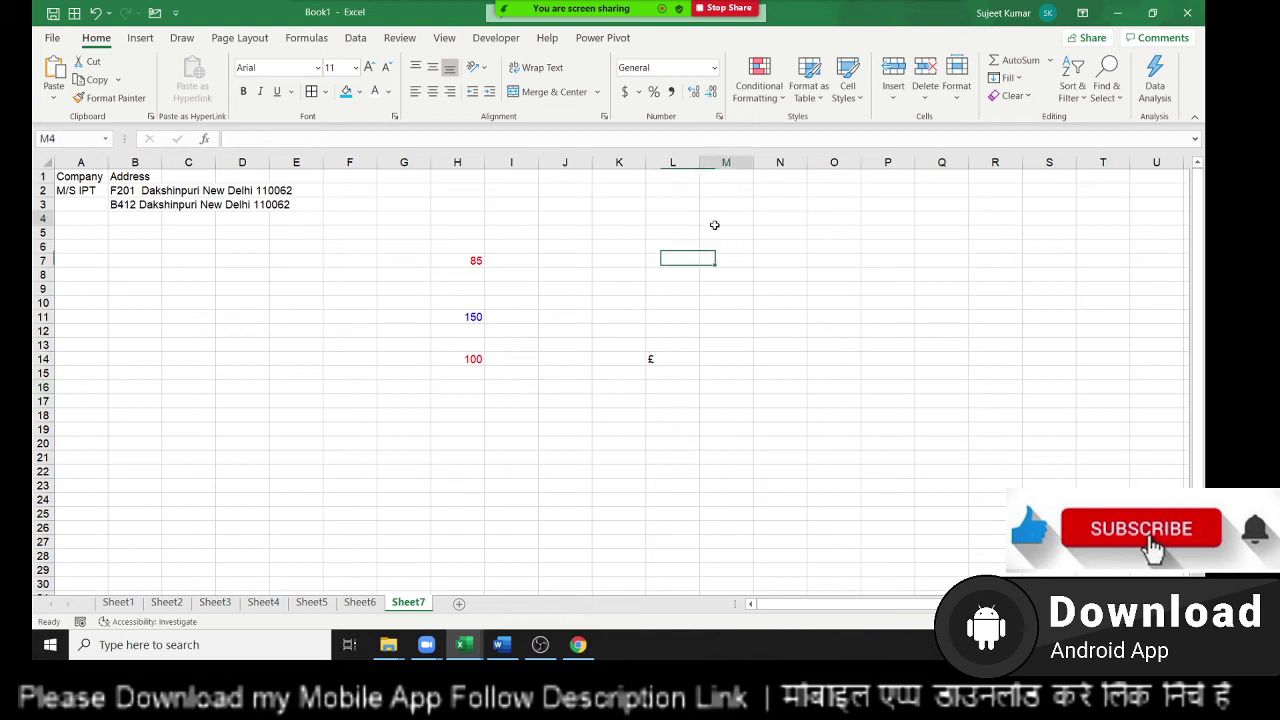
type("2/12/2021")
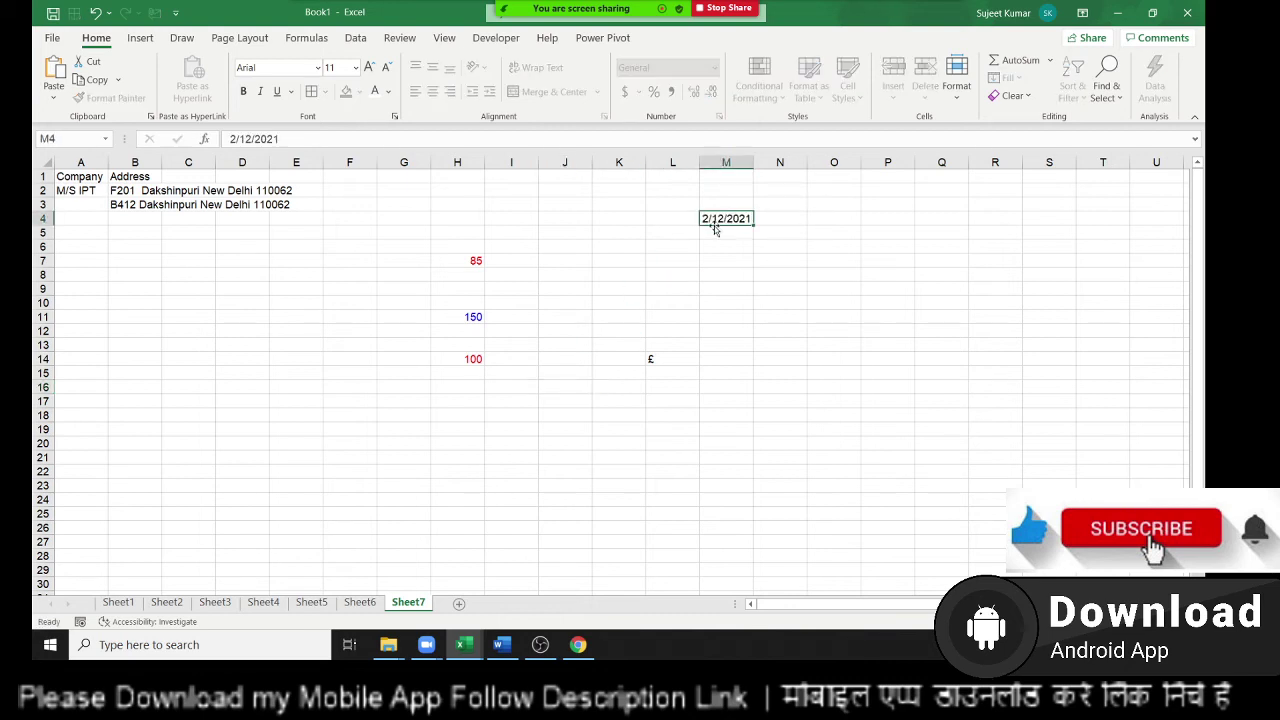
key("Return")
left_click(714, 222)
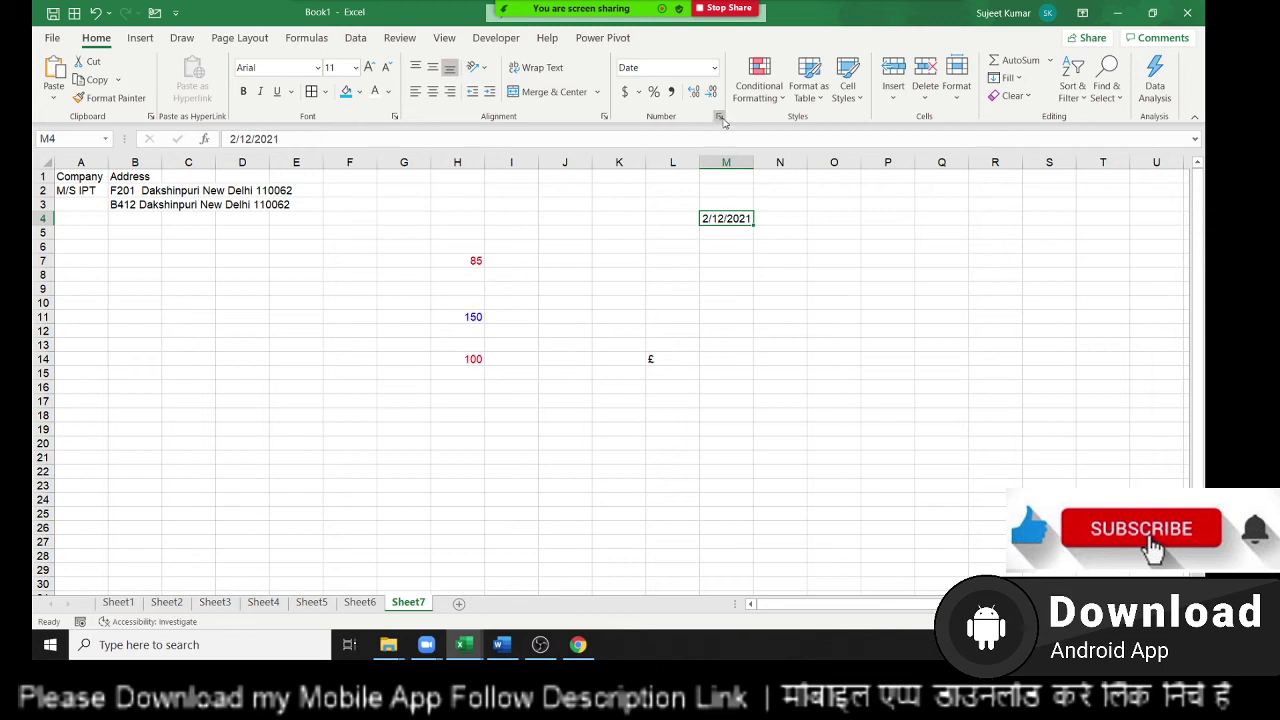
Step: Open Format Cells for M4 and show its Custom code m/d/yyyy
left_click(720, 117)
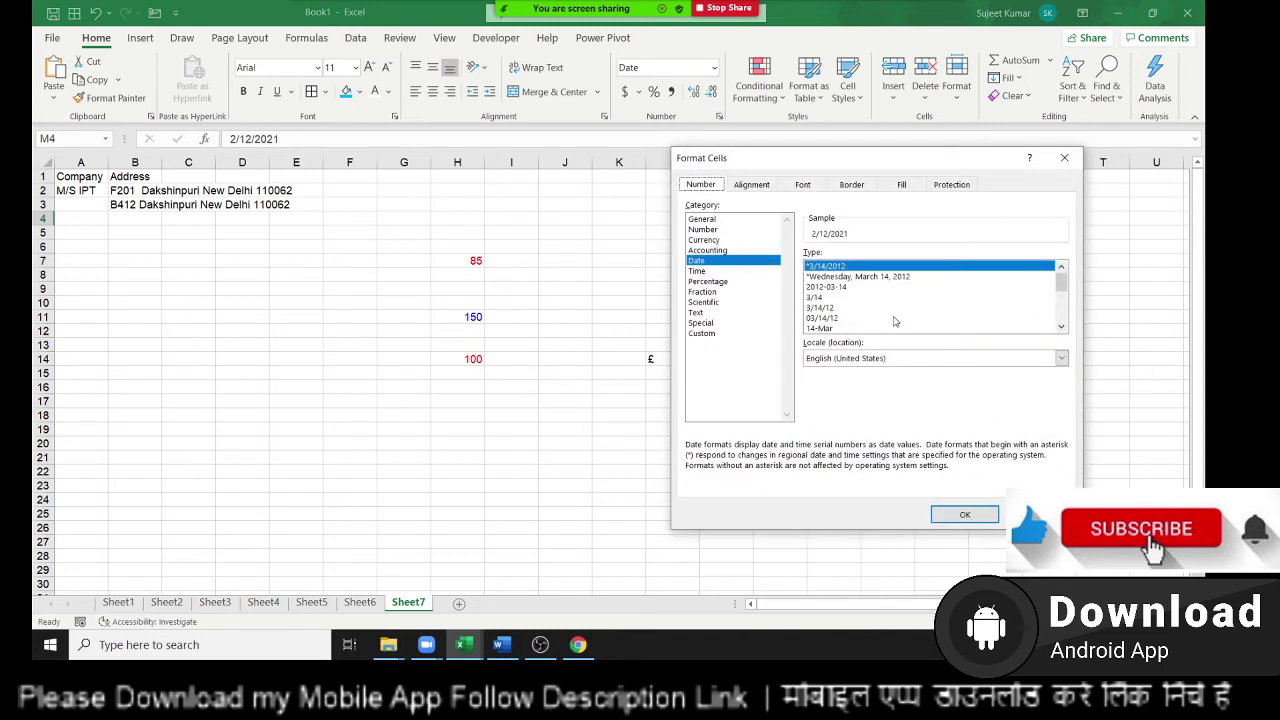
left_click_drag(1062, 281, 1066, 282)
left_click(952, 360)
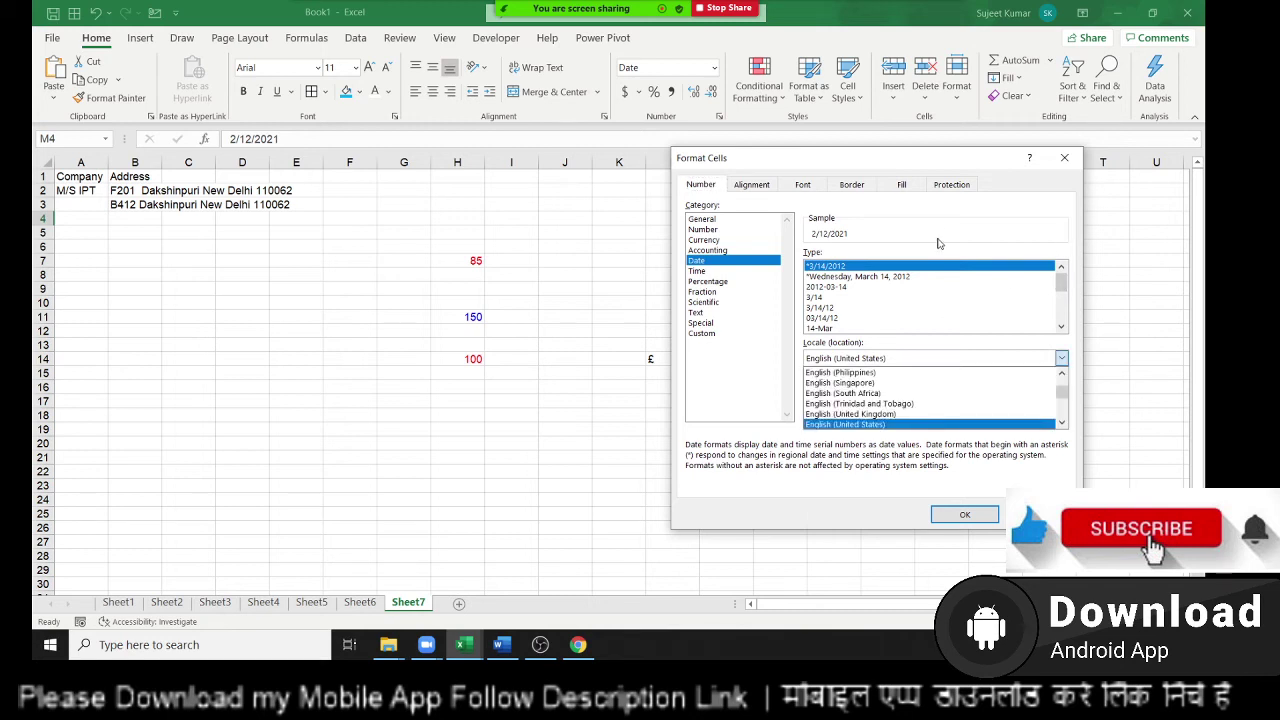
left_click(931, 218)
left_click(725, 334)
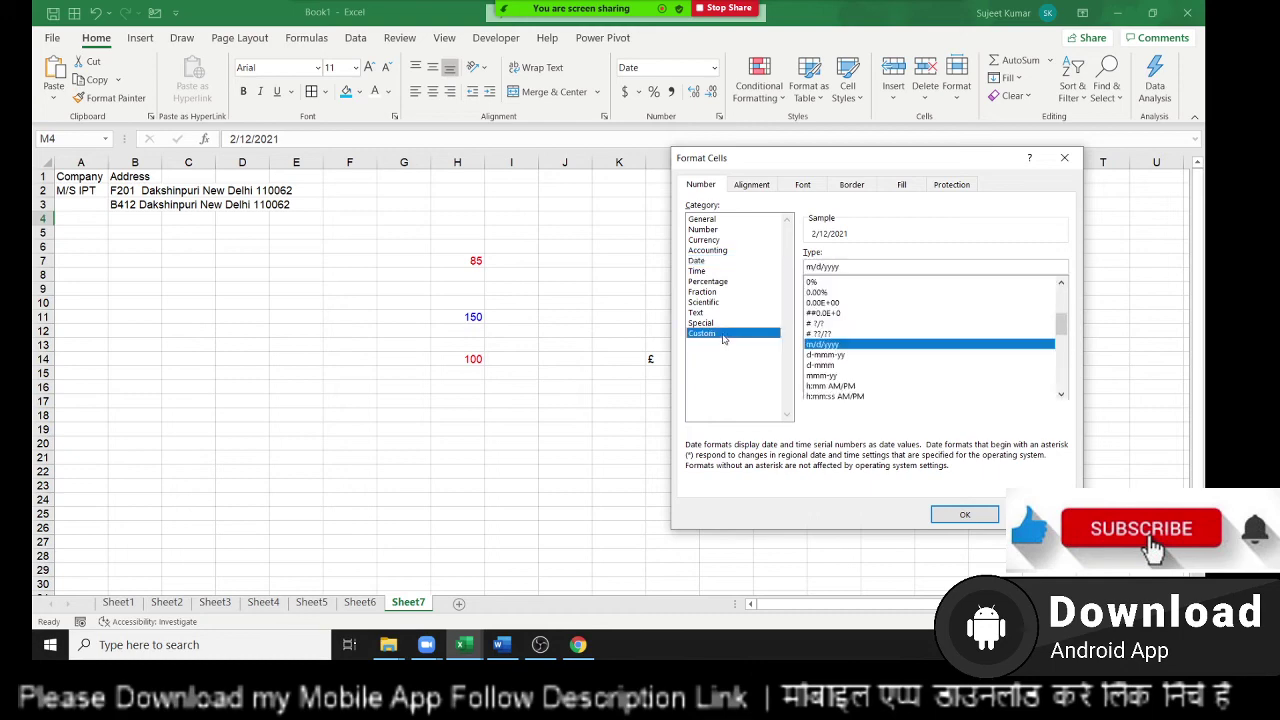
mouse_move(789, 156)
left_mouse_down()
mouse_move(357, 187)
mouse_move(374, 174)
left_mouse_up()
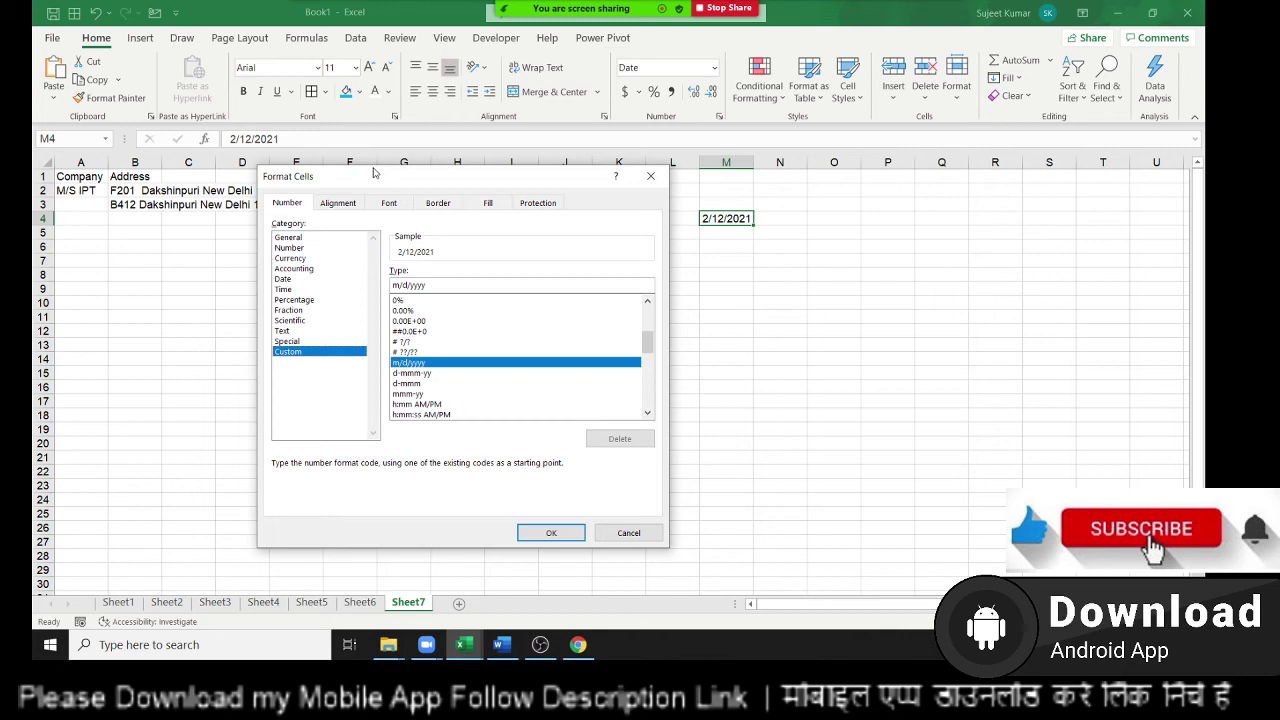
Step: Replace the format code with dddd dd mmmm yyyy so M4 reads Friday 12 February 2021
double_click(433, 284)
type("D-")
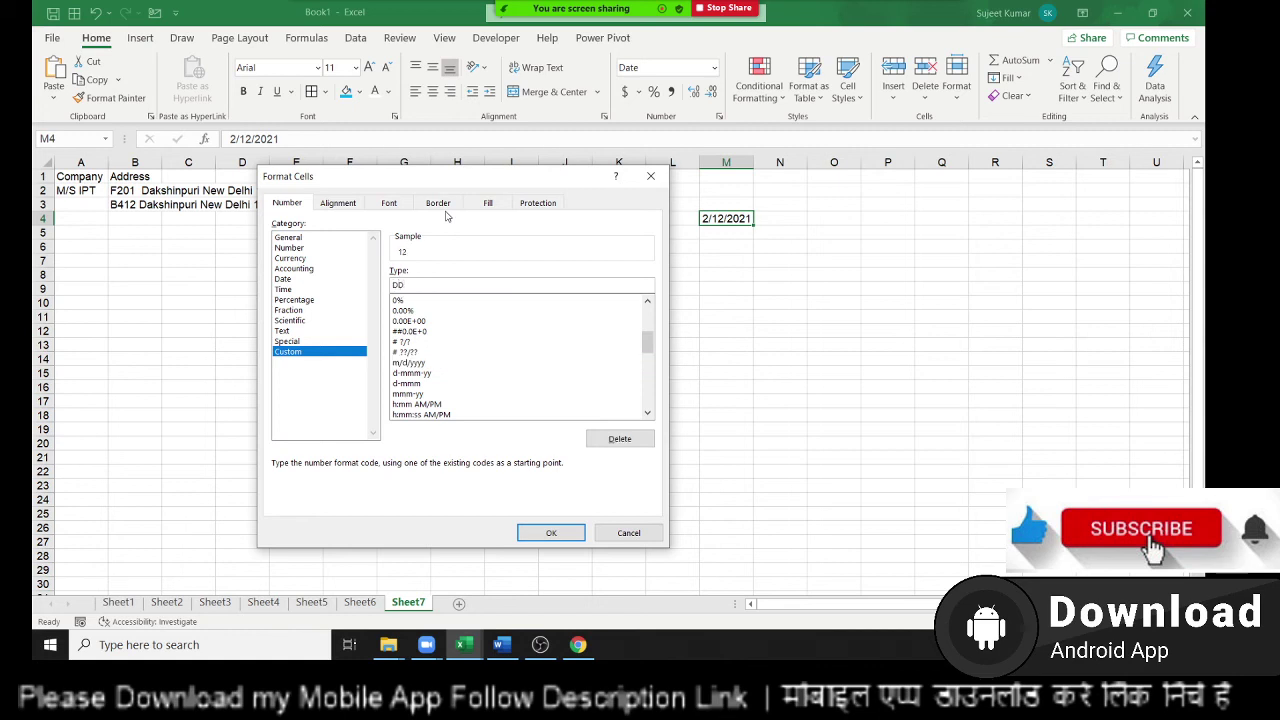
type("mmm-yy")
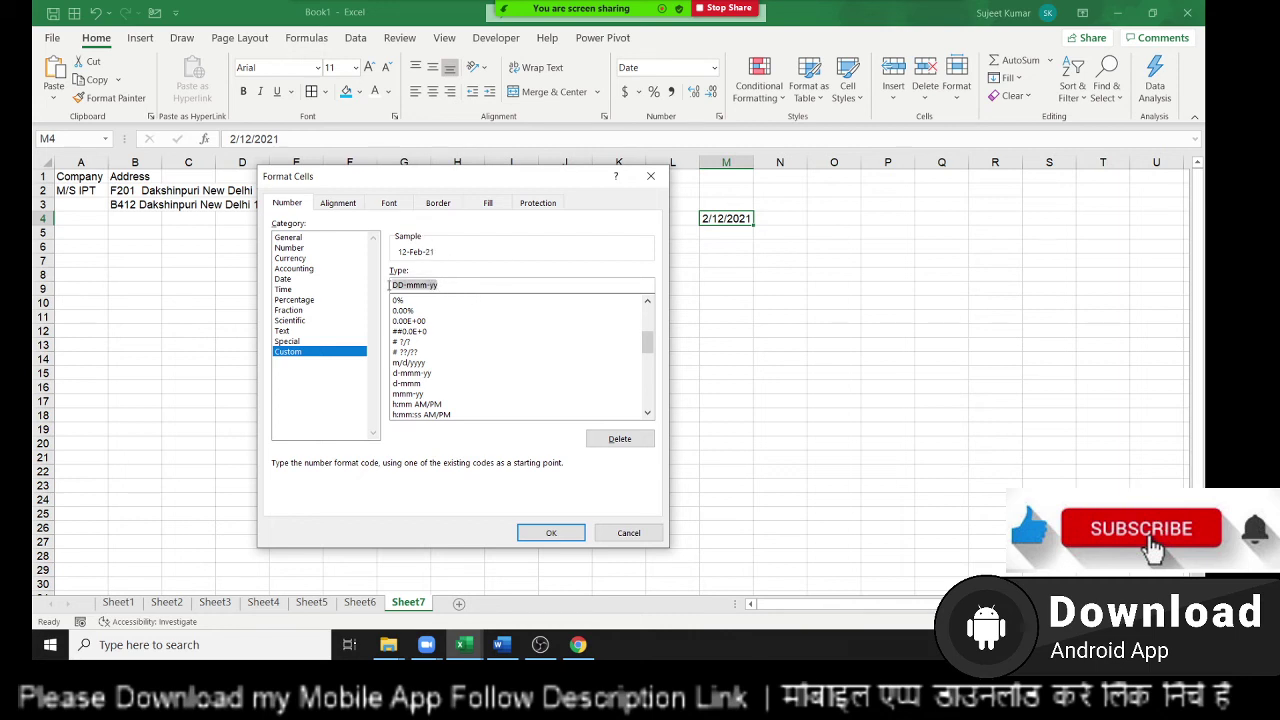
left_click_drag(471, 286, 349, 288)
type("d")
type("d")
type("d")
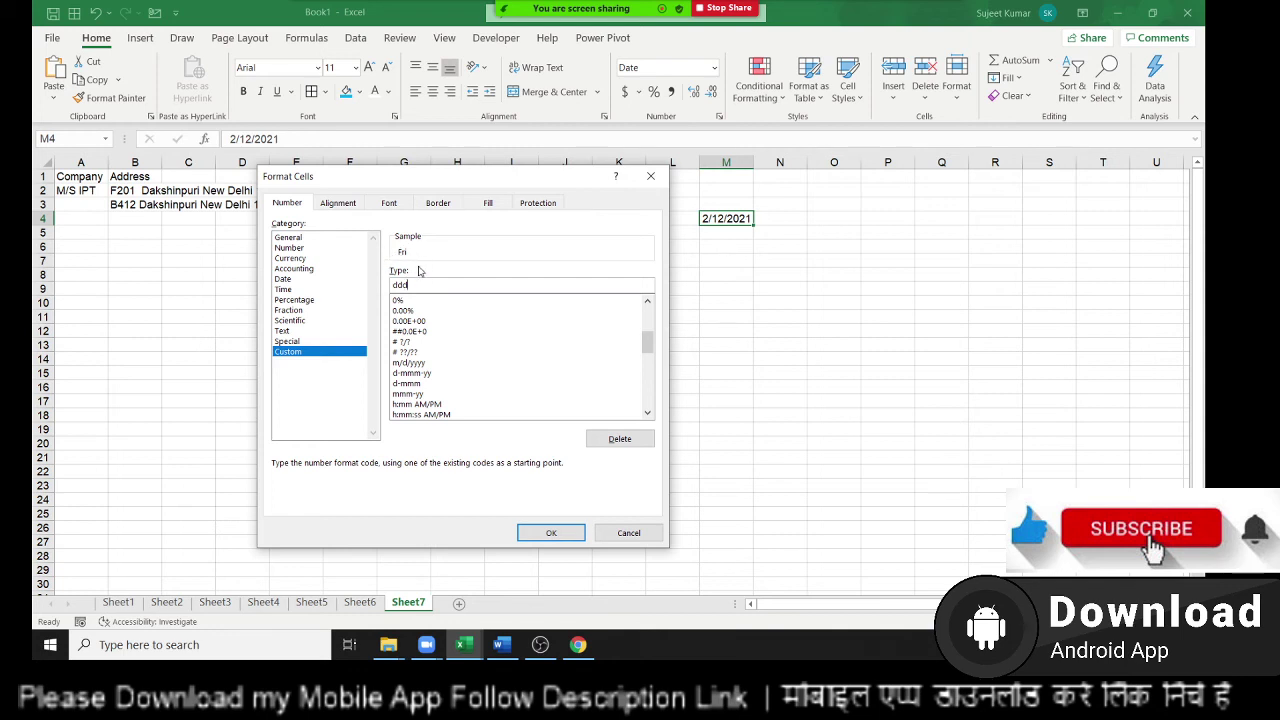
type("d")
type(" dd ")
type("m")
type("m")
type("mm ")
type("yy")
type("yy")
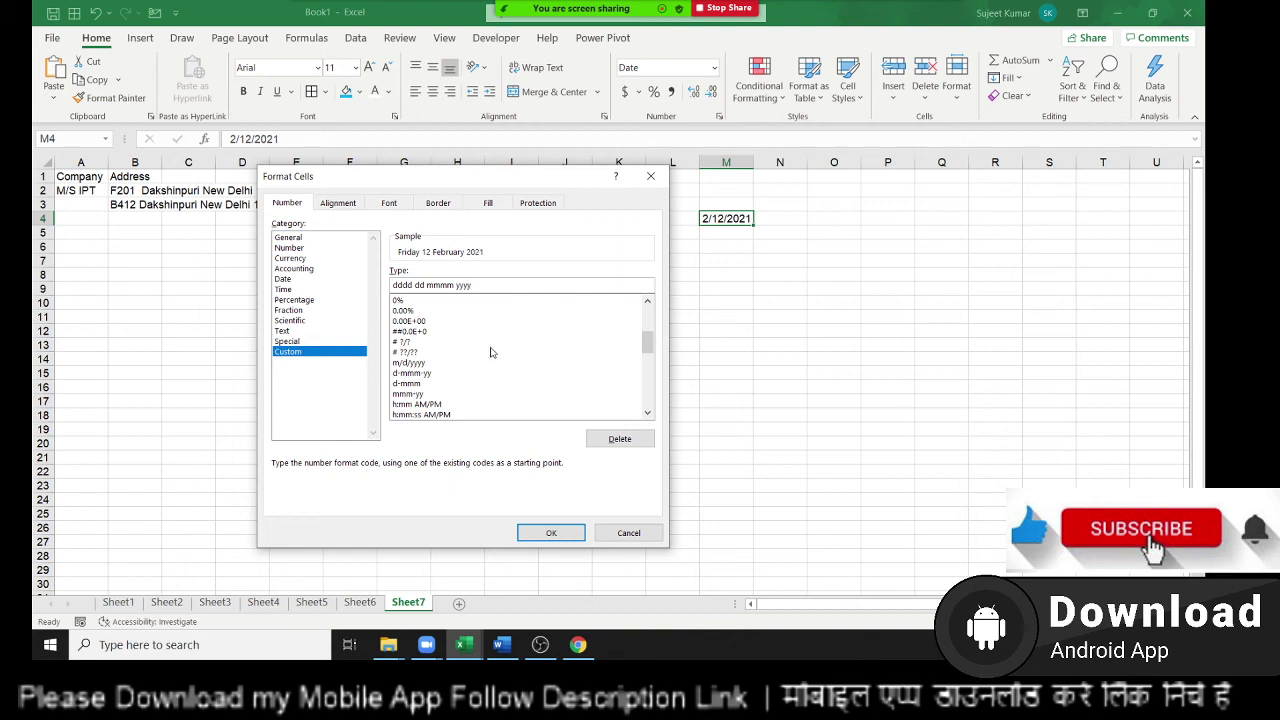
key("Return")
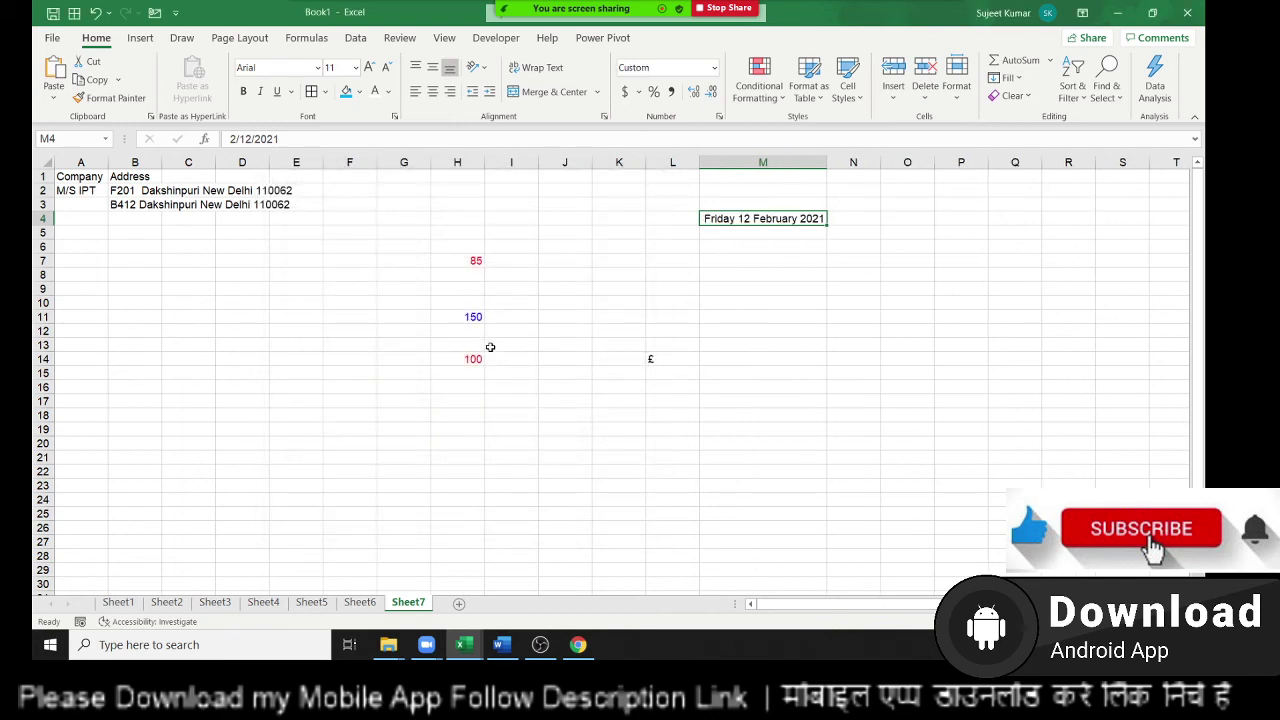
key("alt+Tab")
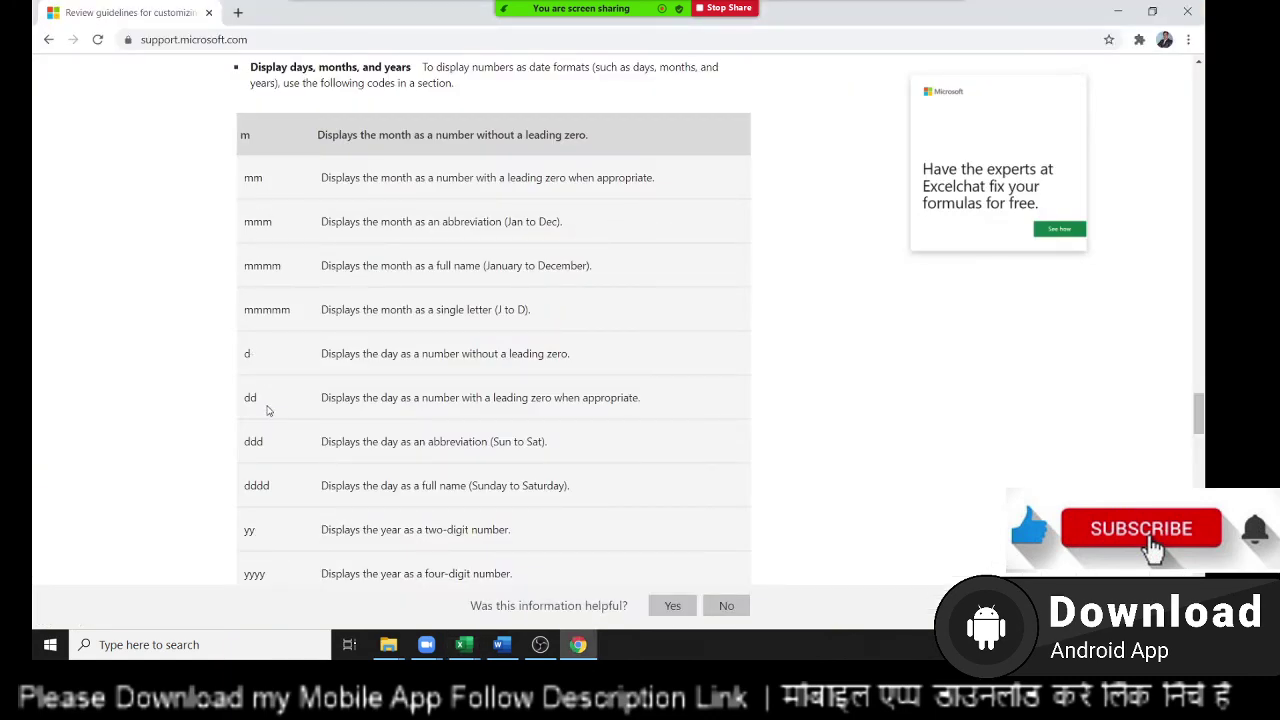
Step: Scroll the support page down to the hour, minute and second format codes
scroll(270, 420, "down", 3)
scroll(272, 430, "up", 2)
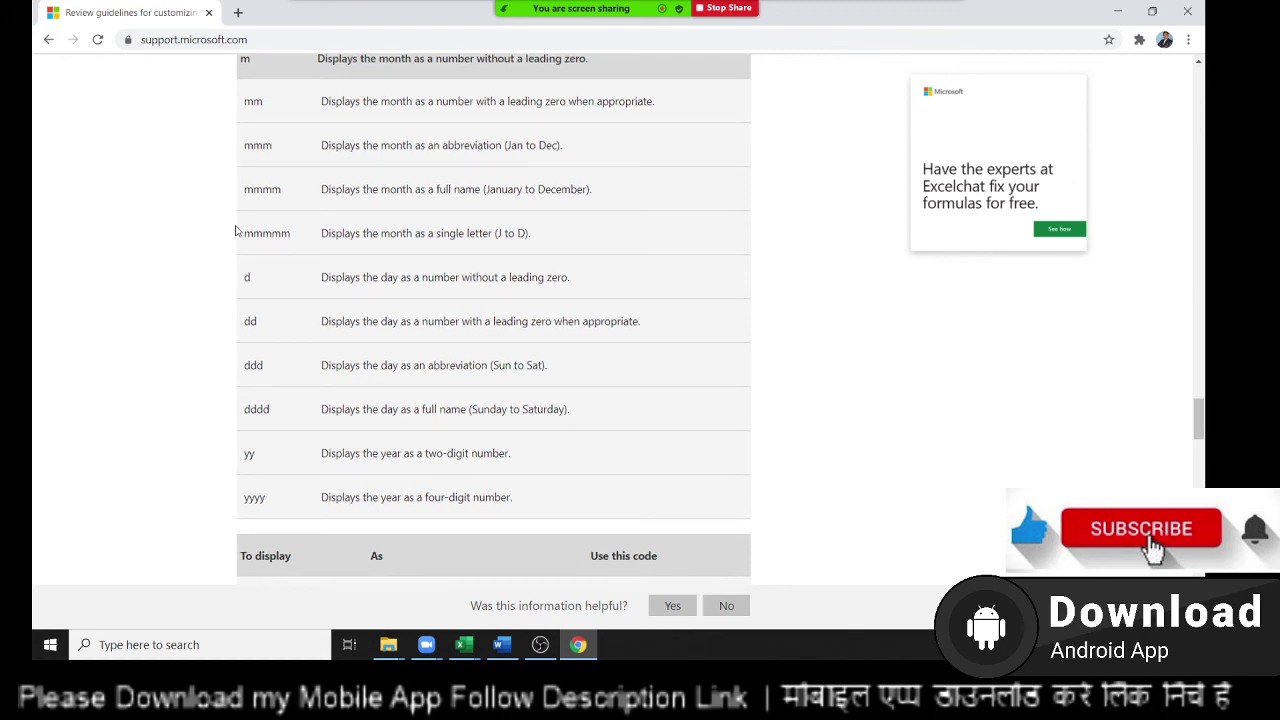
scroll(276, 420, "down", 2)
scroll(278, 424, "down", 2)
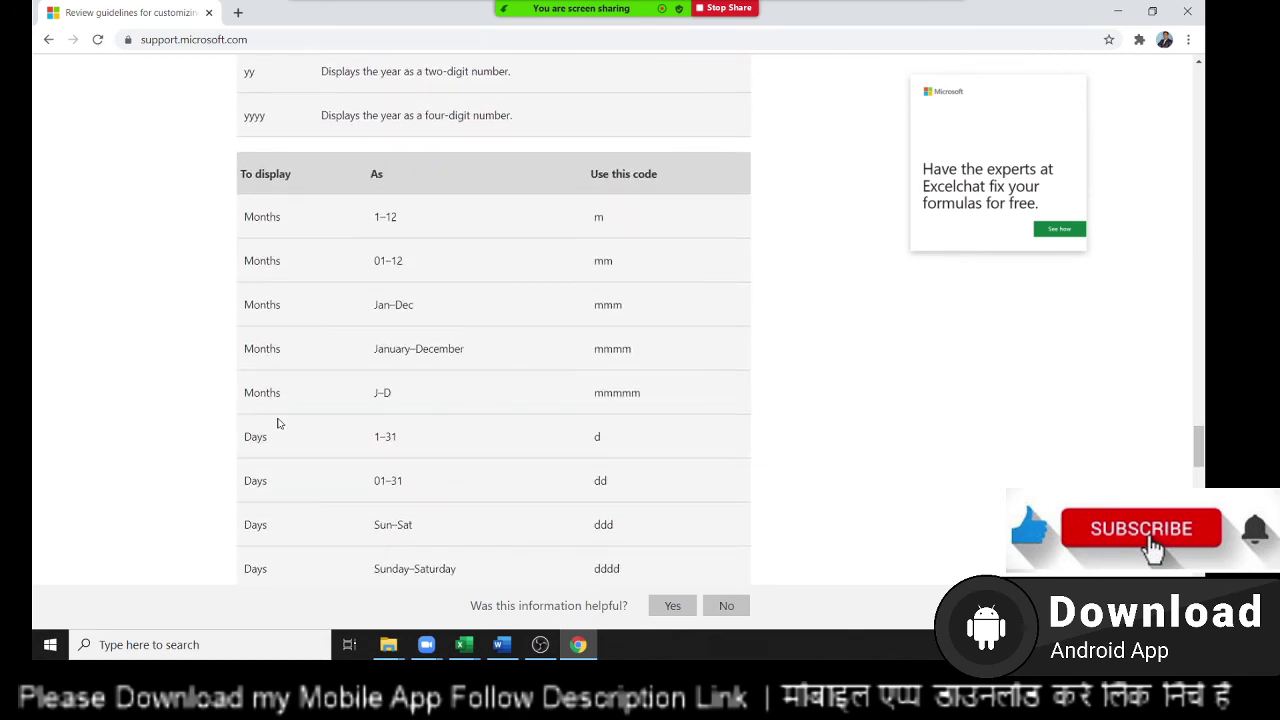
scroll(632, 390, "down", 2)
scroll(630, 394, "down", 2)
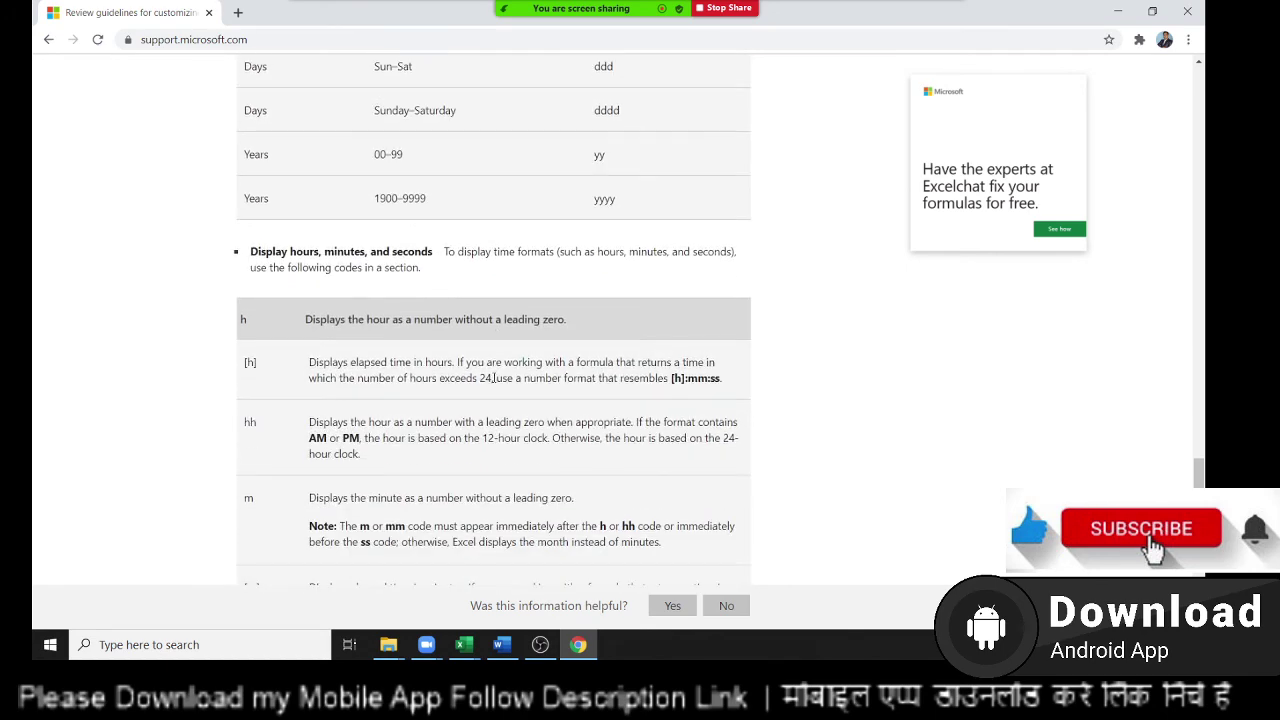
scroll(493, 378, "down", 1)
scroll(493, 378, "down", 1)
key("alt+Tab")
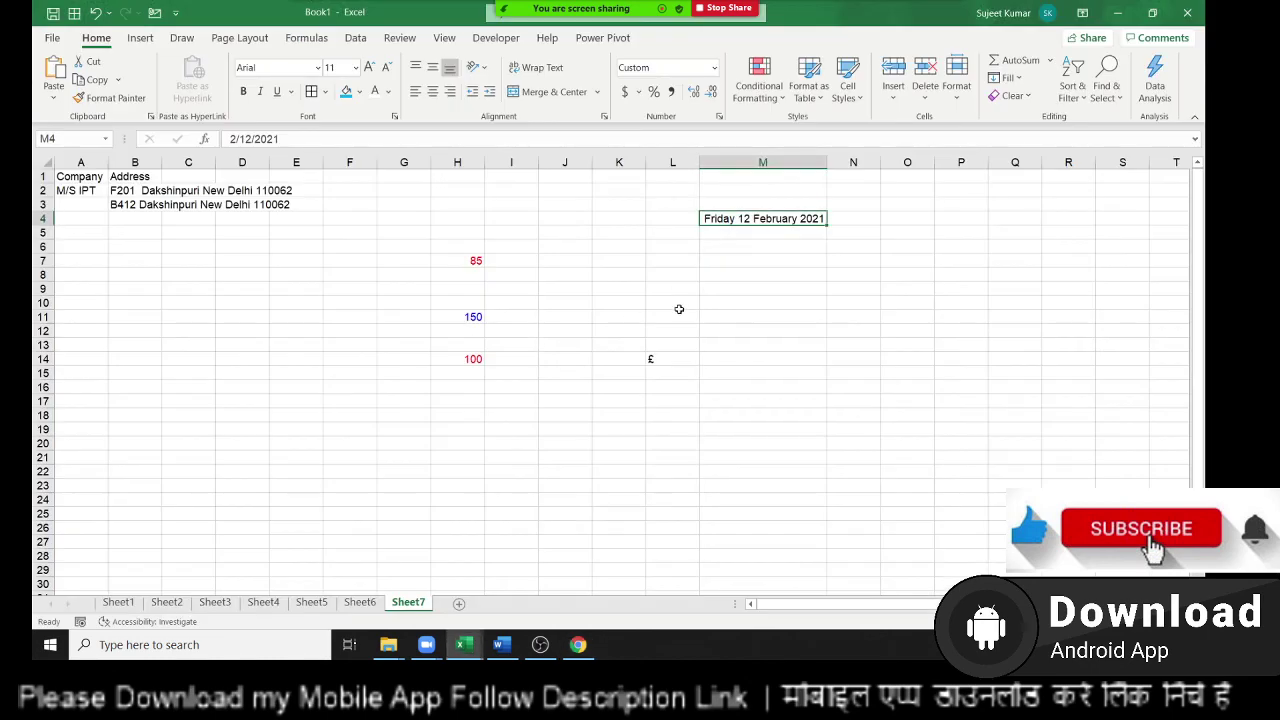
Step: Enter the time 10:20 in cell M10
left_click(731, 302)
type("10:")
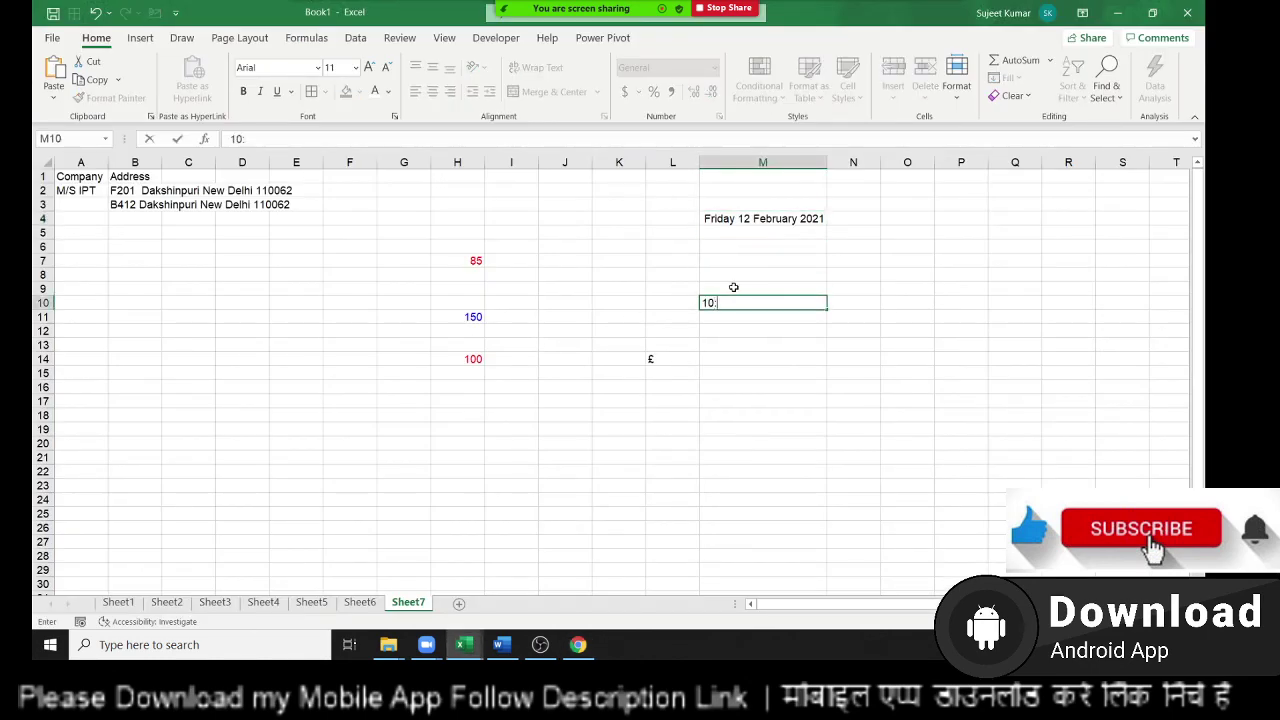
type("20")
key("Return")
key("Up")
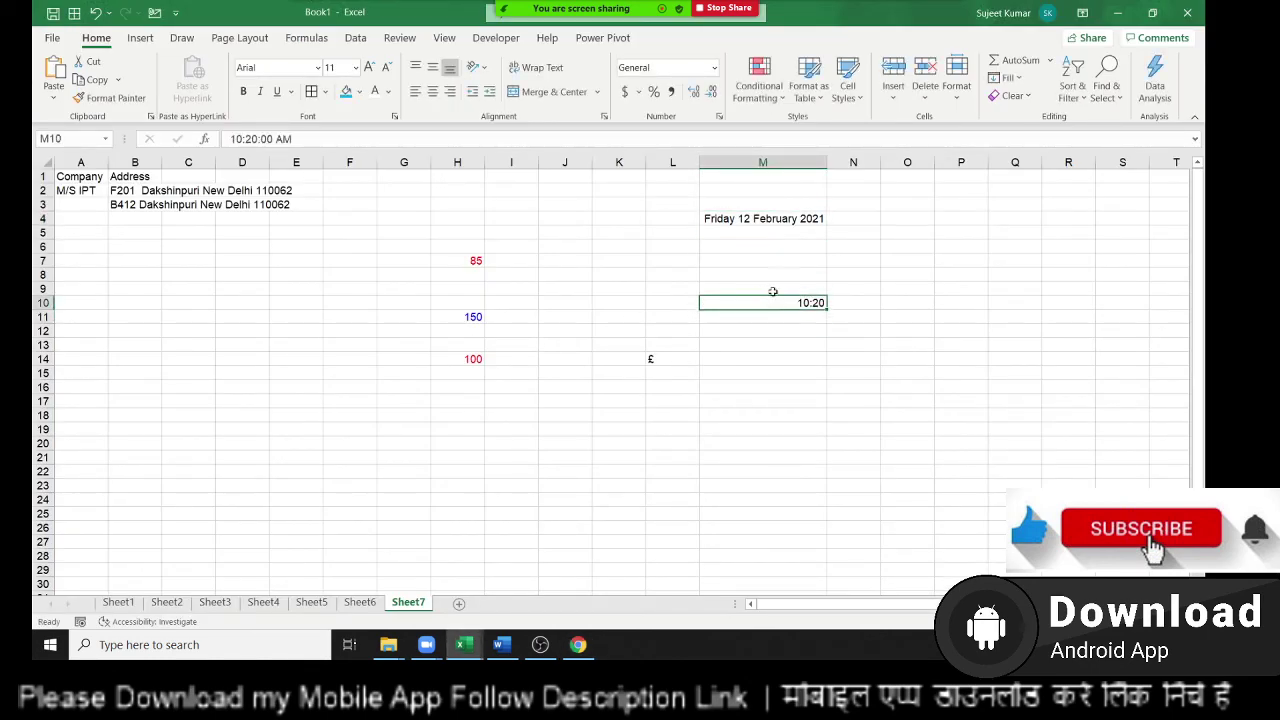
Step: Apply the custom time format HH:MM:SS AM/PM to M10 so it shows 10:20:00 AM
left_click(719, 117)
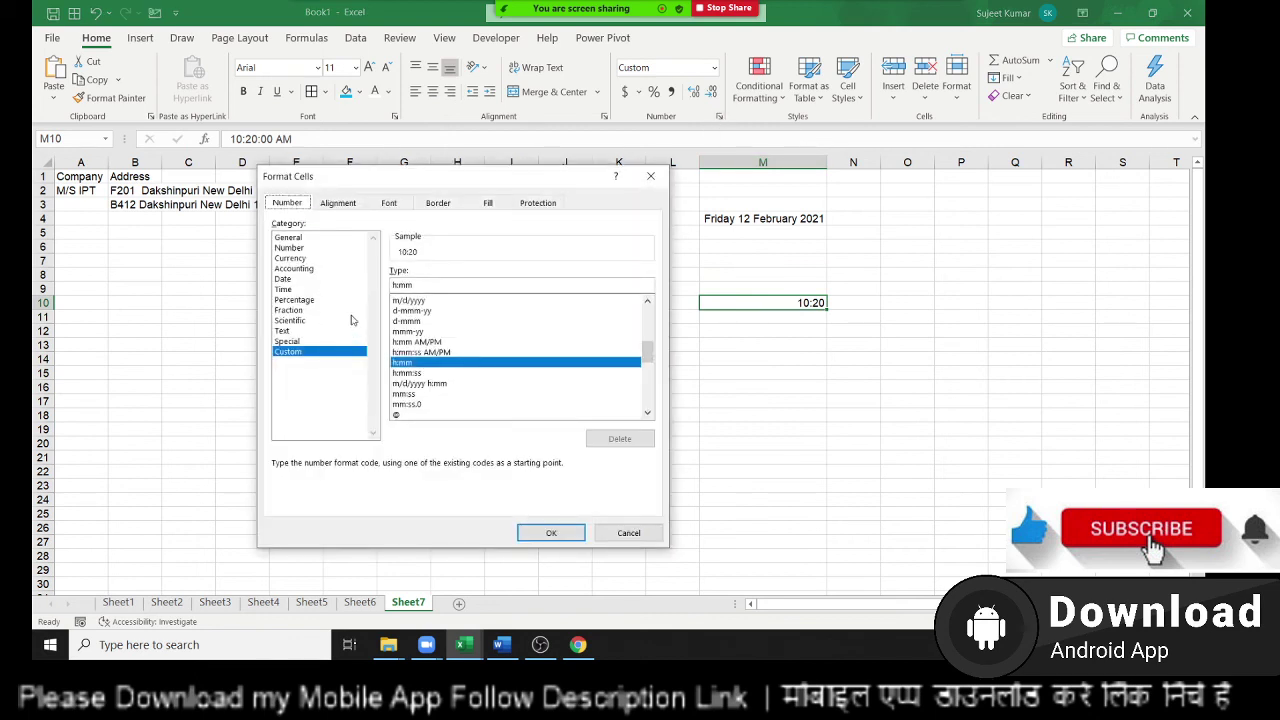
double_click(408, 285)
type("HH:")
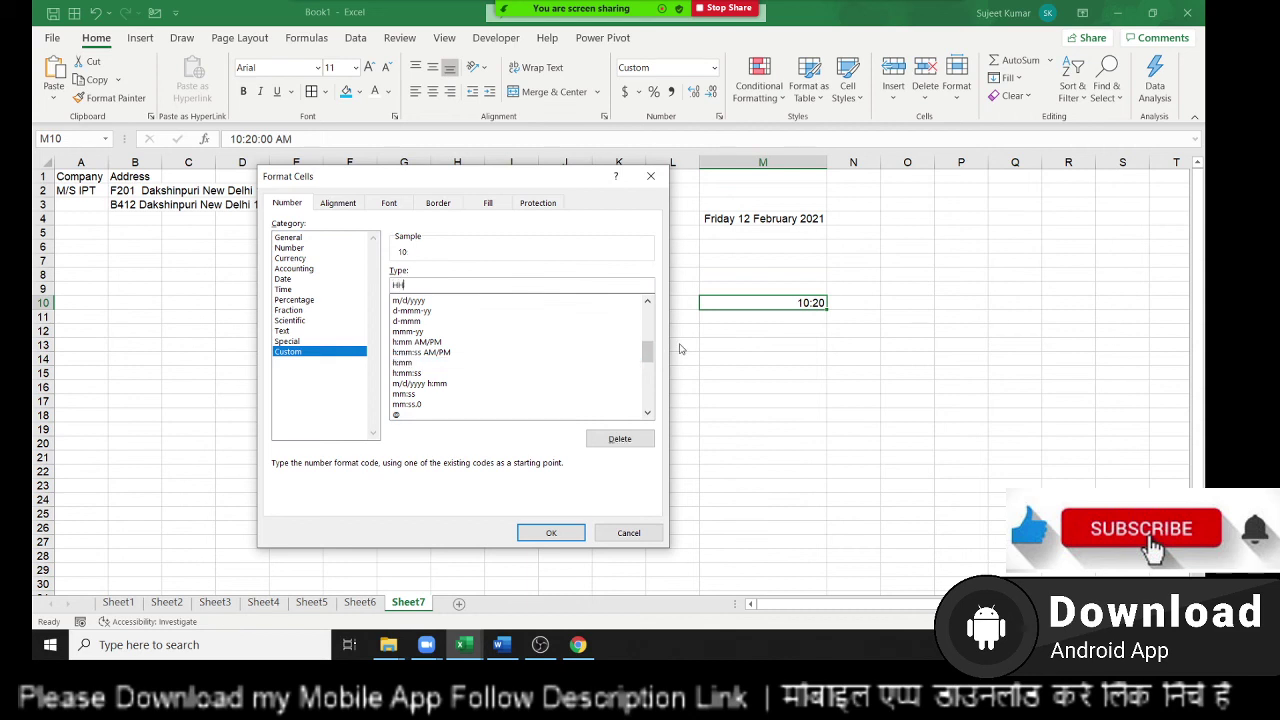
type("MM:")
type("SS")
type(" AM")
type("/PM")
left_click(549, 533)
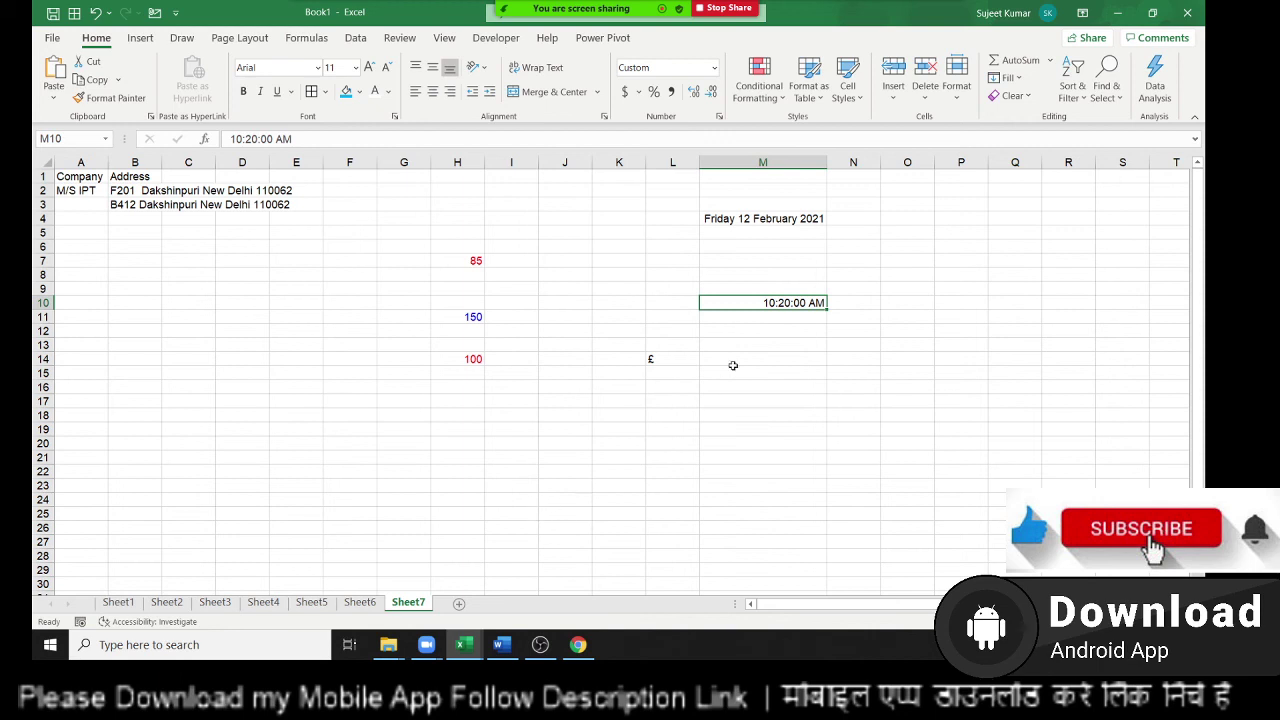
Step: Enter the duration 45:20 into the selected cells M14:M15
left_click(479, 410)
left_click(593, 415)
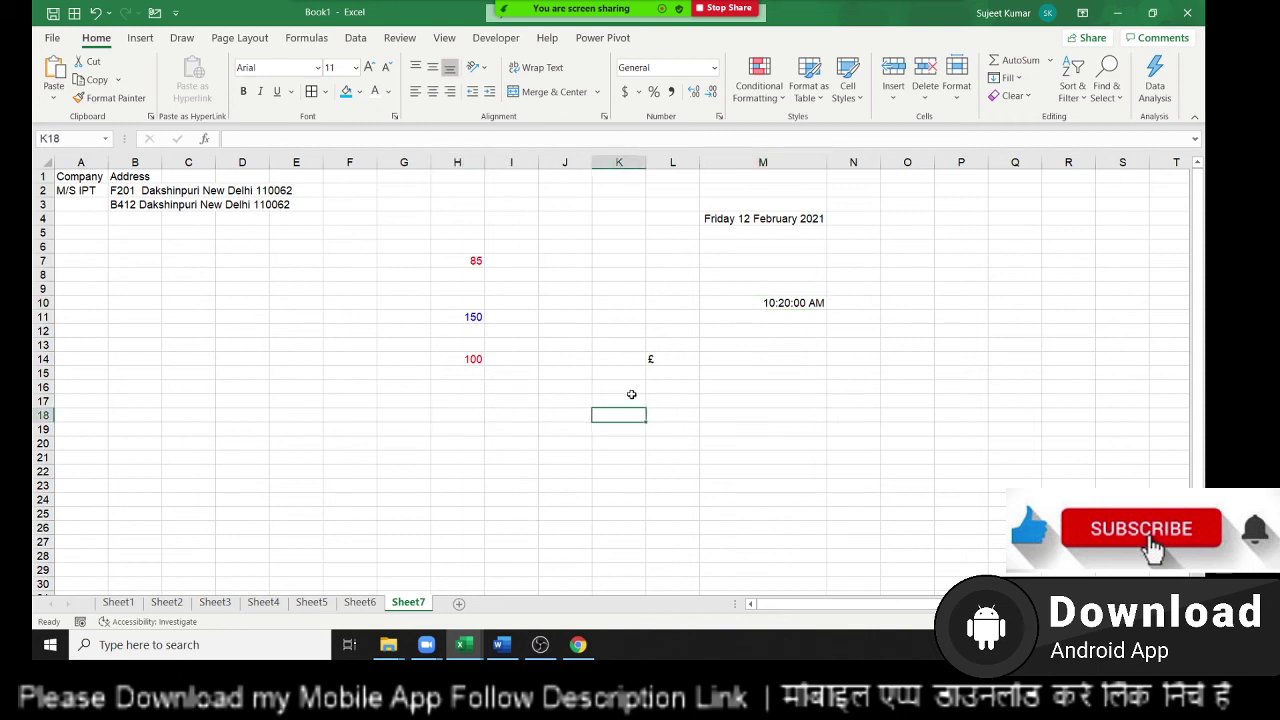
left_click_drag(707, 374, 744, 361)
type("45:")
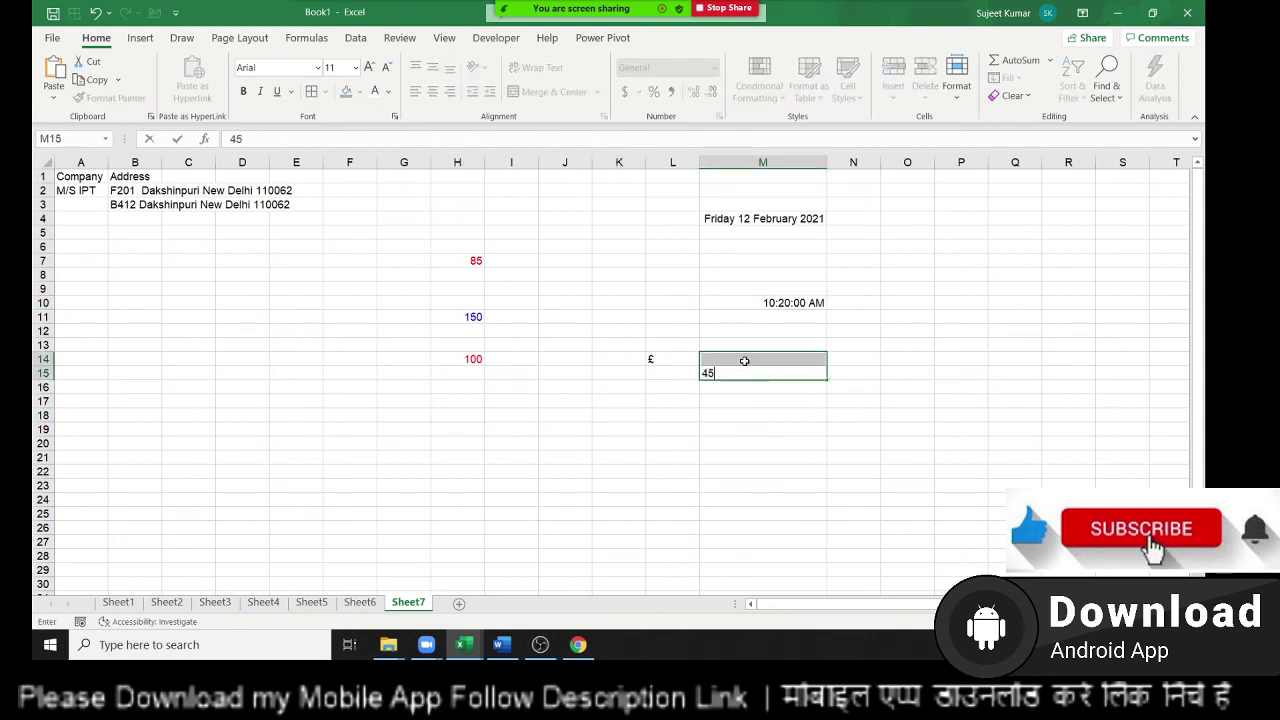
type("20")
key("Return")
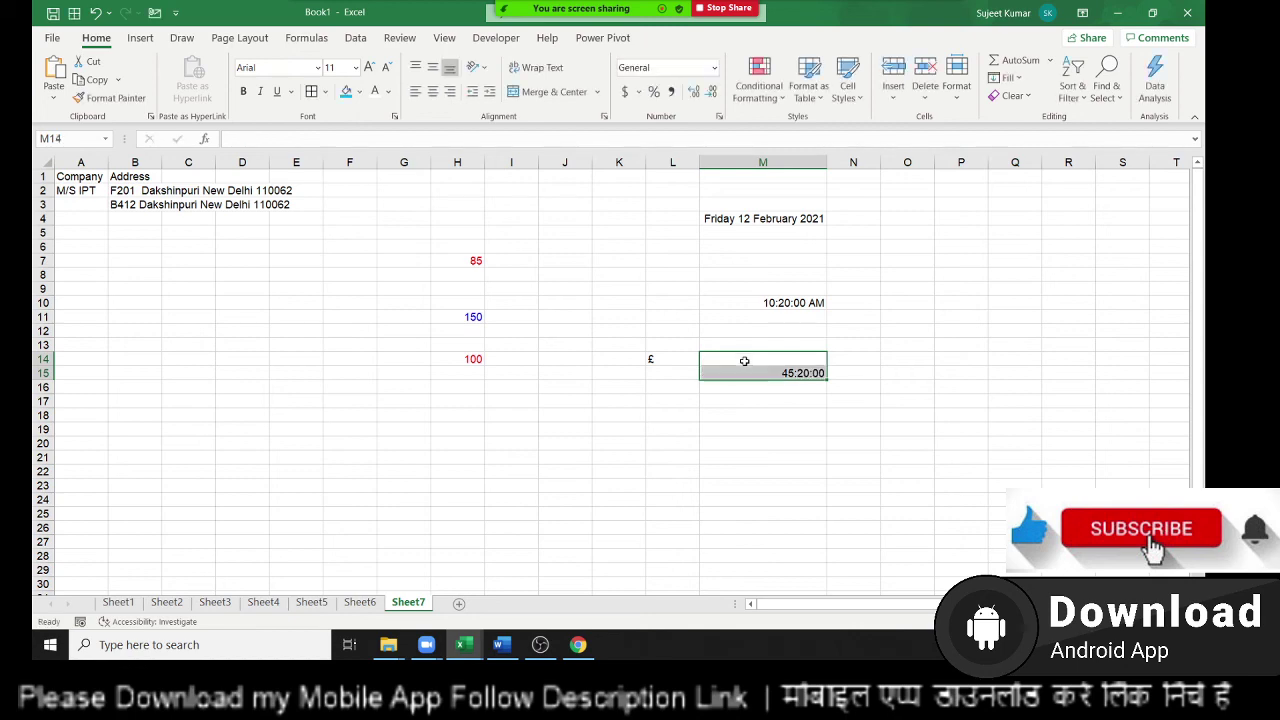
Step: Try the [m] minutes format on M15, then undo it back to 45:20:00
left_click(771, 371)
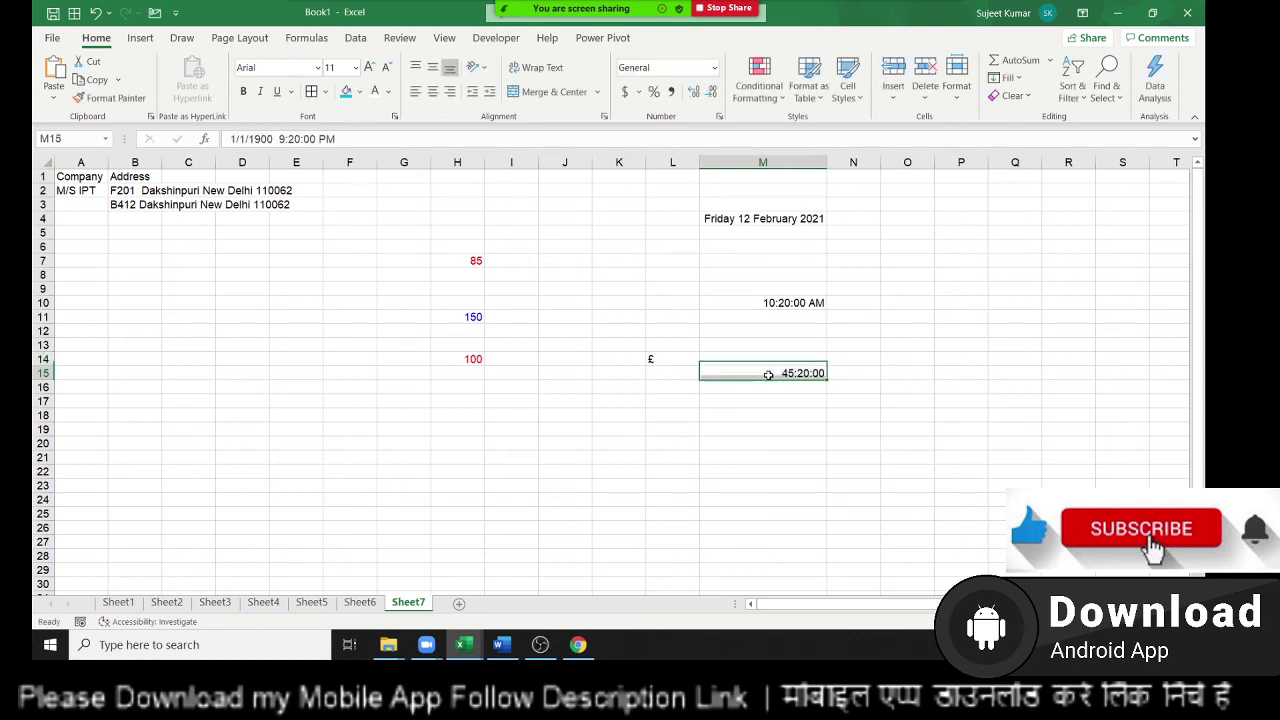
left_click(719, 116)
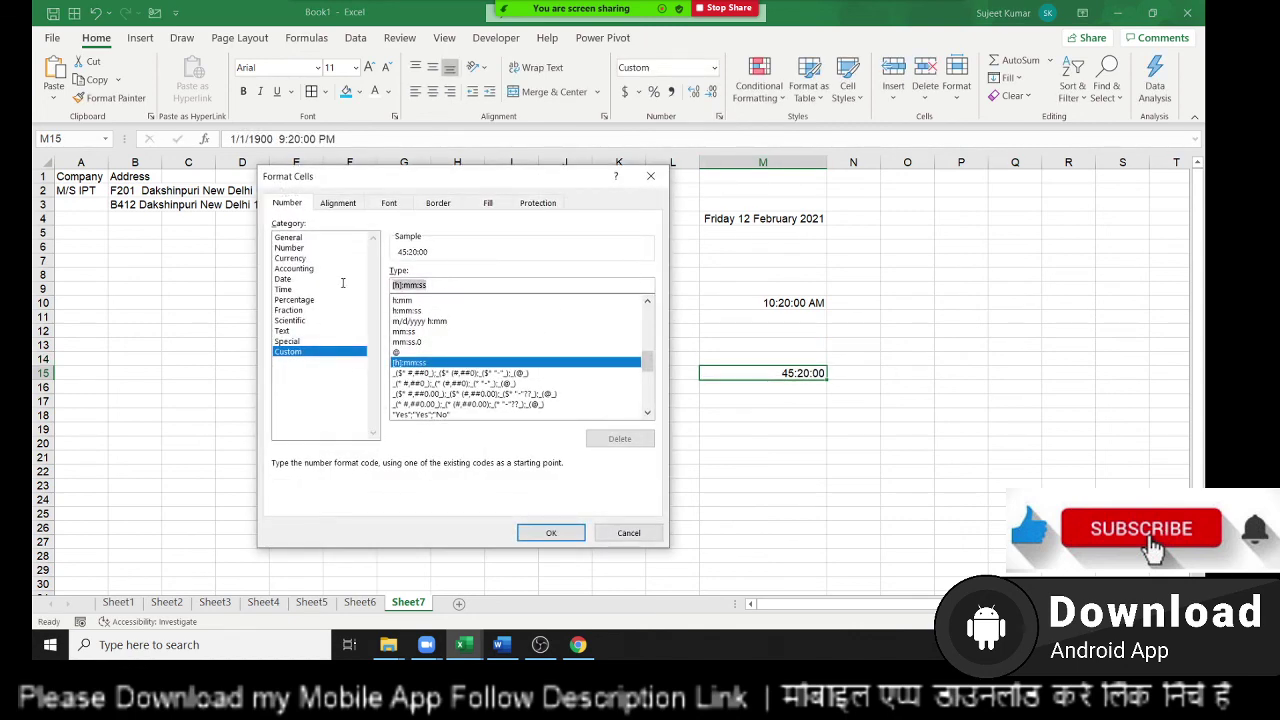
type("[")
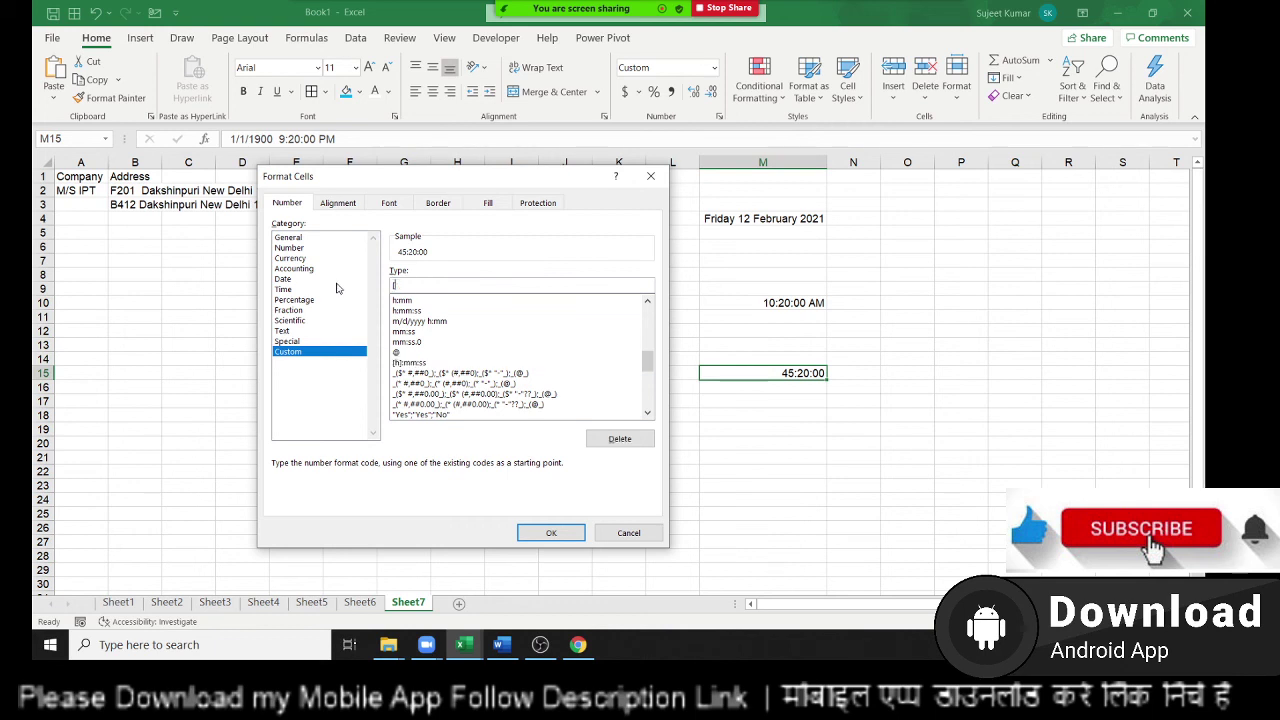
type("m")
type("]")
key("Return")
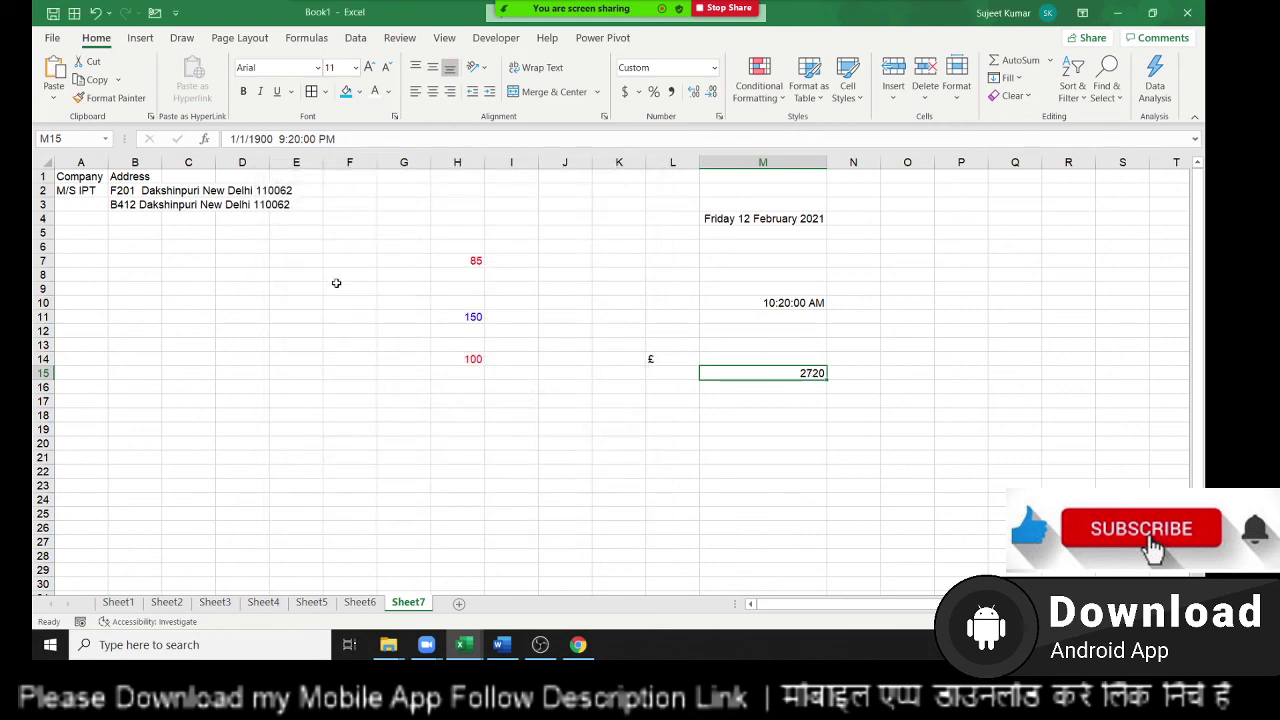
double_click(773, 373)
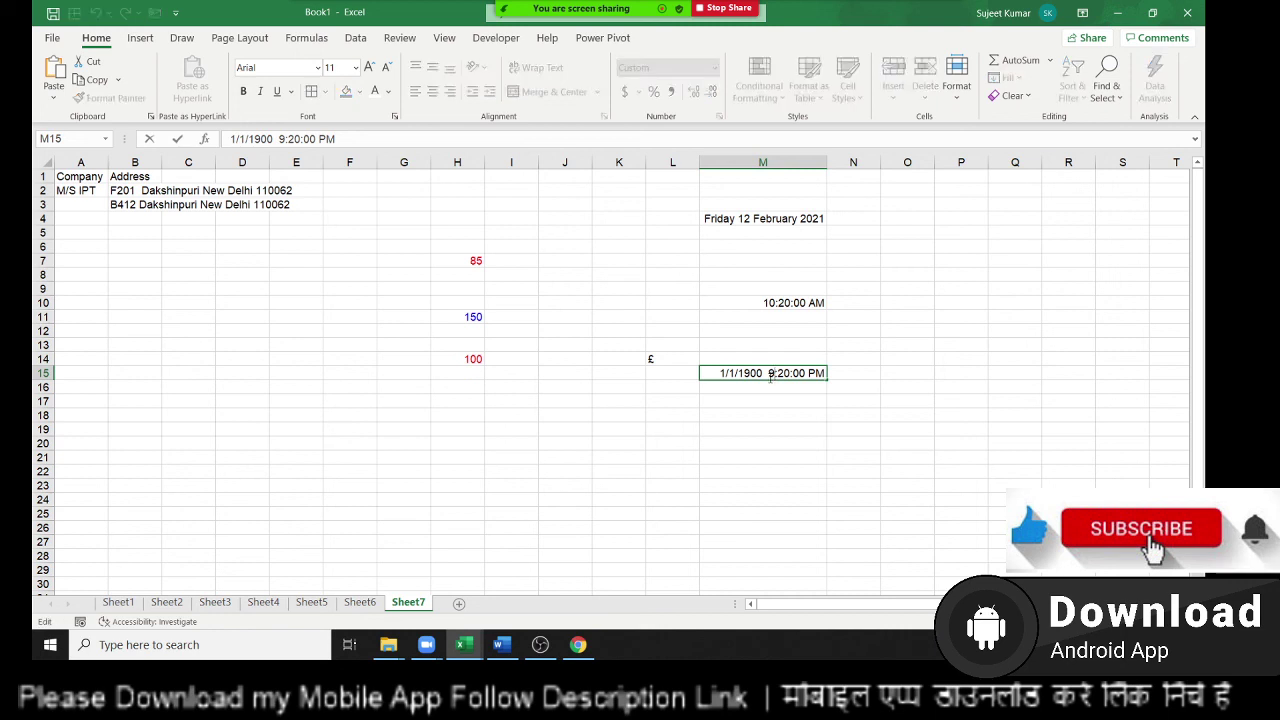
key("Escape")
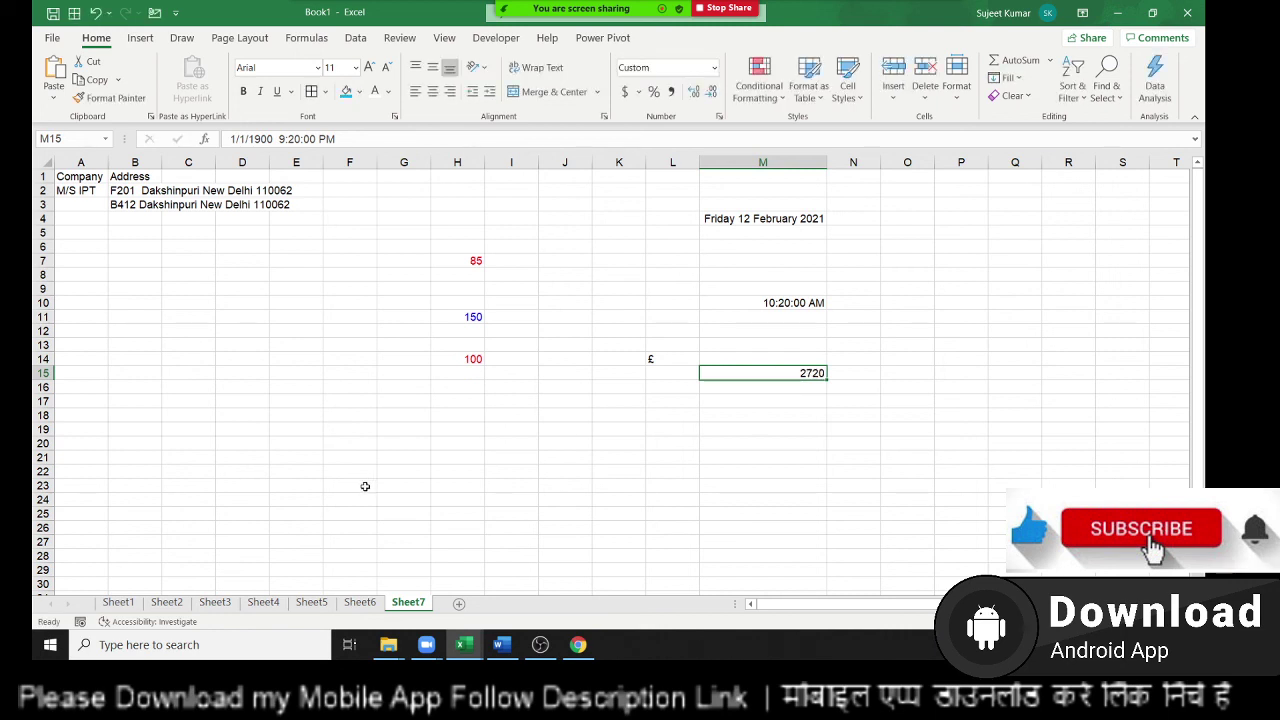
key("ctrl+z")
Step: Type the note 1=60 in cell N13
left_click(840, 374)
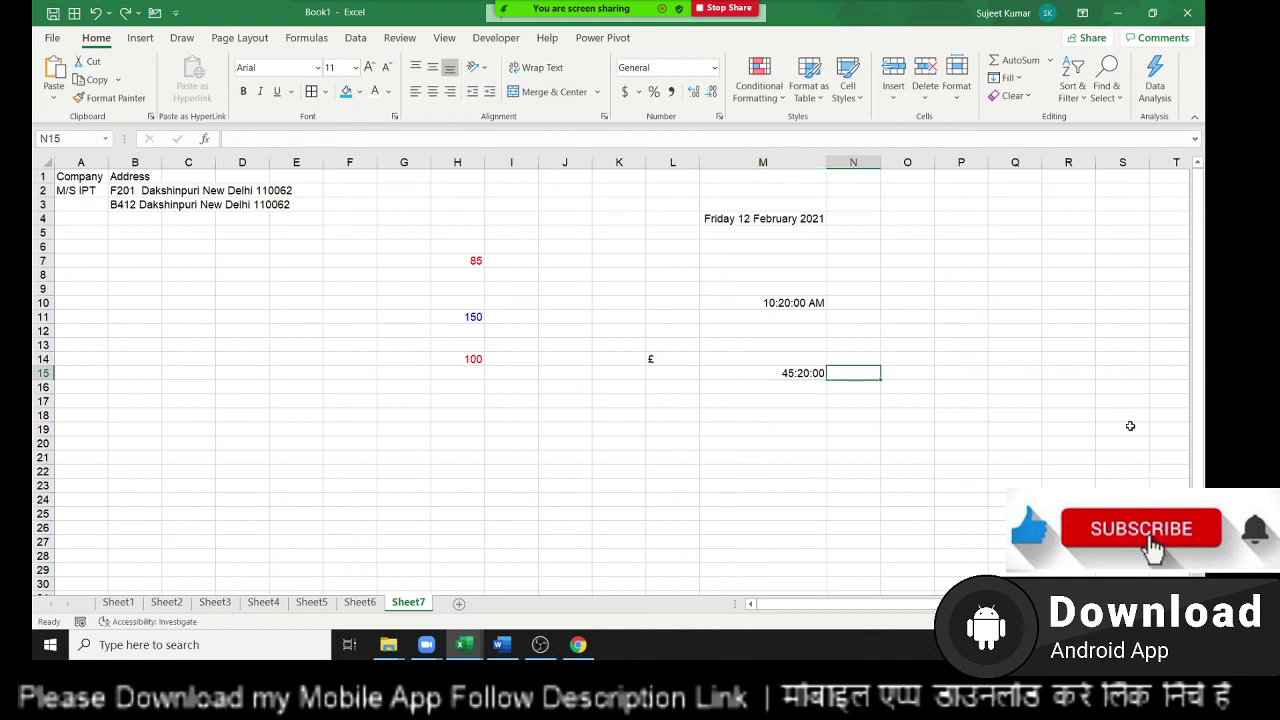
key("Up")
key("Up")
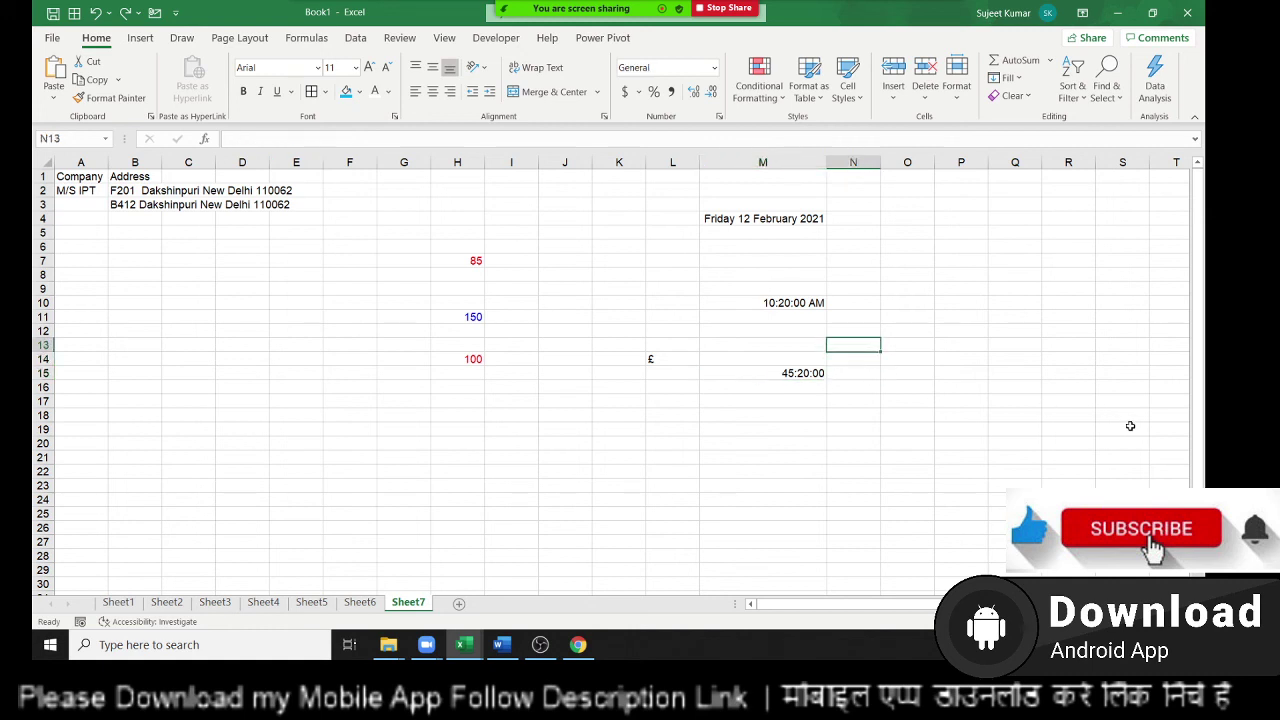
type("1=6")
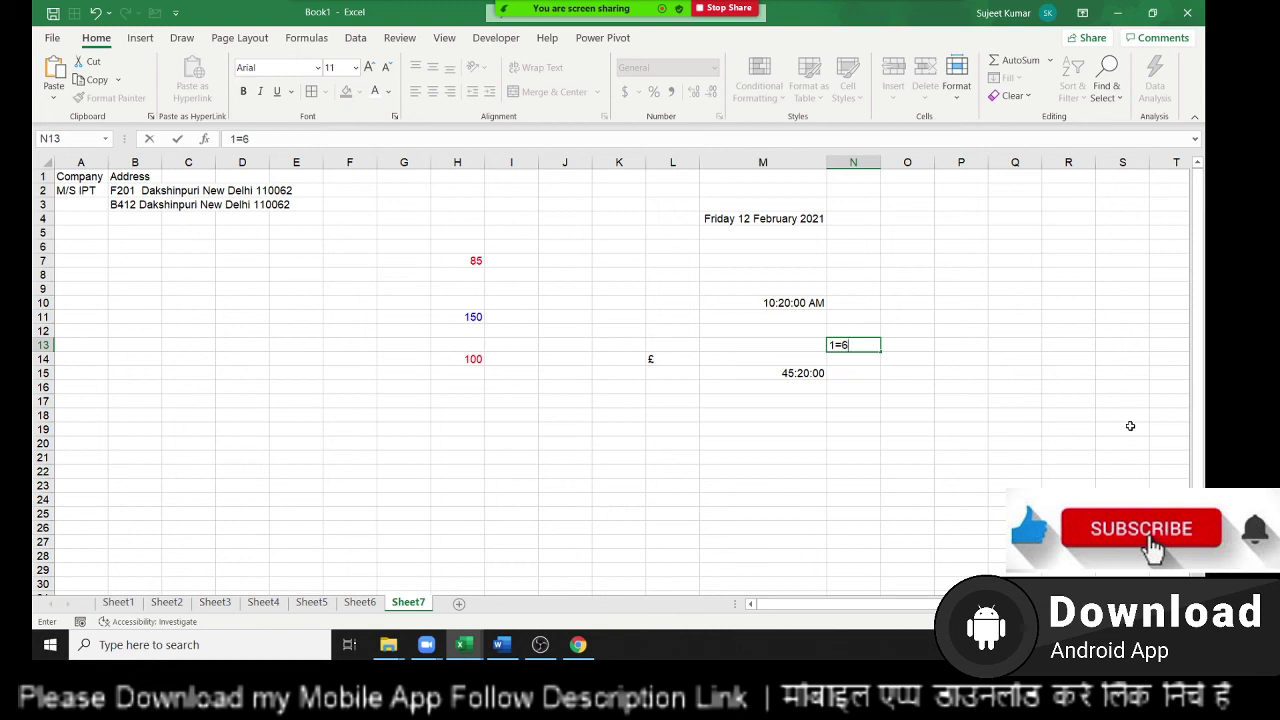
type("0")
key("Return")
Step: Enter =TEXT(M15,"[m]") in N15 to get 2720 minutes
key("Down")
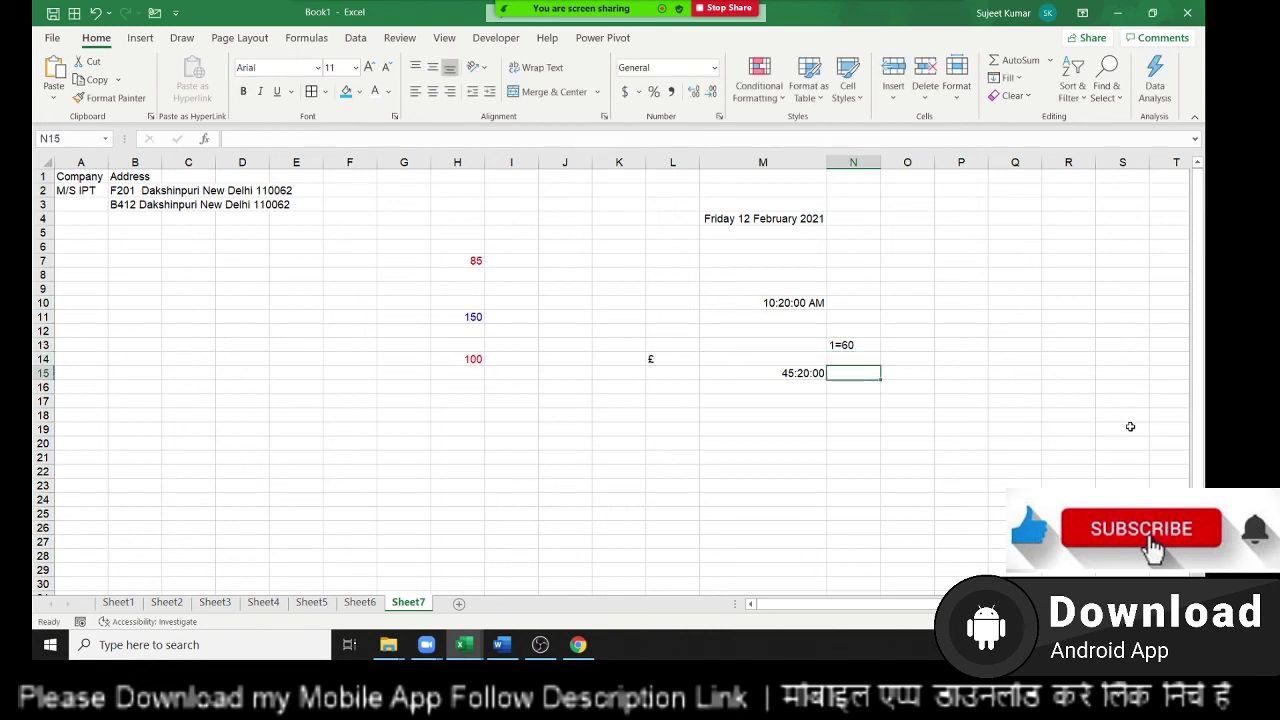
type("=te")
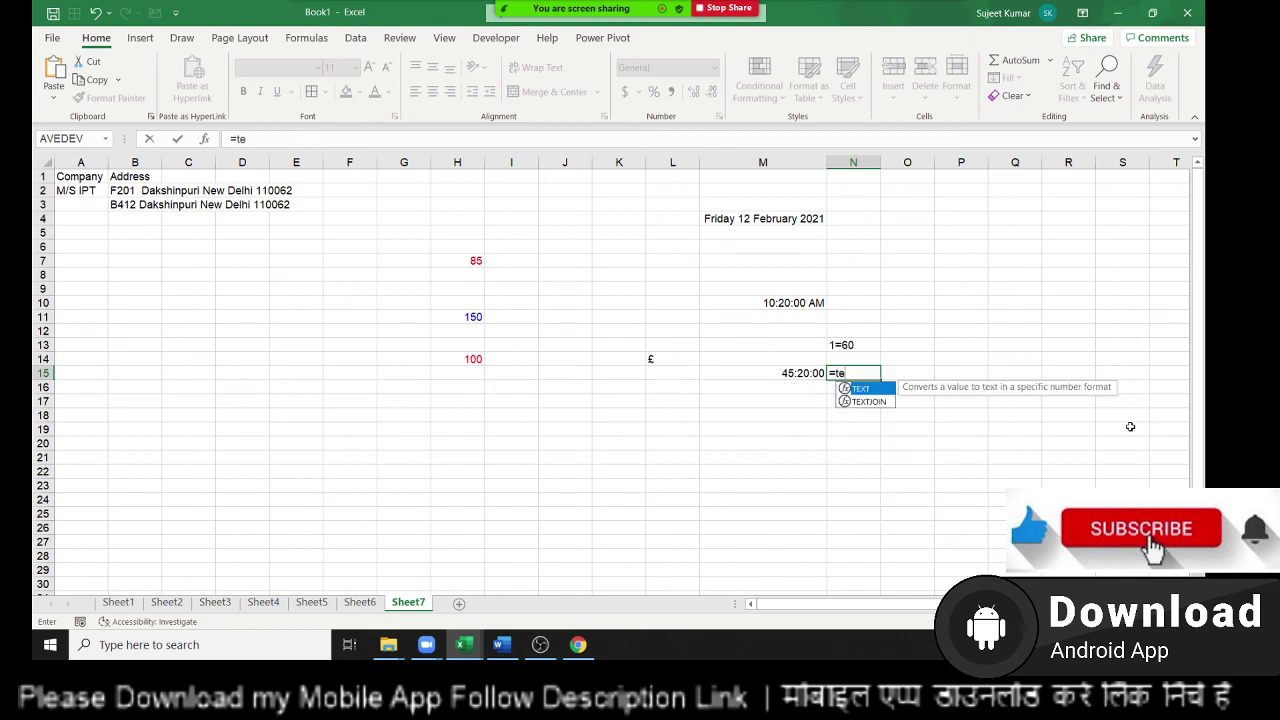
key("Tab")
key("Left")
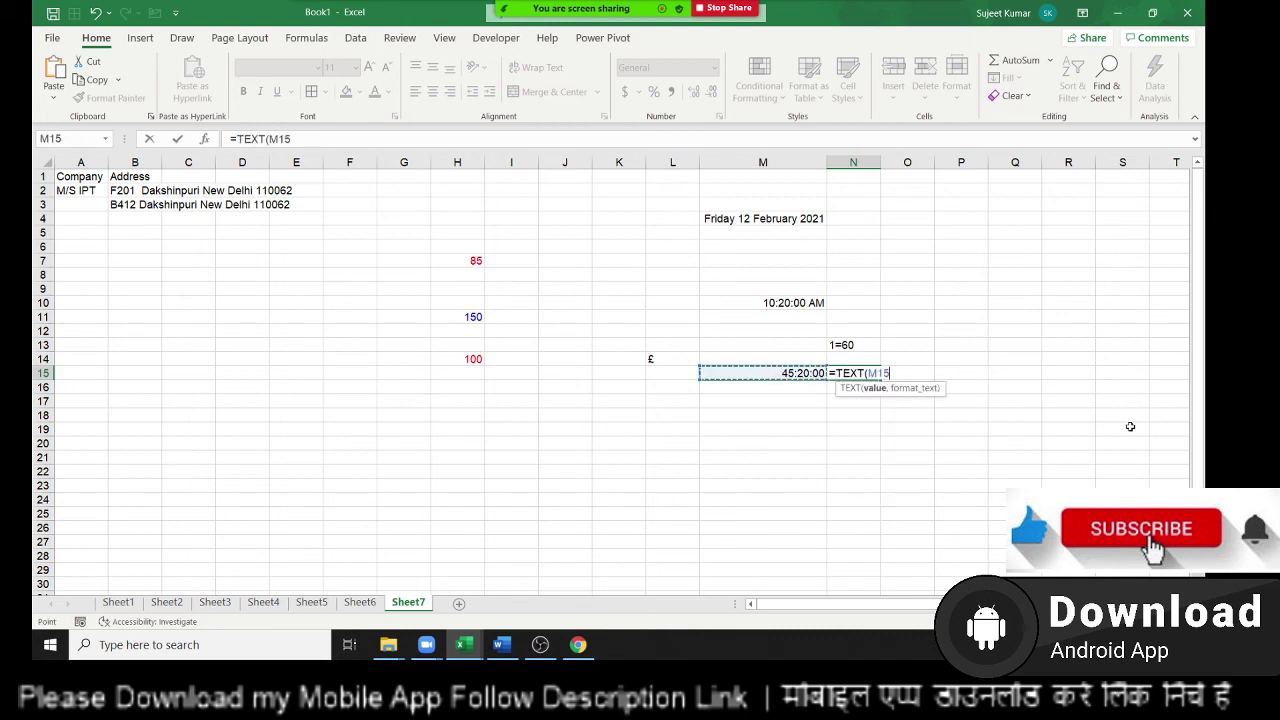
type(",")
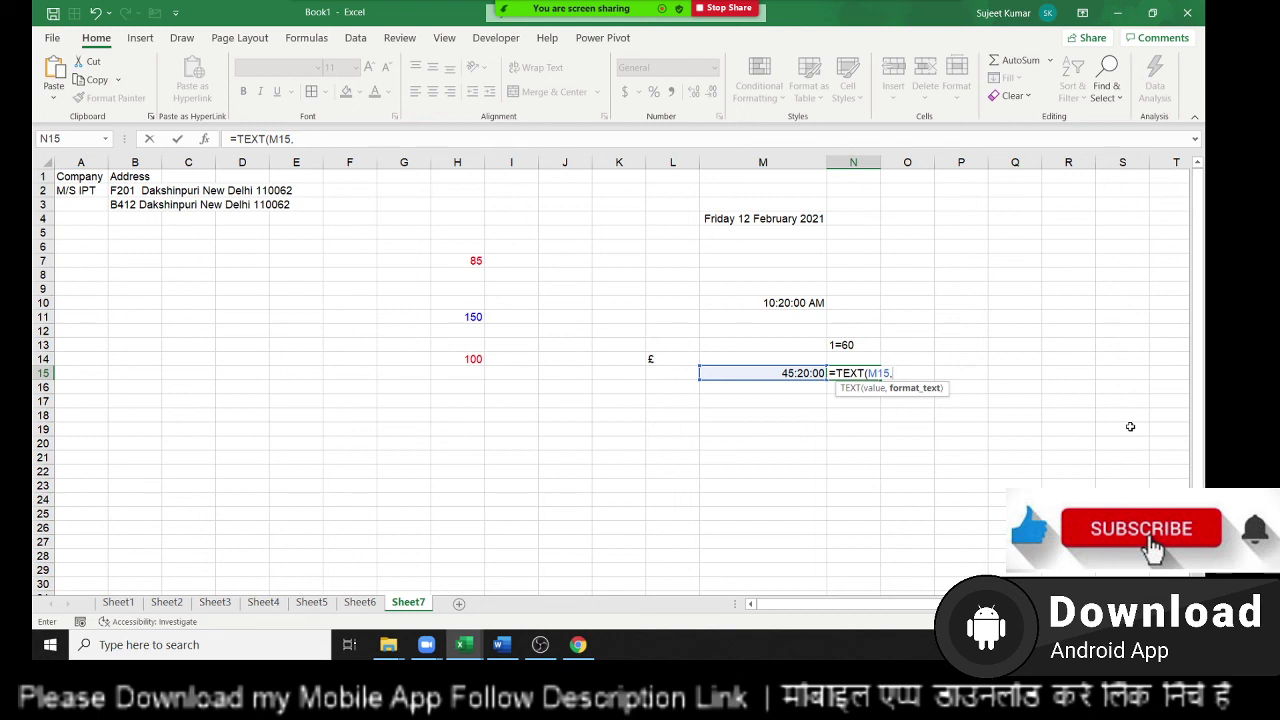
type("\"")
type("[")
type("m]\"")
type(")")
key("Return")
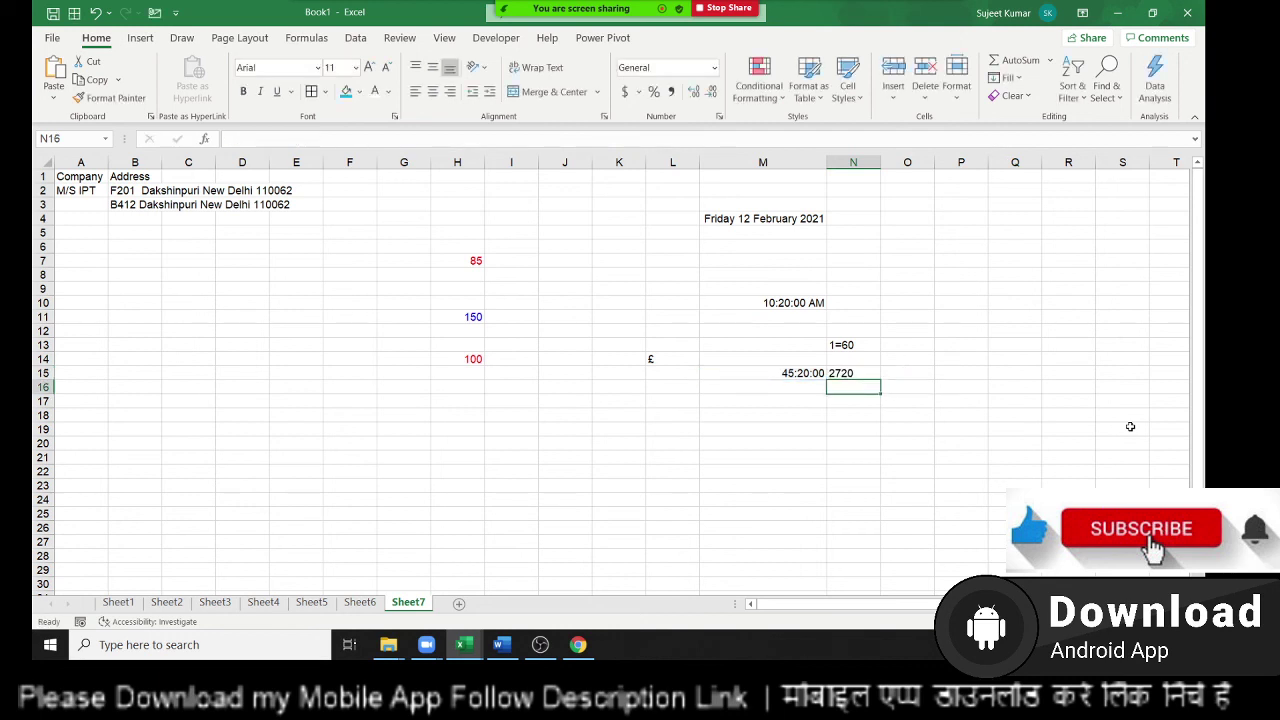
key("Up")
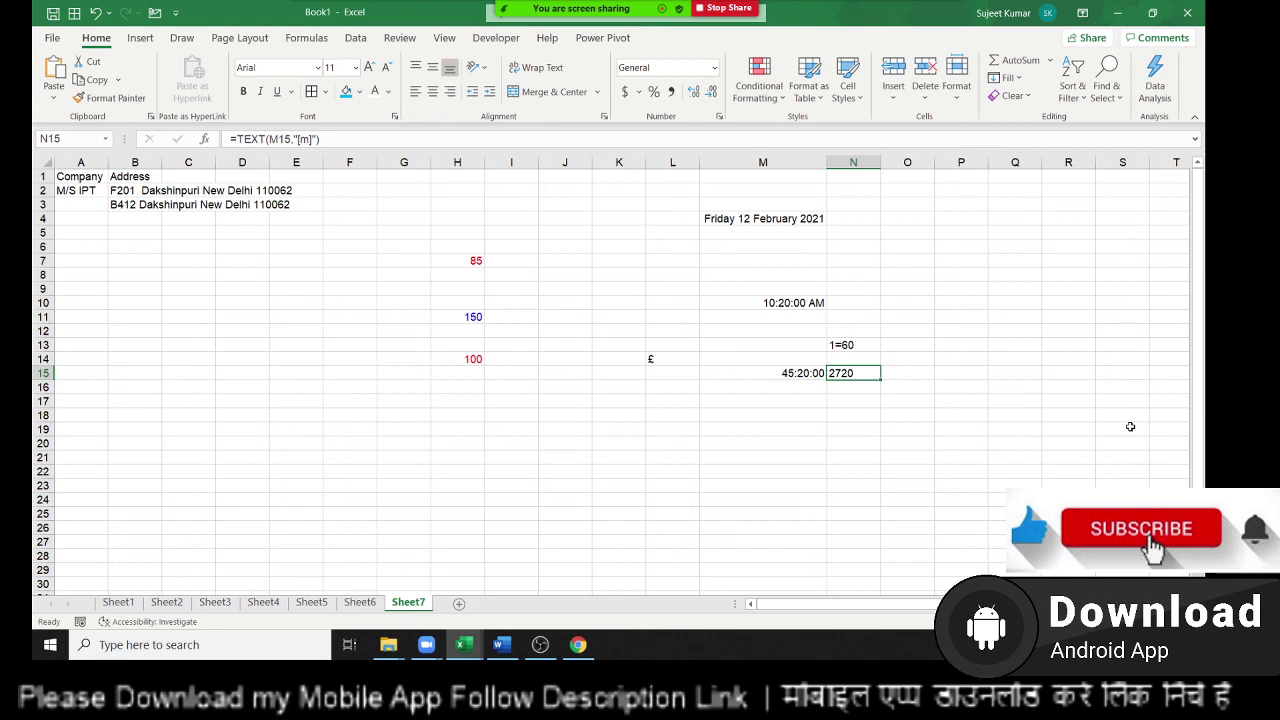
Step: Enter =N15*60 in N16 to get 163200 seconds
key("Down")
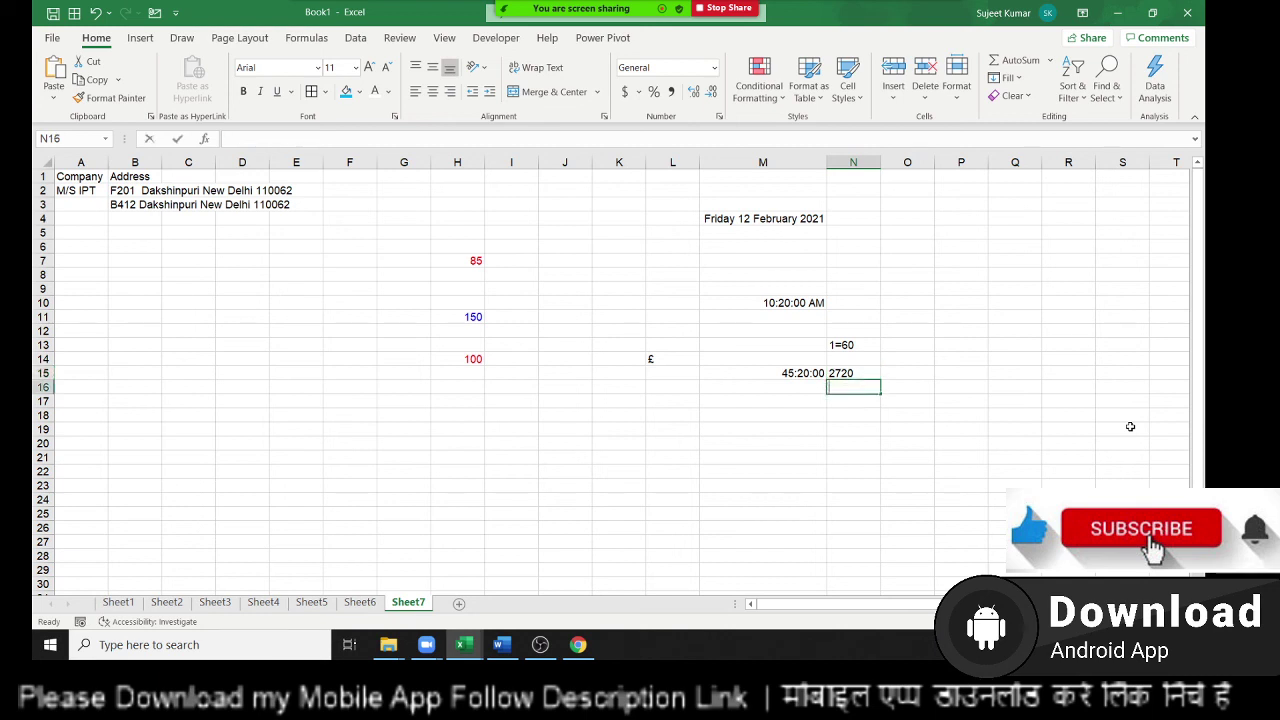
type("=N15*60")
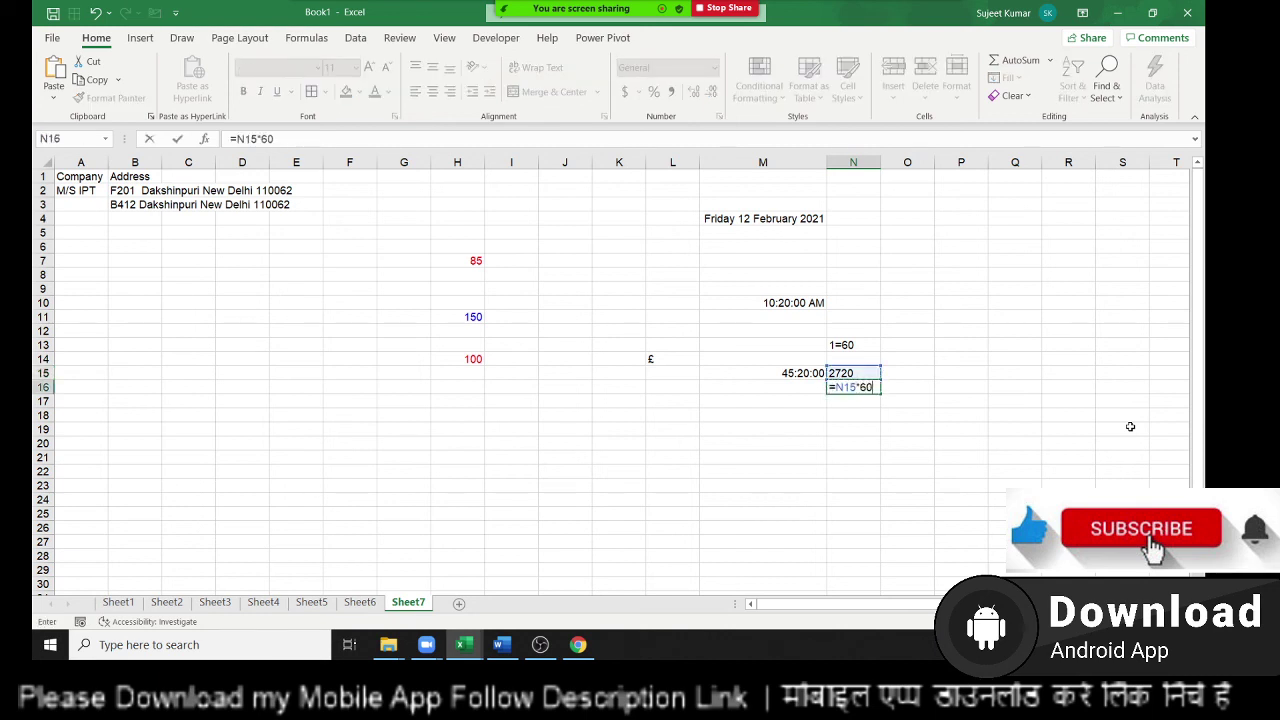
key("Return")
key("Up")
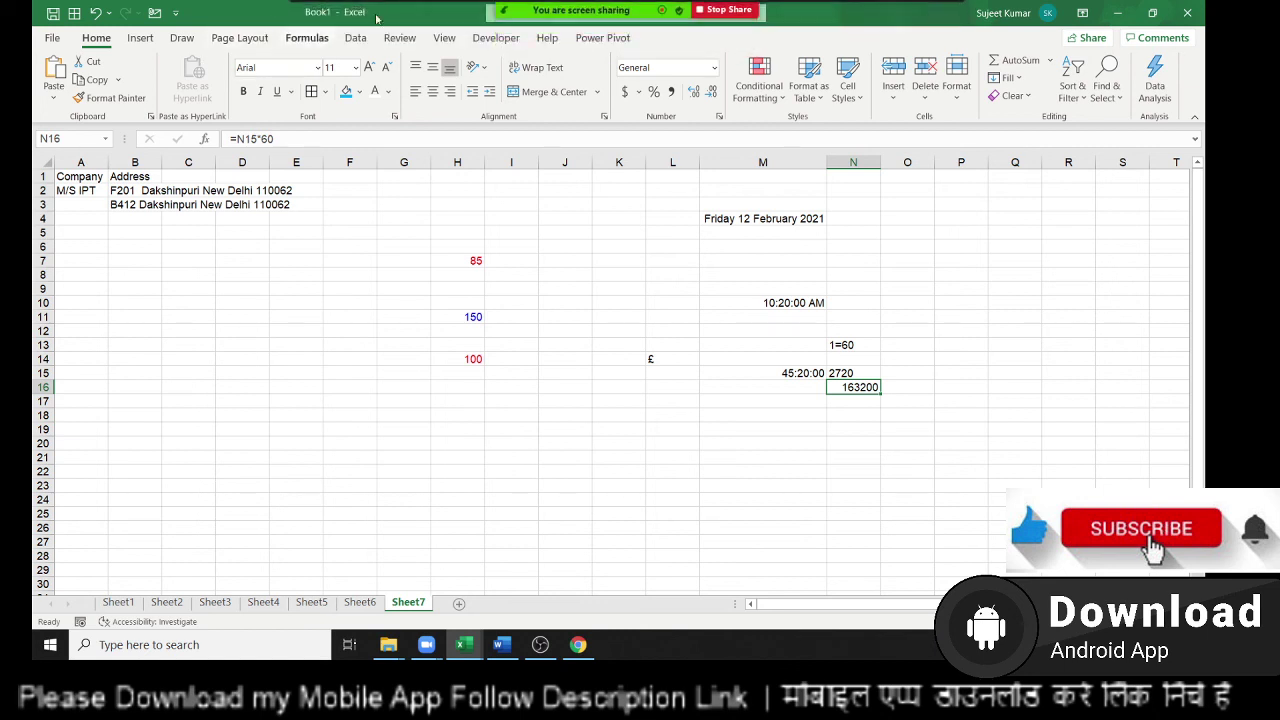
left_click(447, 15)
left_click(359, 15)
left_click(304, 18)
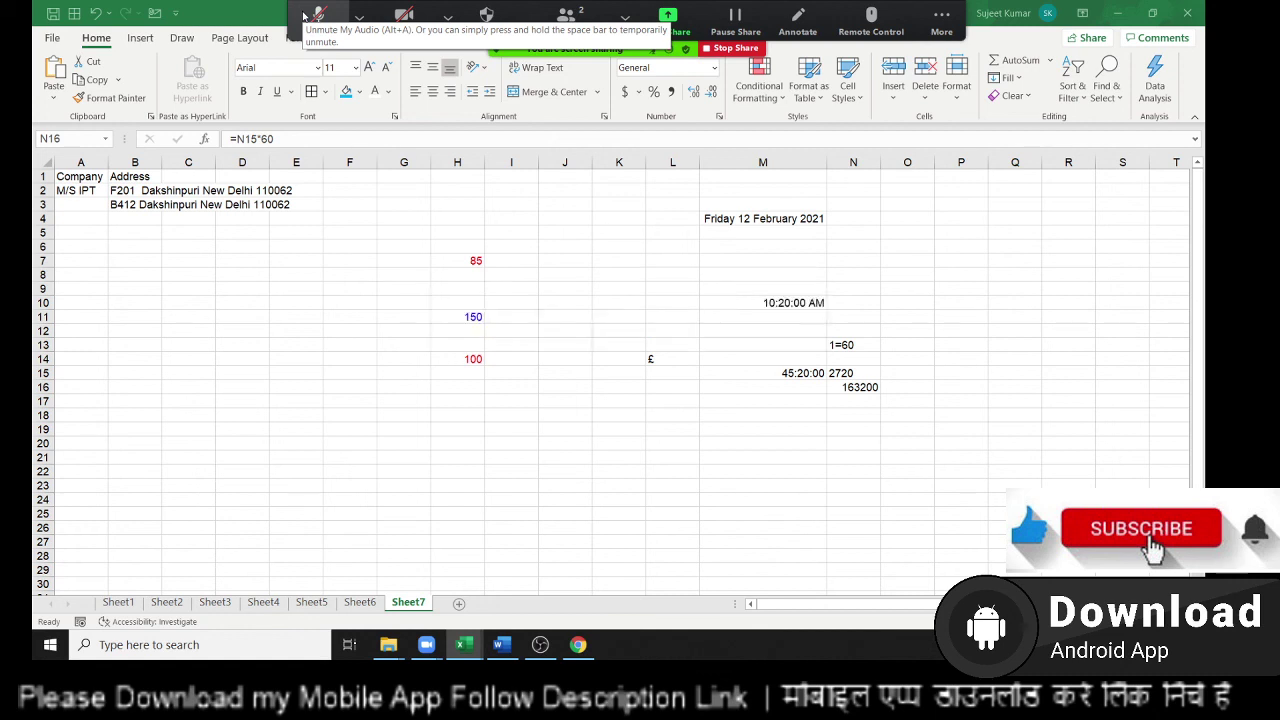
left_click(304, 14)
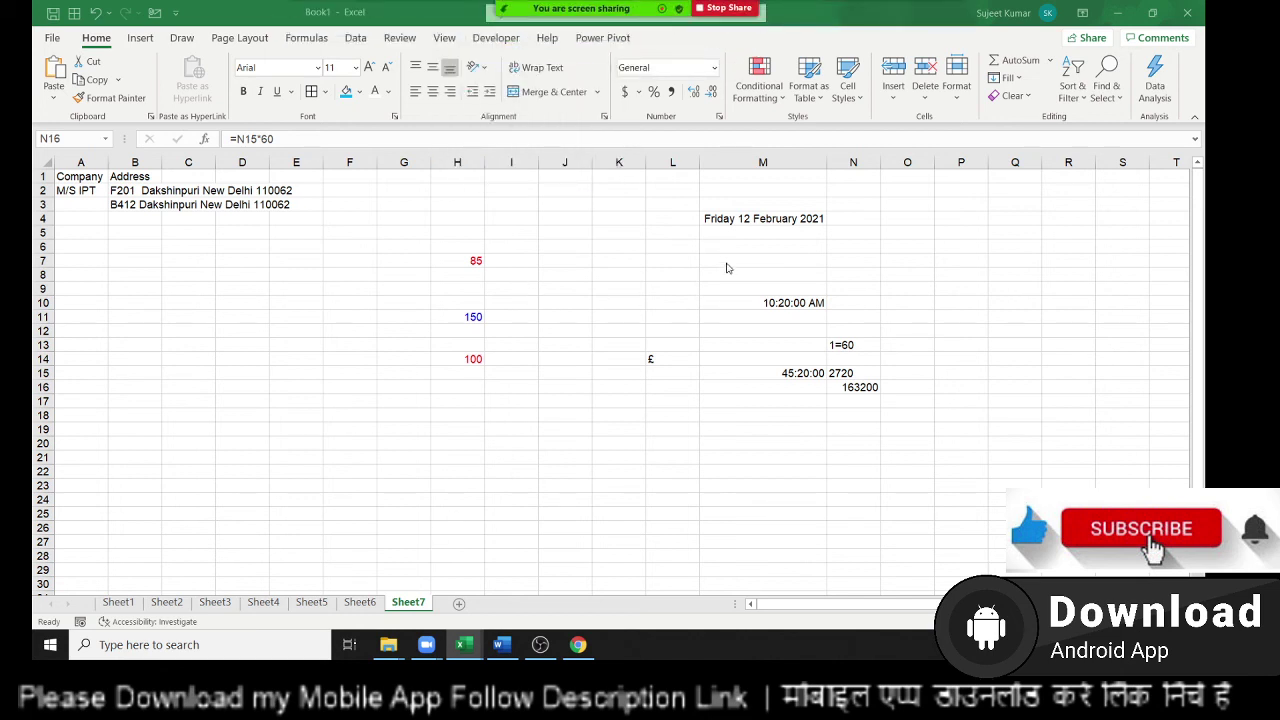
left_click(757, 98)
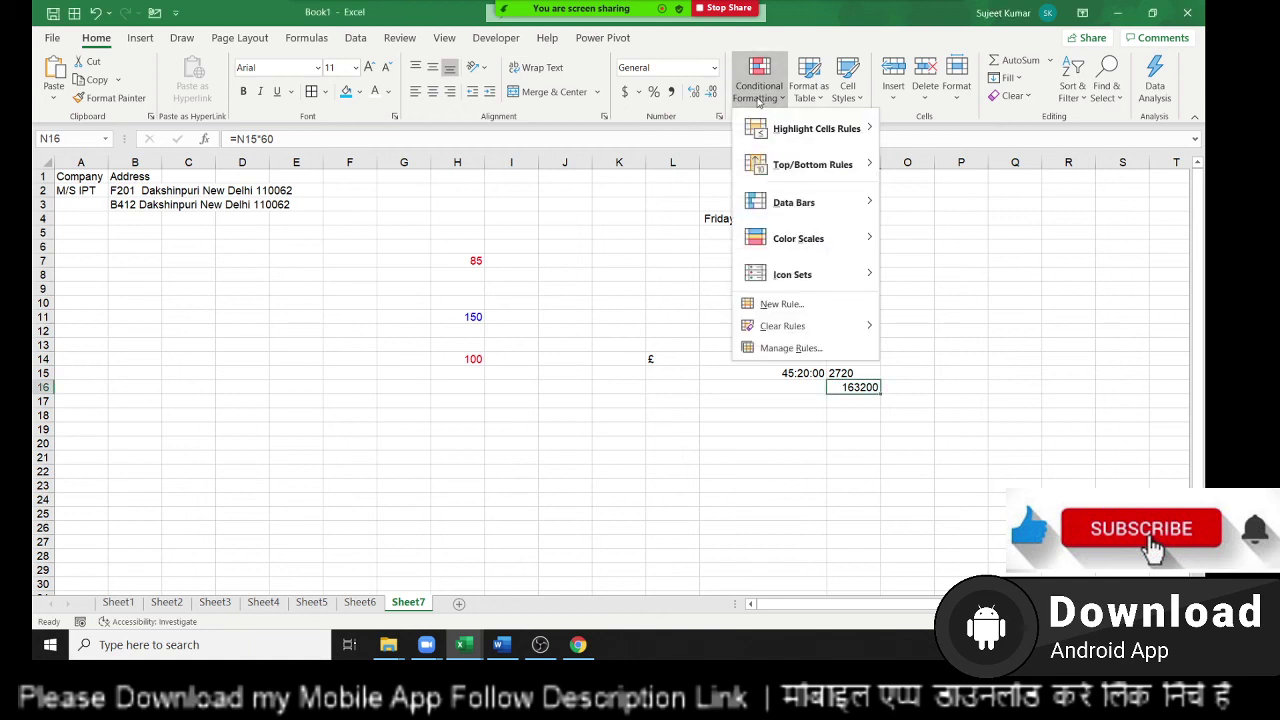
left_click(548, 274)
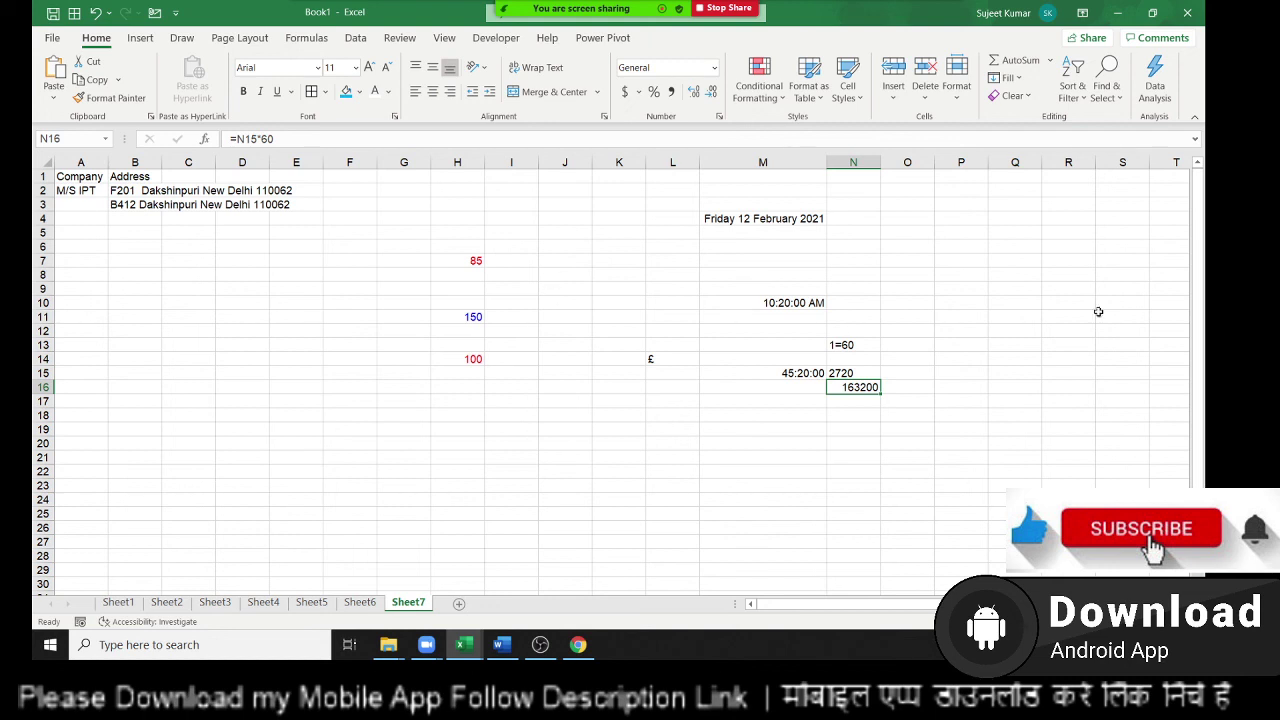
left_click(941, 20)
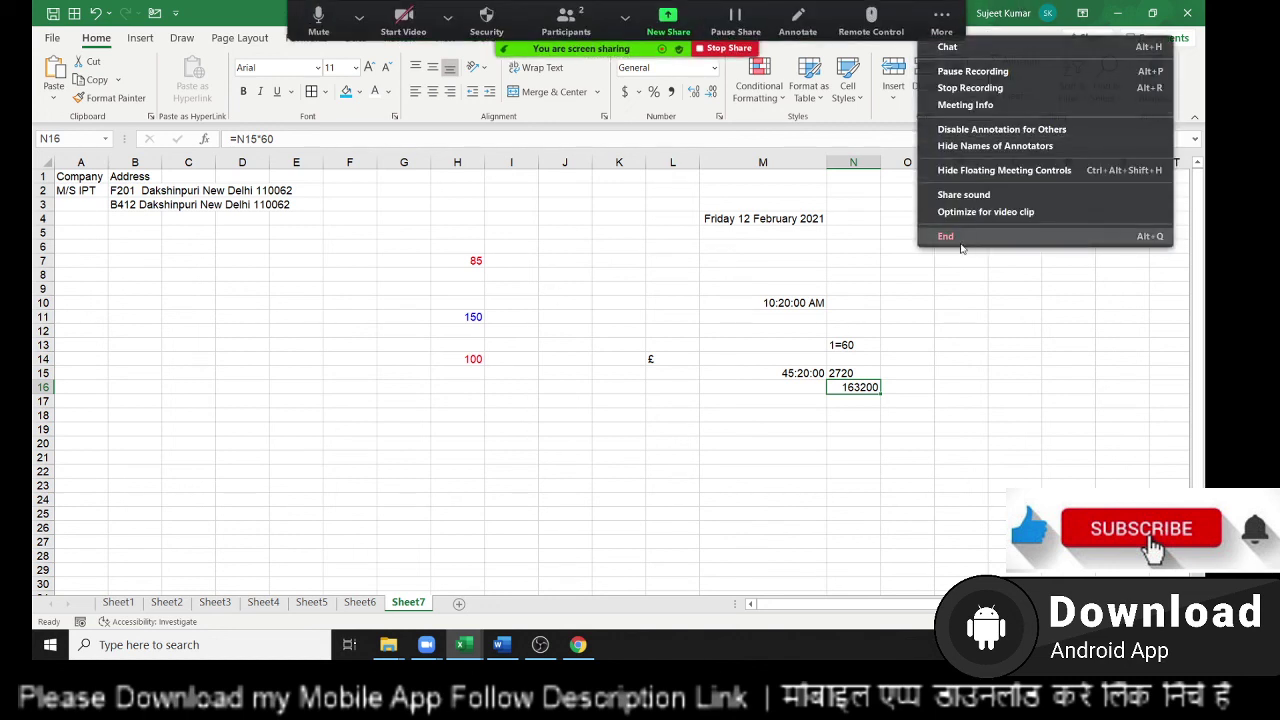